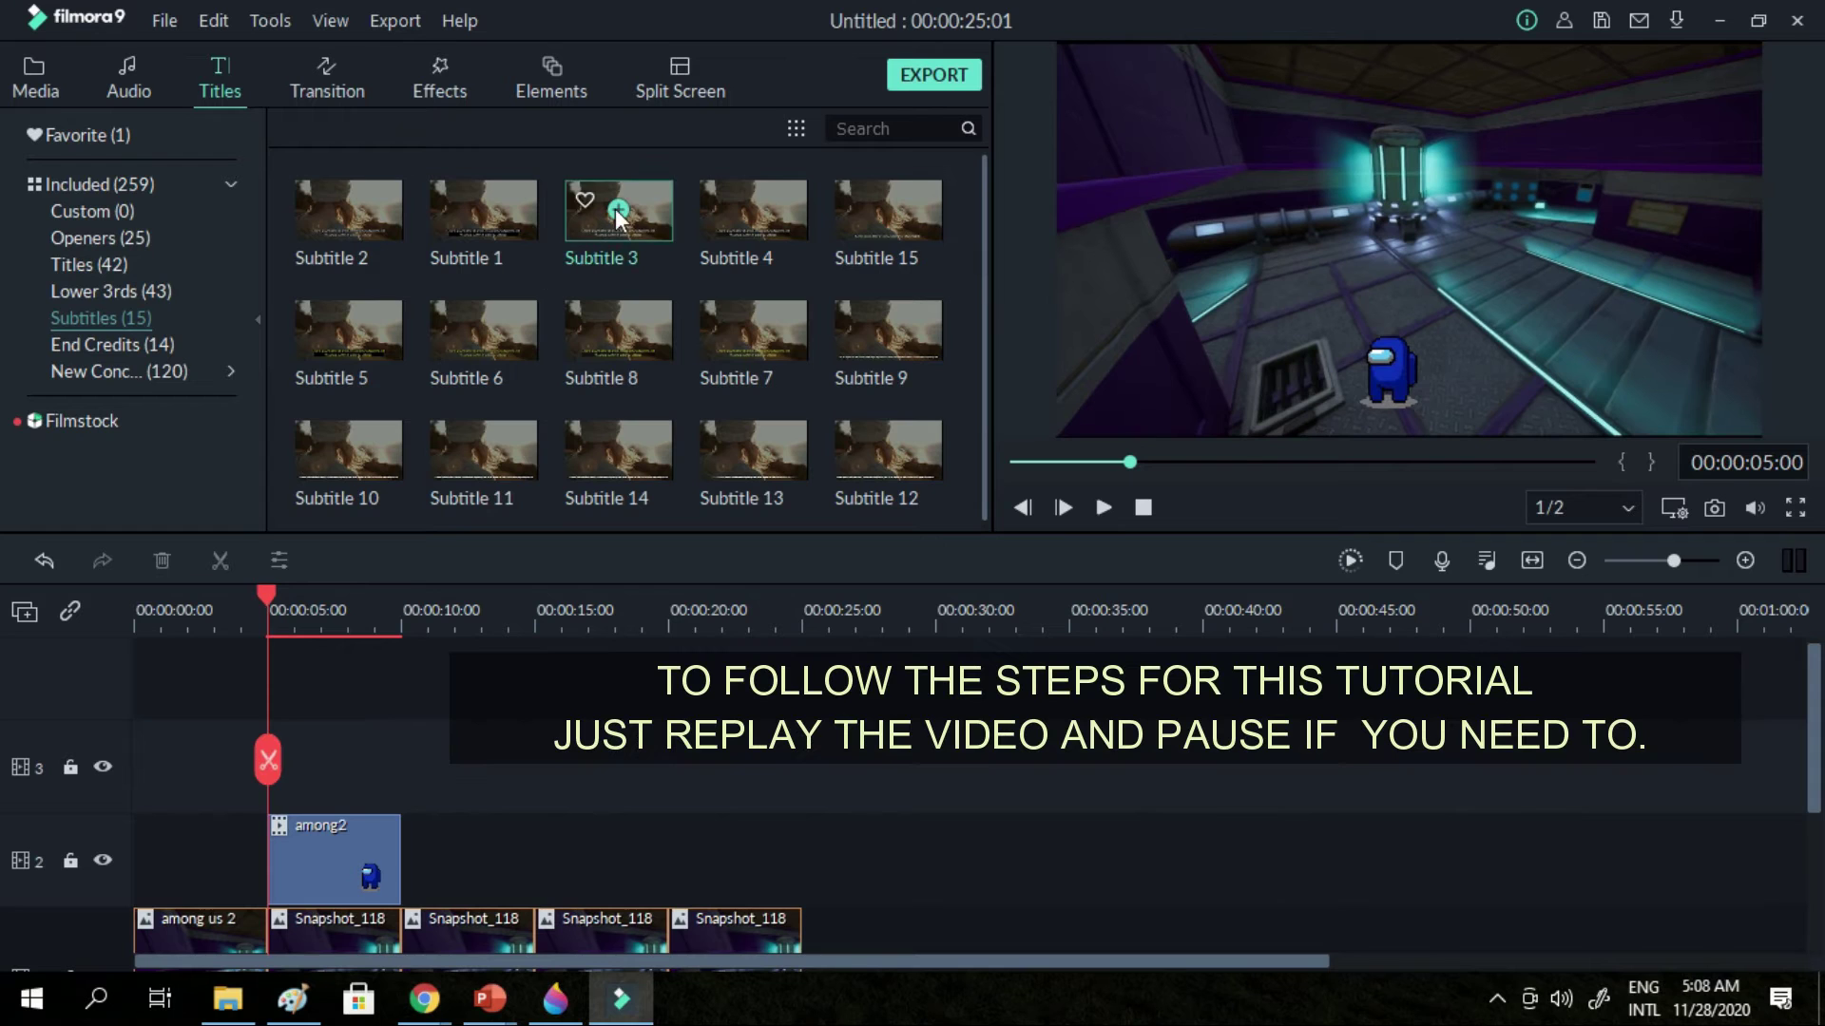
{"action": "left_click", "coordinate": [327, 608]}
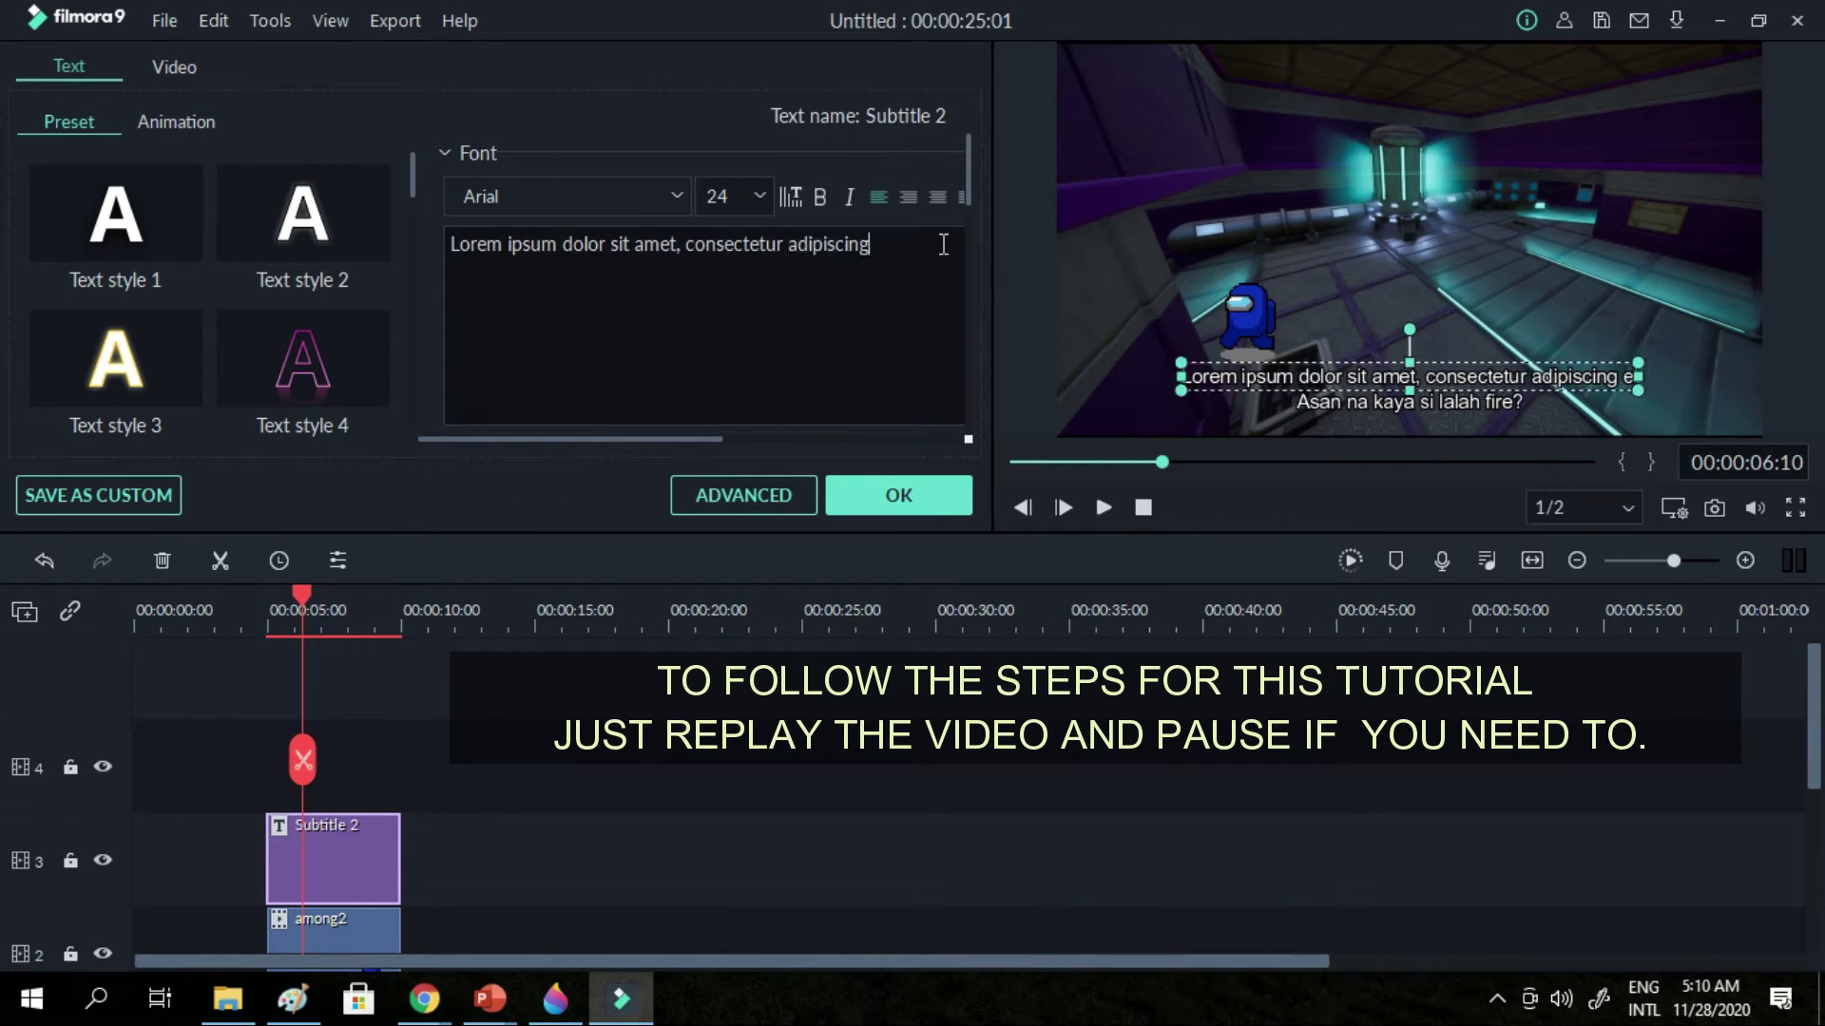
{"action": "key", "text": "BackSpace"}
{"action": "key", "text": "BackSpace"}
{"action": "key", "text": "BackSpace"}
{"action": "key", "text": "BackSpace"}
{"action": "key", "text": "BackSpace"}
{"action": "key", "text": "BackSpace"}
{"action": "key", "text": "BackSpace"}
{"action": "key", "text": "BackSpace"}
{"action": "key", "text": "BackSpace"}
{"action": "key", "text": "BackSpace"}
{"action": "key", "text": "BackSpace"}
{"action": "key", "text": "BackSpace"}
{"action": "key", "text": "BackSpace"}
{"action": "key", "text": "BackSpace"}
{"action": "key", "text": "BackSpace"}
{"action": "key", "text": "BackSpace"}
{"action": "key", "text": "BackSpace"}
{"action": "key", "text": "BackSpace"}
{"action": "key", "text": "BackSpace"}
{"action": "key", "text": "BackSpace"}
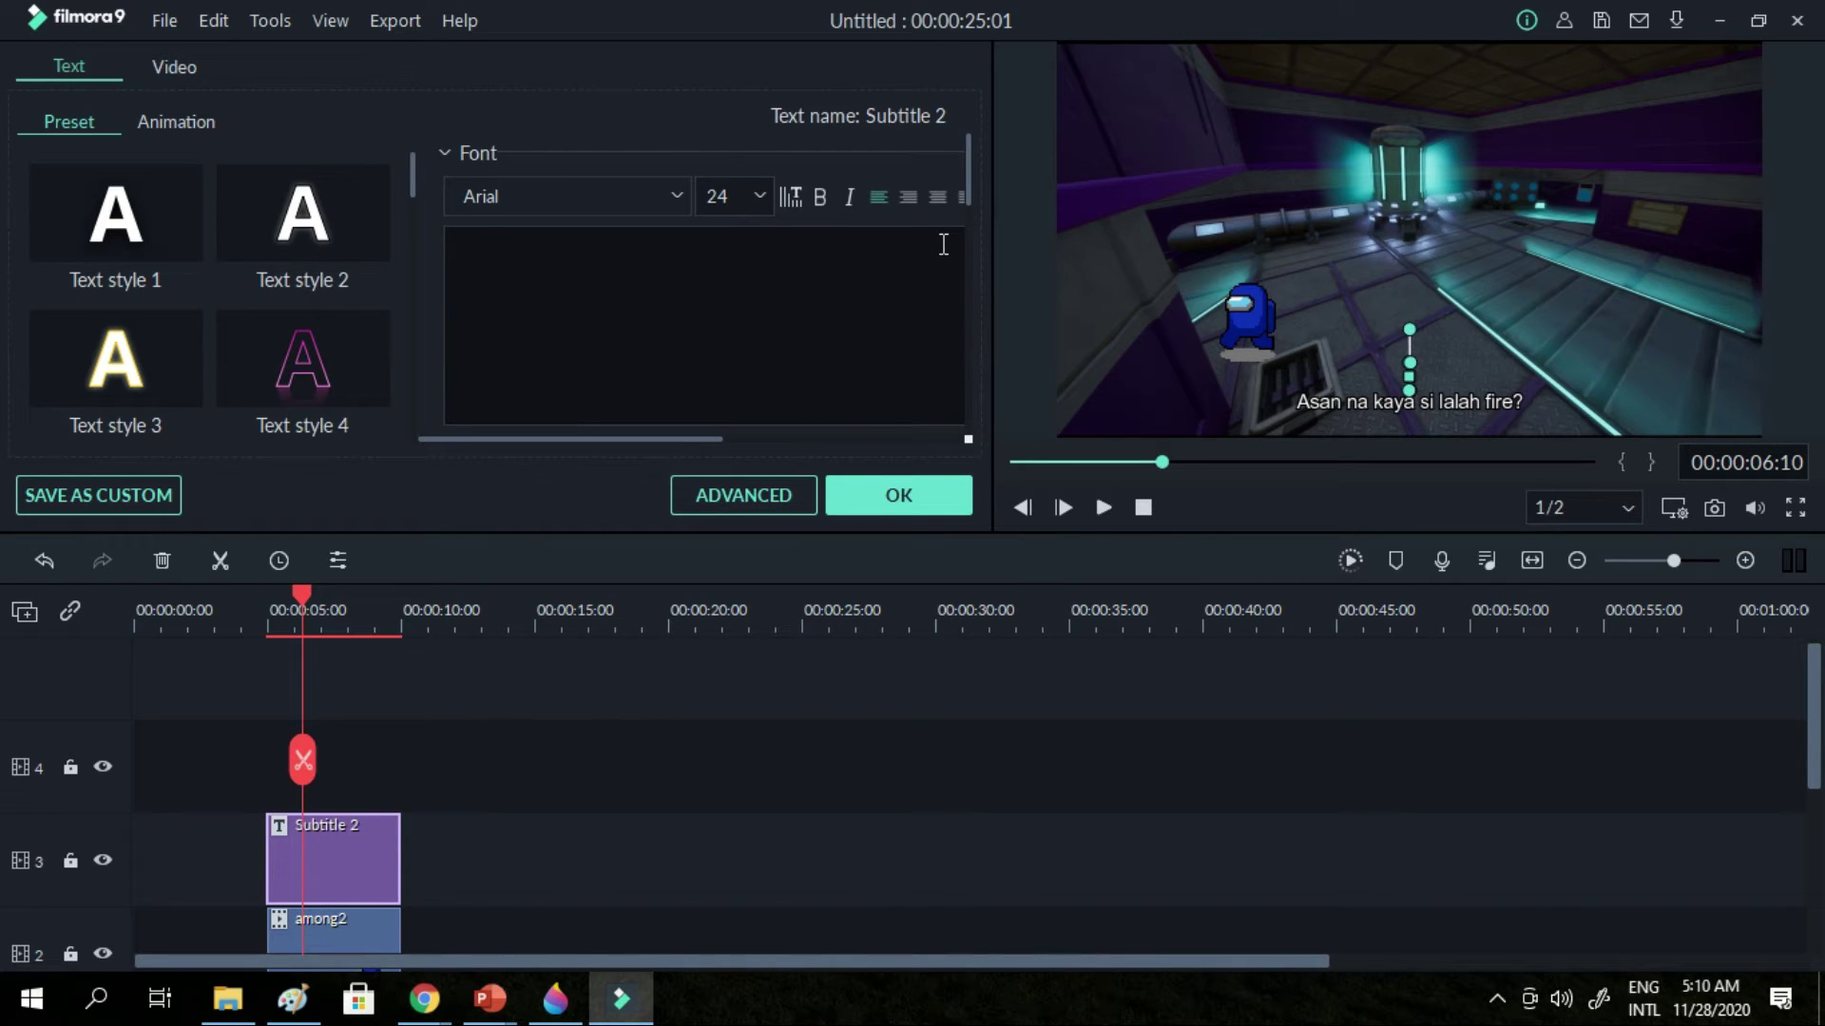
{"action": "left_click", "coordinate": [891, 496]}
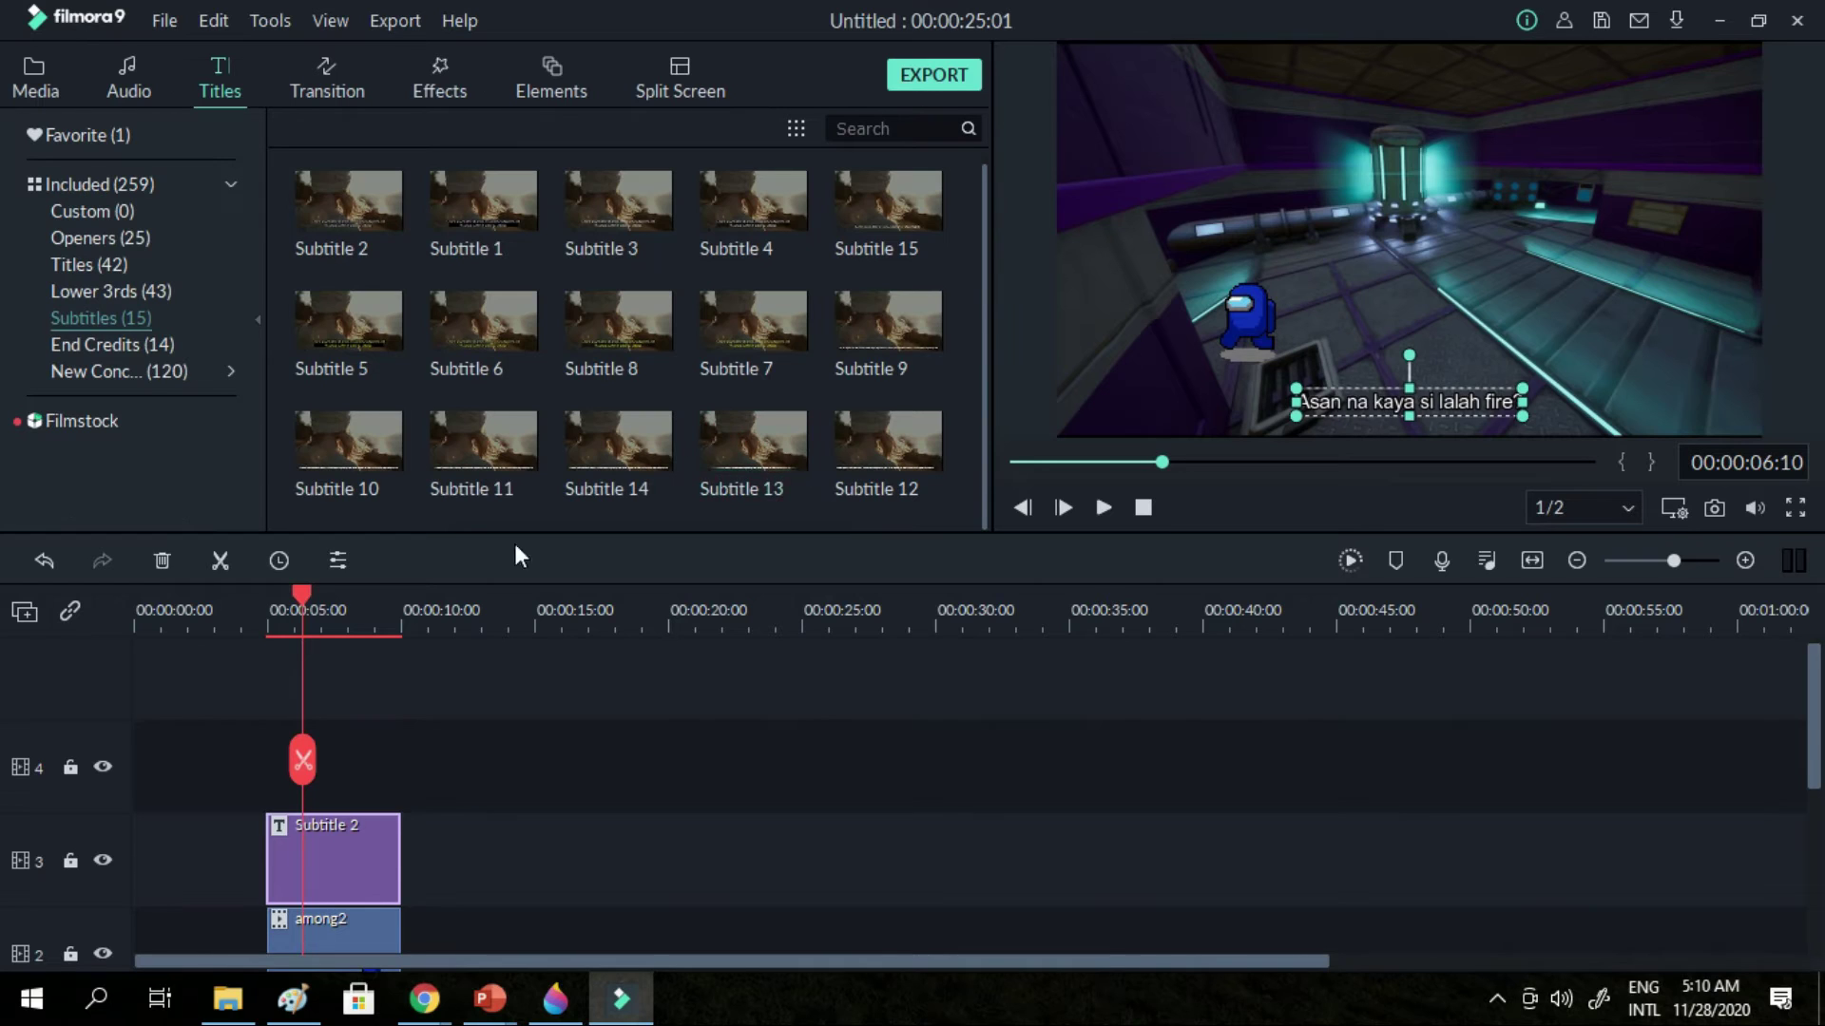
{"action": "left_click", "coordinate": [162, 560]}
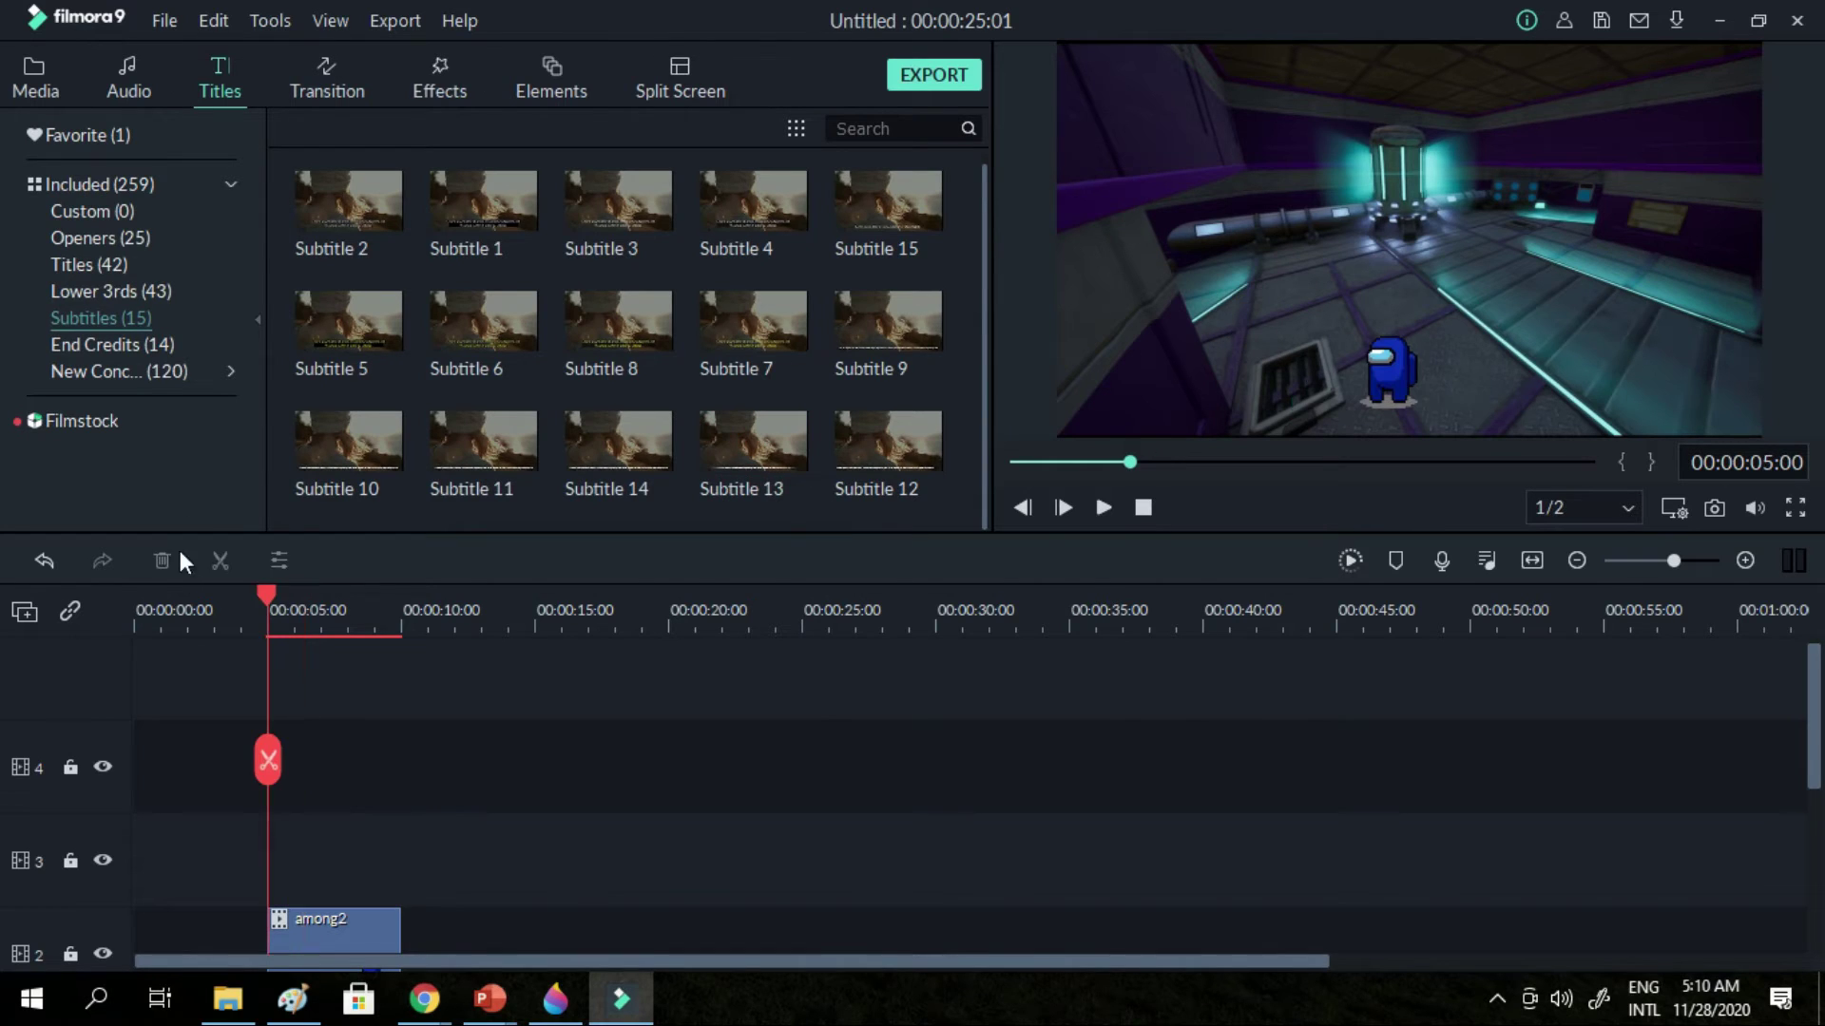
Add a Subtitle 4 caption reading "Asan kaya si ma sel?" above the among2 clip and narrow its text box to fit
{"action": "left_click", "coordinate": [752, 201]}
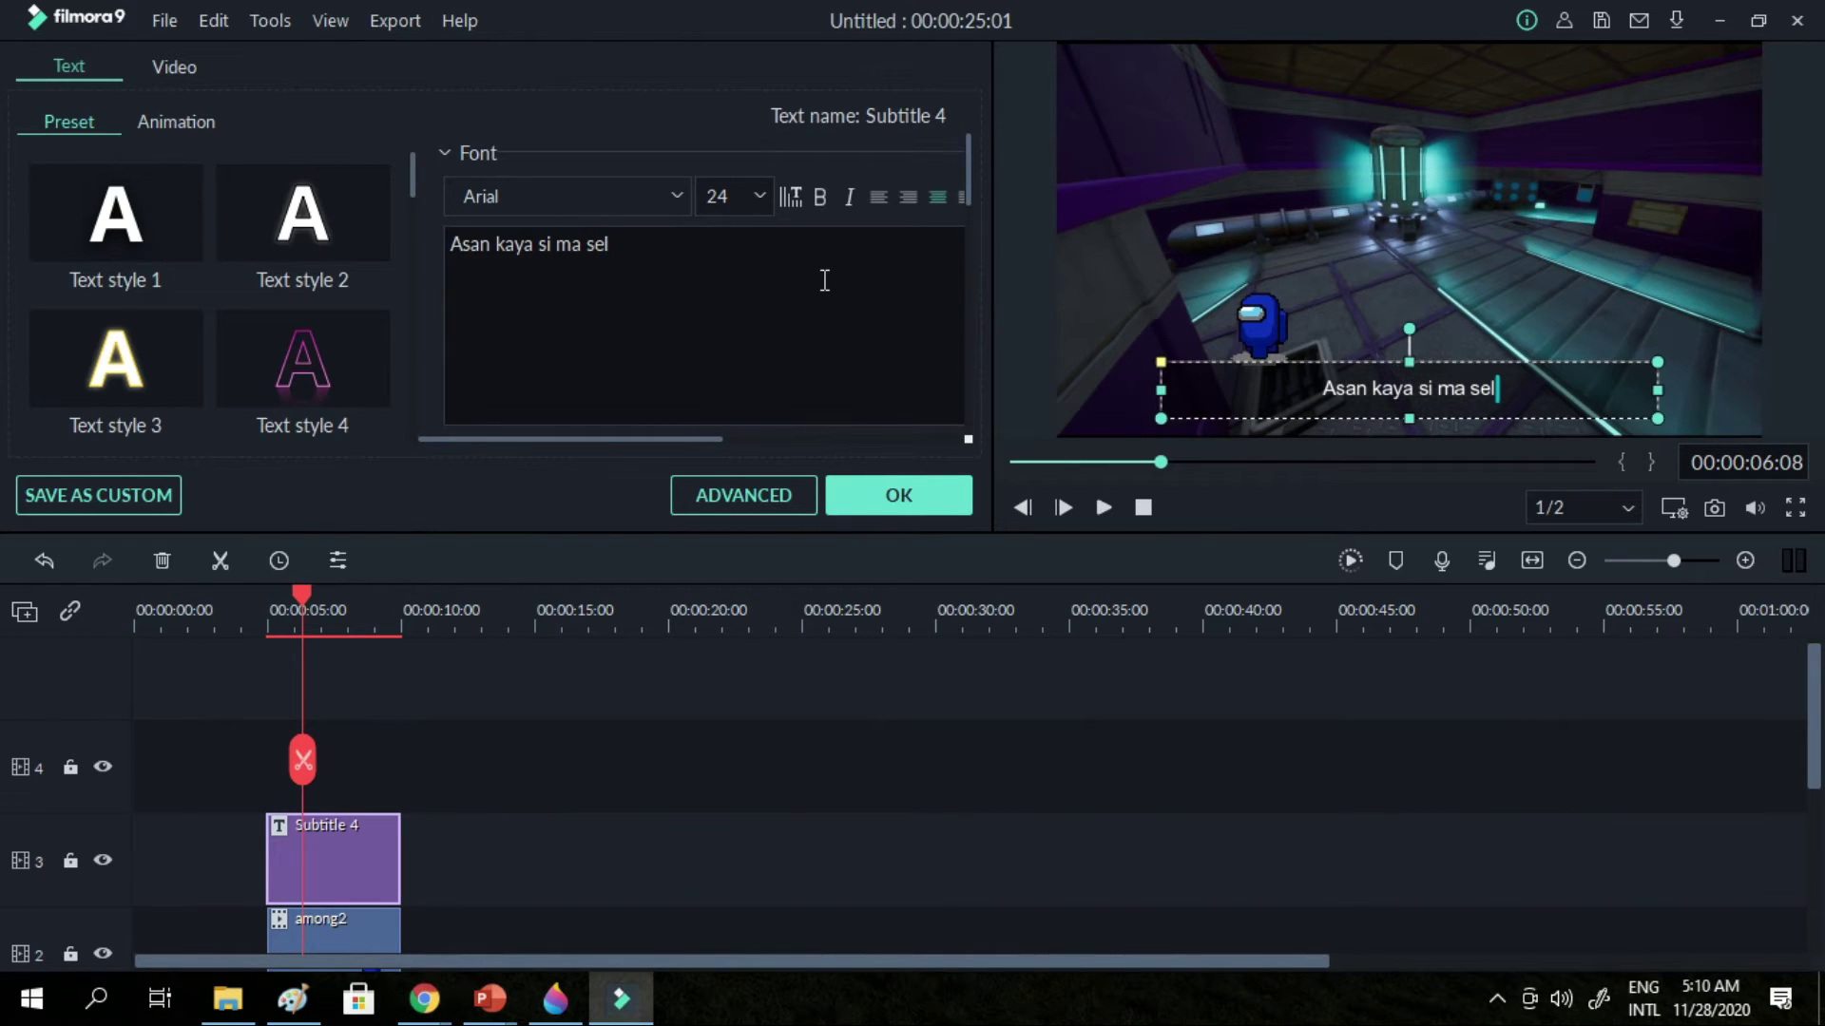
{"action": "left_click", "coordinate": [903, 486]}
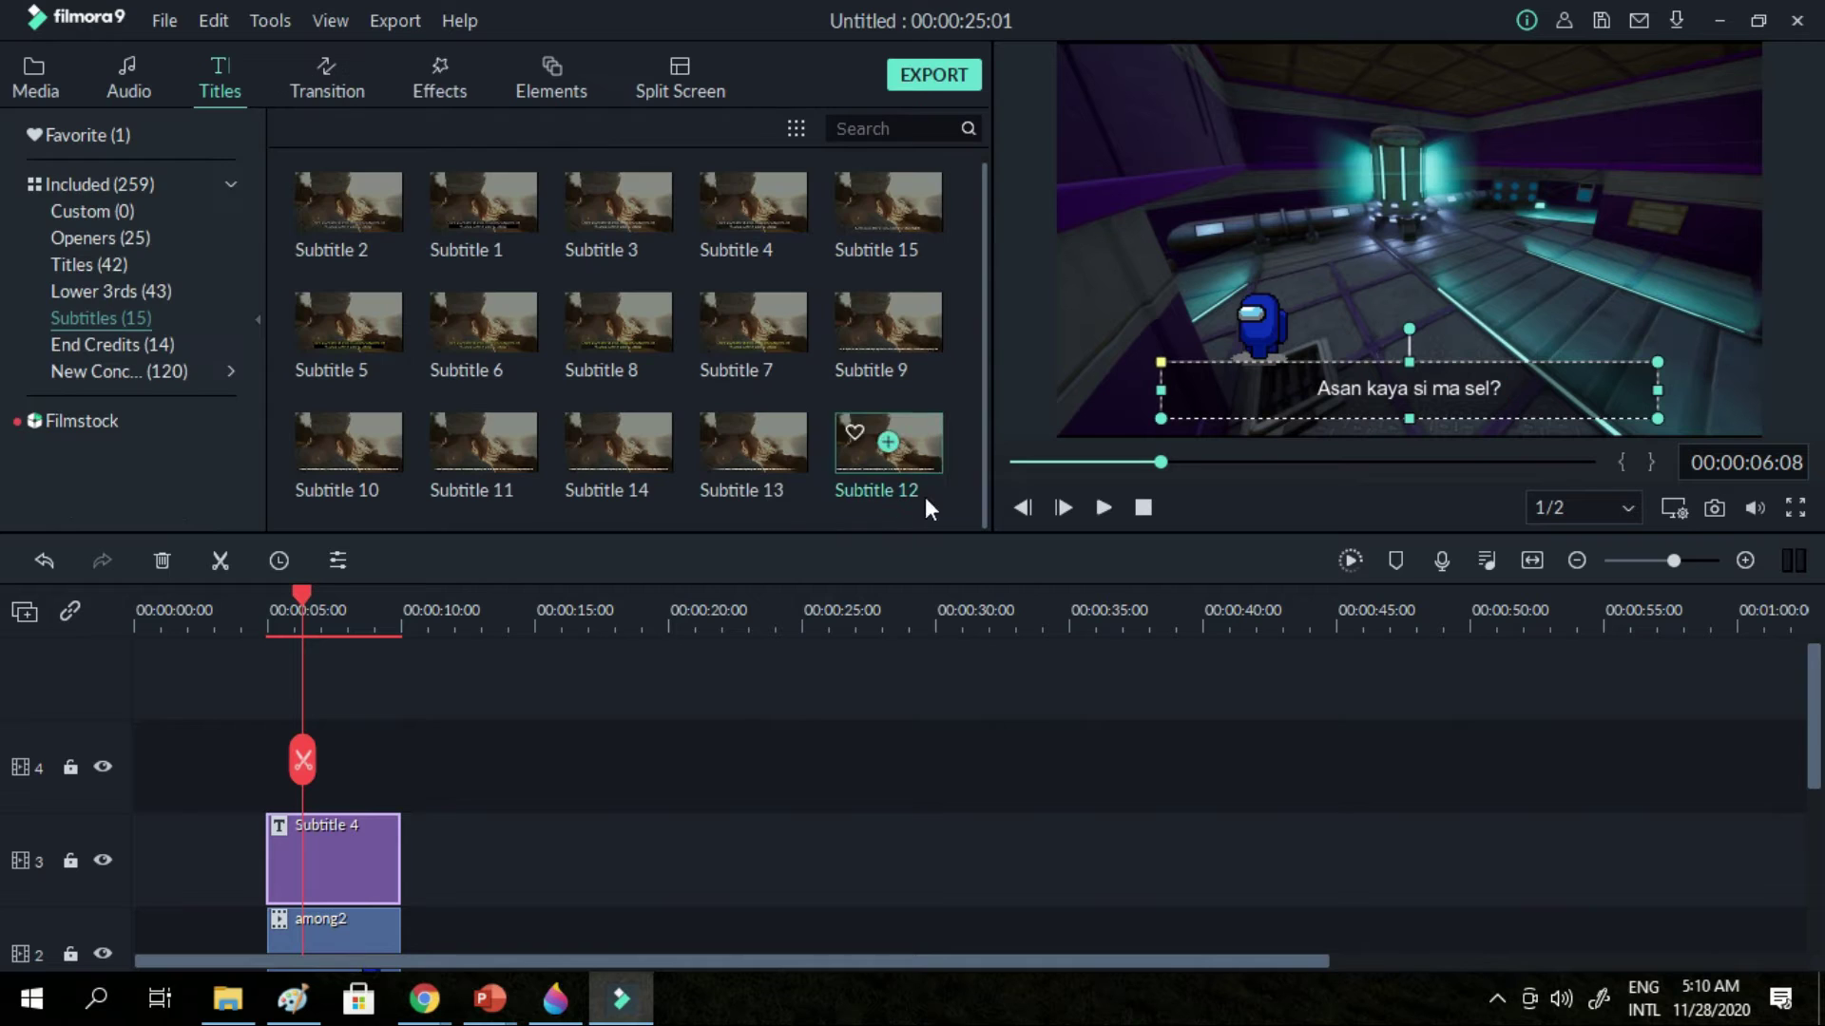
{"action": "left_click_drag", "start_coordinate": [1658, 389], "coordinate": [1404, 389]}
Play back the among2 section to check its caption
{"action": "left_click", "coordinate": [247, 608]}
{"action": "left_click", "coordinate": [1100, 508]}
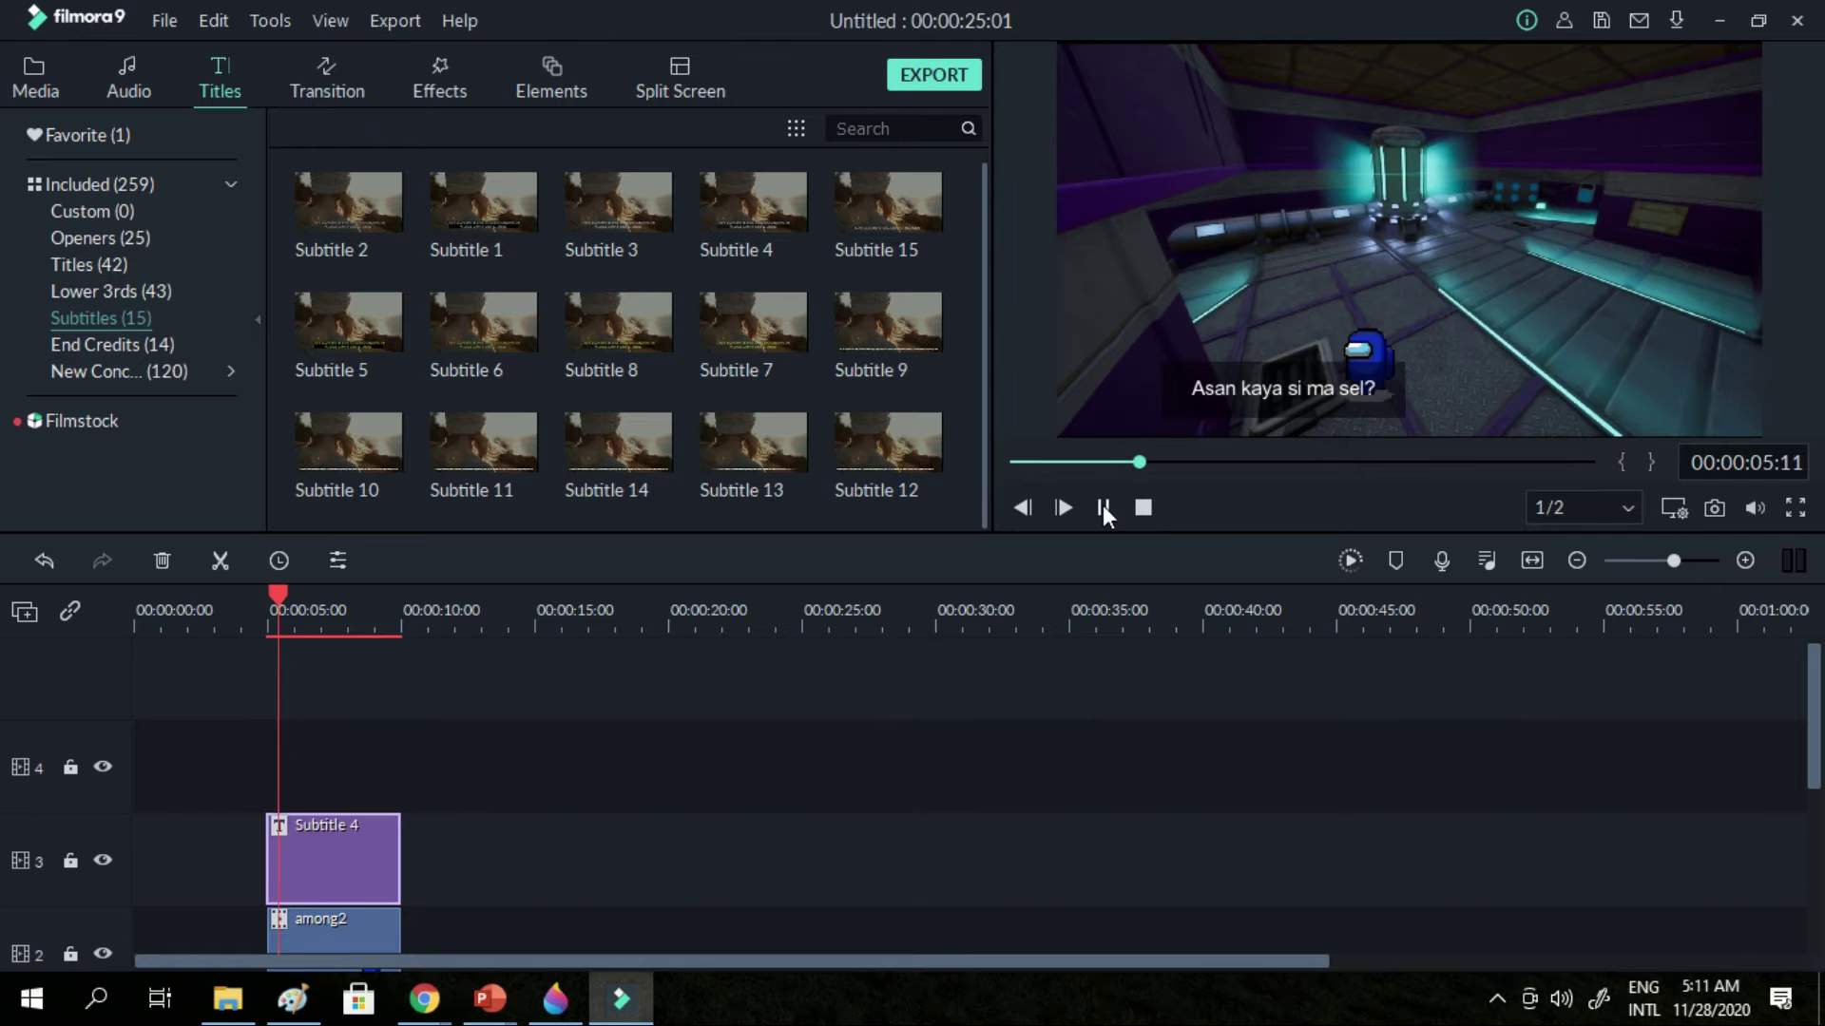
{"action": "left_click", "coordinate": [1102, 507]}
{"action": "left_click", "coordinate": [1102, 508]}
{"action": "left_click_drag", "start_coordinate": [1810, 646], "coordinate": [1811, 730]}
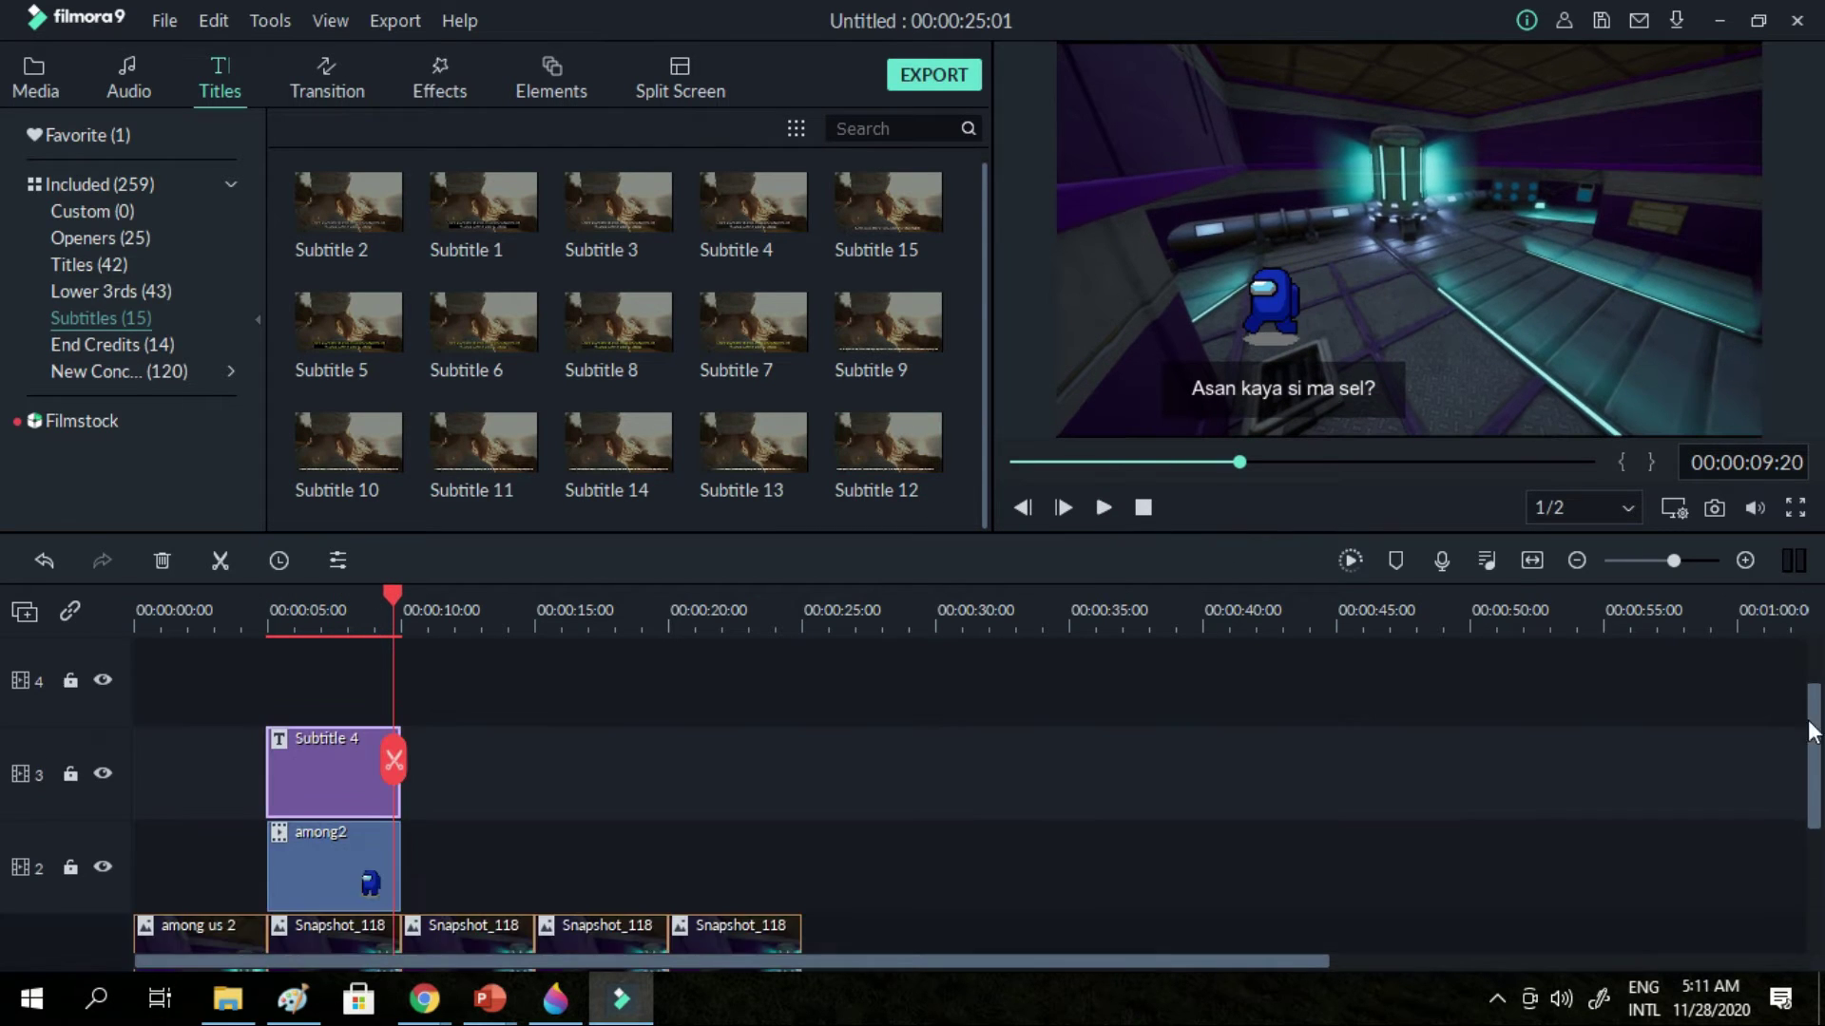
{"action": "left_click", "coordinate": [349, 202]}
{"action": "left_click_drag", "start_coordinate": [521, 596], "coordinate": [472, 596]}
{"action": "key", "text": "ctrl+z"}
{"action": "left_click", "coordinate": [618, 203]}
{"action": "key", "text": "ctrl+z"}
Add a second Subtitle 4 caption reading "ma sel asan ka?" and trim both captions to fit above the among2 clip on track 3
{"action": "left_click", "coordinate": [752, 202]}
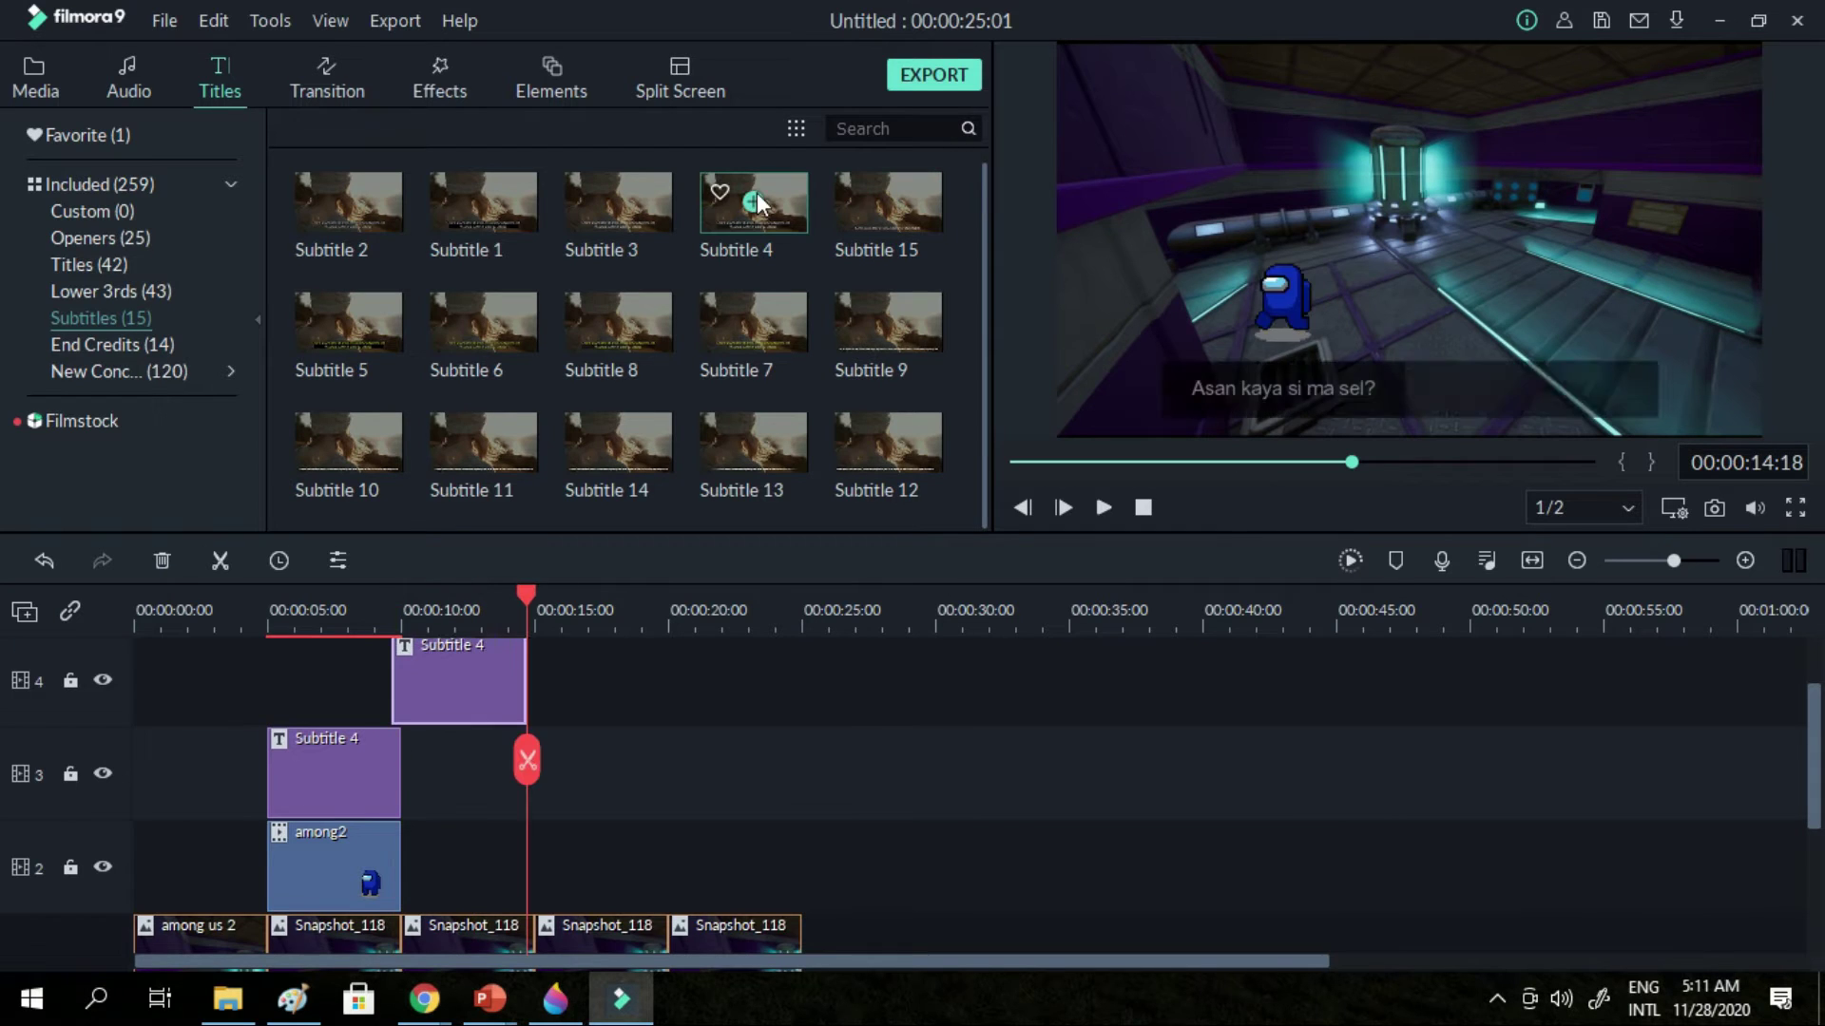
{"action": "left_click", "coordinate": [457, 618]}
{"action": "double_click", "coordinate": [1465, 378]}
{"action": "left_click", "coordinate": [820, 280]}
{"action": "key", "text": "BackSpace"}
{"action": "key", "text": "BackSpace"}
{"action": "key", "text": "BackSpace"}
{"action": "key", "text": "BackSpace"}
{"action": "key", "text": "BackSpace"}
{"action": "key", "text": "BackSpace"}
{"action": "key", "text": "BackSpace"}
{"action": "key", "text": "BackSpace"}
{"action": "key", "text": "BackSpace"}
{"action": "key", "text": "BackSpace"}
{"action": "key", "text": "BackSpace"}
{"action": "key", "text": "BackSpace"}
{"action": "key", "text": "BackSpace"}
{"action": "key", "text": "BackSpace"}
{"action": "key", "text": "BackSpace"}
{"action": "key", "text": "BackSpace"}
{"action": "key", "text": "BackSpace"}
{"action": "key", "text": "BackSpace"}
{"action": "key", "text": "BackSpace"}
{"action": "key", "text": "BackSpace"}
{"action": "key", "text": "BackSpace"}
{"action": "key", "text": "BackSpace"}
{"action": "key", "text": "BackSpace"}
{"action": "key", "text": "BackSpace"}
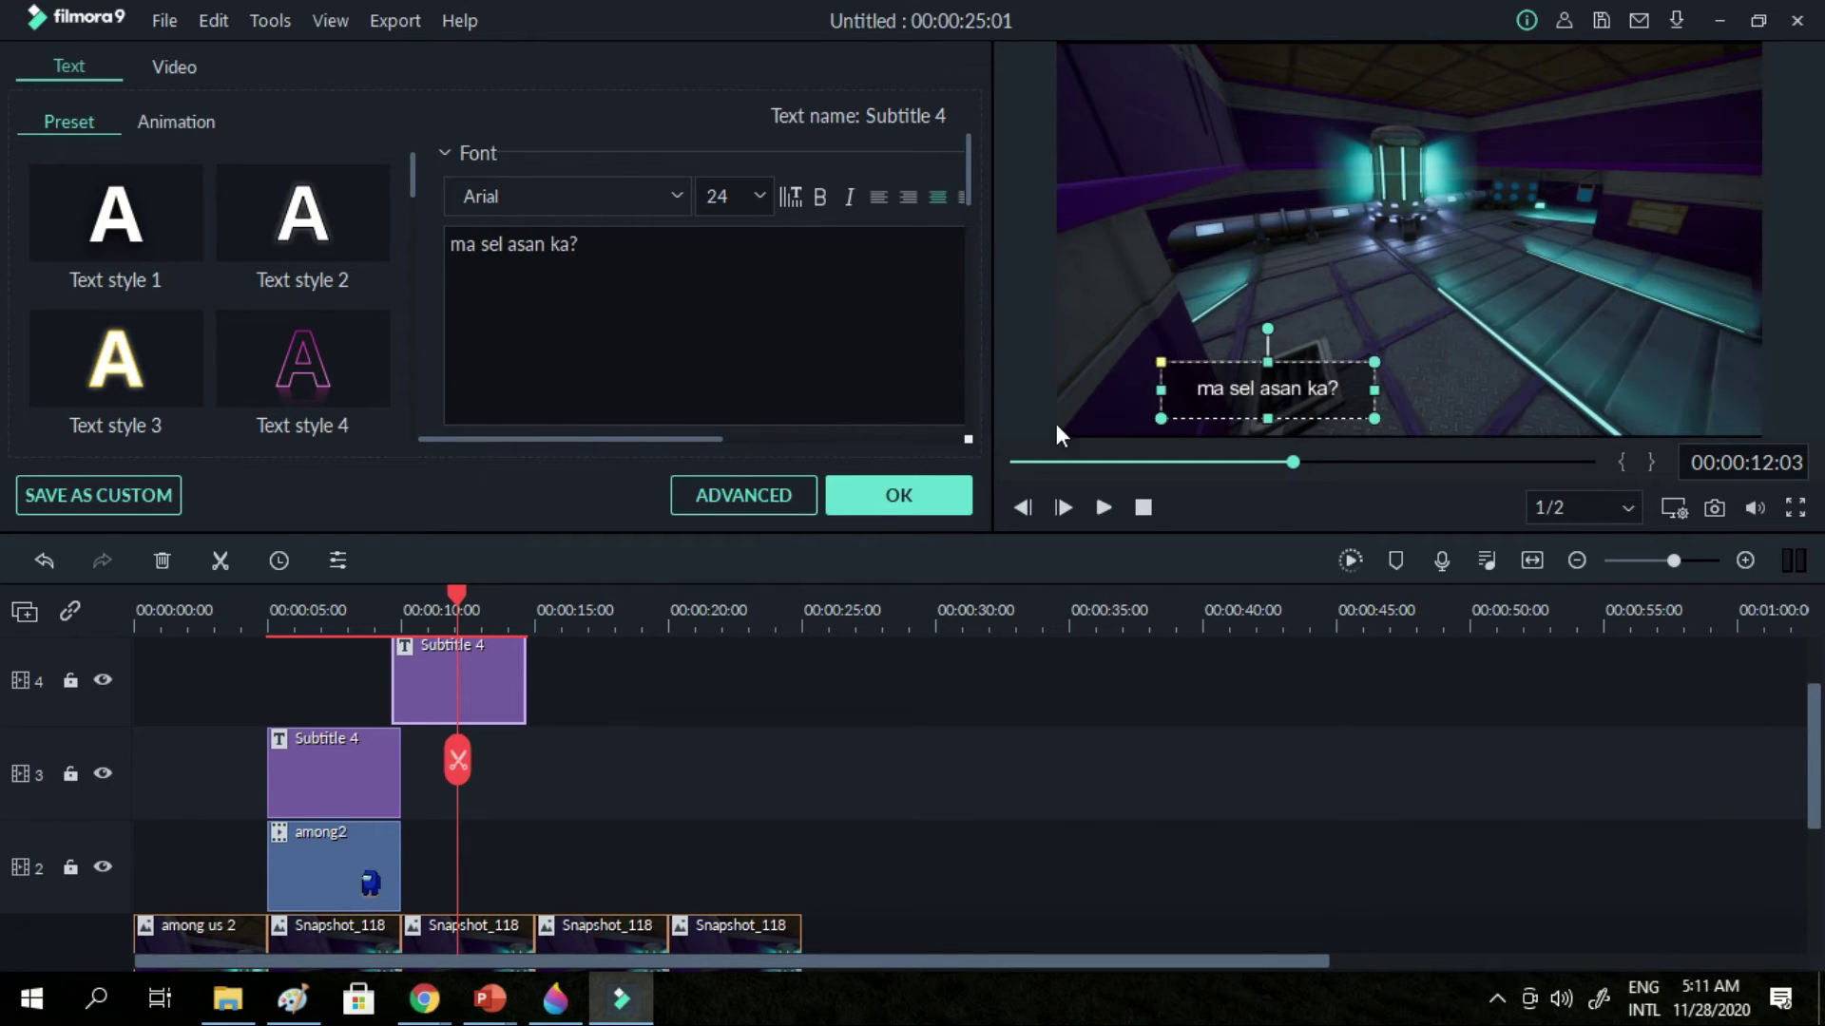
{"action": "key", "text": "ctrl+a"}
{"action": "type", "text": "Asan kaya si ma sel?"}
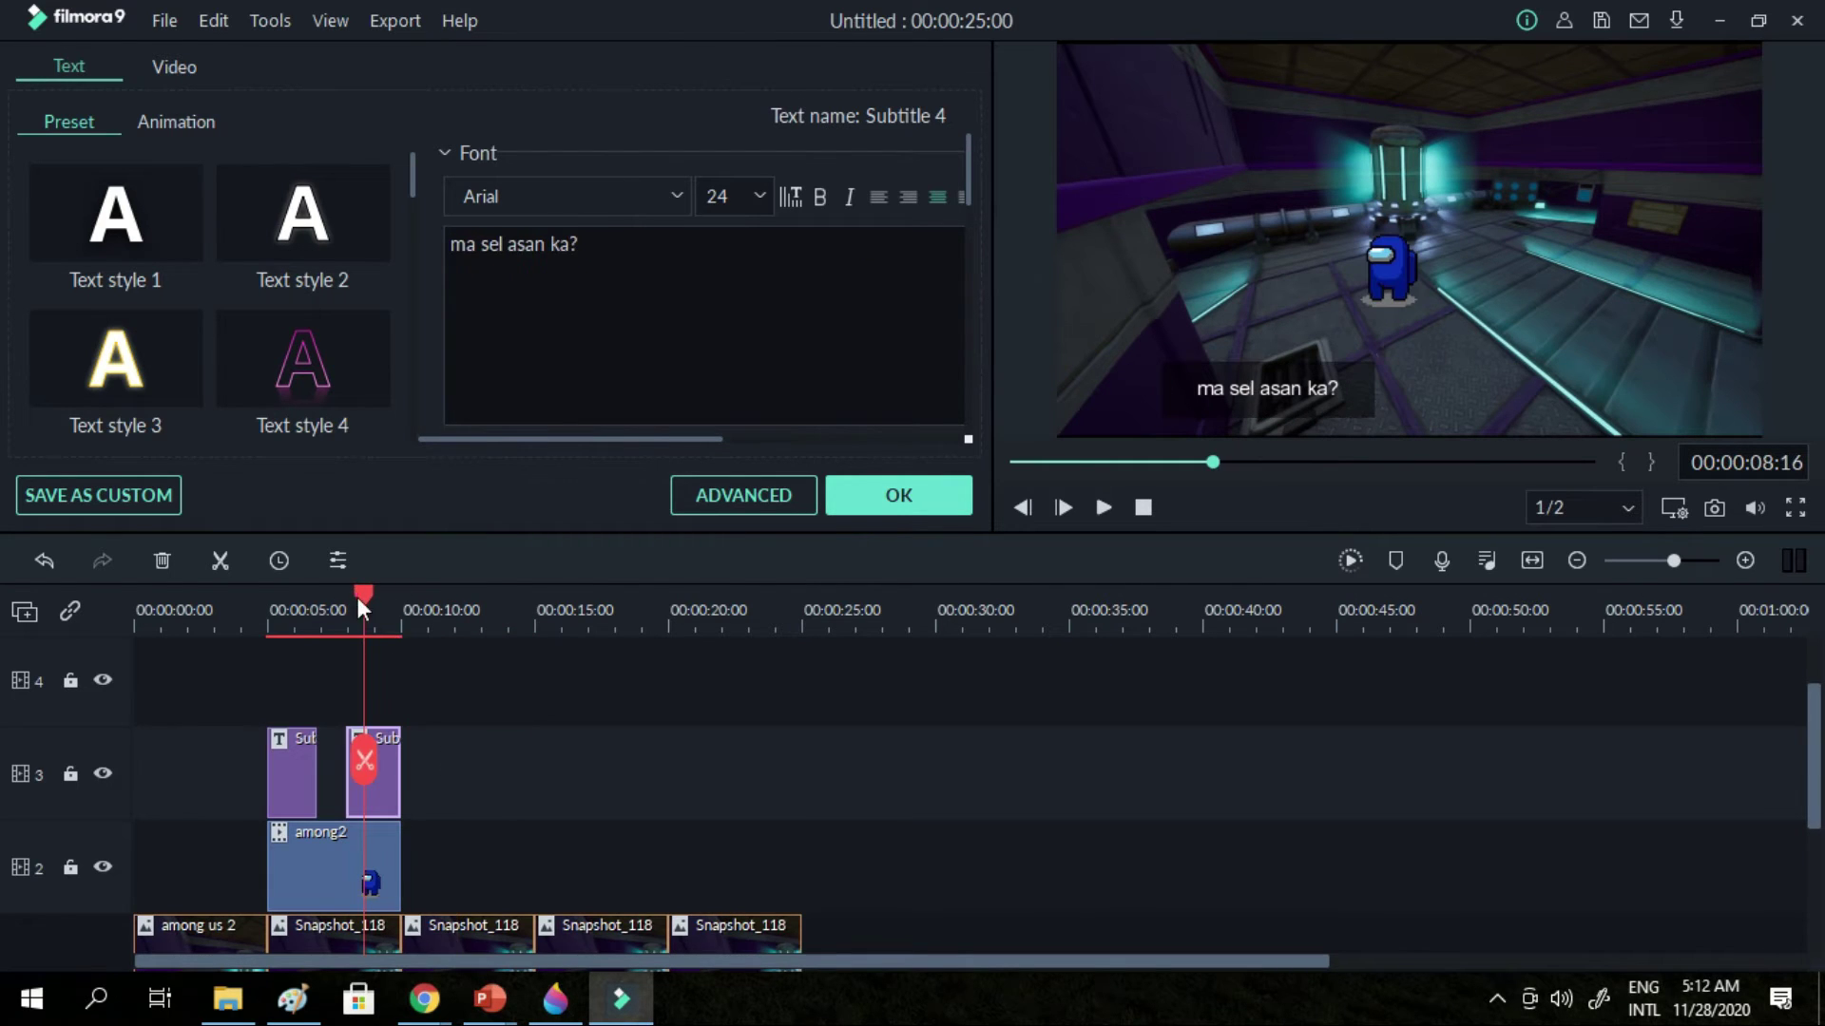
{"action": "left_click", "coordinate": [898, 495]}
Play the project from the beginning to review both captions
{"action": "left_click_drag", "start_coordinate": [369, 595], "coordinate": [122, 627]}
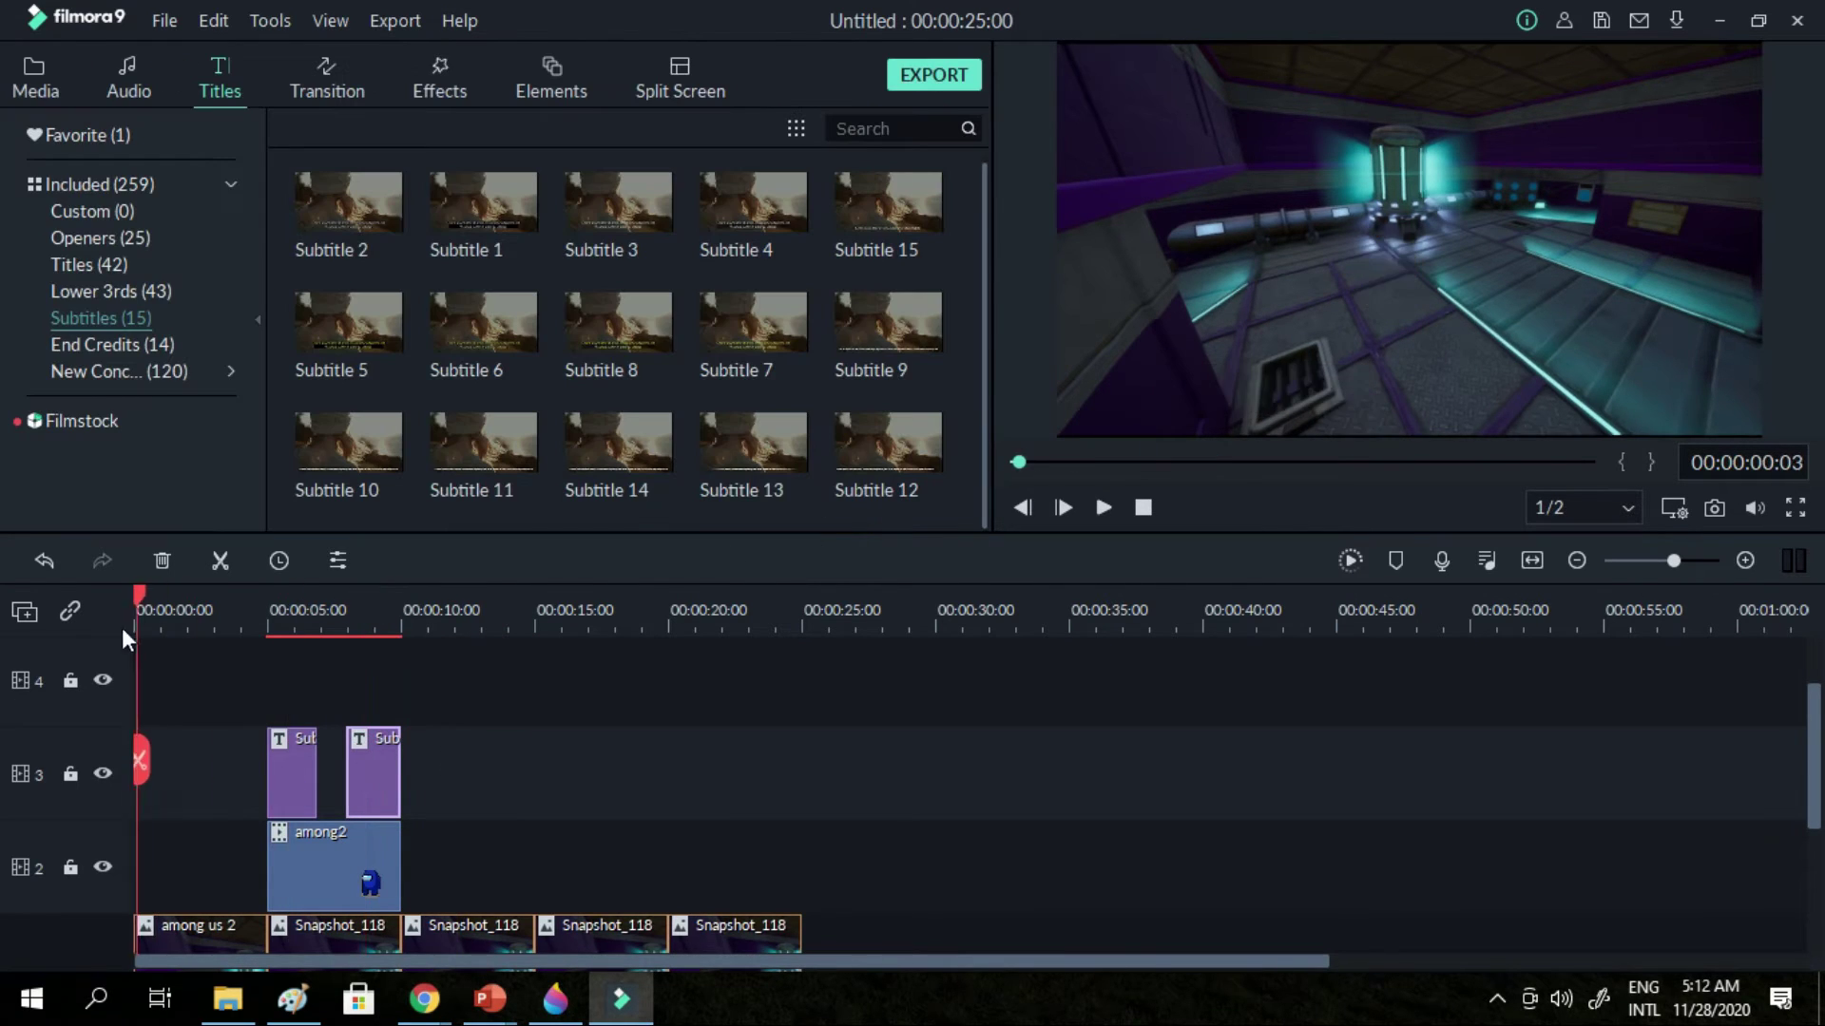
{"action": "left_click", "coordinate": [1101, 508]}
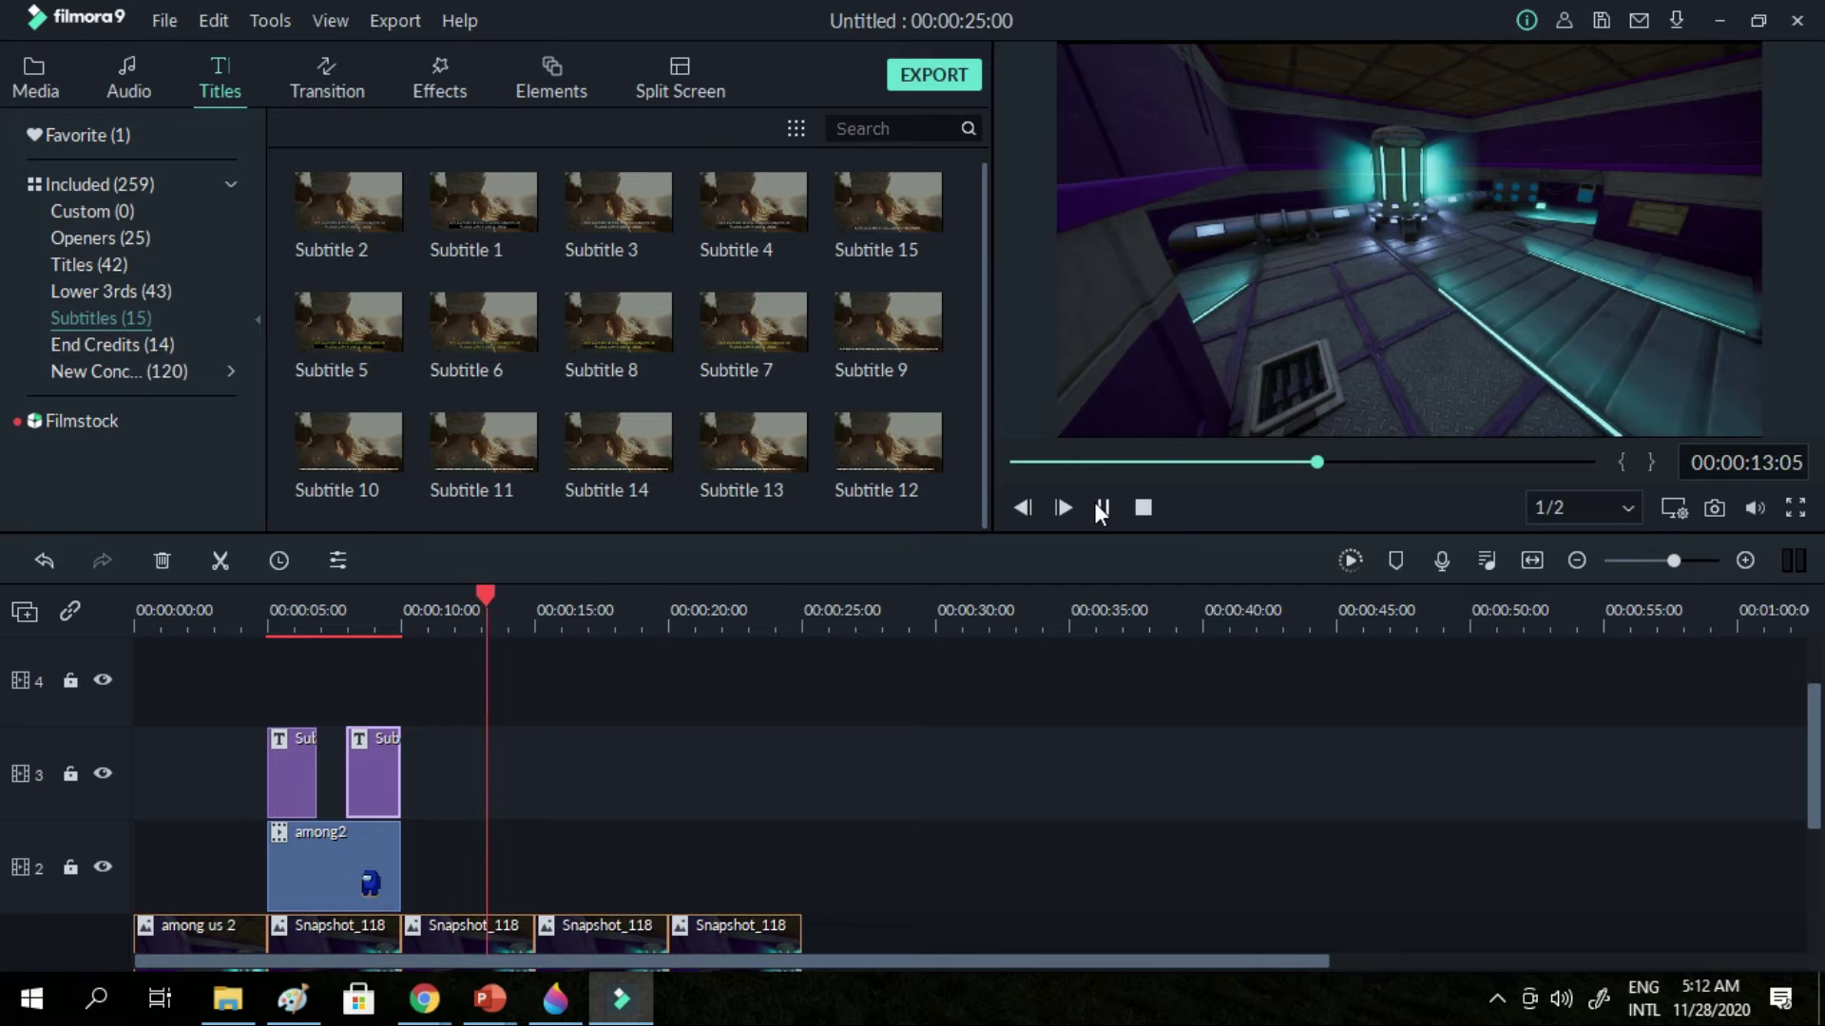
{"action": "left_click", "coordinate": [1096, 504]}
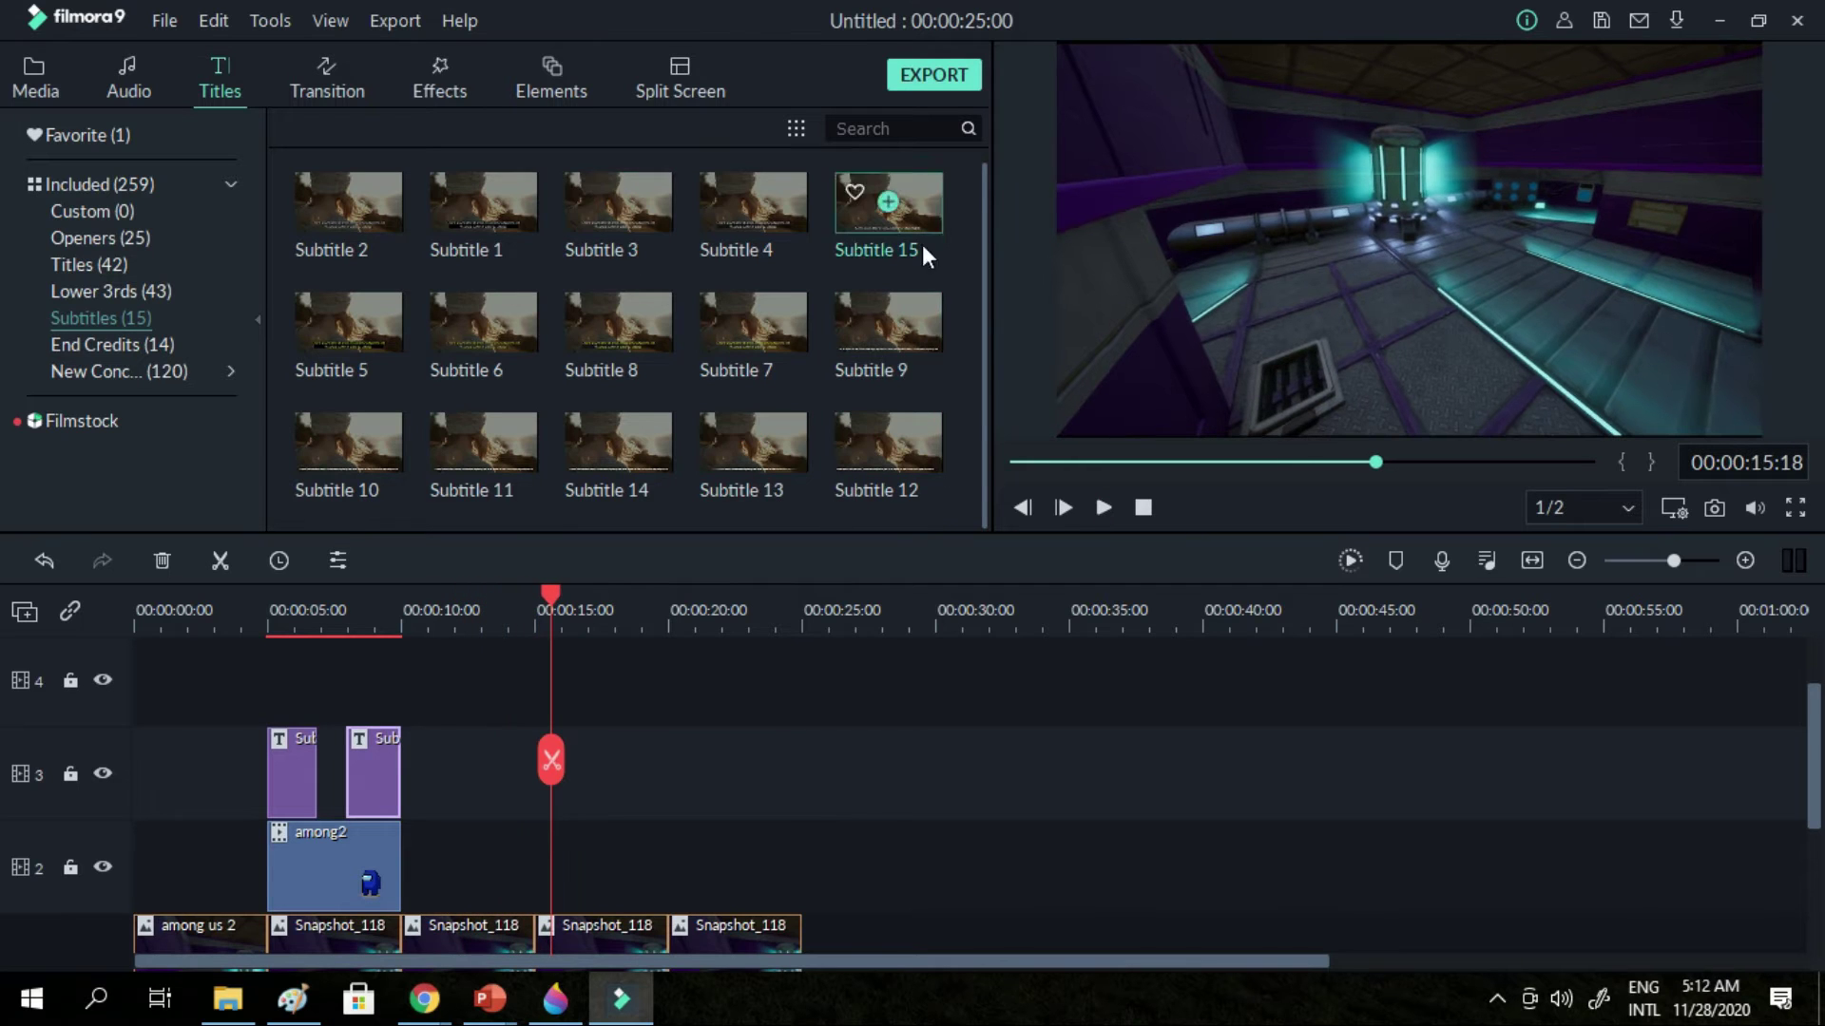
{"action": "left_click", "coordinate": [29, 80]}
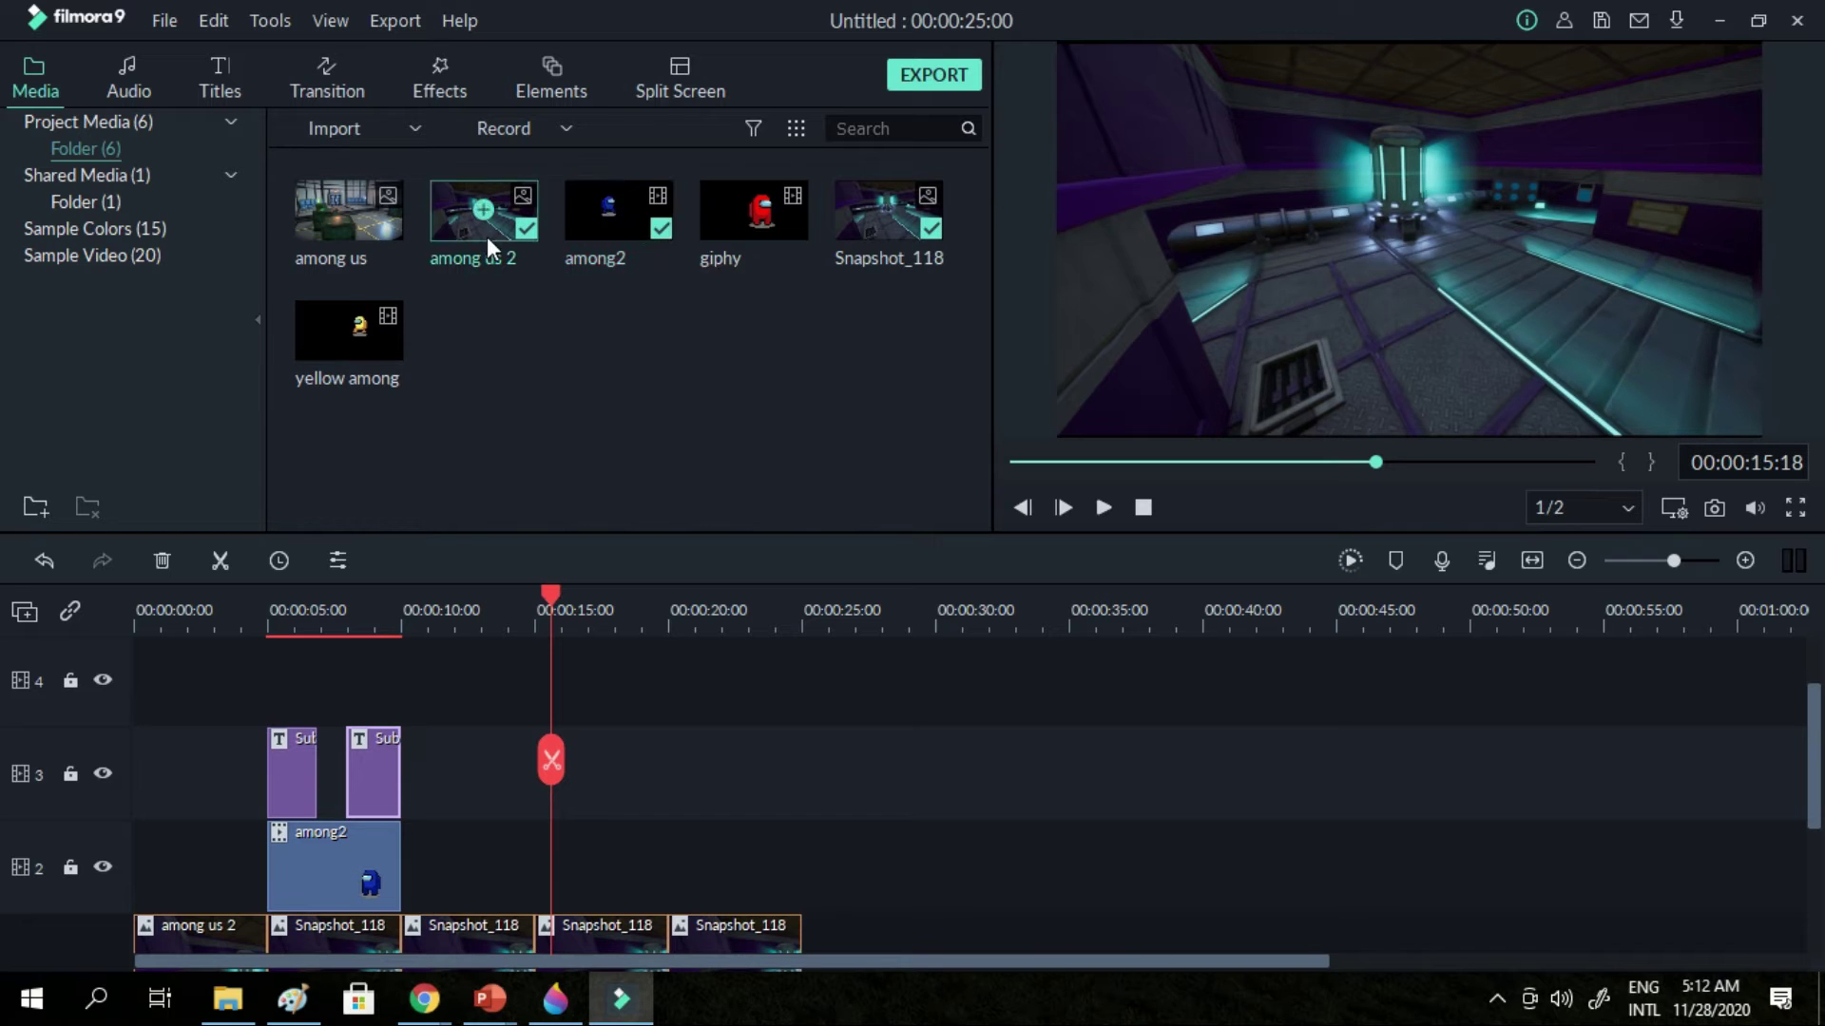
{"action": "left_click", "coordinate": [754, 211]}
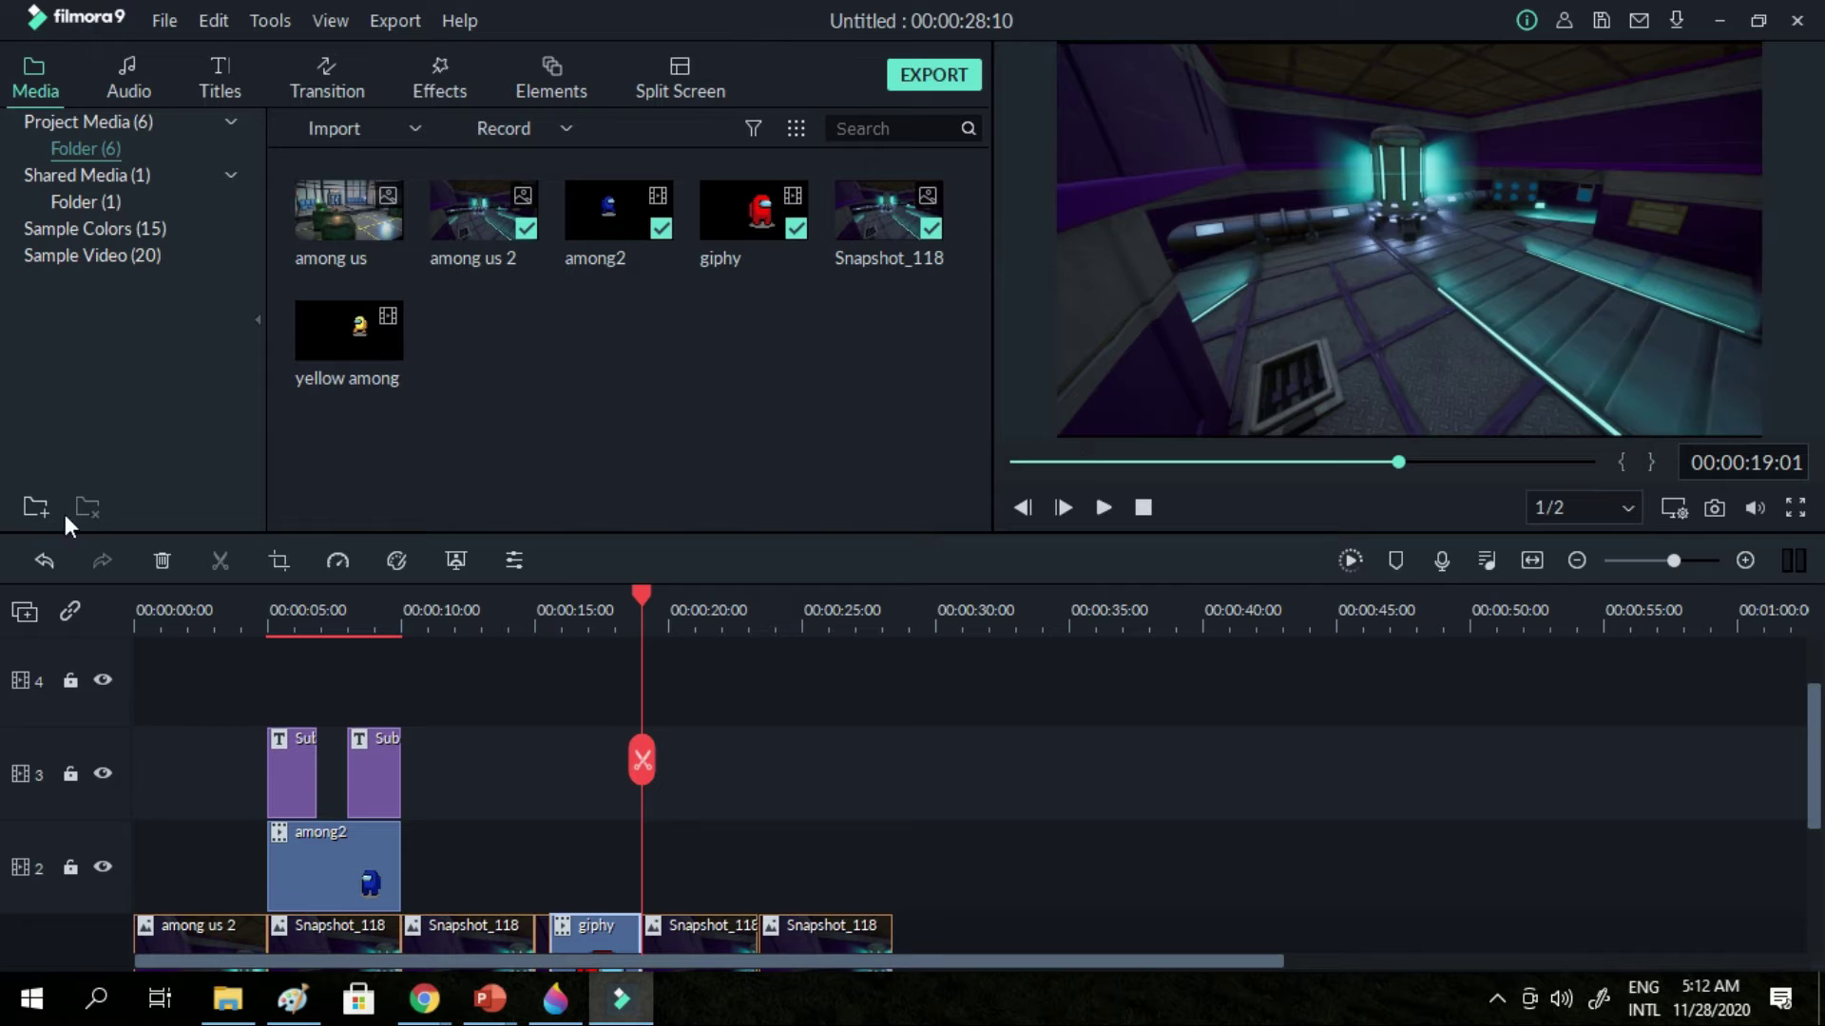
{"action": "left_click", "coordinate": [44, 559]}
Add the giphy clip and place it on track 2 directly after the among2 clip
{"action": "left_click_drag", "start_coordinate": [1810, 738], "coordinate": [1815, 799]}
{"action": "left_click_drag", "start_coordinate": [551, 597], "coordinate": [807, 671]}
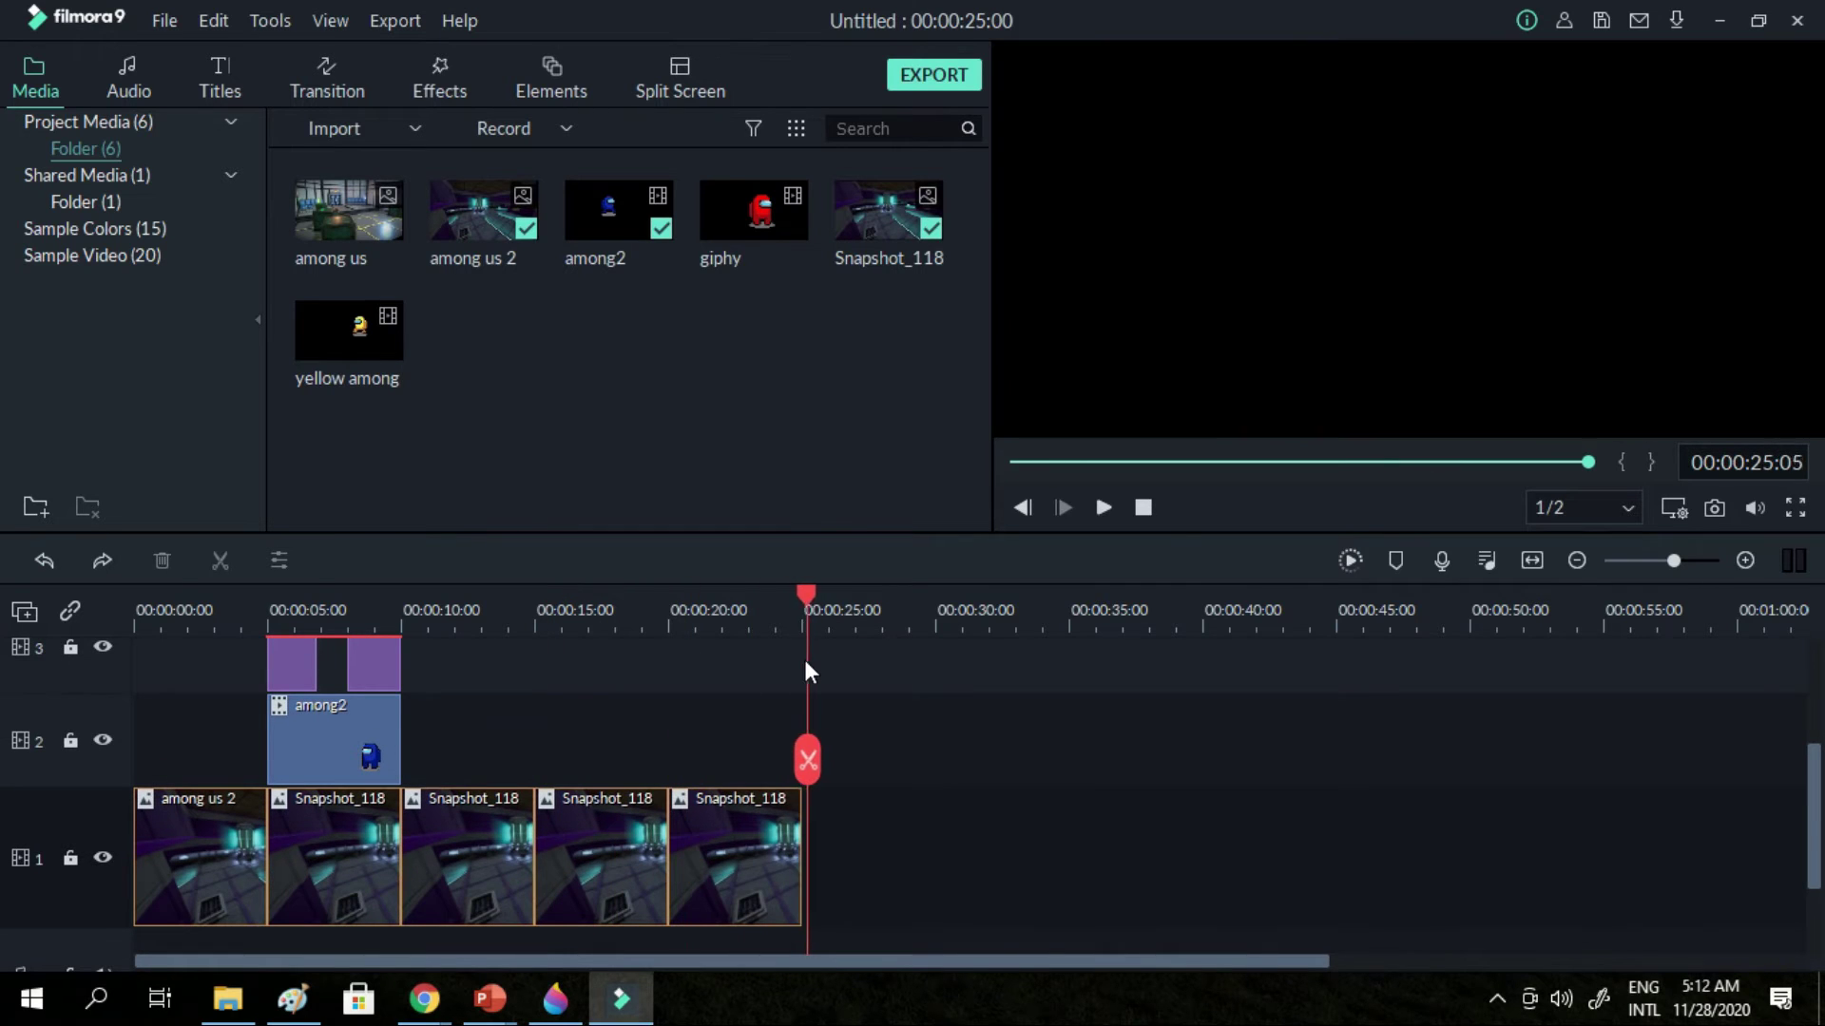
{"action": "left_click", "coordinate": [750, 209]}
{"action": "left_click_drag", "start_coordinate": [425, 597], "coordinate": [597, 666]}
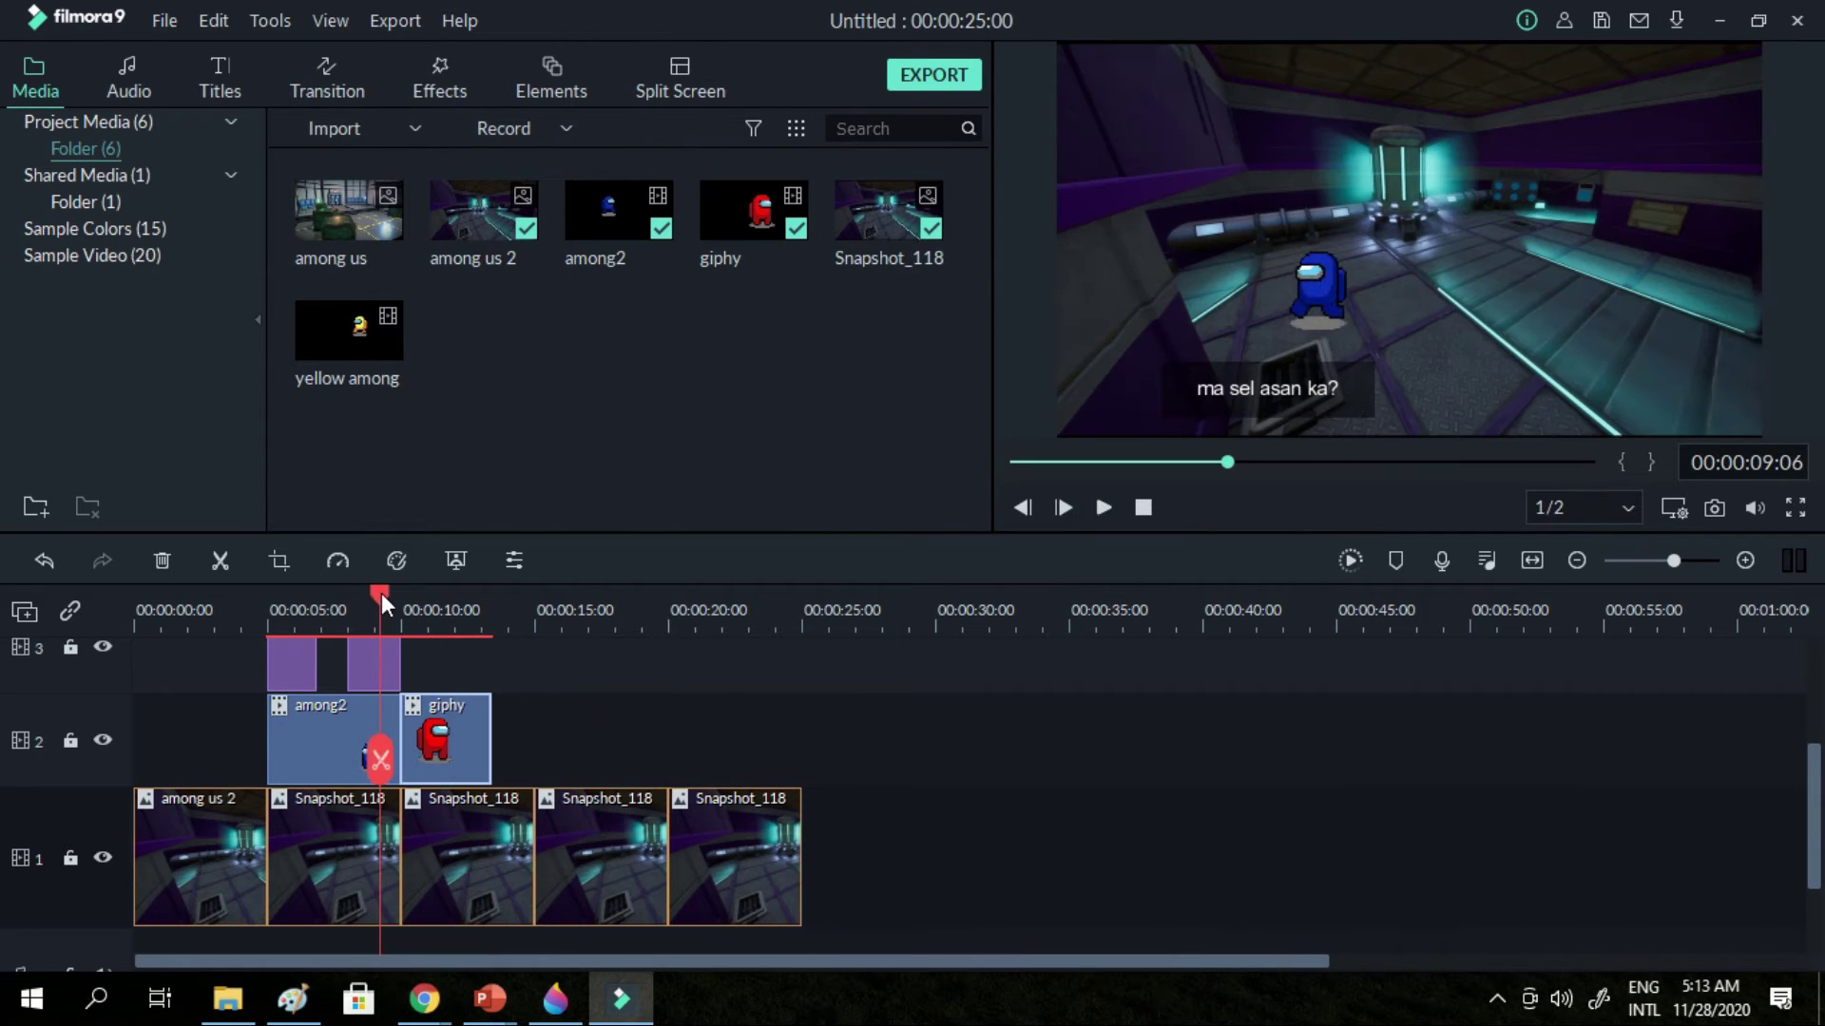
Add the yellow among clip at the end of the timeline and move it to track 2 after the giphy clip
{"action": "left_click_drag", "start_coordinate": [380, 593], "coordinate": [804, 659]}
{"action": "left_click", "coordinate": [349, 328]}
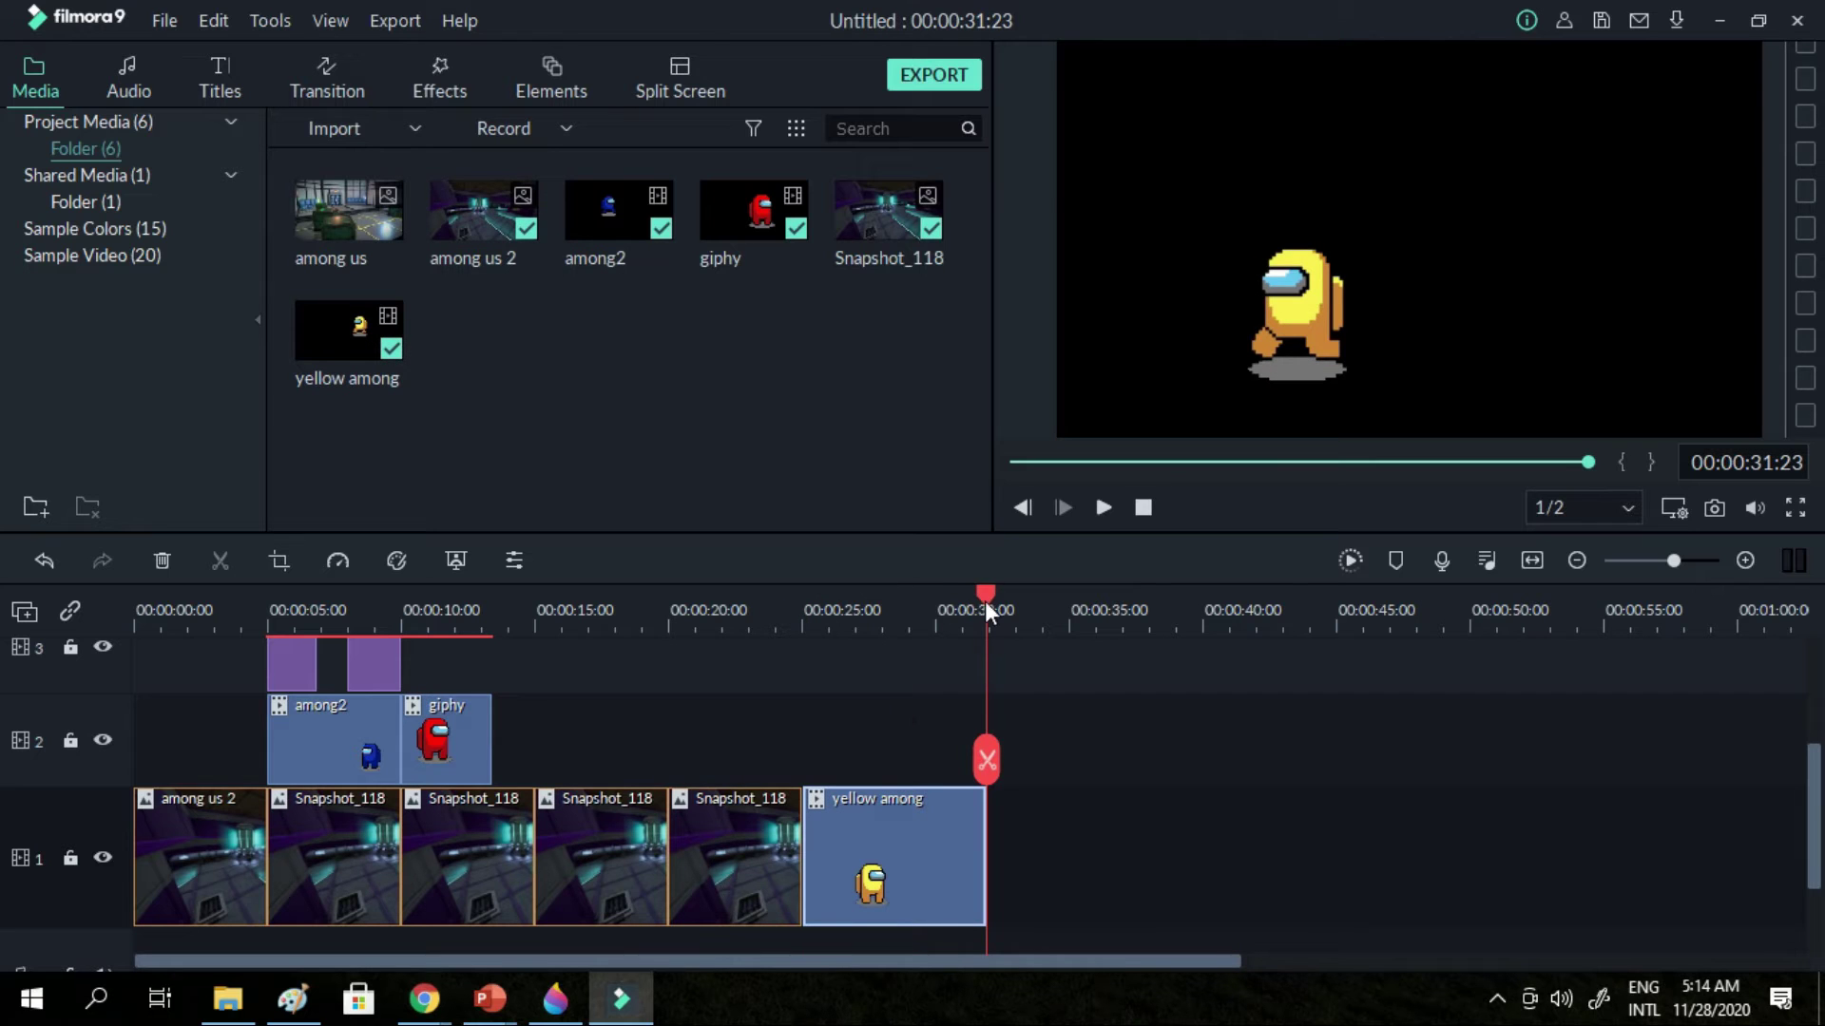
{"action": "left_click_drag", "start_coordinate": [985, 601], "coordinate": [921, 627]}
{"action": "left_click_drag", "start_coordinate": [886, 870], "coordinate": [573, 751]}
{"action": "left_click_drag", "start_coordinate": [551, 613], "coordinate": [526, 673]}
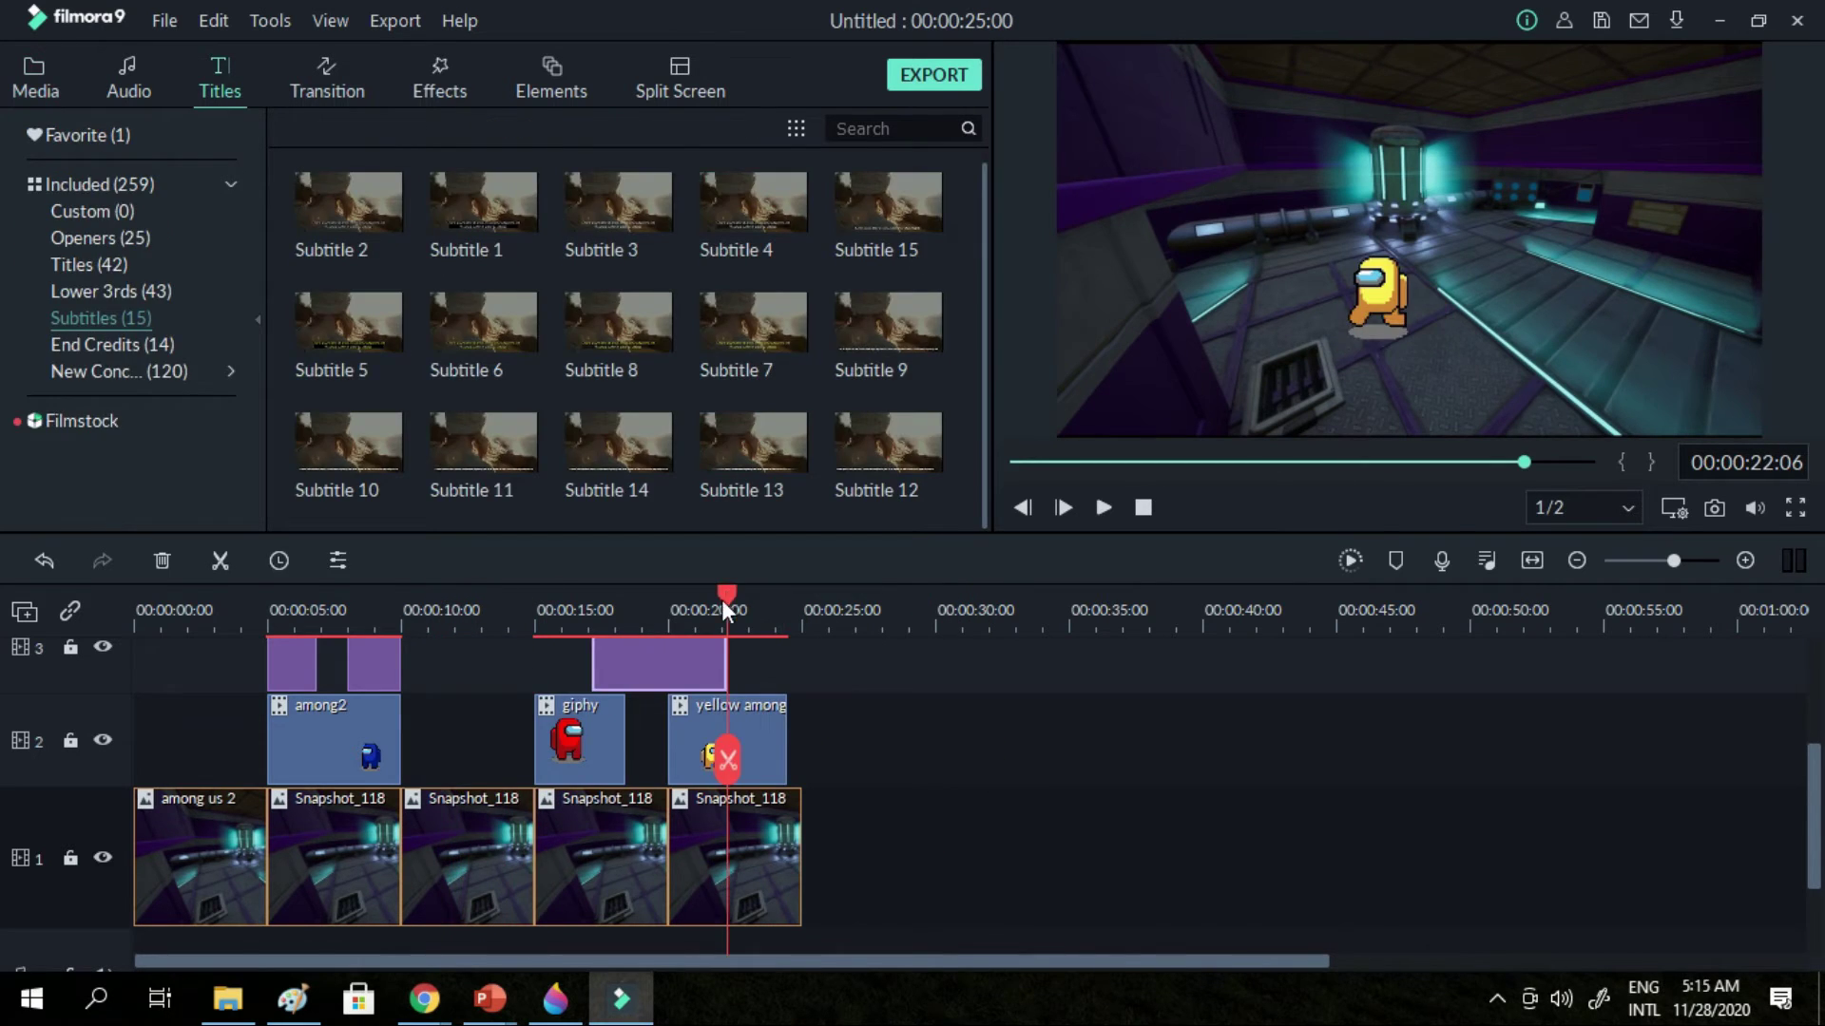
Replace the new subtitle's placeholder text with "may nakakita na kaya kay ma sel?" and trim the caption to fit above the giphy clip
{"action": "left_click_drag", "start_coordinate": [721, 601], "coordinate": [658, 608]}
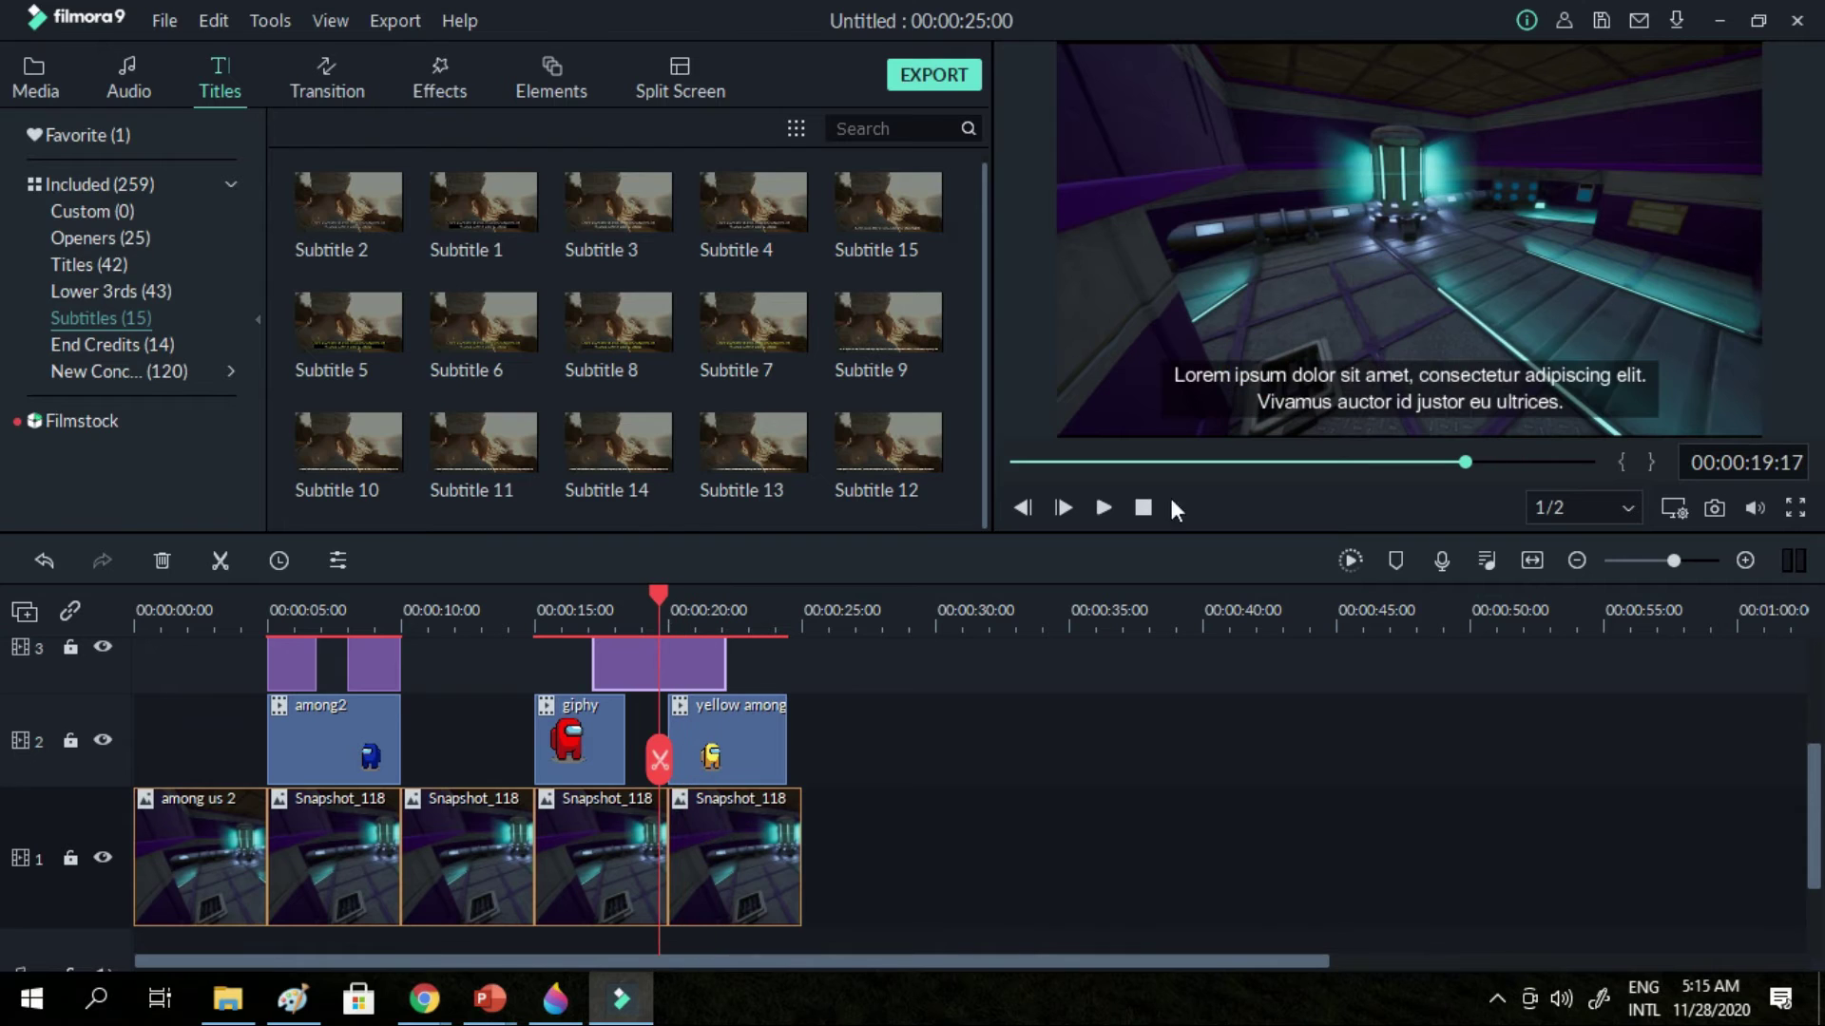
{"action": "double_click", "coordinate": [1473, 398]}
{"action": "key", "text": "ctrl+a"}
{"action": "type", "text": "may nakakita na kaya kay ma sel?"}
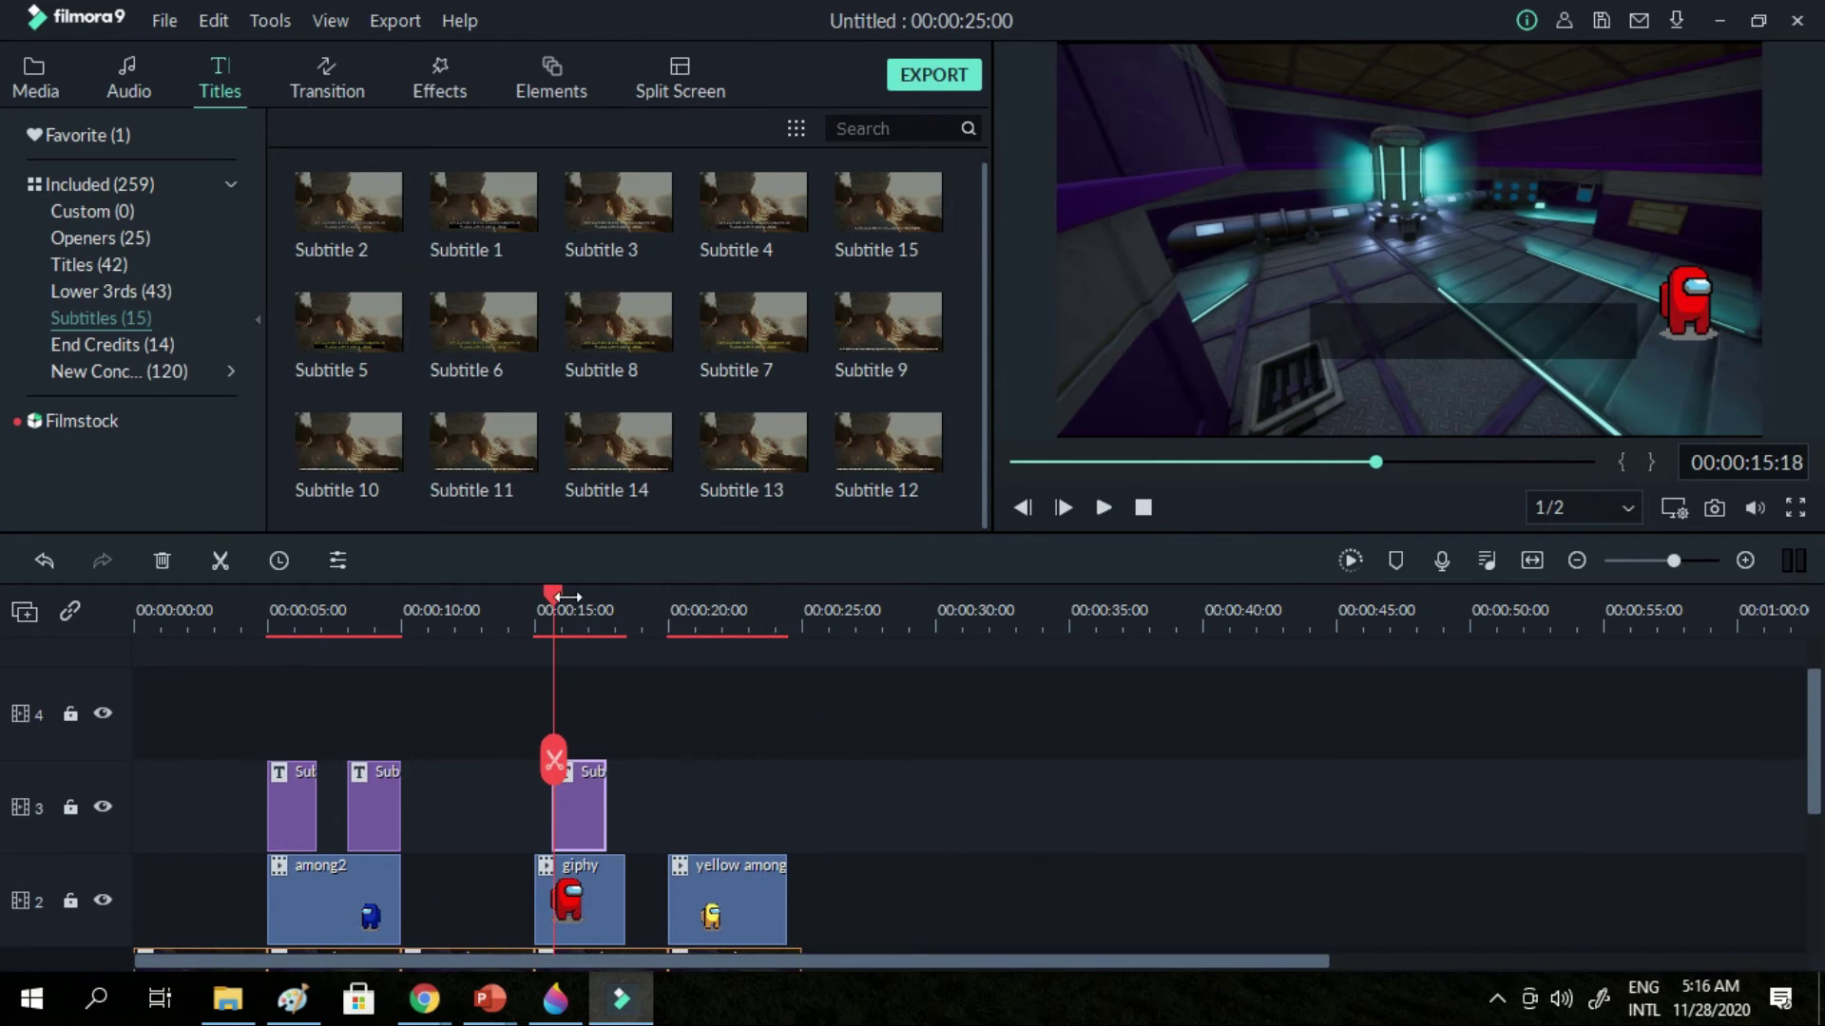
Play back the giphy section to review the red character and its caption
{"action": "left_click_drag", "start_coordinate": [554, 601], "coordinate": [535, 601]}
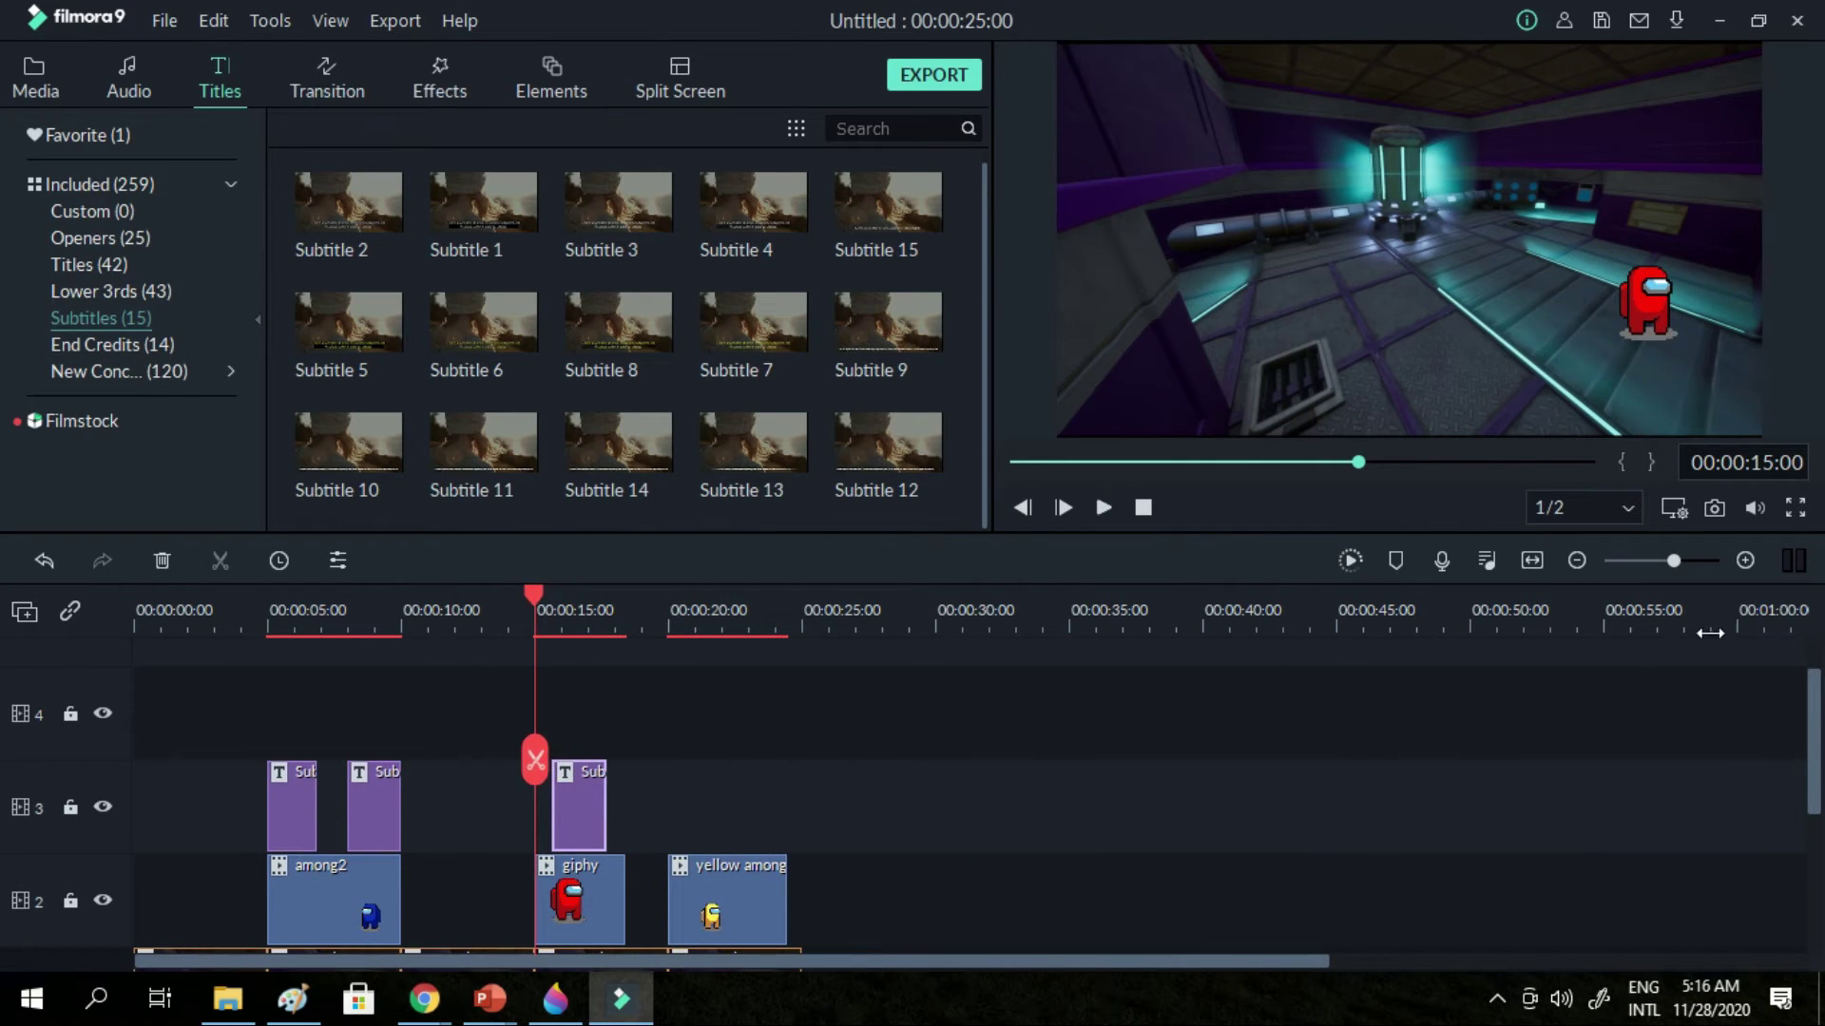
{"action": "scroll", "coordinate": [1806, 732], "scroll_direction": "down", "scroll_amount": 2}
{"action": "left_click", "coordinate": [1104, 506]}
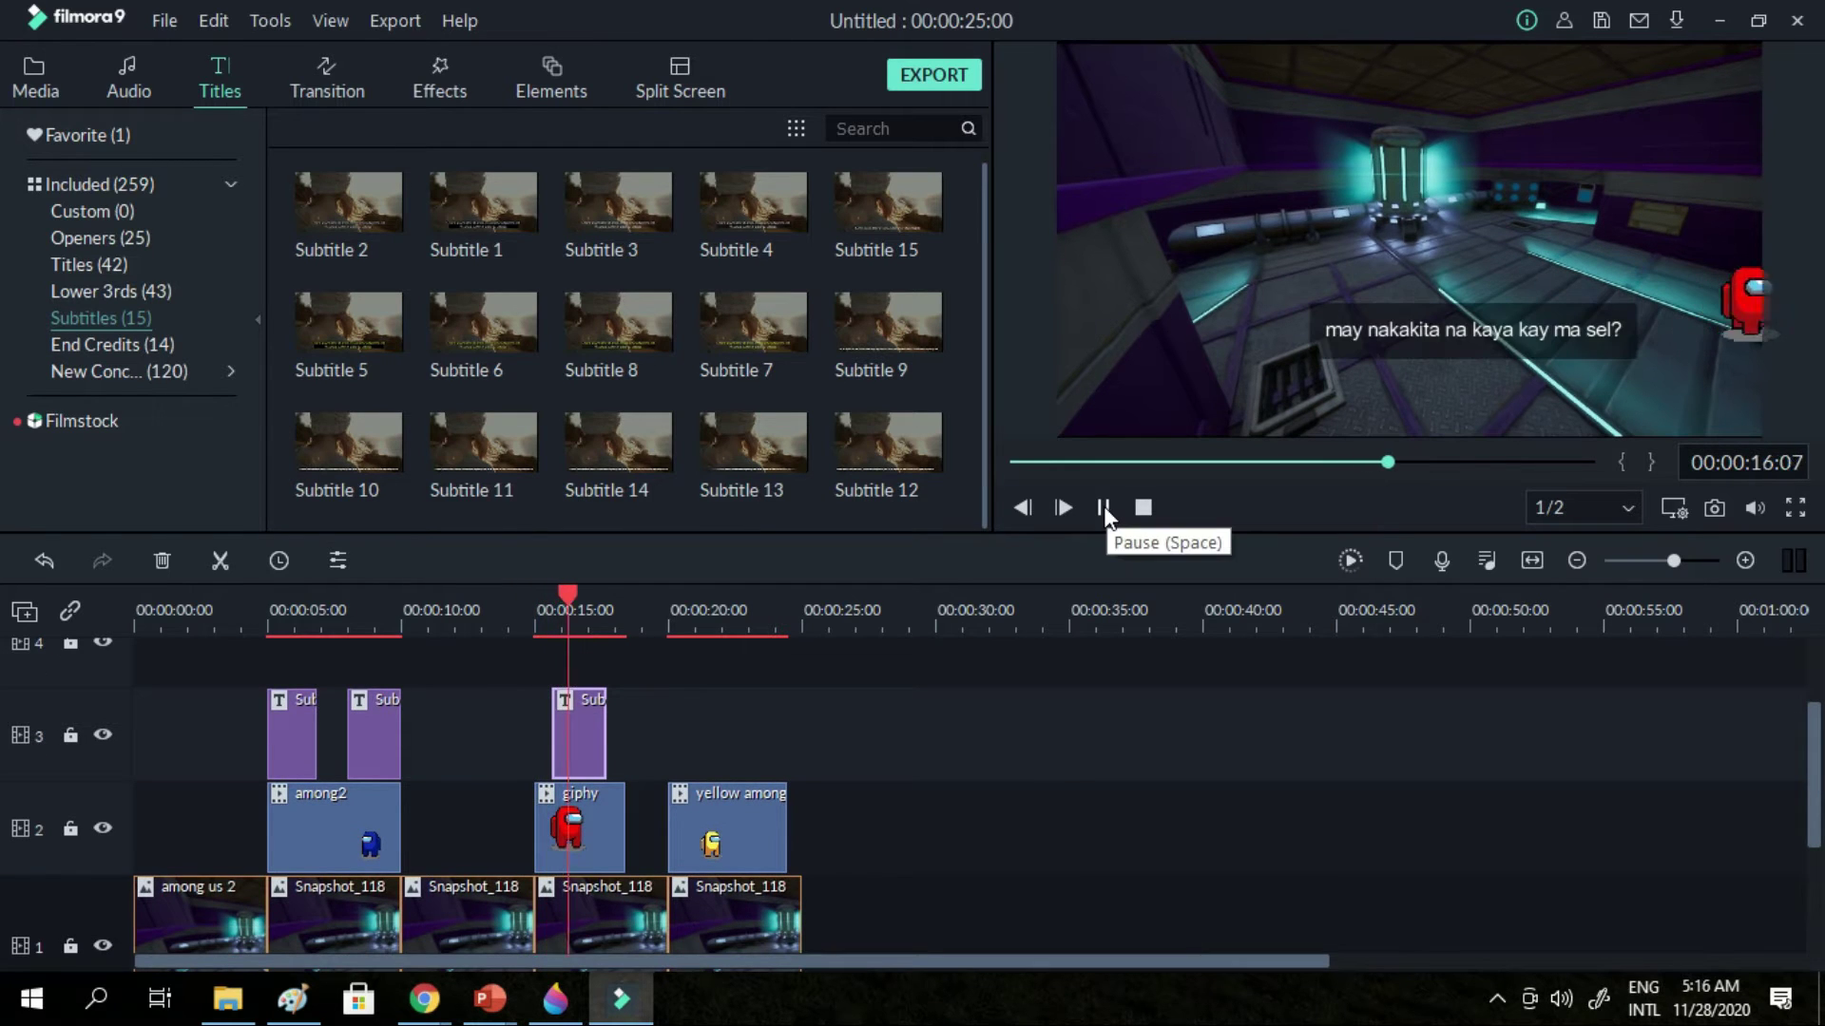
{"action": "left_click", "coordinate": [1104, 505]}
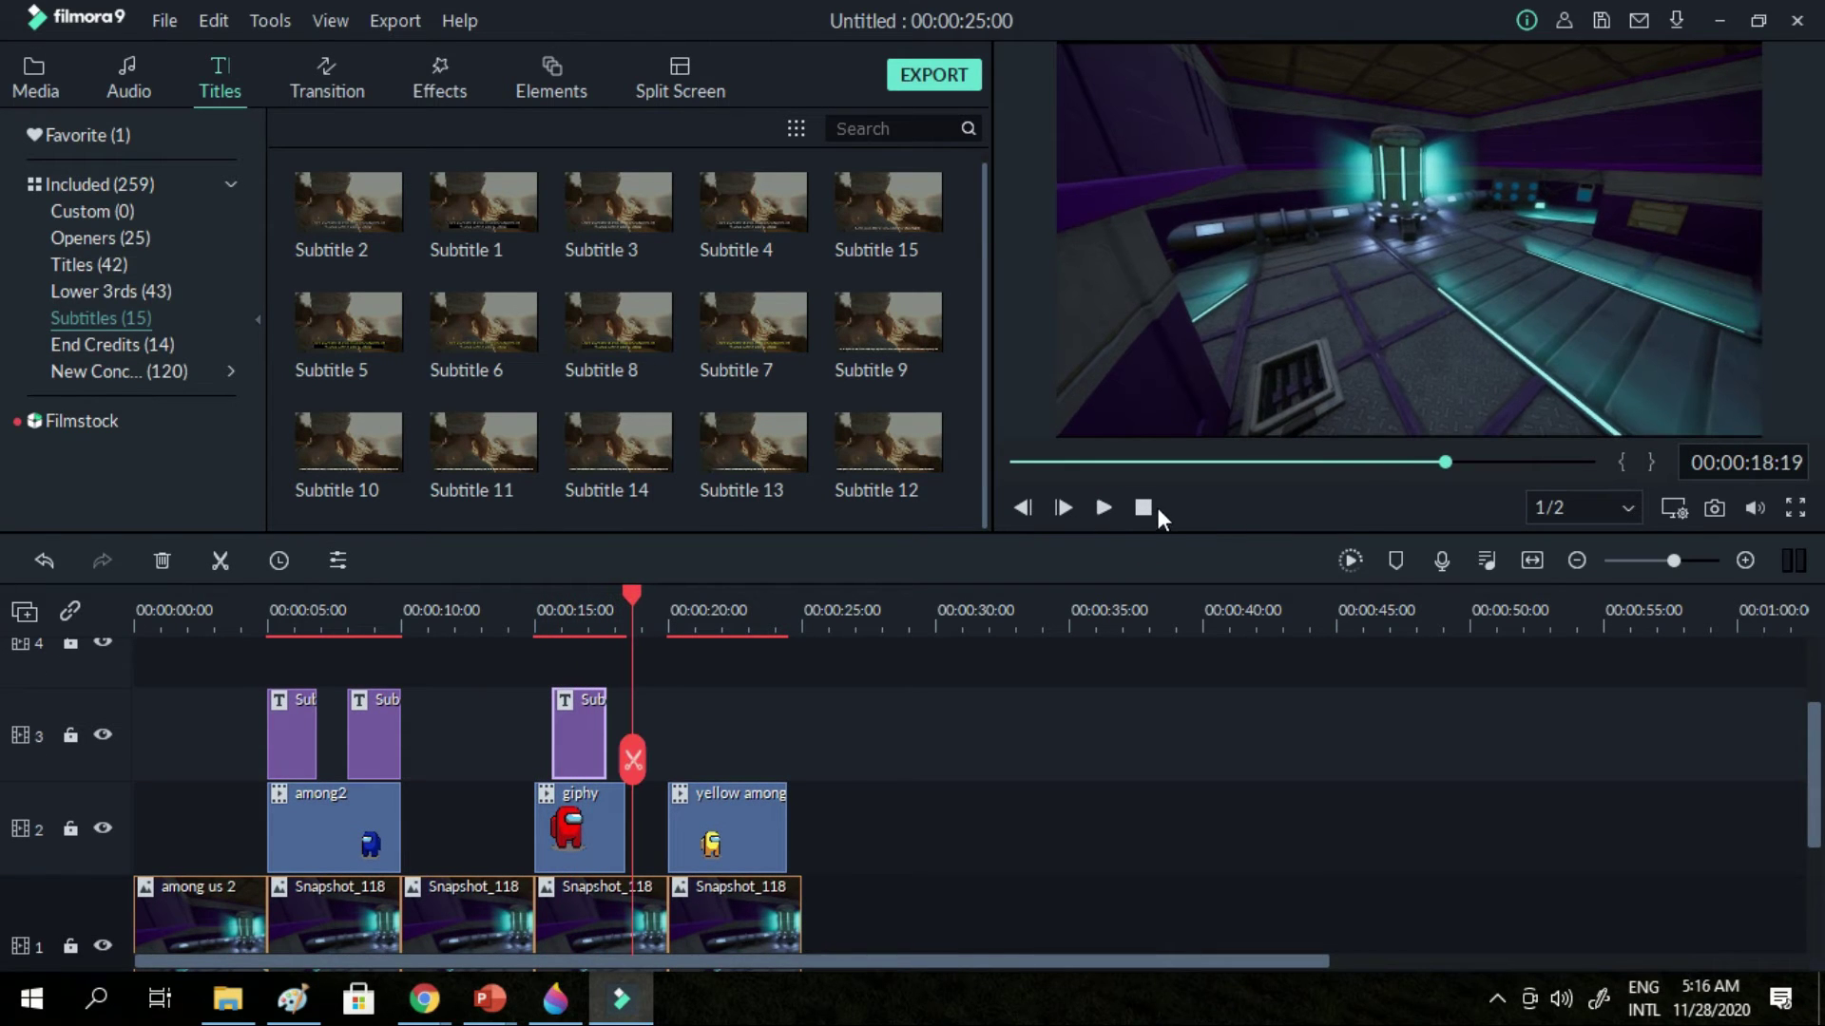
{"action": "left_click_drag", "start_coordinate": [636, 598], "coordinate": [541, 608]}
{"action": "left_click", "coordinate": [1103, 506]}
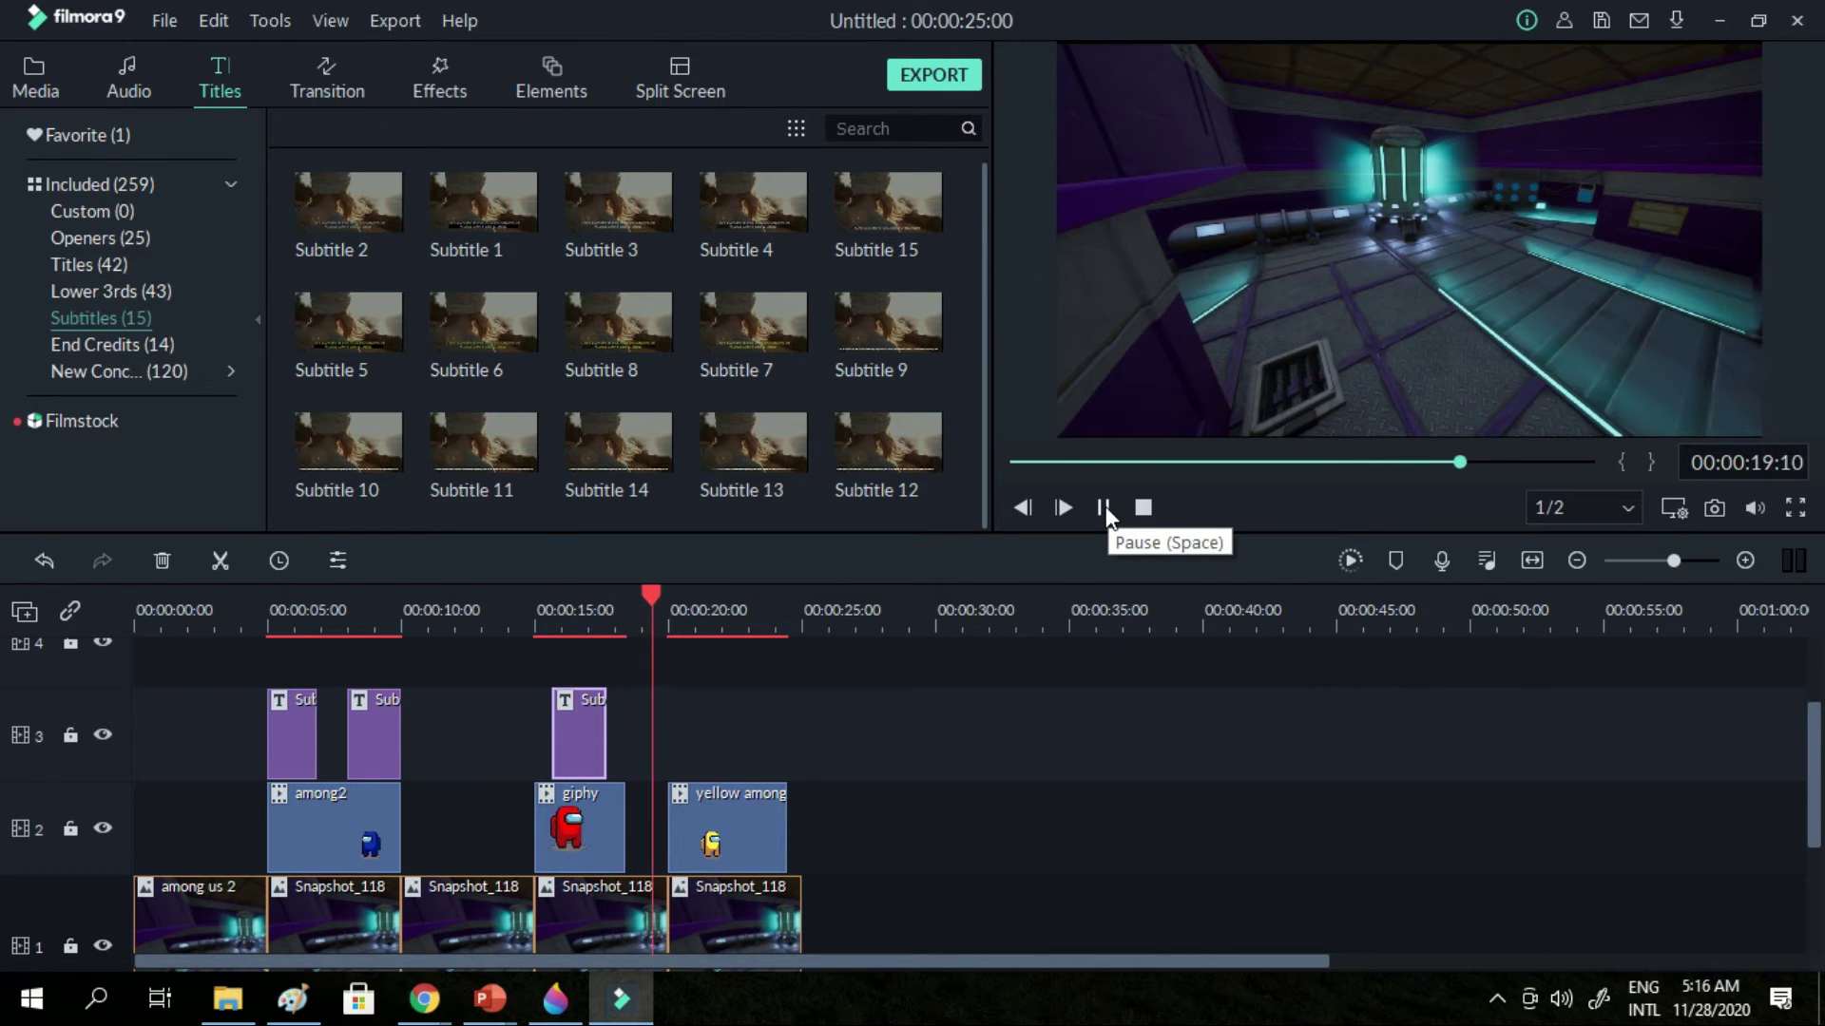
{"action": "left_click", "coordinate": [1103, 506]}
Shrink the yellow among character and move it farther back in the room
{"action": "mouse_move", "coordinate": [697, 596]}
{"action": "left_mouse_down"}
{"action": "mouse_move", "coordinate": [603, 612]}
{"action": "mouse_move", "coordinate": [699, 626]}
{"action": "left_mouse_up"}
{"action": "left_click", "coordinate": [1411, 283]}
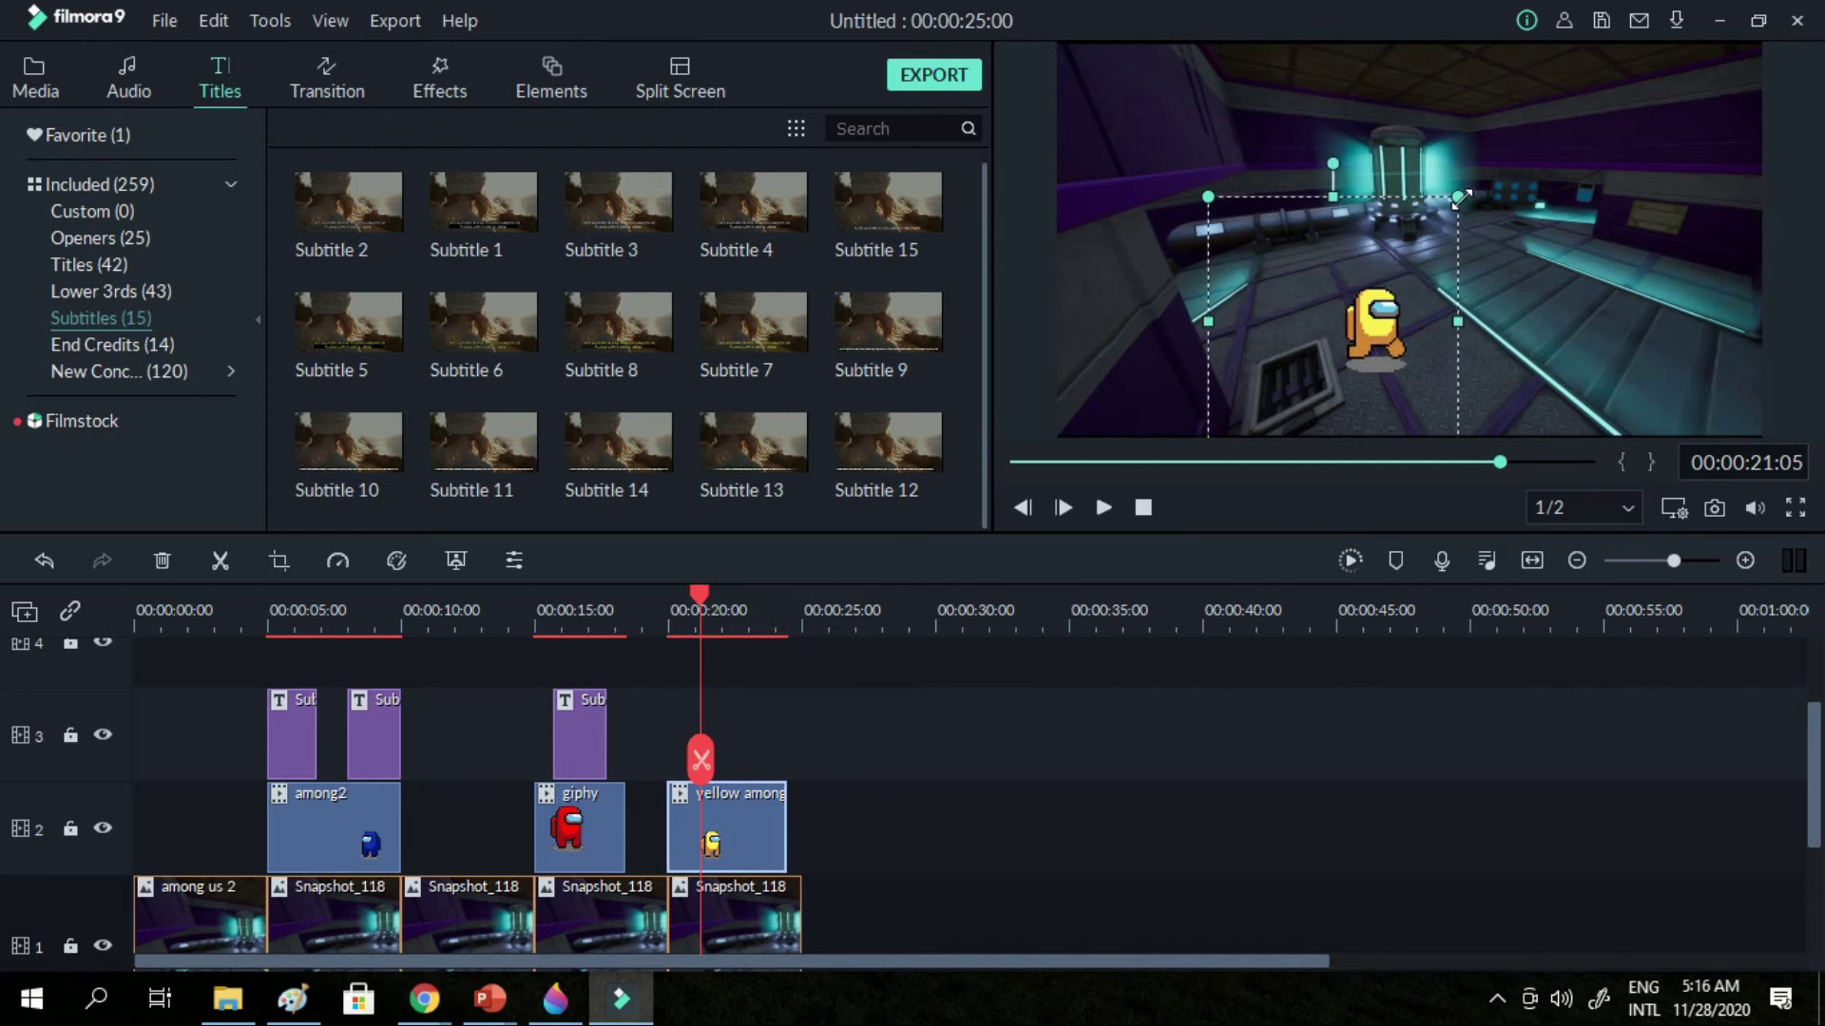
{"action": "left_click_drag", "start_coordinate": [1394, 302], "coordinate": [1555, 188]}
{"action": "left_click_drag", "start_coordinate": [1616, 82], "coordinate": [1583, 134]}
Add a Subtitle 4 caption reading "Sana ako ang makakita kay ma sel ..." and shorten it to cover the start of the yellow among clip
{"action": "left_click", "coordinate": [754, 191]}
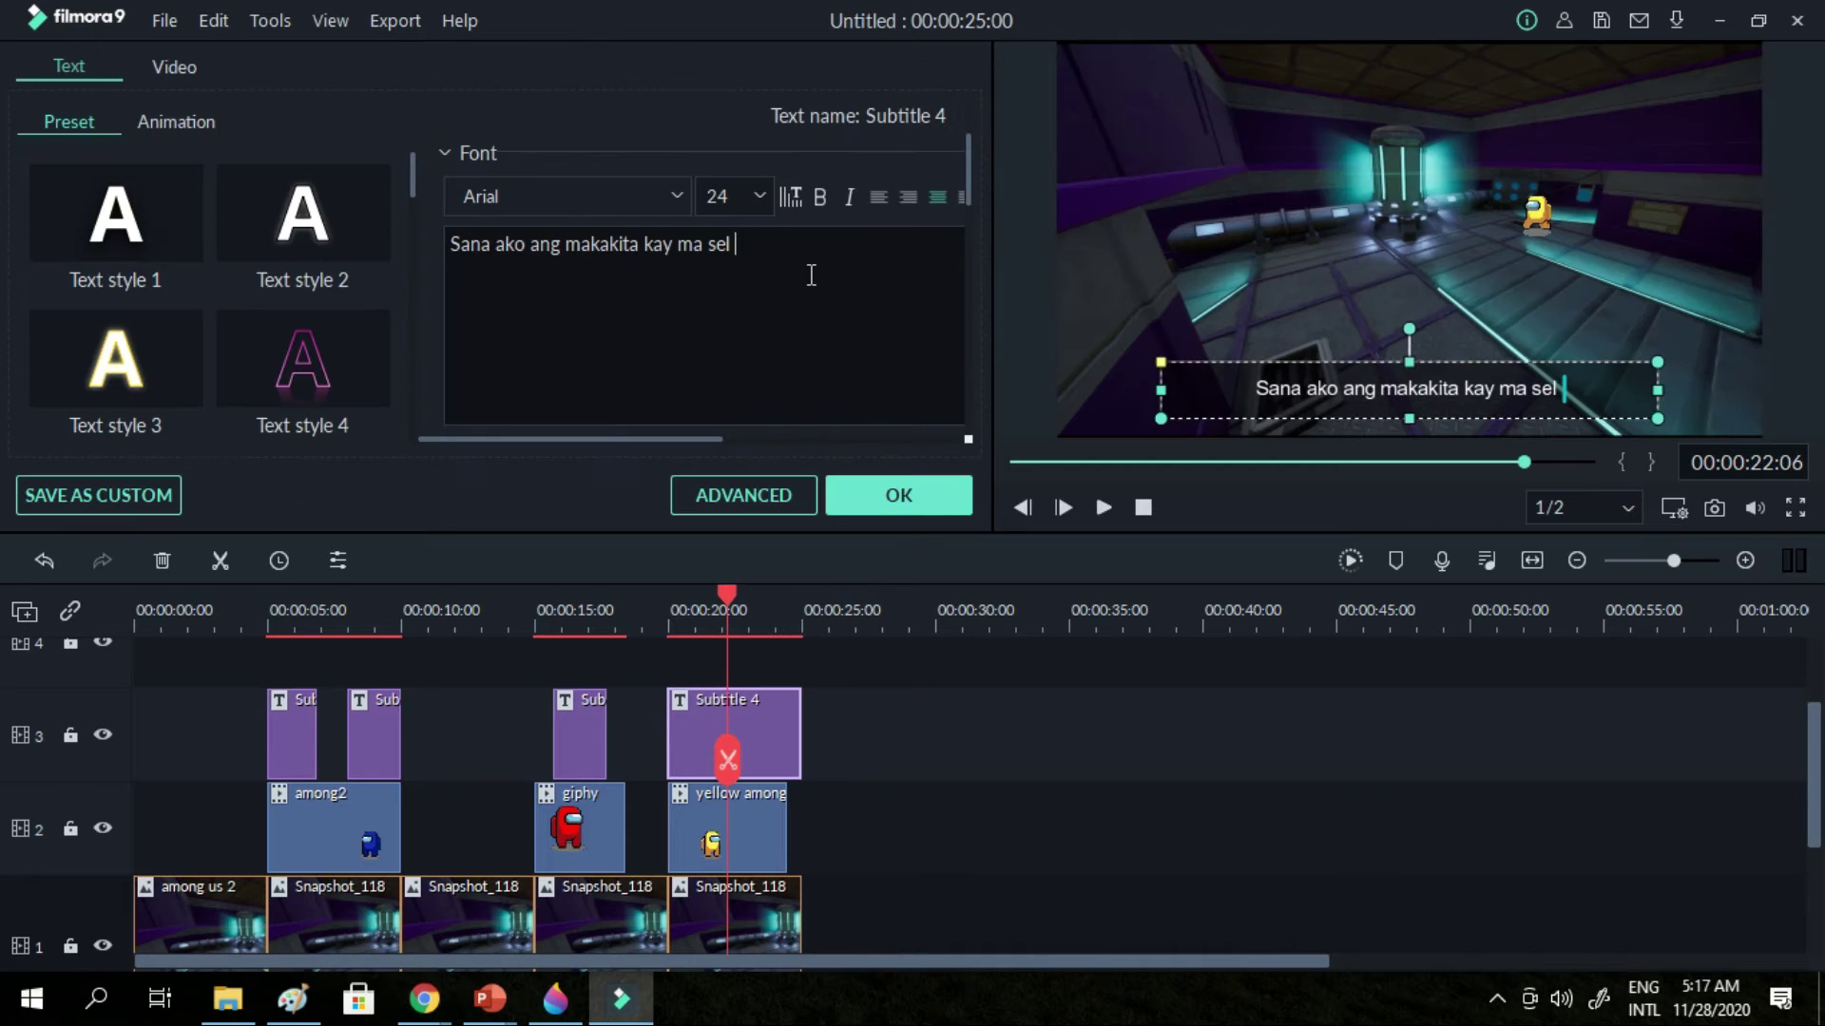
{"action": "type", "text": "..."}
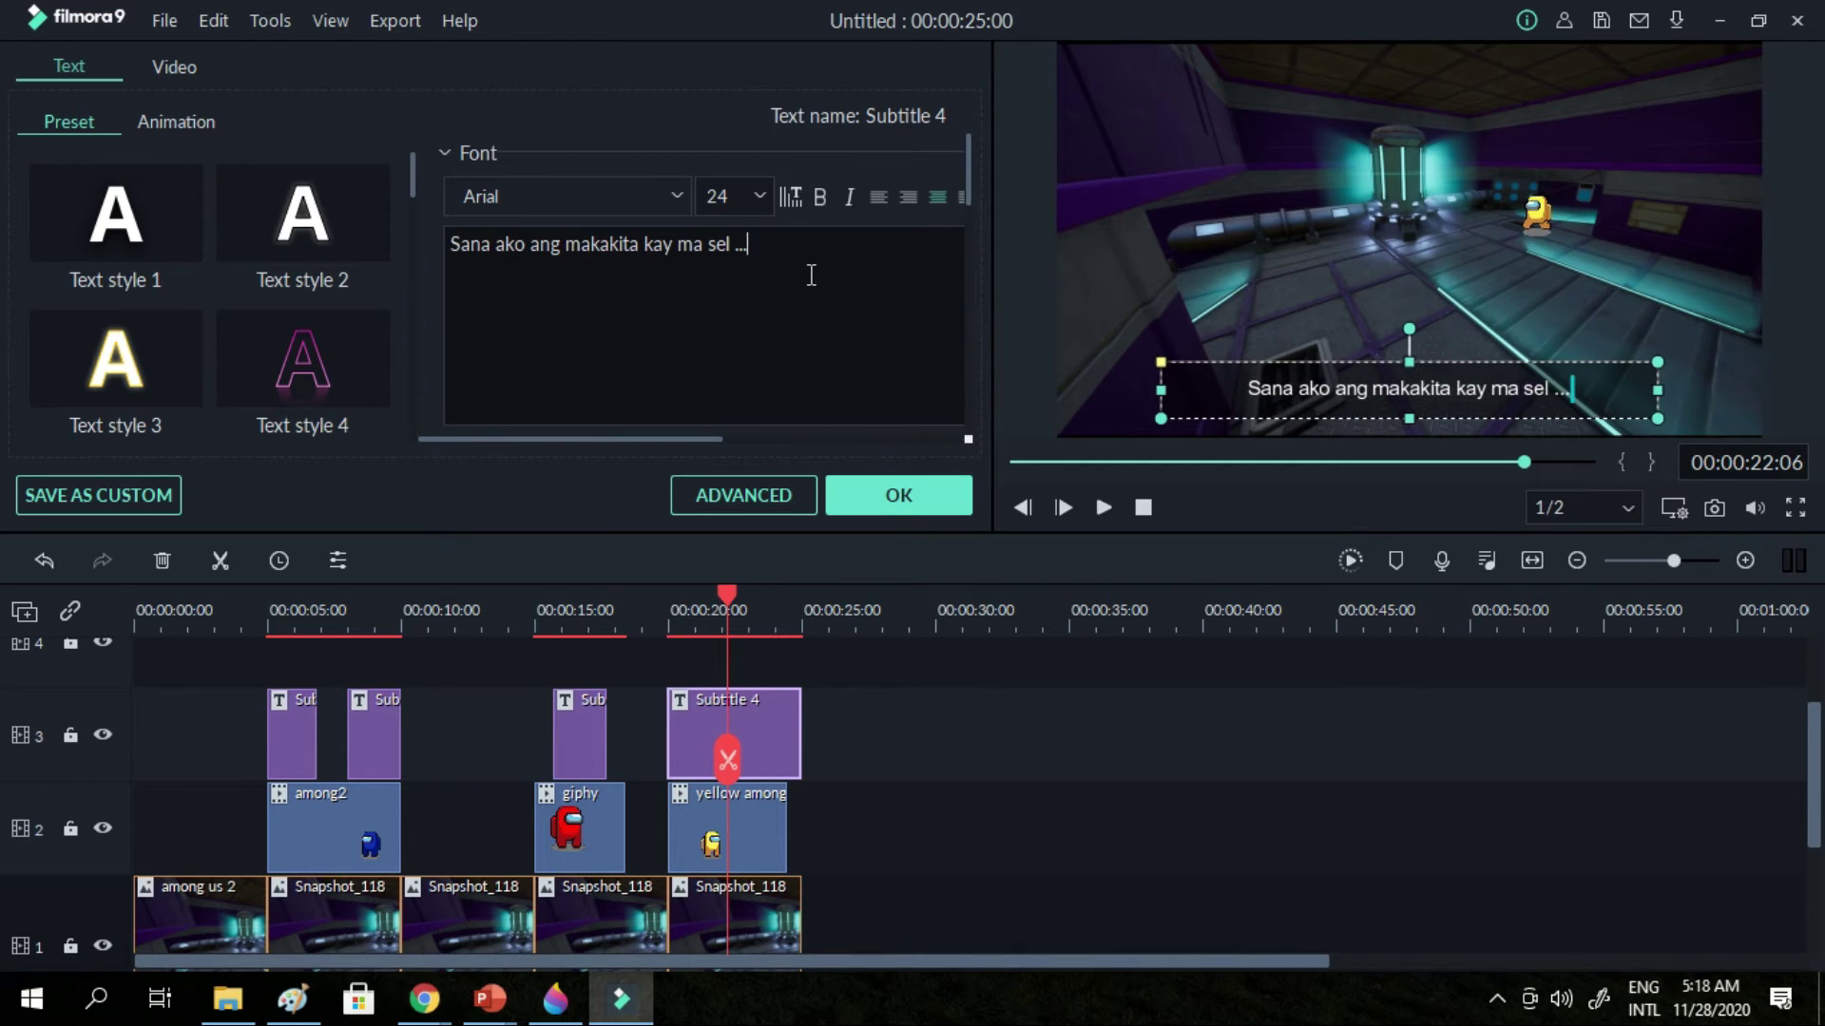
{"action": "left_click_drag", "start_coordinate": [804, 722], "coordinate": [710, 713]}
{"action": "left_click", "coordinate": [863, 506]}
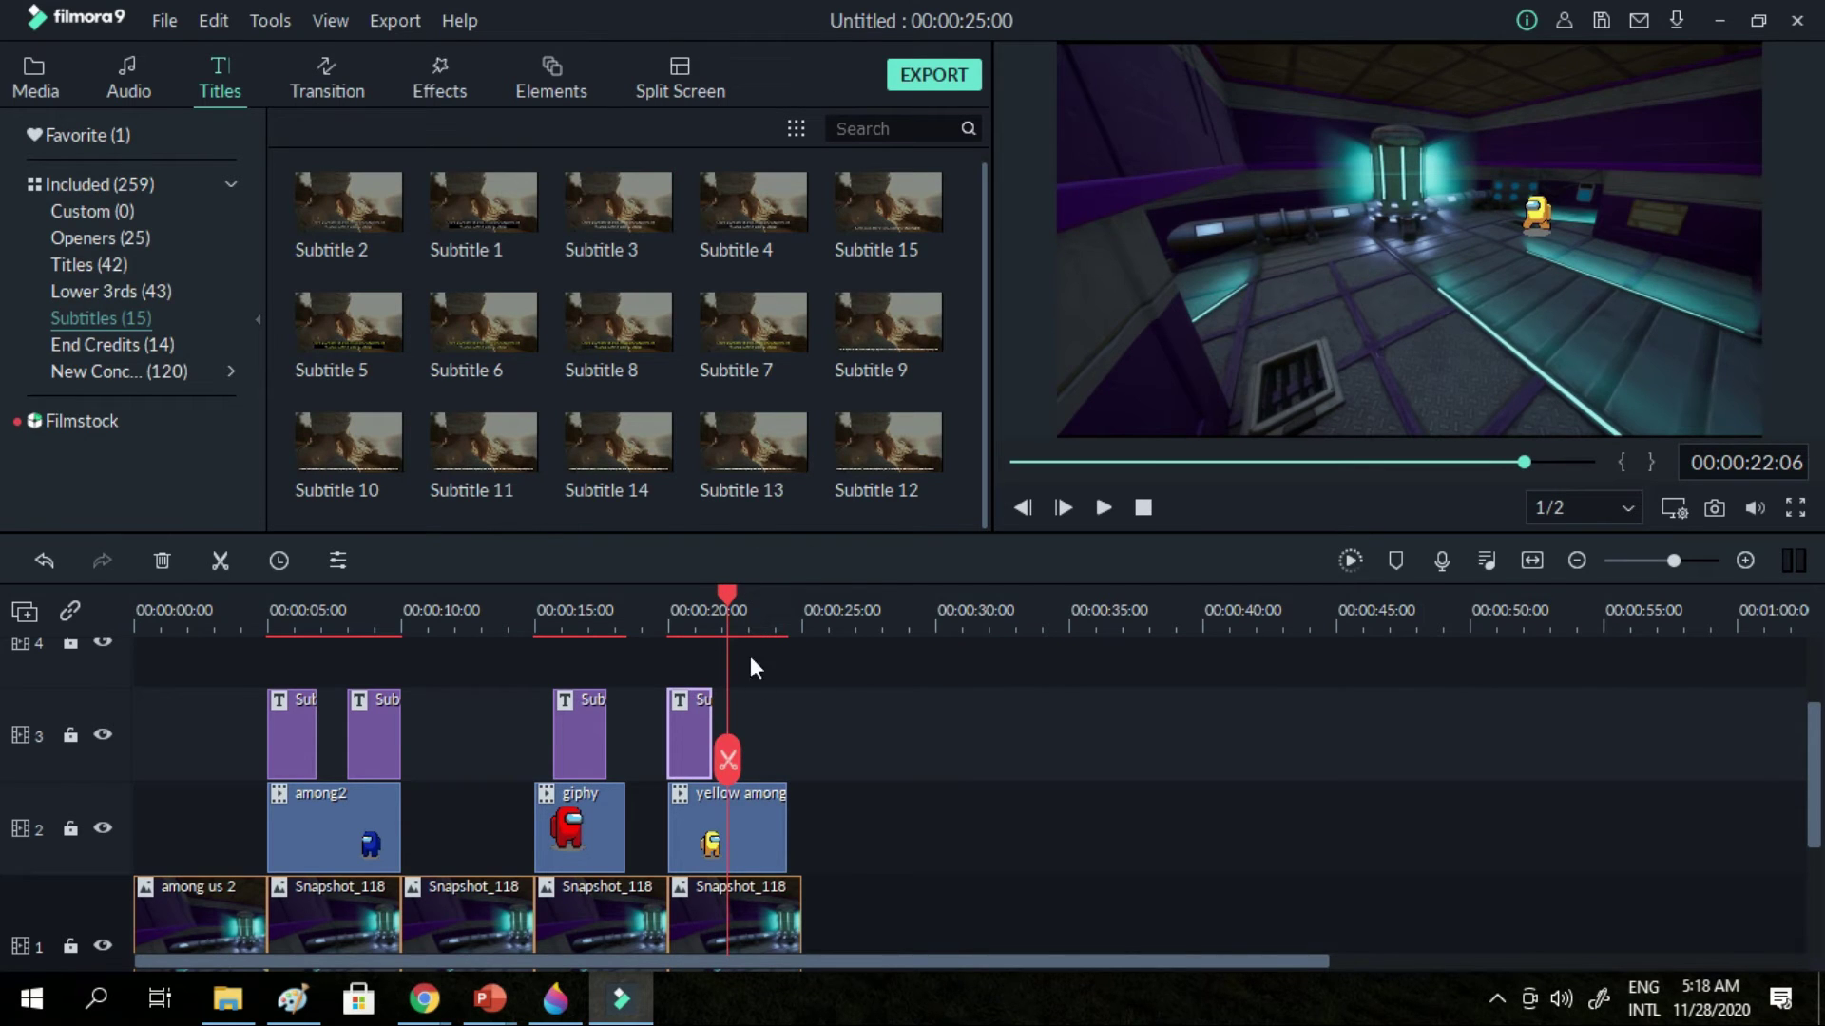
Import the outro image from the MY YOU TUBE DOCS folder into the project media
{"action": "left_click", "coordinate": [805, 593]}
{"action": "left_click", "coordinate": [58, 82]}
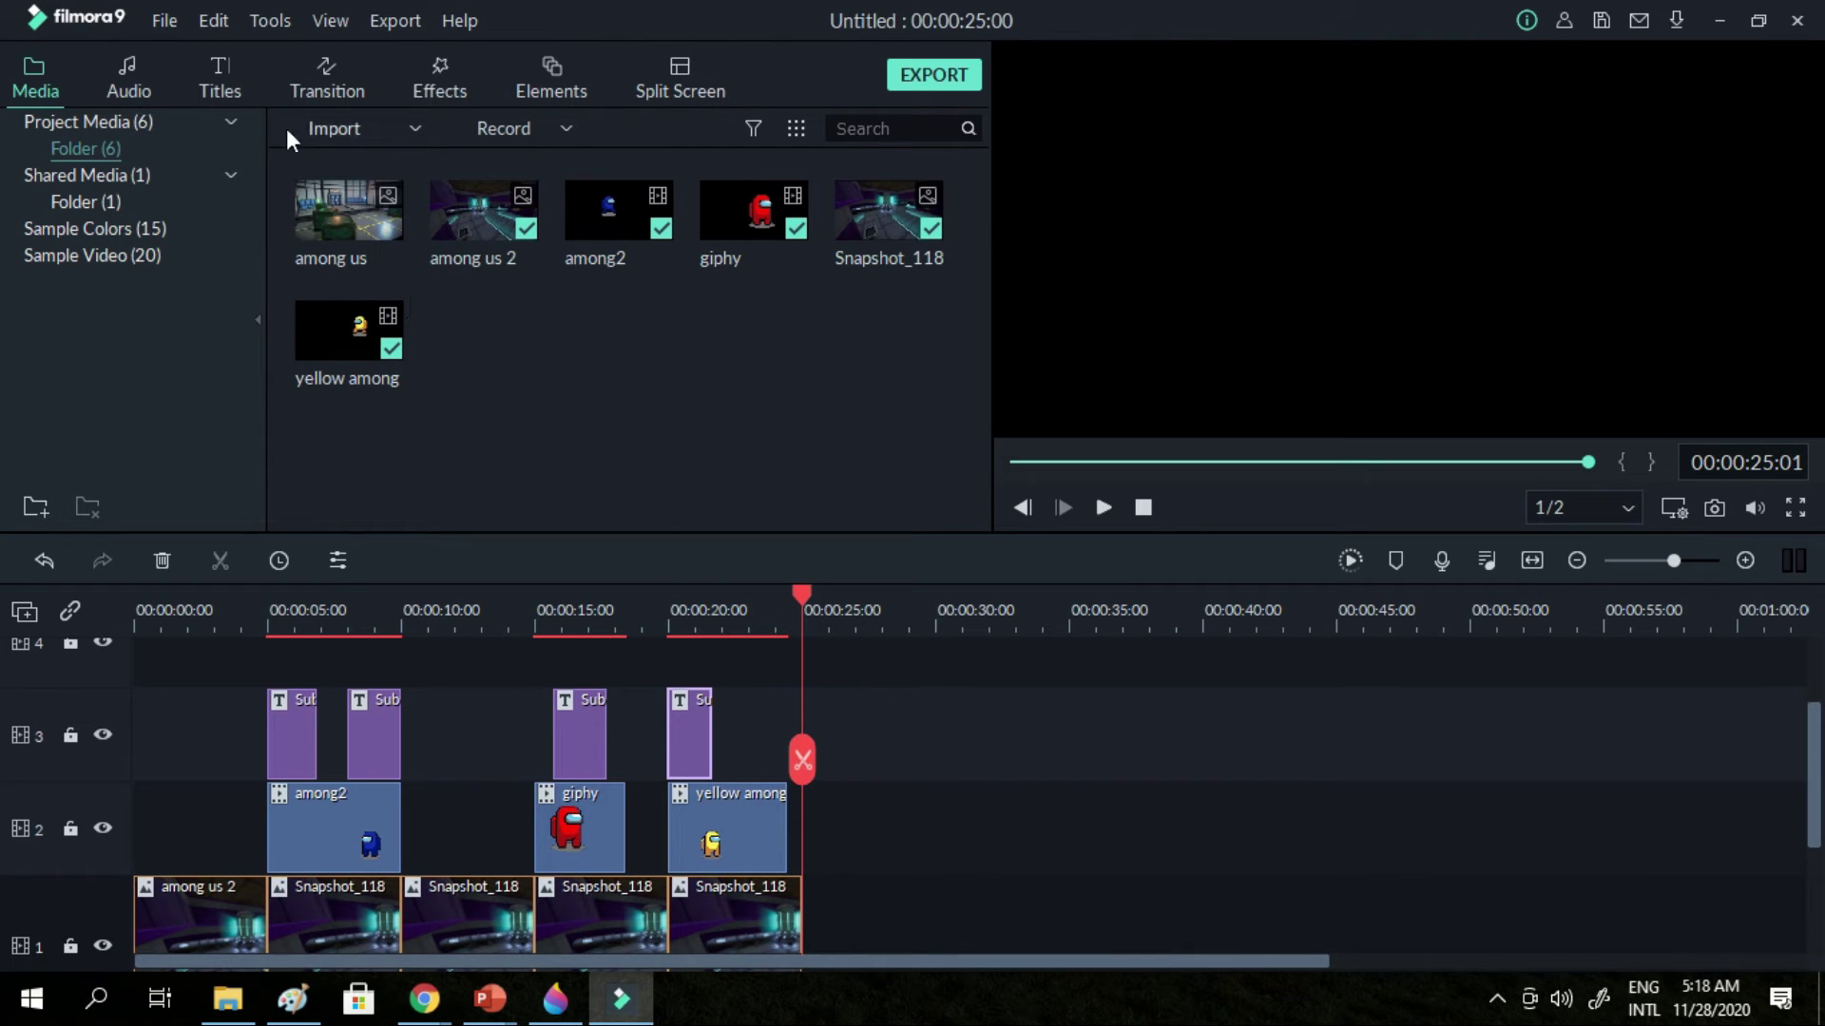
{"action": "left_click", "coordinate": [418, 128]}
{"action": "left_click", "coordinate": [415, 162]}
{"action": "scroll", "coordinate": [141, 157], "scroll_direction": "up", "scroll_amount": 5}
{"action": "left_click", "coordinate": [141, 157]}
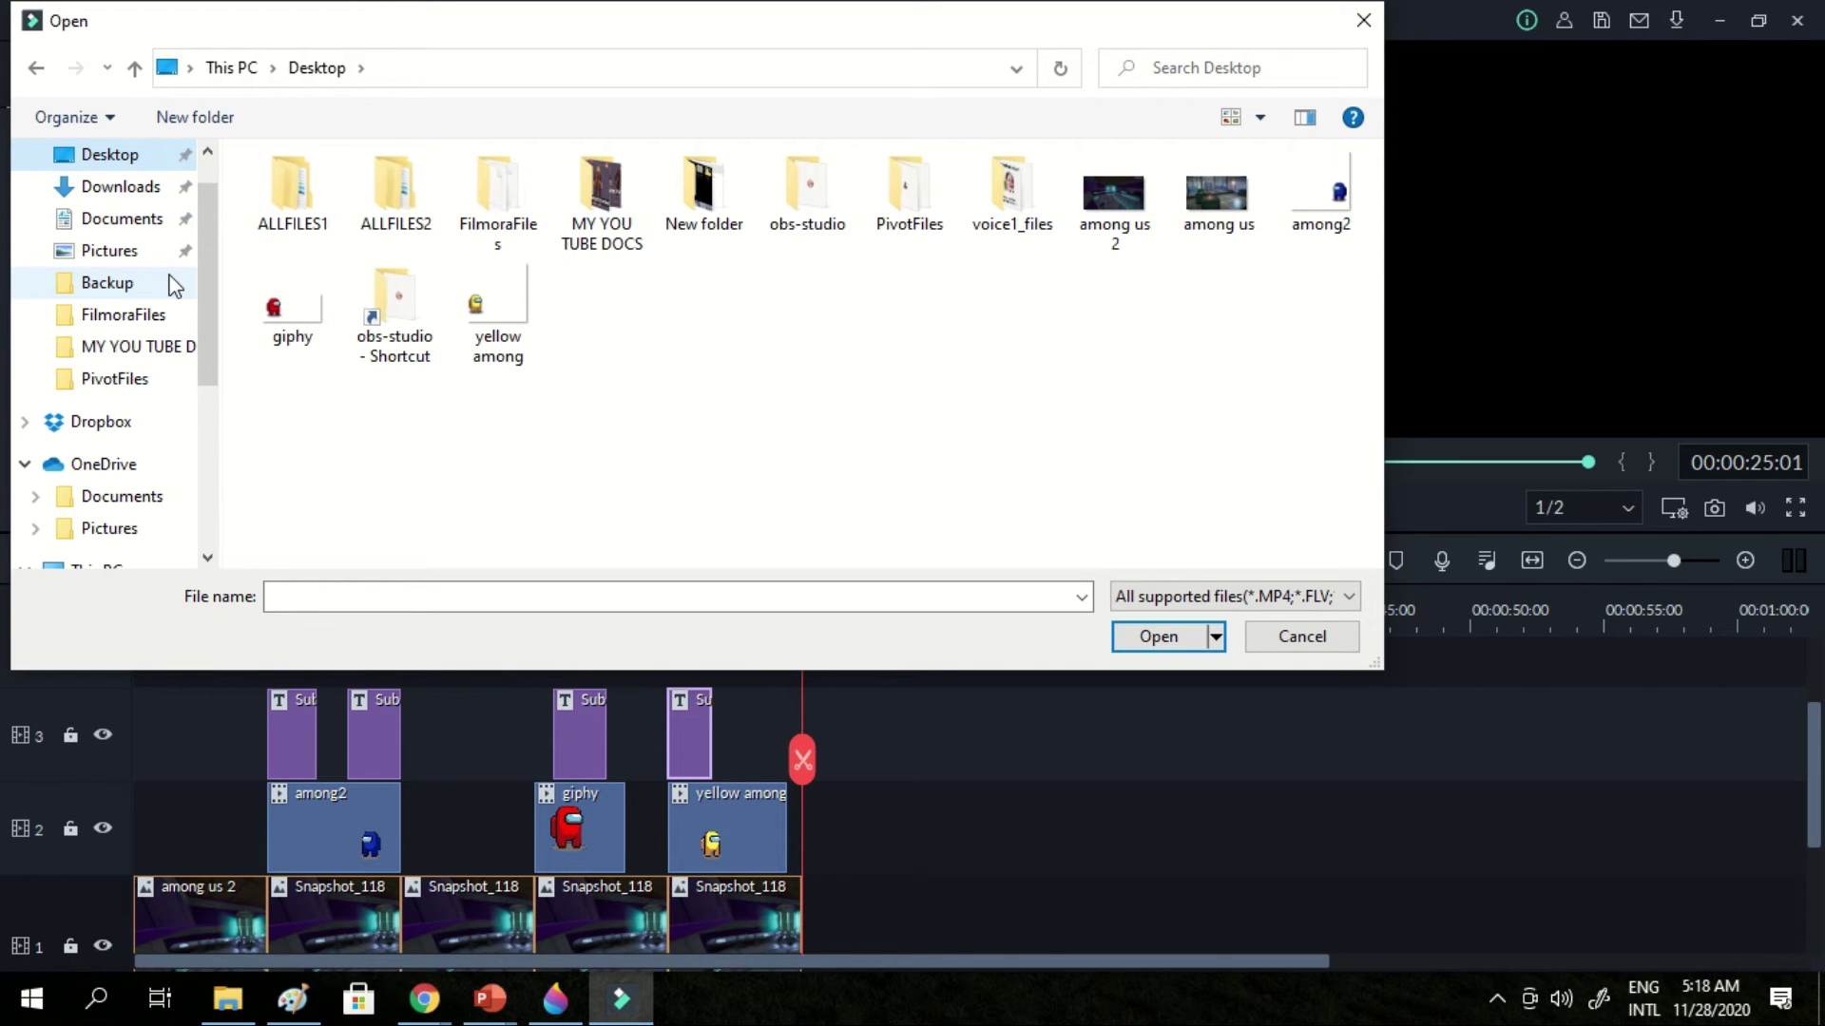
{"action": "left_click", "coordinate": [785, 369]}
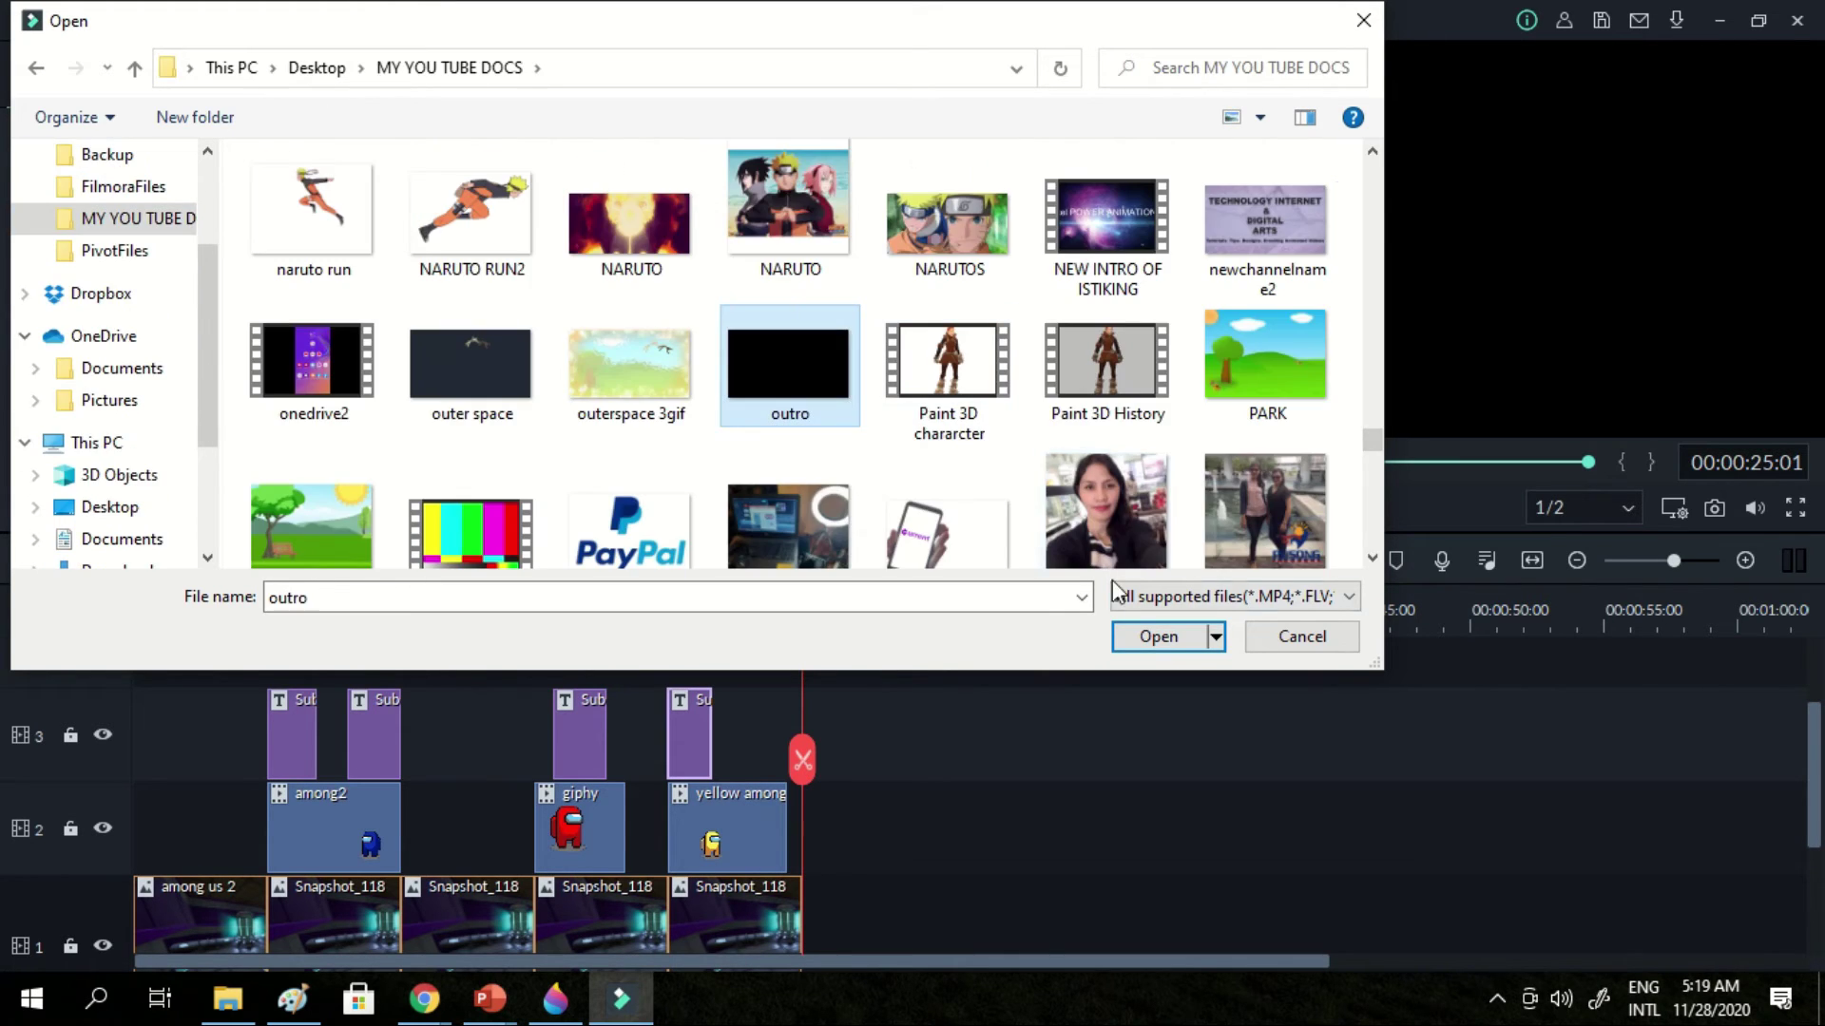
{"action": "left_click", "coordinate": [1159, 637]}
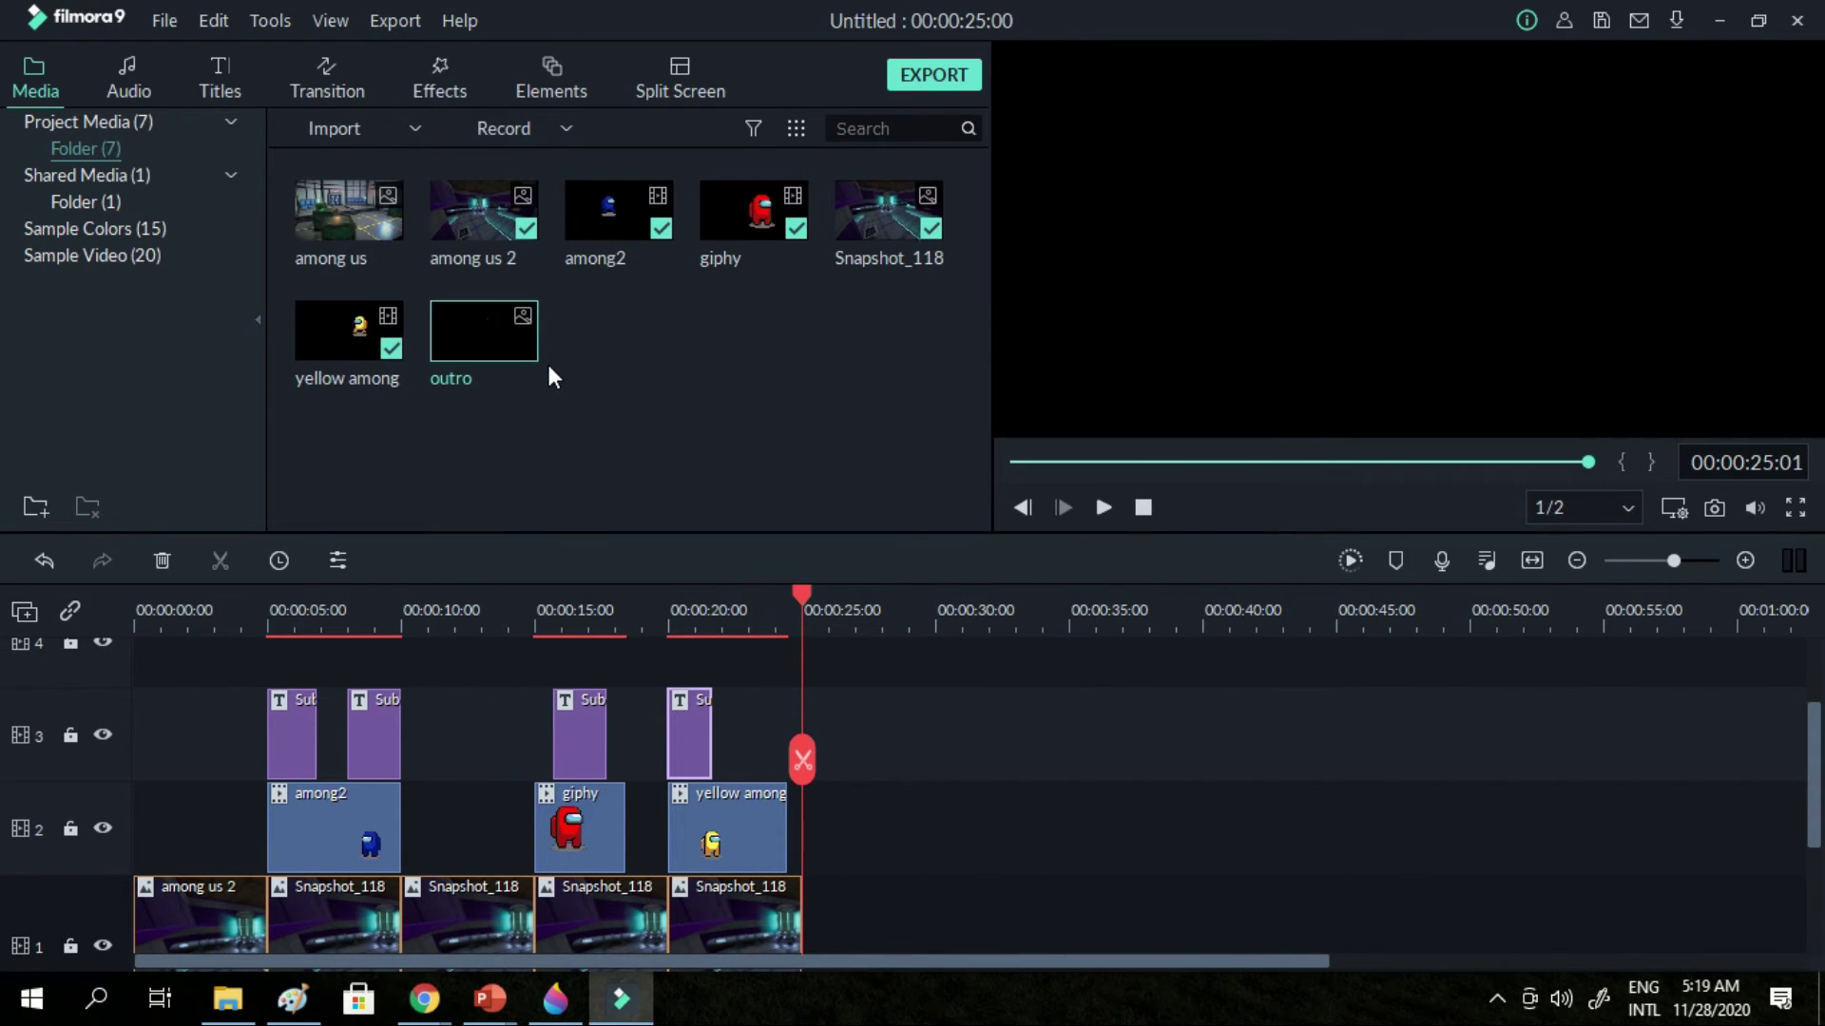
Append the outro image to track 1 after the last snapshot and shorten it so the project ends at about 00:00:27:11
{"action": "left_click", "coordinate": [483, 334]}
{"action": "left_click_drag", "start_coordinate": [934, 907], "coordinate": [854, 825]}
Overlay the among2 clip on track 2 above the outro, then scale it down and reposition it in the frame
{"action": "left_click", "coordinate": [619, 211]}
{"action": "double_click", "coordinate": [854, 825]}
{"action": "left_click_drag", "start_coordinate": [1607, 42], "coordinate": [1538, 110]}
{"action": "left_click_drag", "start_coordinate": [1409, 249], "coordinate": [1536, 303]}
{"action": "left_click", "coordinate": [904, 499]}
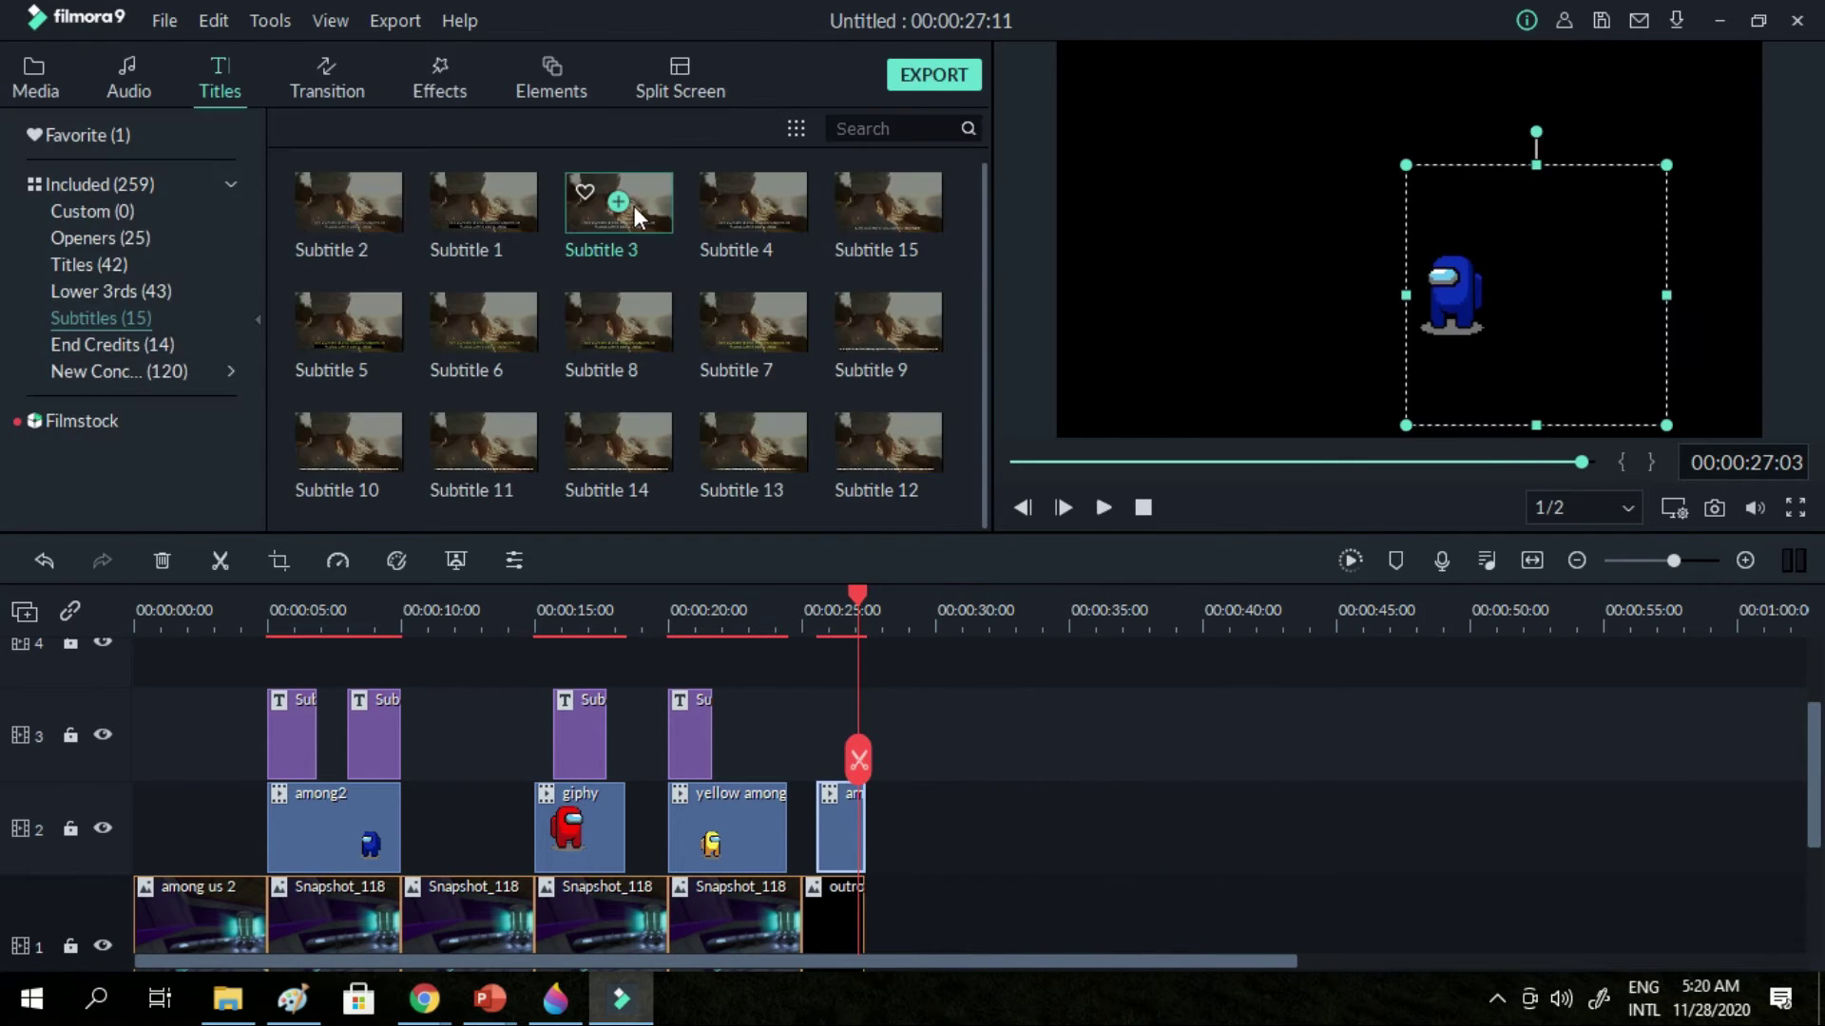
{"action": "left_click", "coordinate": [619, 203]}
{"action": "left_click_drag", "start_coordinate": [958, 674], "coordinate": [918, 677]}
{"action": "left_click_drag", "start_coordinate": [991, 593], "coordinate": [840, 608]}
{"action": "left_click_drag", "start_coordinate": [948, 718], "coordinate": [847, 734]}
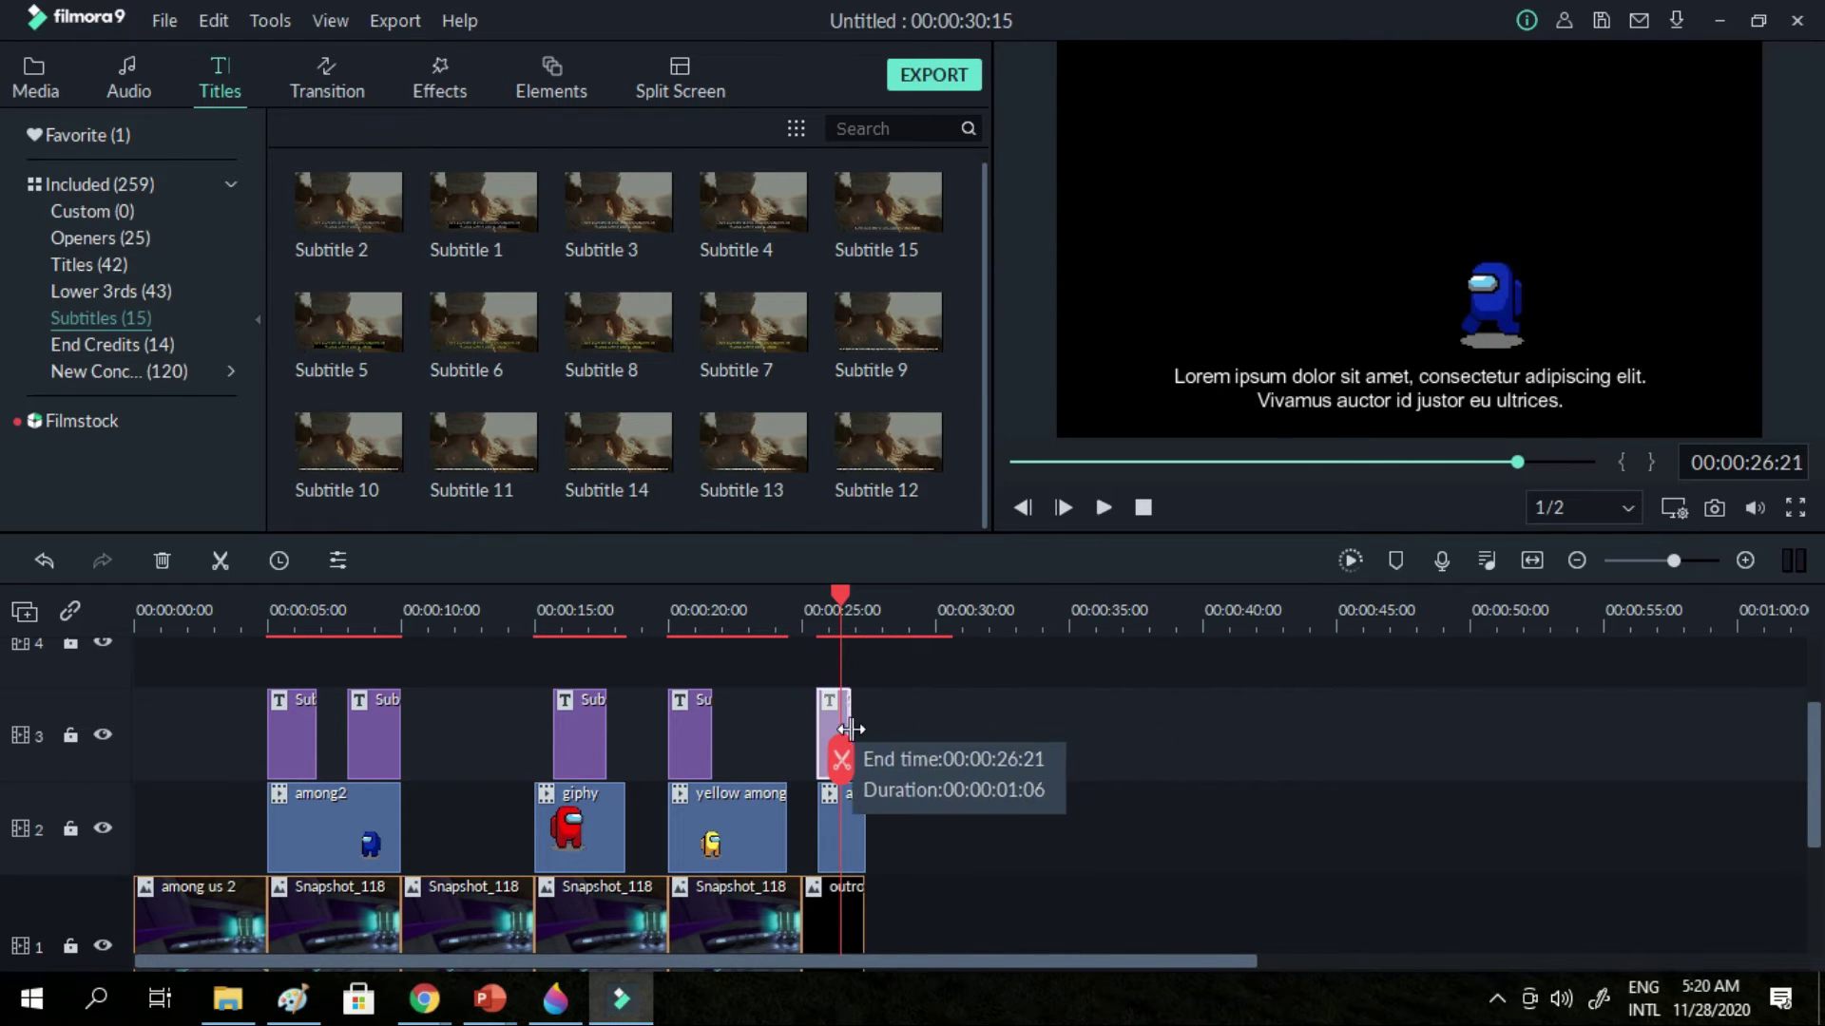
{"action": "double_click", "coordinate": [1291, 378]}
{"action": "key", "text": "BackSpace"}
{"action": "key", "text": "BackSpace"}
{"action": "key", "text": "BackSpace"}
{"action": "key", "text": "BackSpace"}
{"action": "key", "text": "BackSpace"}
{"action": "key", "text": "BackSpace"}
{"action": "key", "text": "BackSpace"}
{"action": "key", "text": "BackSpace"}
{"action": "key", "text": "BackSpace"}
{"action": "key", "text": "BackSpace"}
{"action": "key", "text": "BackSpace"}
{"action": "key", "text": "BackSpace"}
{"action": "key", "text": "BackSpace"}
{"action": "key", "text": "BackSpace"}
{"action": "key", "text": "BackSpace"}
{"action": "key", "text": "BackSpace"}
{"action": "key", "text": "BackSpace"}
{"action": "key", "text": "BackSpace"}
{"action": "key", "text": "BackSpace"}
{"action": "key", "text": "BackSpace"}
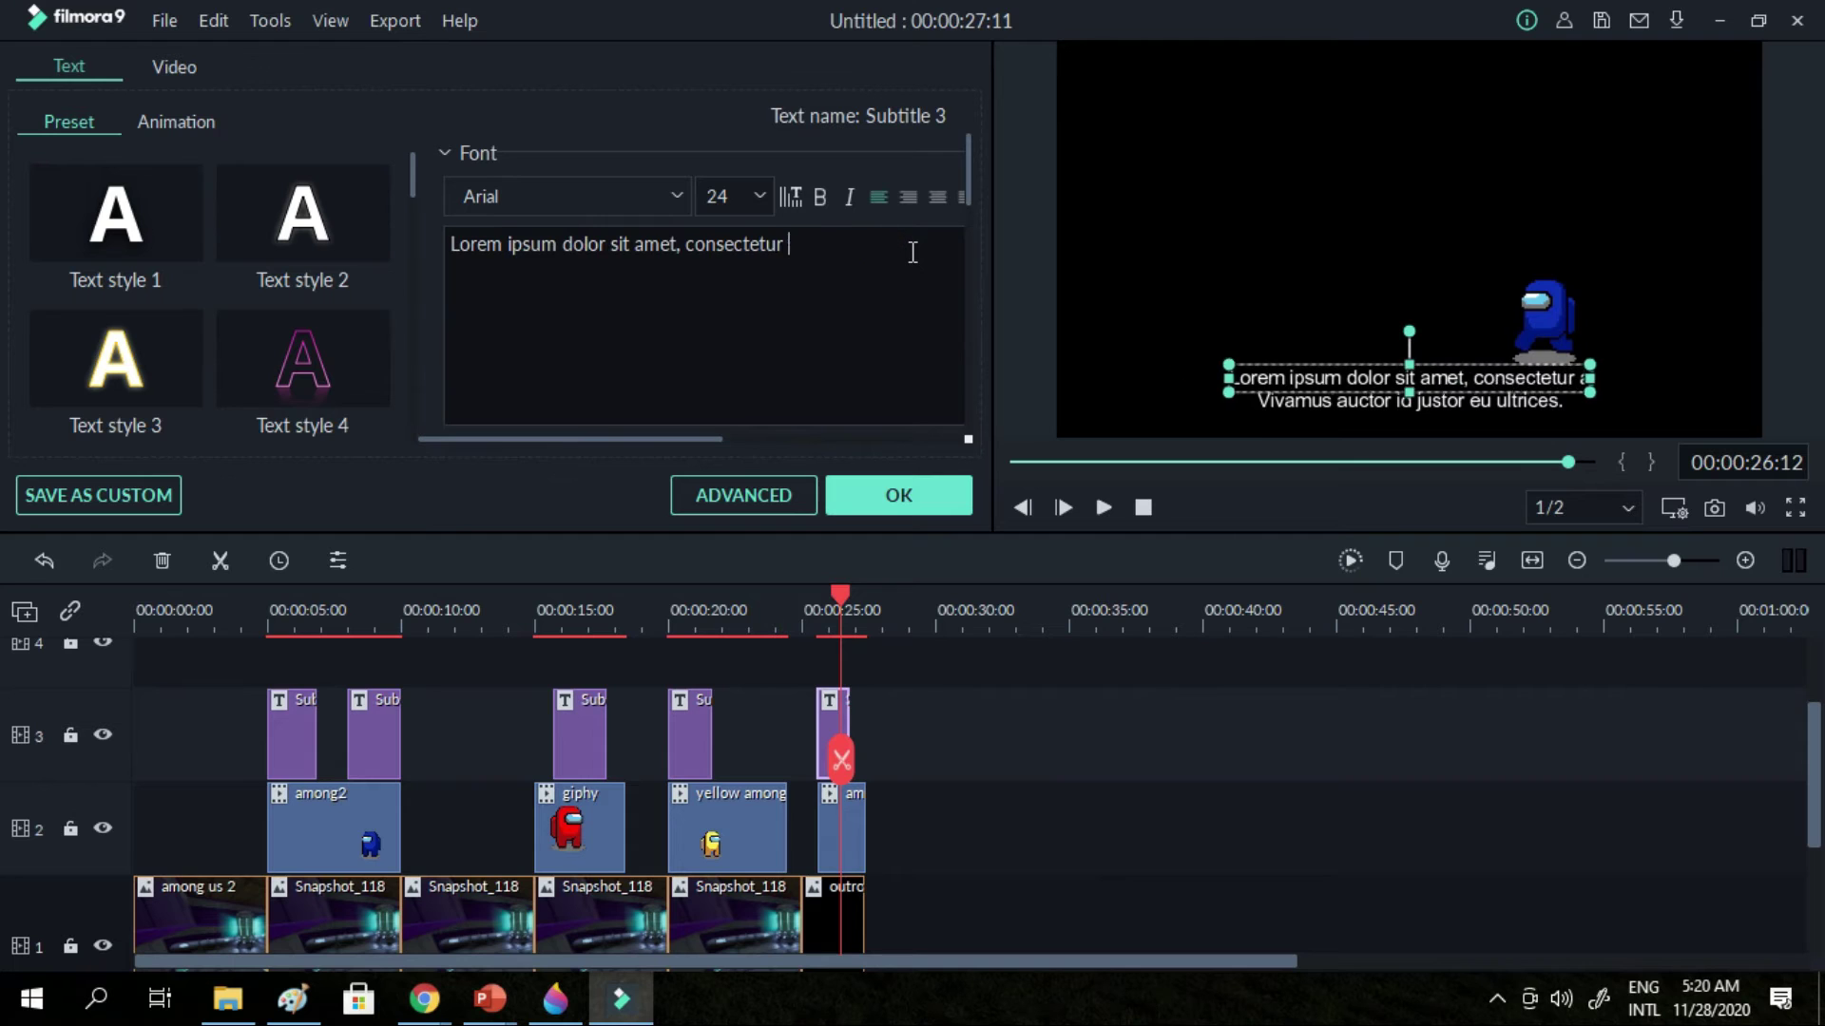
{"action": "left_click", "coordinate": [926, 499]}
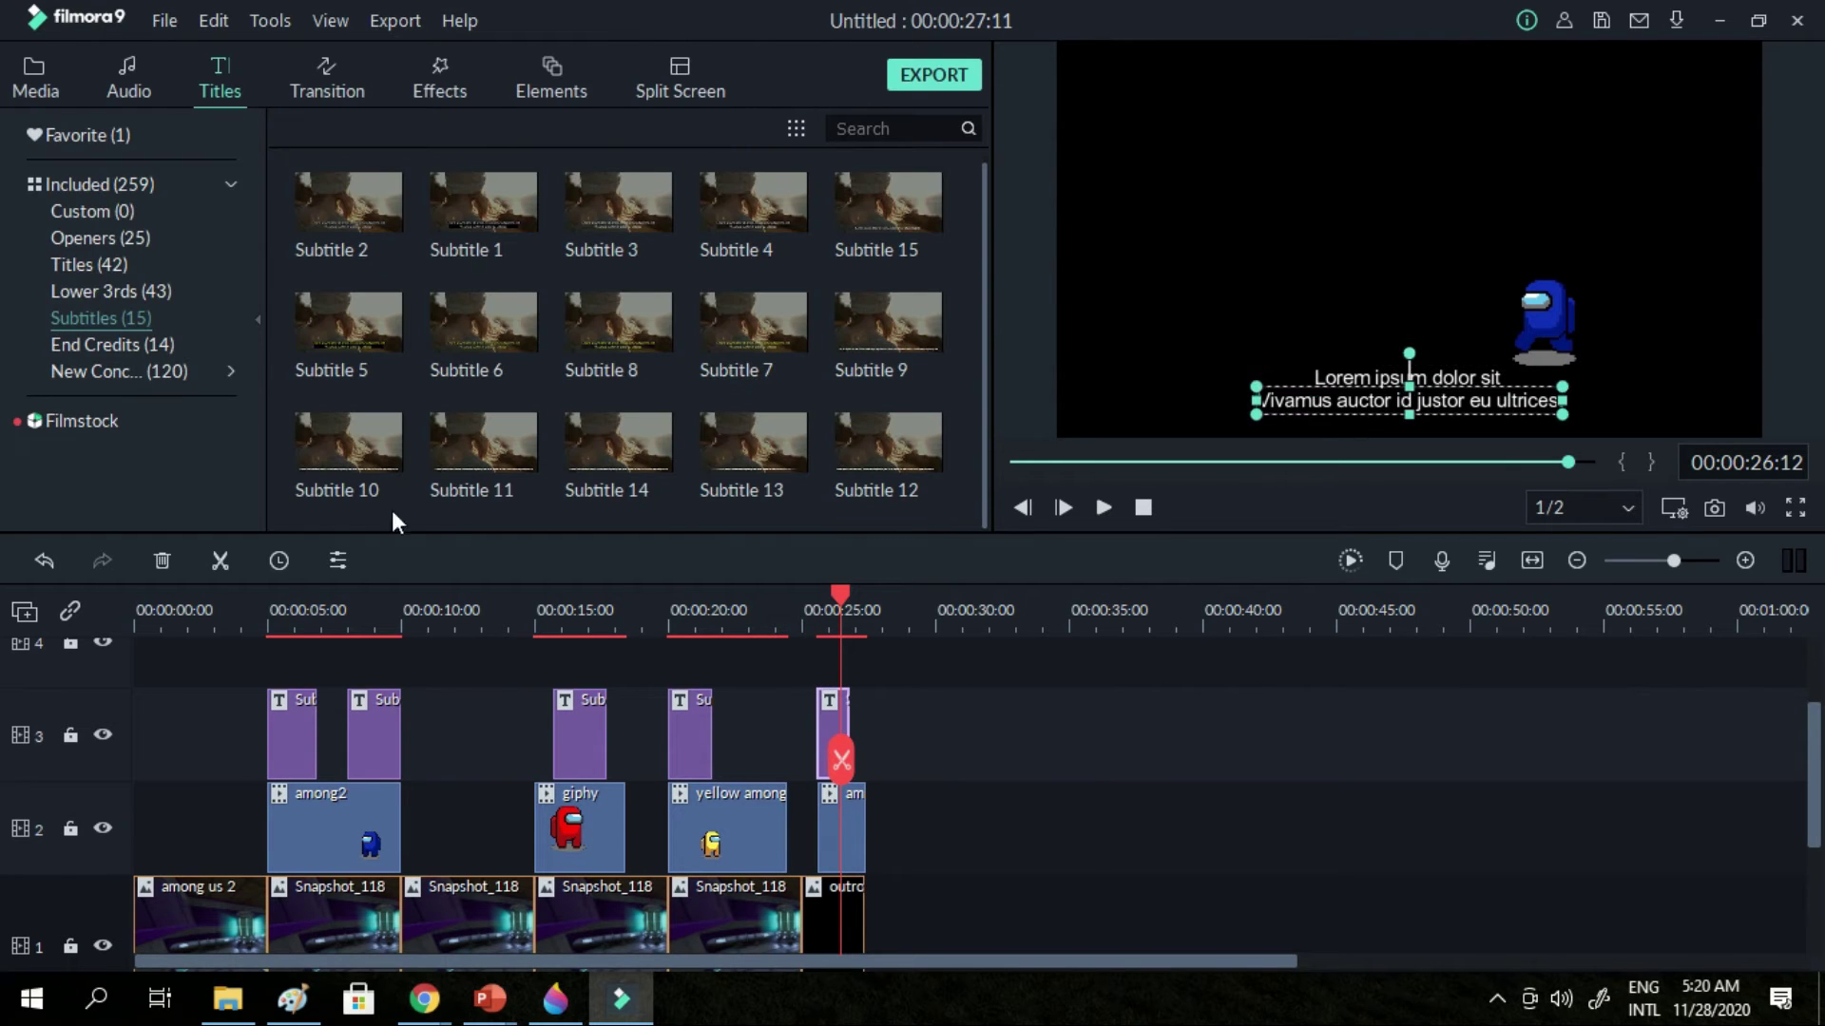
Add a Subtitle 15 caption on track 3 above the outro and shorten it to end with the outro
{"action": "left_click", "coordinate": [888, 205]}
{"action": "left_click_drag", "start_coordinate": [949, 715], "coordinate": [865, 722]}
{"action": "left_click_drag", "start_coordinate": [872, 608], "coordinate": [850, 609]}
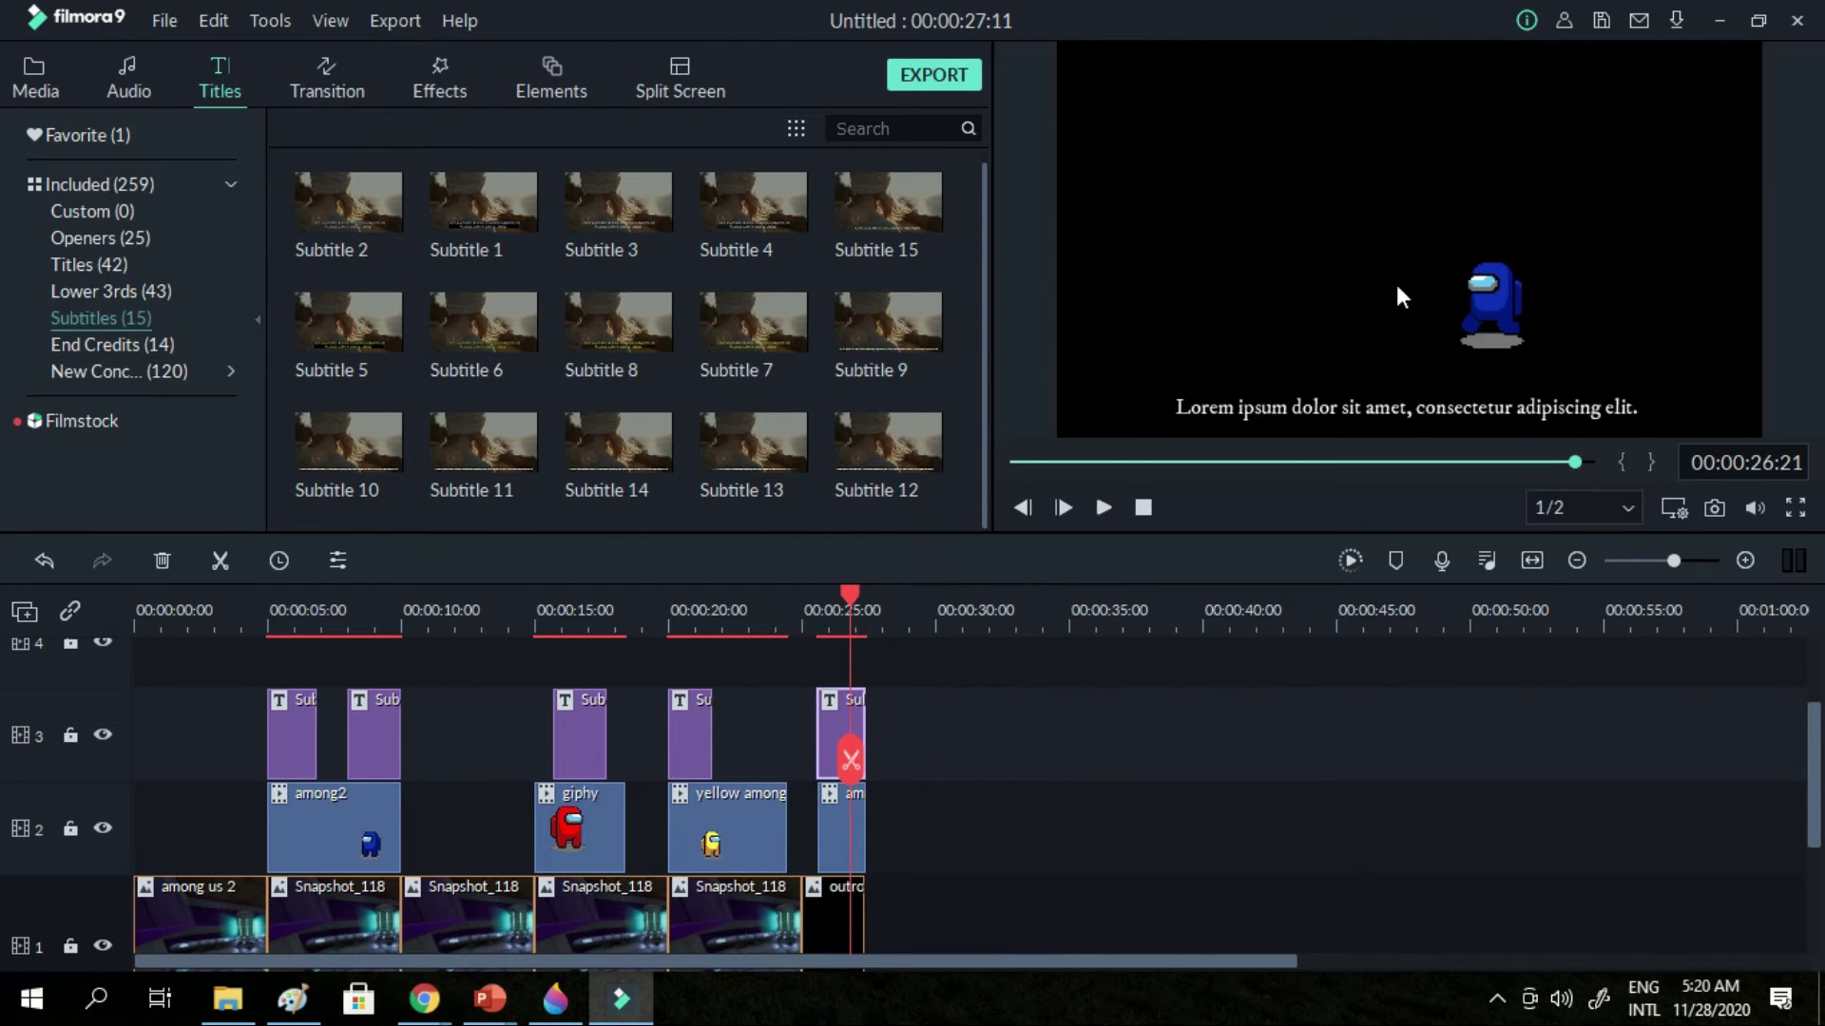
Replace the Subtitle 15 caption's placeholder text with "ang dilim naman dito"
{"action": "double_click", "coordinate": [1462, 397]}
{"action": "left_click", "coordinate": [939, 246]}
{"action": "key", "text": "BackSpace"}
{"action": "key", "text": "BackSpace"}
{"action": "key", "text": "BackSpace"}
{"action": "key", "text": "BackSpace"}
{"action": "key", "text": "BackSpace"}
{"action": "key", "text": "BackSpace"}
{"action": "key", "text": "BackSpace"}
{"action": "key", "text": "BackSpace"}
{"action": "key", "text": "BackSpace"}
{"action": "key", "text": "BackSpace"}
{"action": "key", "text": "BackSpace"}
{"action": "key", "text": "BackSpace"}
{"action": "key", "text": "BackSpace"}
{"action": "key", "text": "BackSpace"}
{"action": "key", "text": "BackSpace"}
{"action": "key", "text": "BackSpace"}
{"action": "key", "text": "BackSpace"}
{"action": "key", "text": "BackSpace"}
{"action": "key", "text": "BackSpace"}
{"action": "key", "text": "BackSpace"}
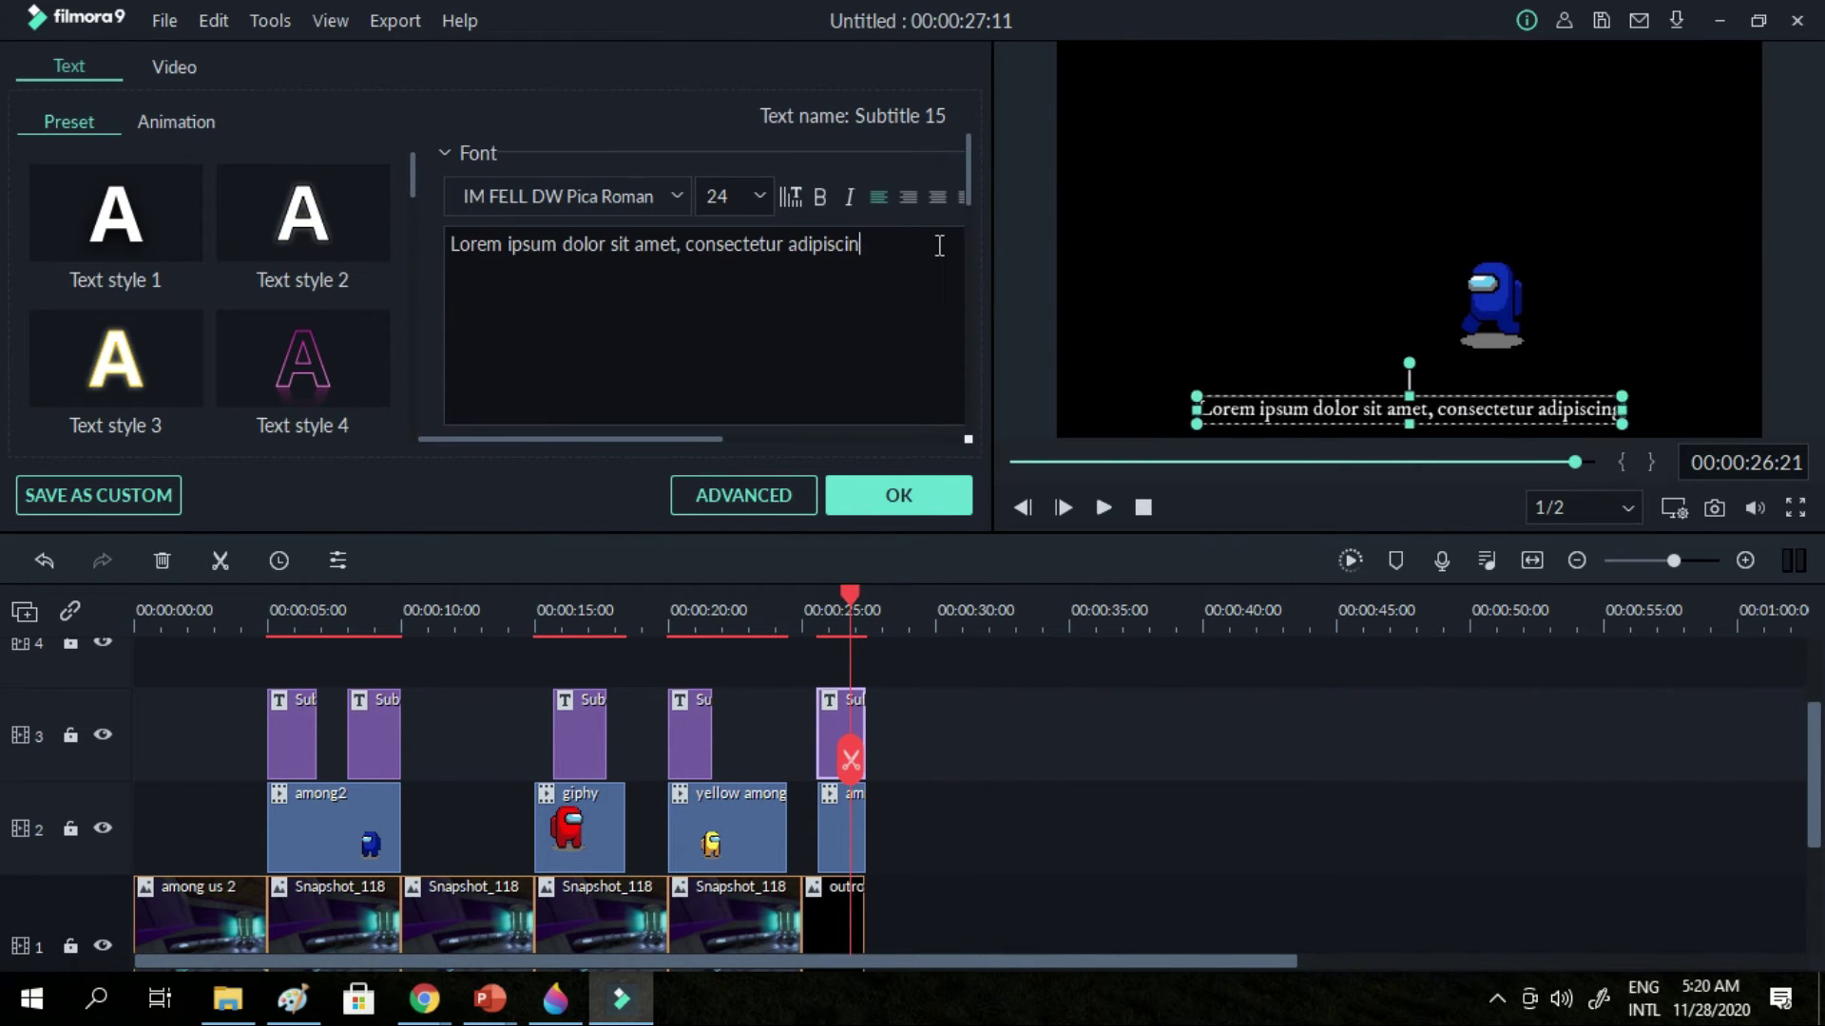
{"action": "key", "text": "BackSpace"}
{"action": "key", "text": "BackSpace"}
{"action": "key", "text": "BackSpace"}
{"action": "key", "text": "BackSpace"}
{"action": "key", "text": "BackSpace"}
{"action": "key", "text": "BackSpace"}
{"action": "key", "text": "BackSpace"}
{"action": "key", "text": "BackSpace"}
{"action": "key", "text": "BackSpace"}
{"action": "key", "text": "BackSpace"}
{"action": "key", "text": "BackSpace"}
{"action": "key", "text": "BackSpace"}
{"action": "type", "text": "ang dilim naman dito"}
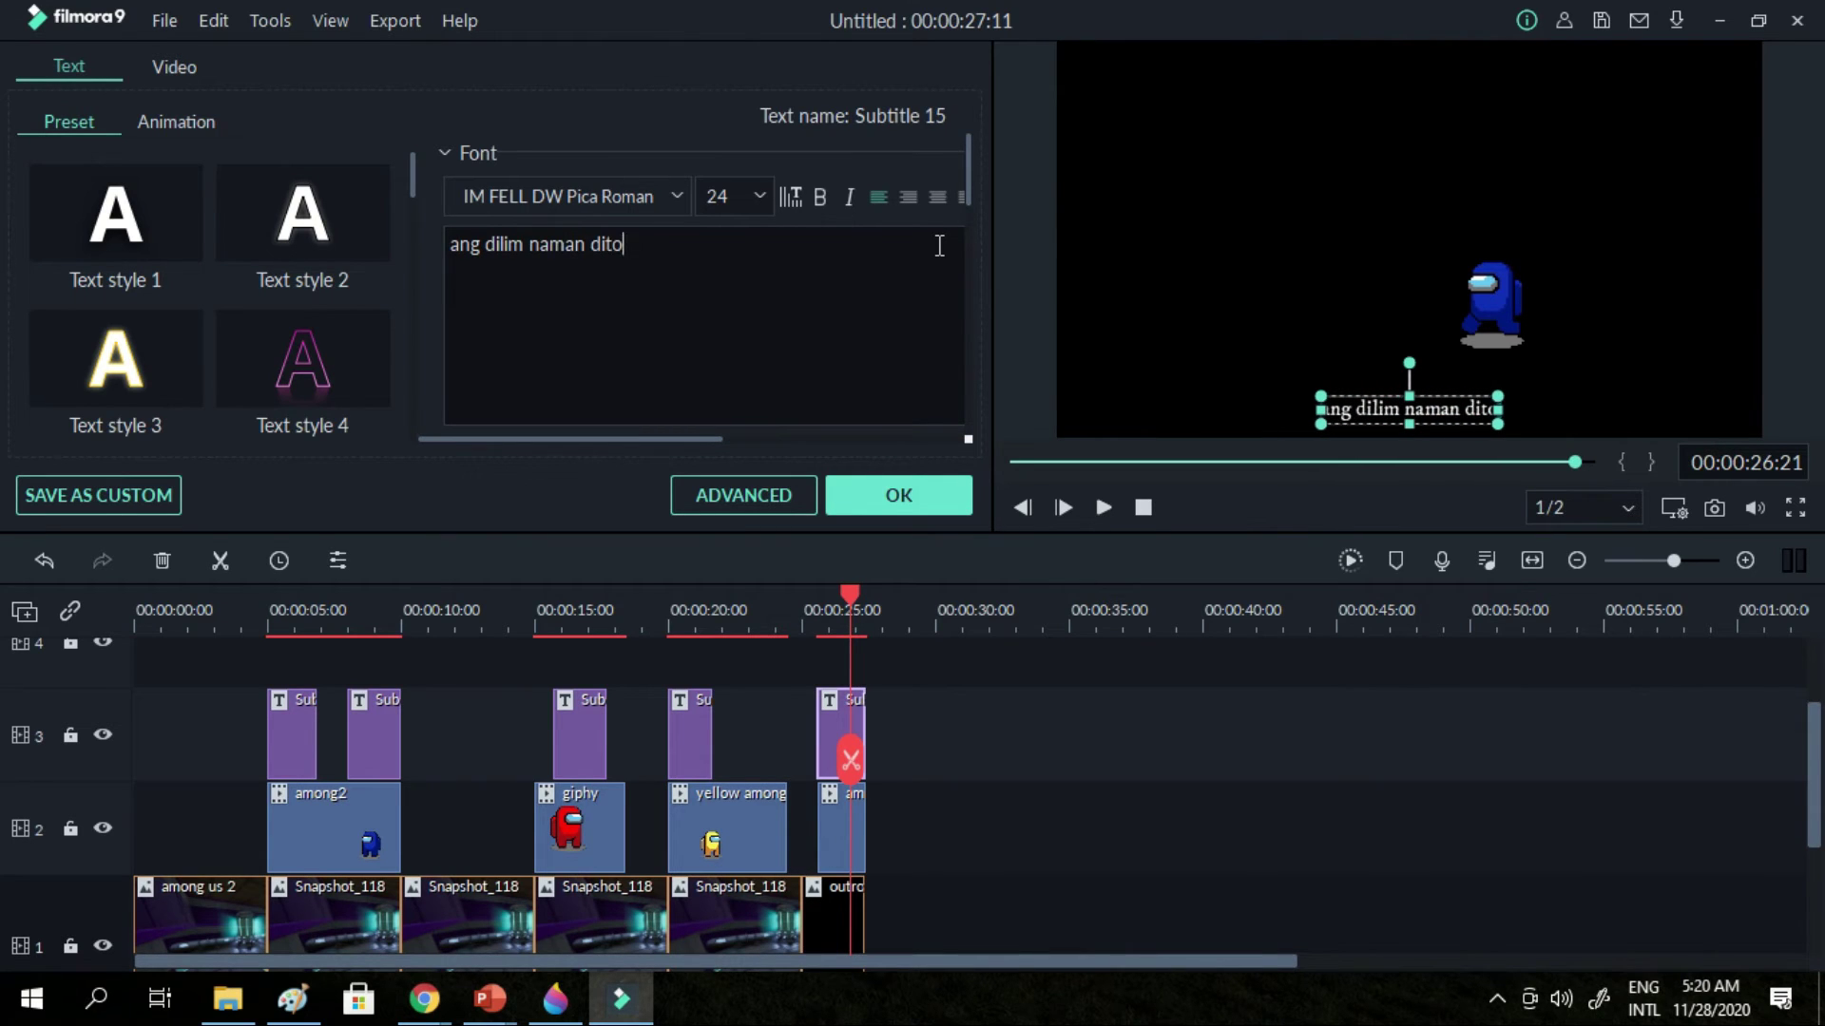
{"action": "left_click", "coordinate": [908, 499]}
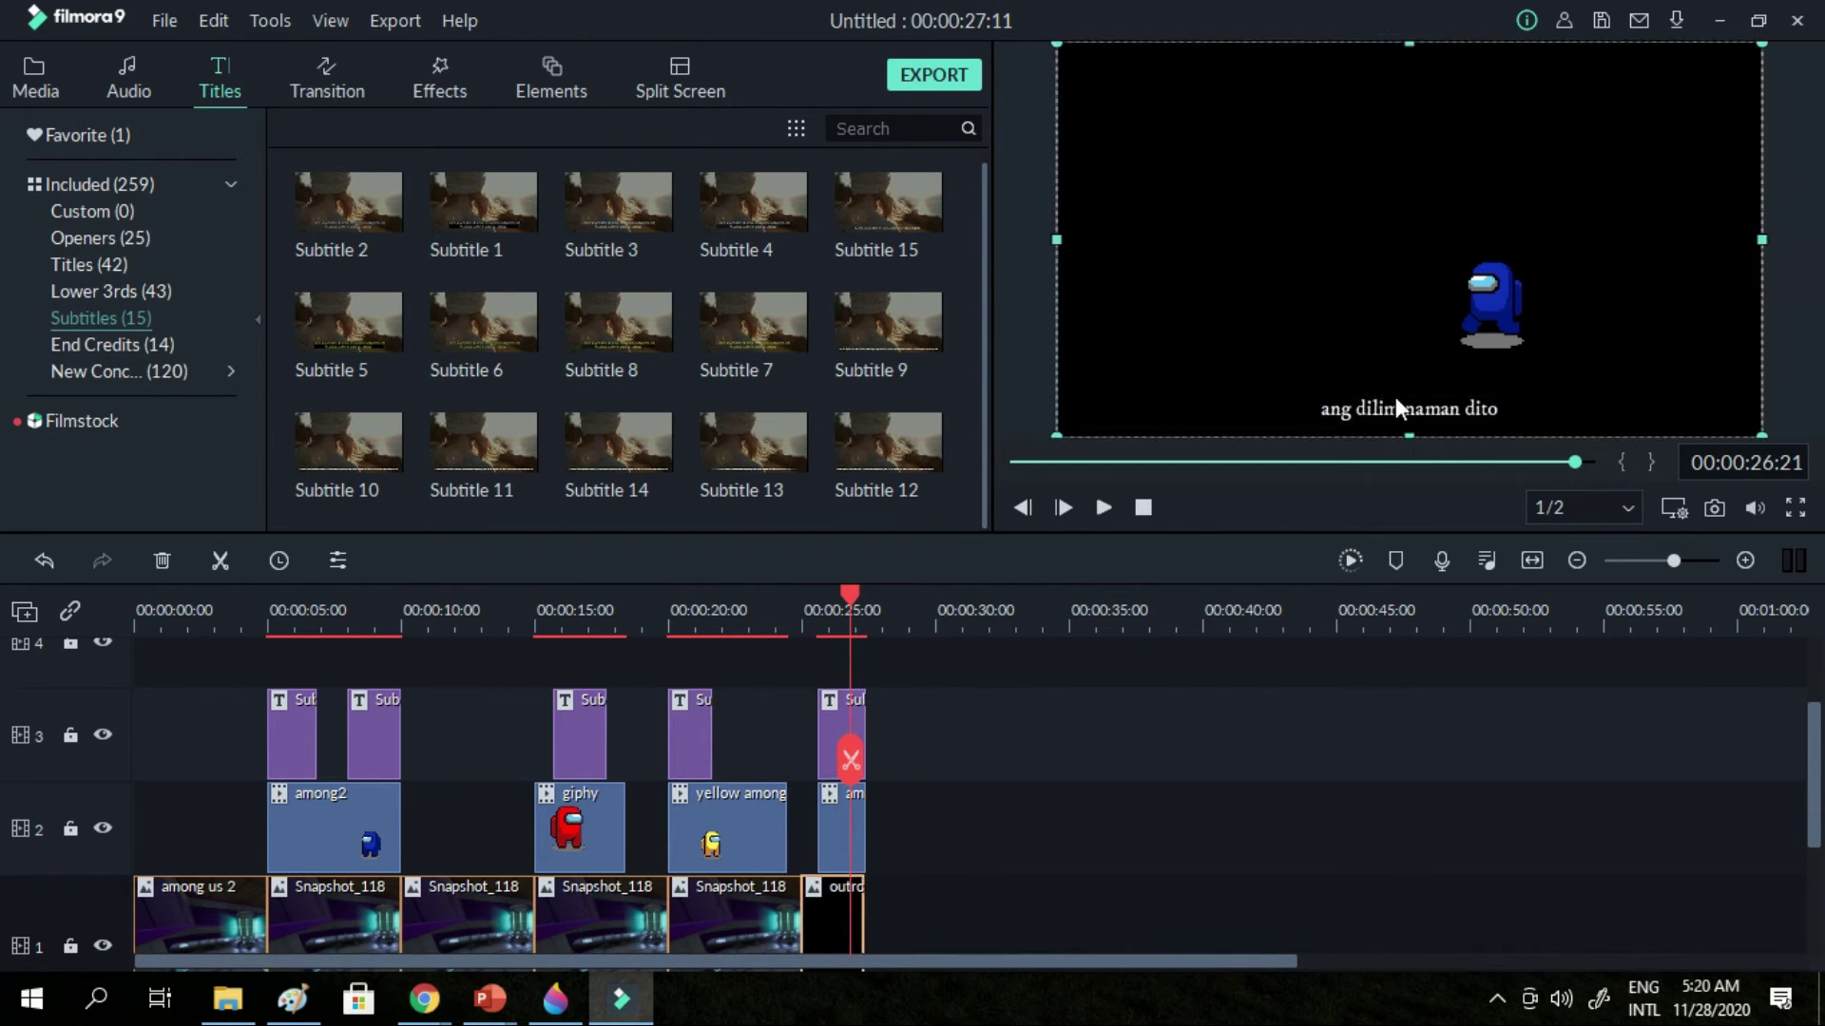
Put a Subtitle 2 caption on track 3 above the outro, shorten it to end with the outro, and play the section
{"action": "left_click", "coordinate": [677, 614]}
{"action": "left_click_drag", "start_coordinate": [678, 613], "coordinate": [835, 705]}
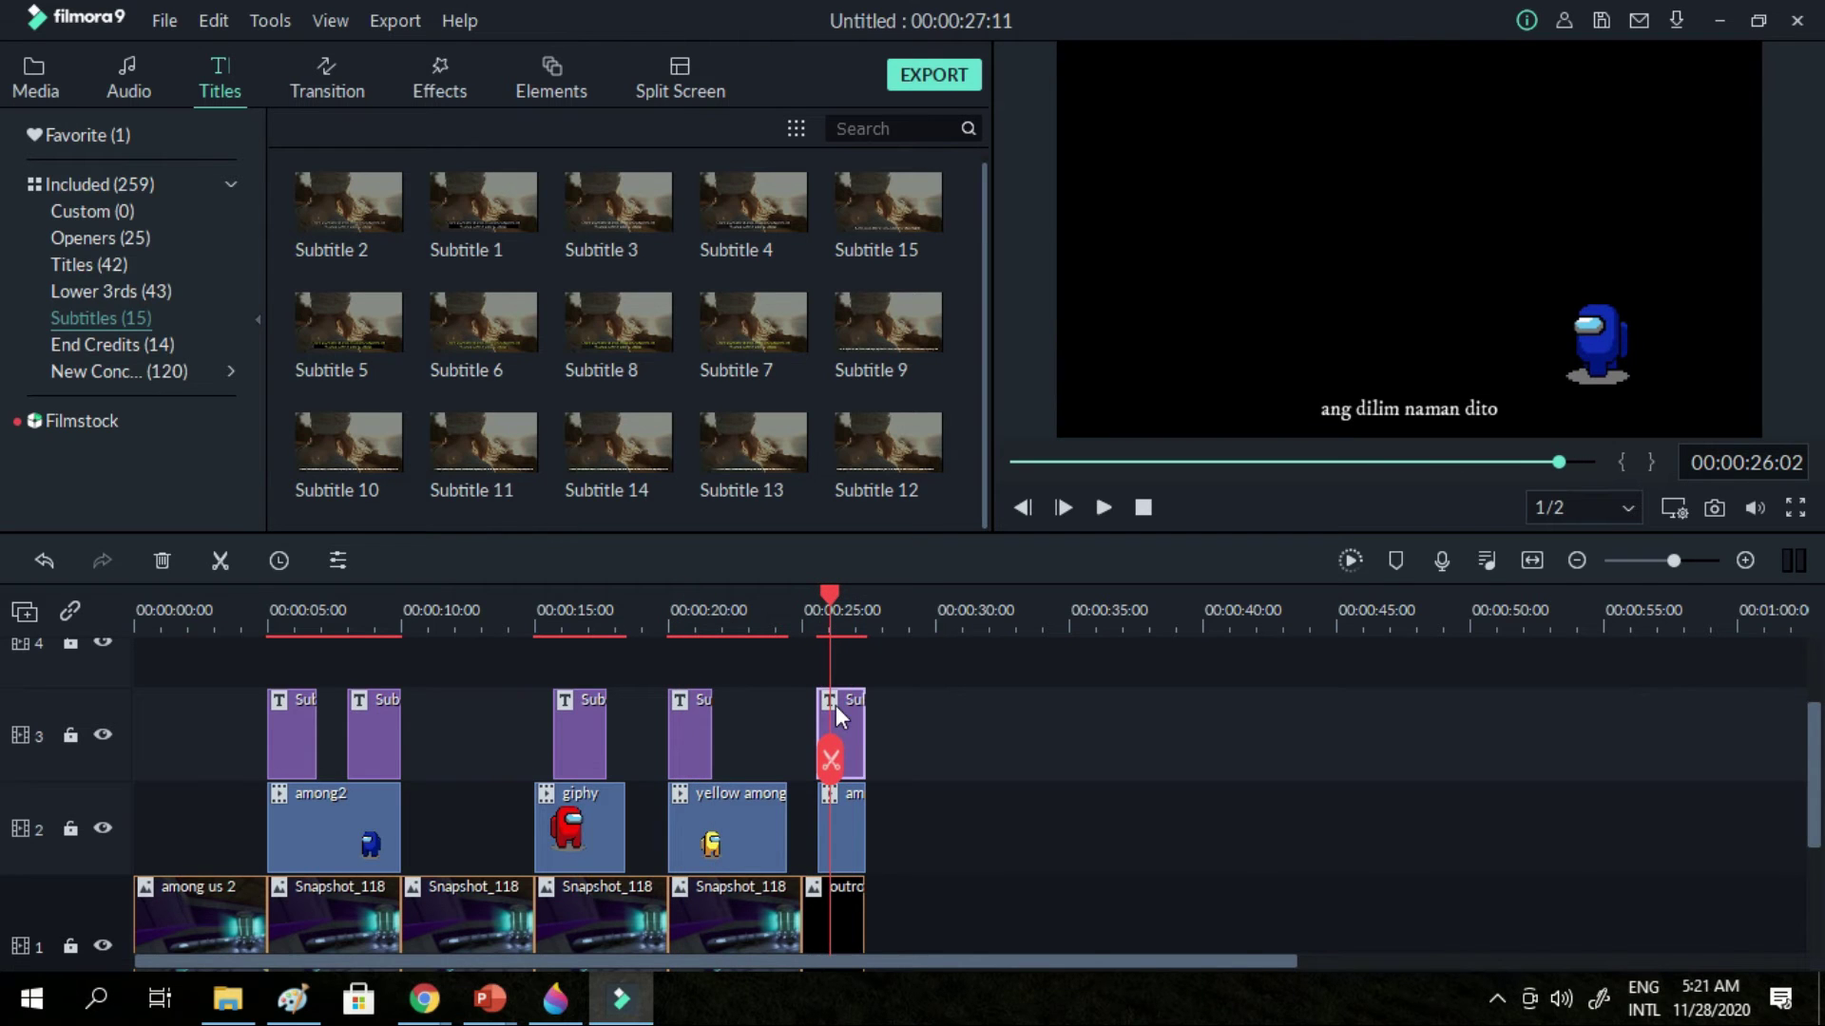
{"action": "left_click", "coordinate": [347, 193]}
{"action": "left_click", "coordinate": [714, 616]}
{"action": "left_click_drag", "start_coordinate": [703, 624], "coordinate": [848, 637]}
{"action": "left_click_drag", "start_coordinate": [950, 724], "coordinate": [865, 727]}
{"action": "left_click", "coordinate": [1062, 507]}
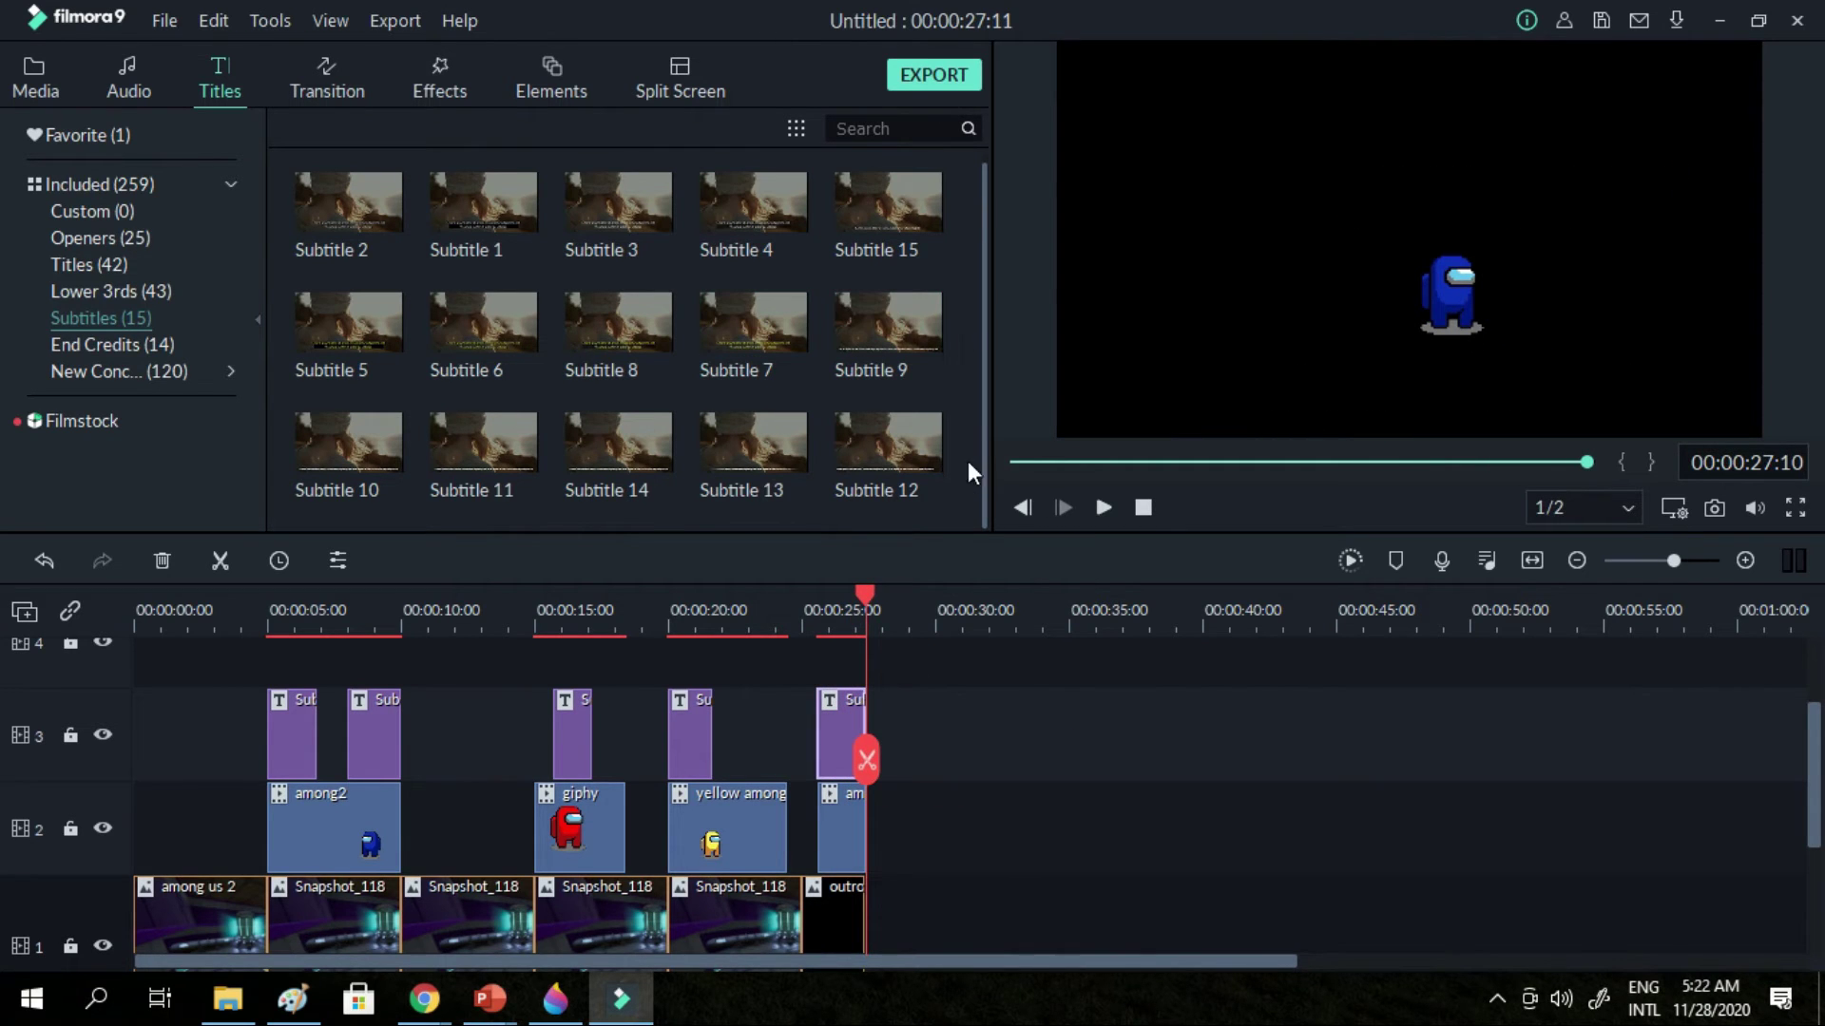
Append the among us background with an among2 overlay on track 2, then scale down and raise the blue character near the frame's right edge
{"action": "left_click", "coordinate": [38, 81]}
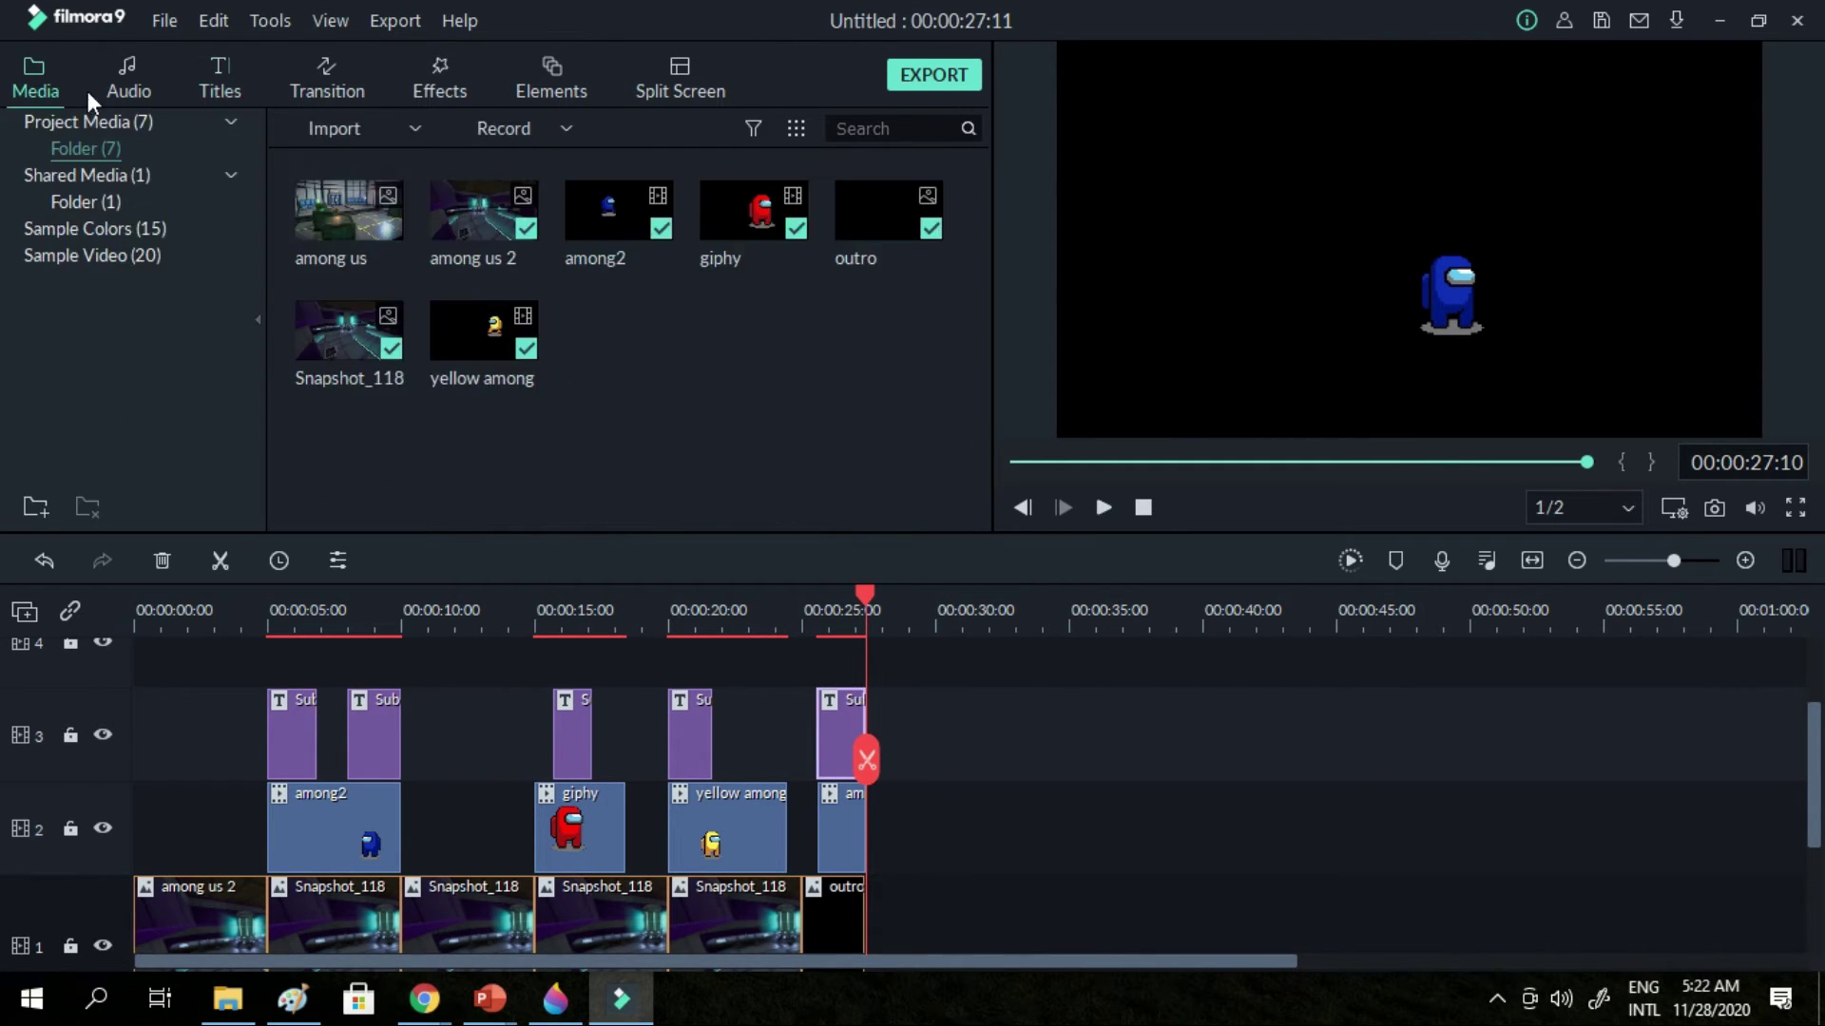
{"action": "left_click", "coordinate": [350, 211]}
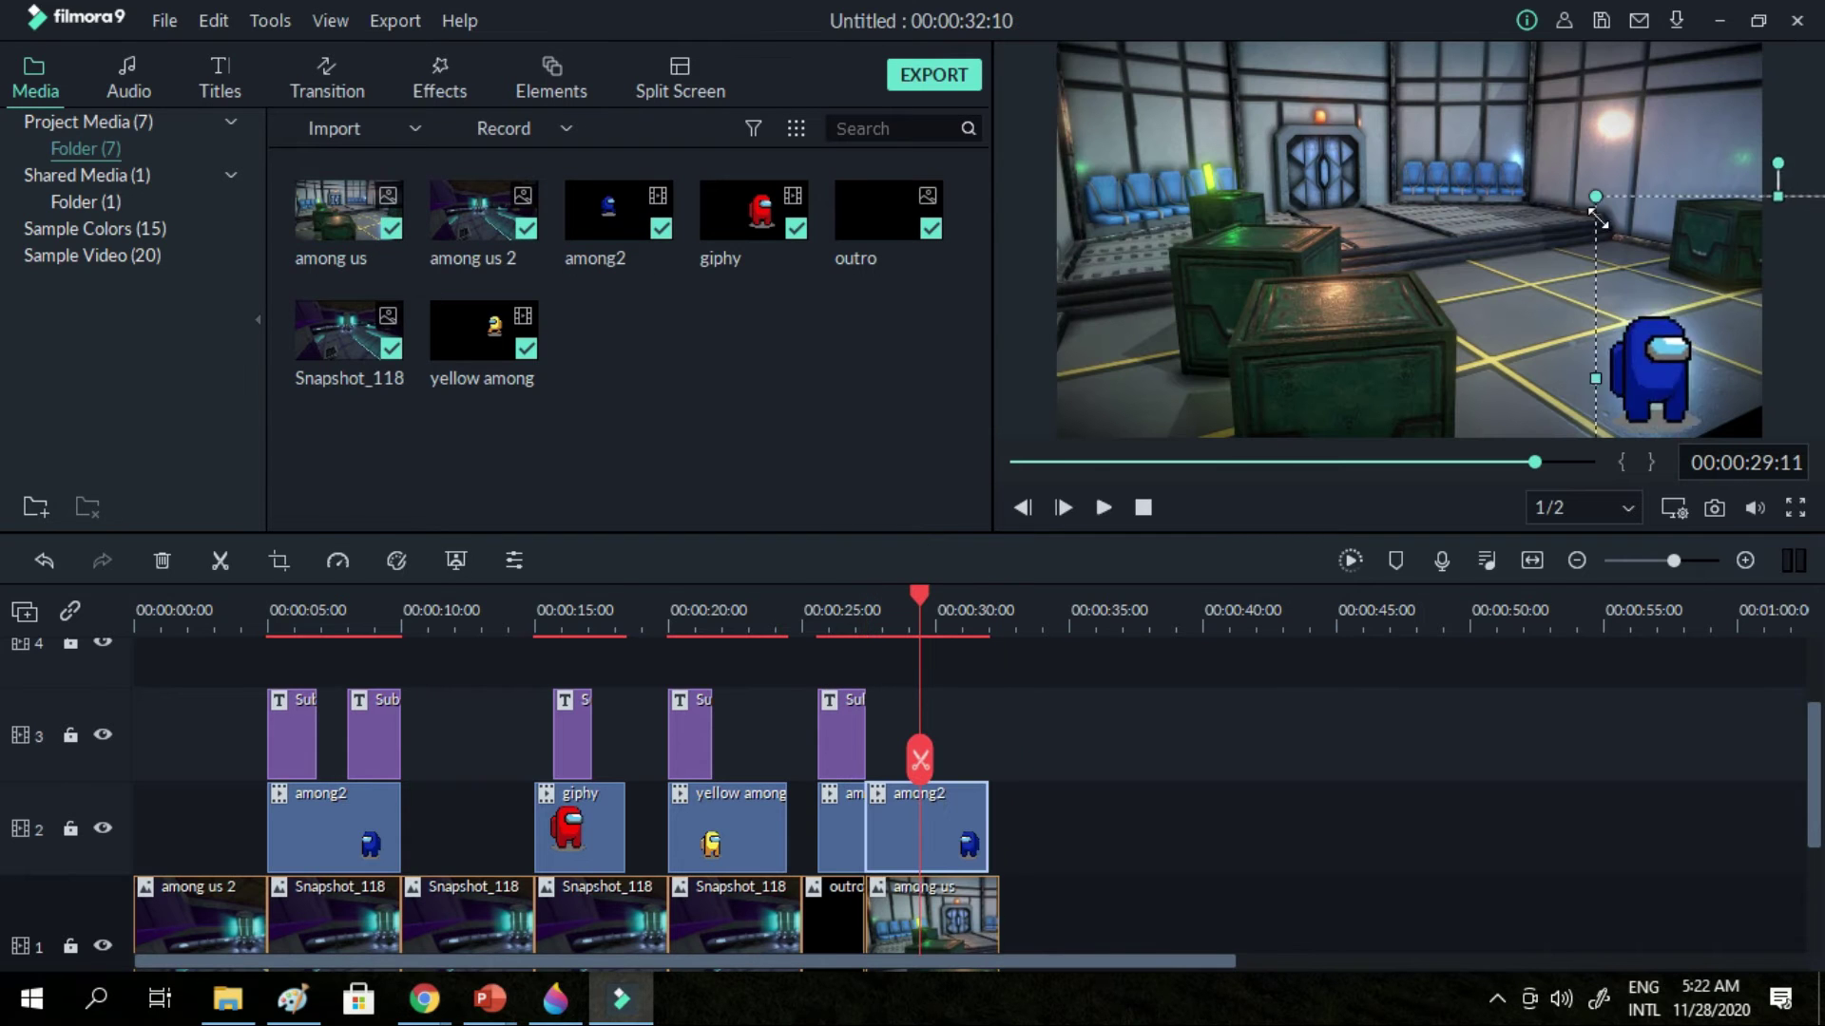
{"action": "left_click_drag", "start_coordinate": [1597, 183], "coordinate": [1641, 224]}
{"action": "left_click_drag", "start_coordinate": [1670, 300], "coordinate": [1678, 201]}
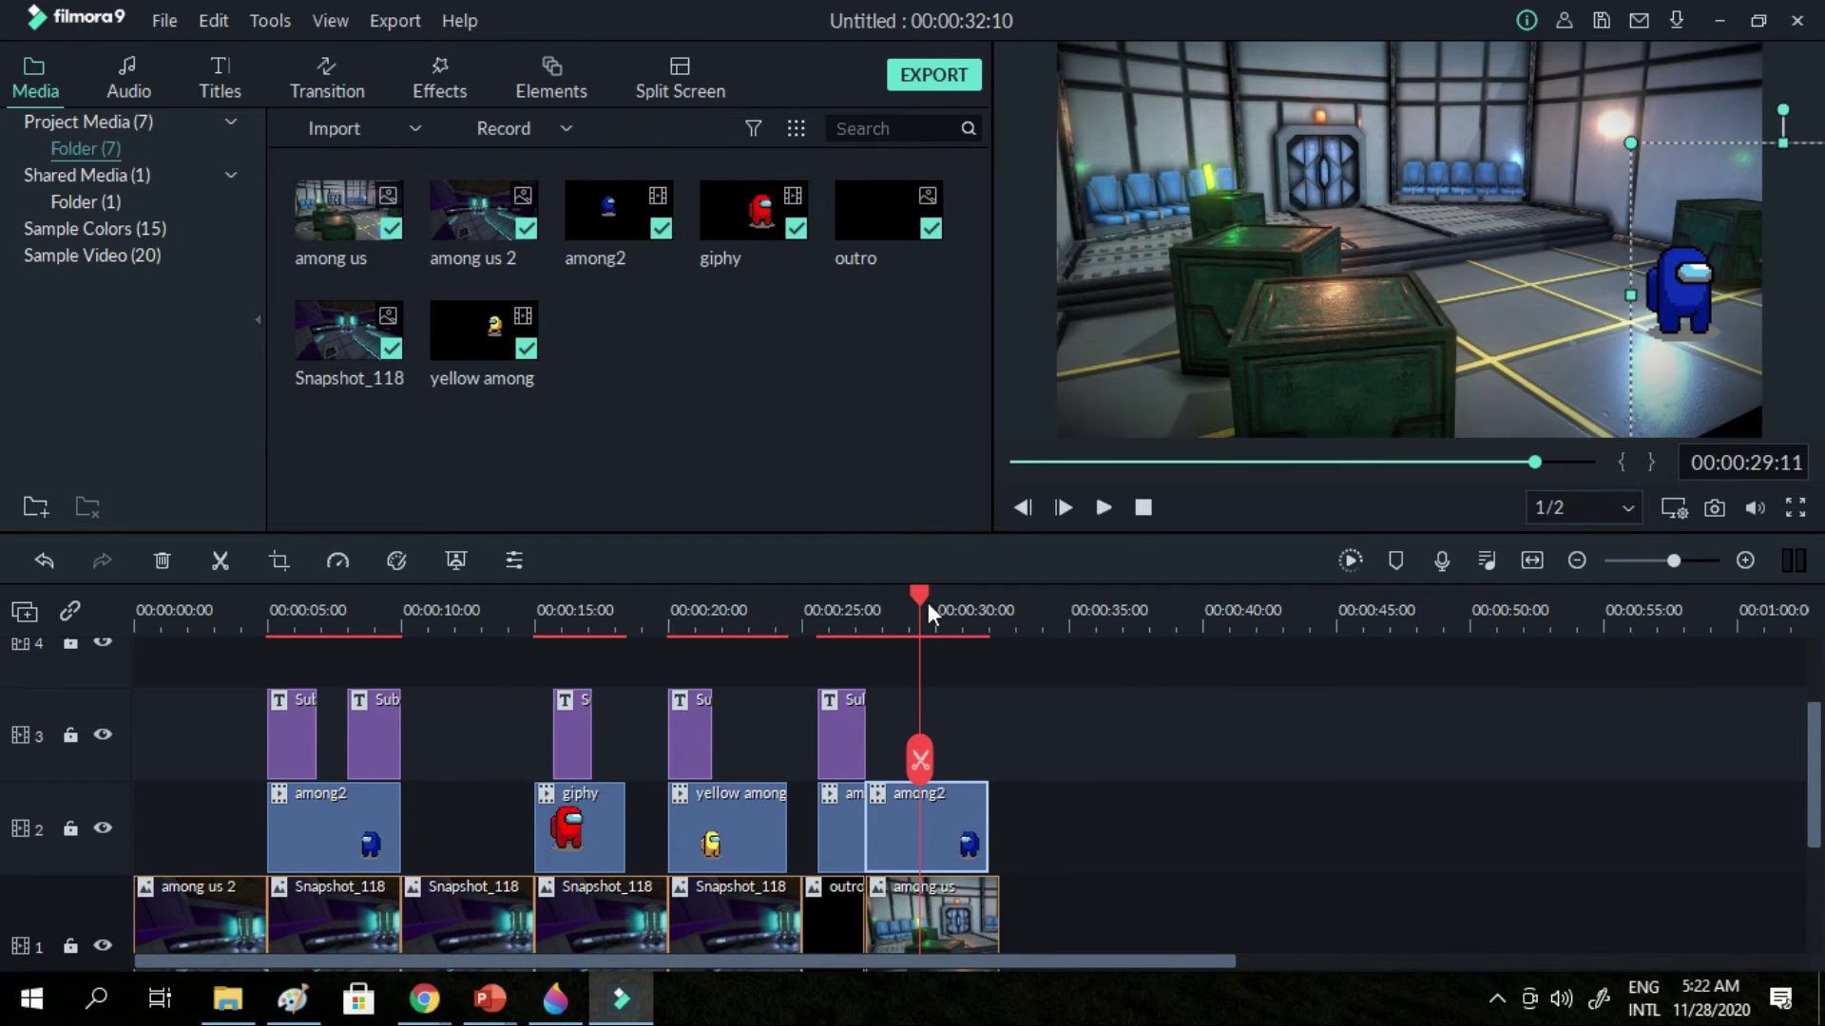
Shorten the last among2 clip to end at about 00:00:30 and play the new scene
{"action": "left_click_drag", "start_coordinate": [928, 602], "coordinate": [818, 603]}
{"action": "left_click", "coordinate": [1098, 516]}
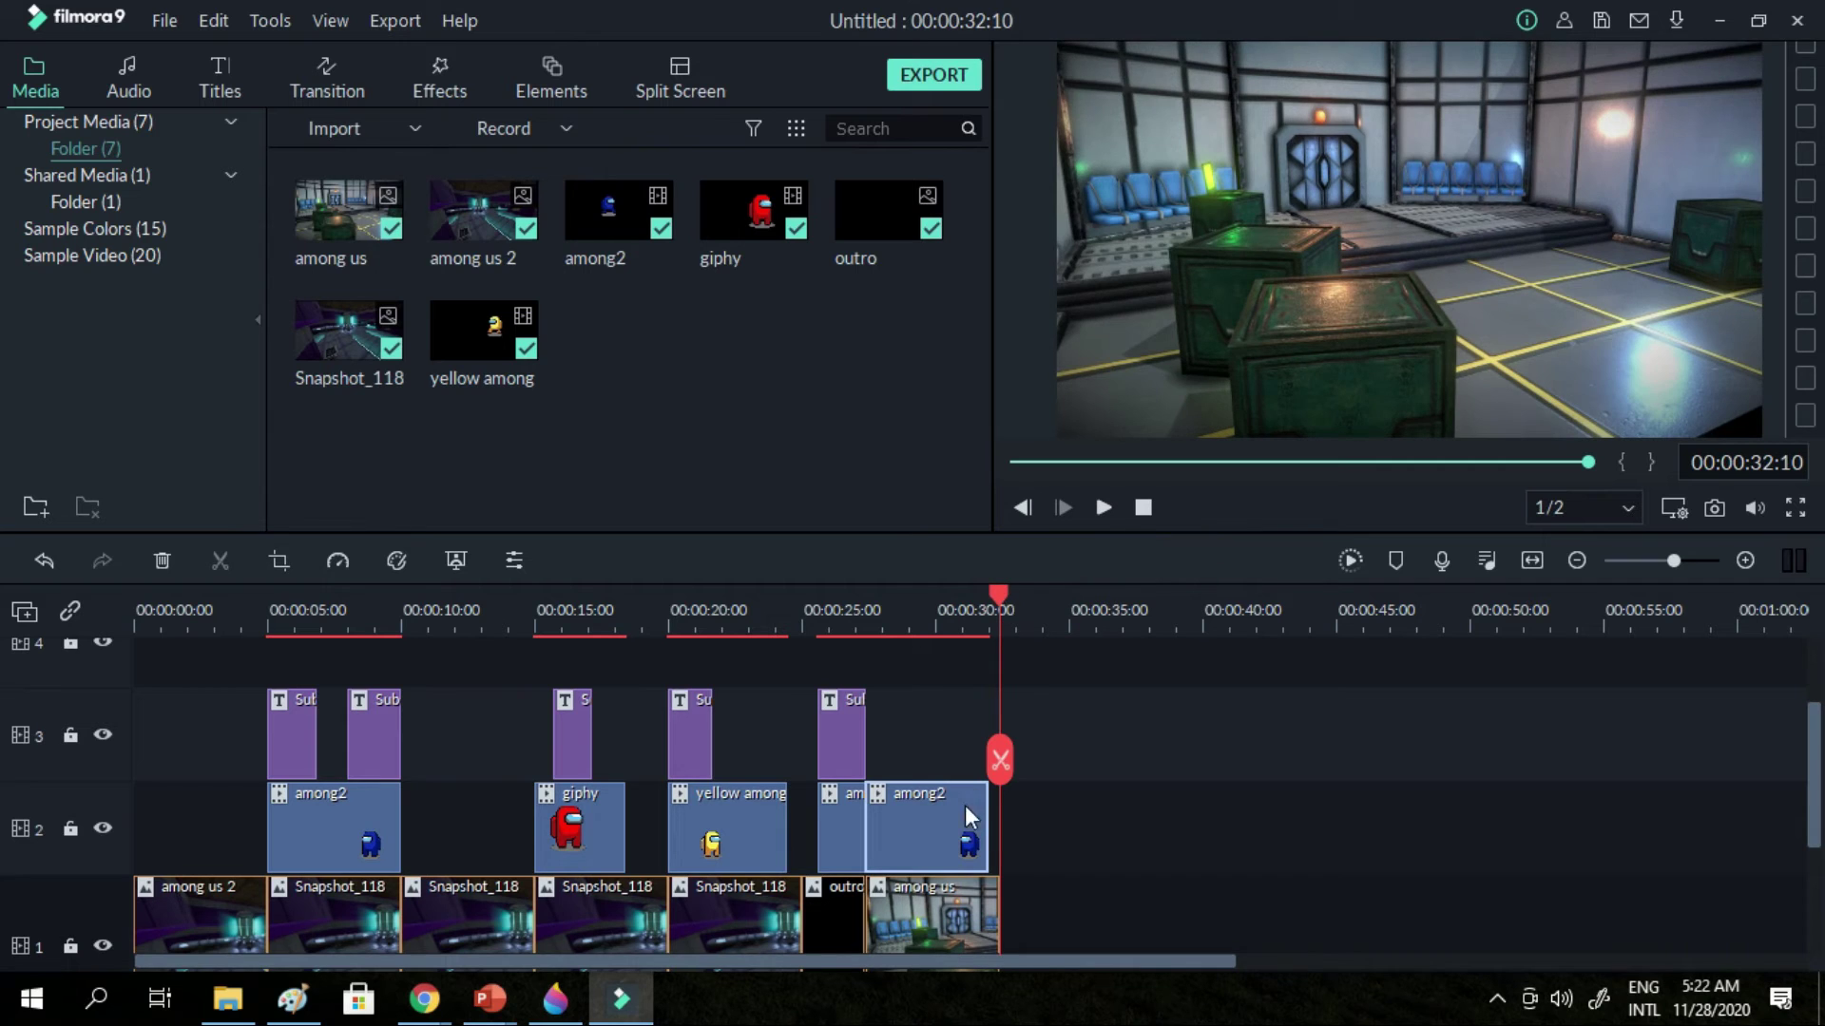
{"action": "left_click_drag", "start_coordinate": [984, 806], "coordinate": [931, 806]}
{"action": "left_click_drag", "start_coordinate": [999, 591], "coordinate": [832, 618]}
{"action": "left_click", "coordinate": [1095, 506]}
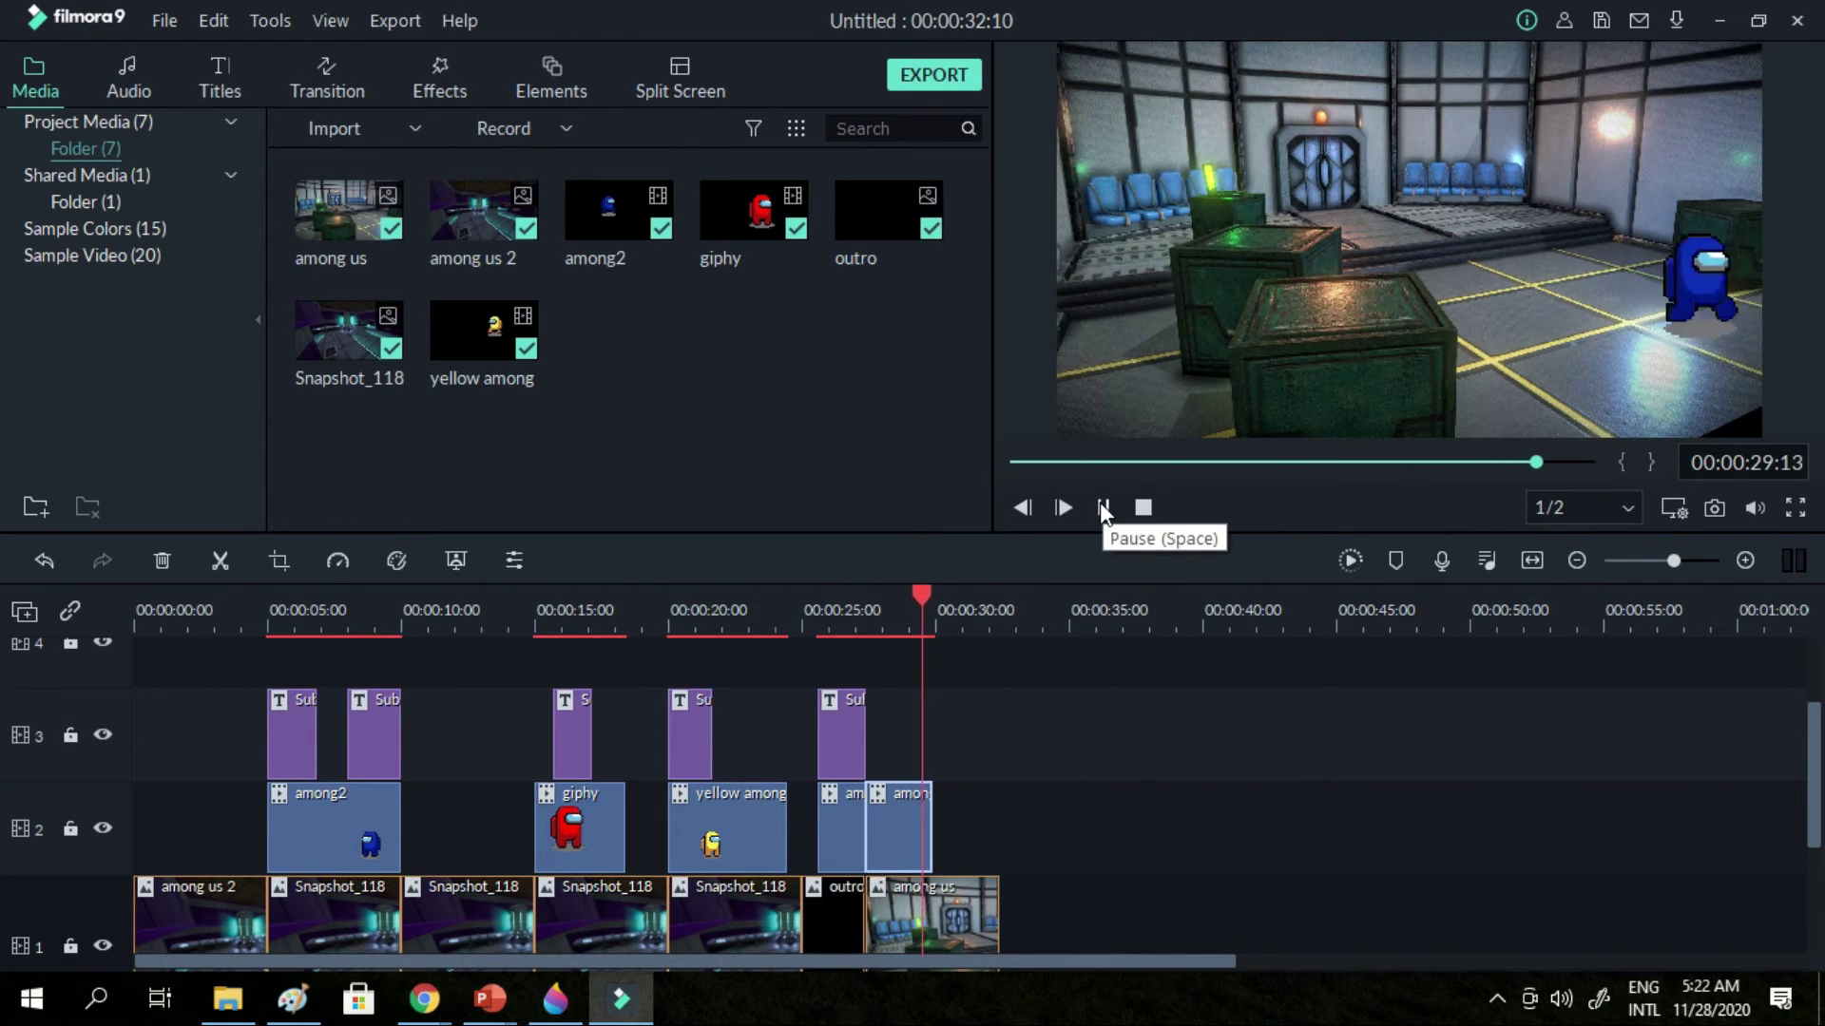
Move the blue character slightly lower and farther in from the frame's right edge
{"action": "left_click", "coordinate": [1100, 505]}
{"action": "left_click_drag", "start_coordinate": [945, 597], "coordinate": [908, 613]}
{"action": "left_click_drag", "start_coordinate": [1685, 289], "coordinate": [1647, 312]}
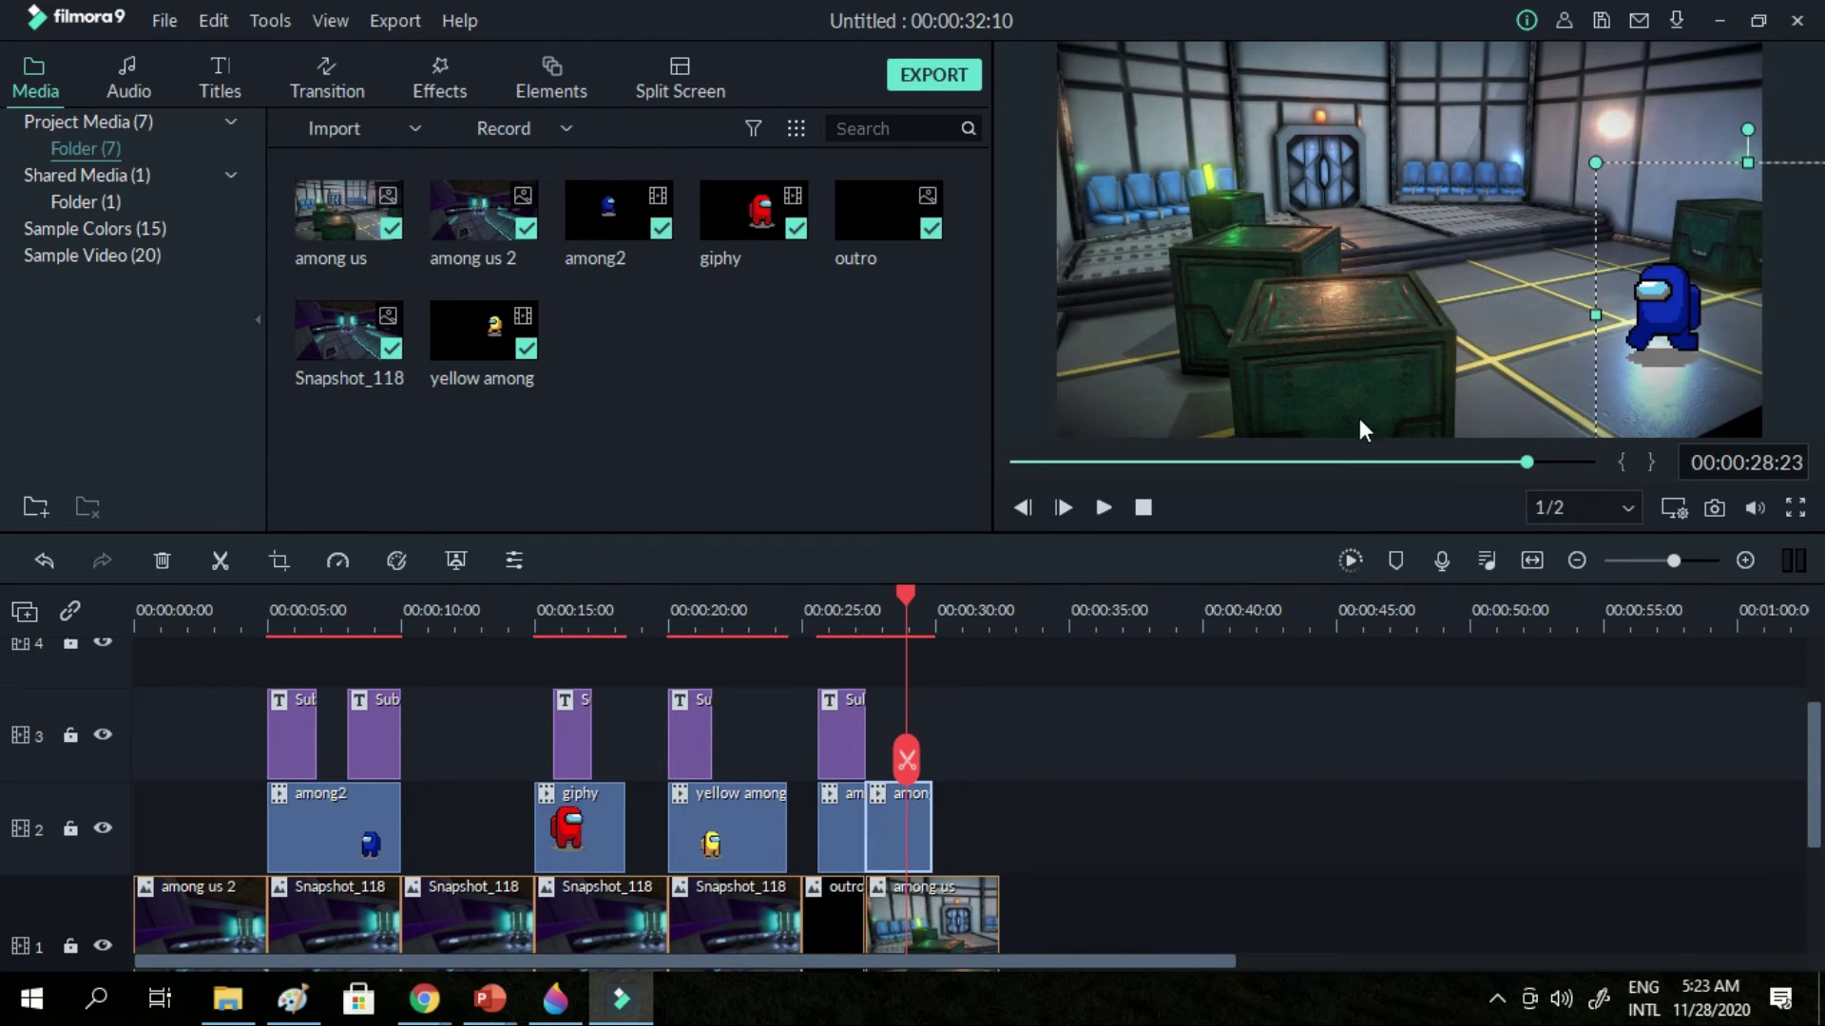
Add a Subtitle 4 caption reading "ayan mabuti nalang maliwanag dito" and position it above the blue character
{"action": "left_click", "coordinate": [225, 74]}
{"action": "left_click", "coordinate": [753, 202]}
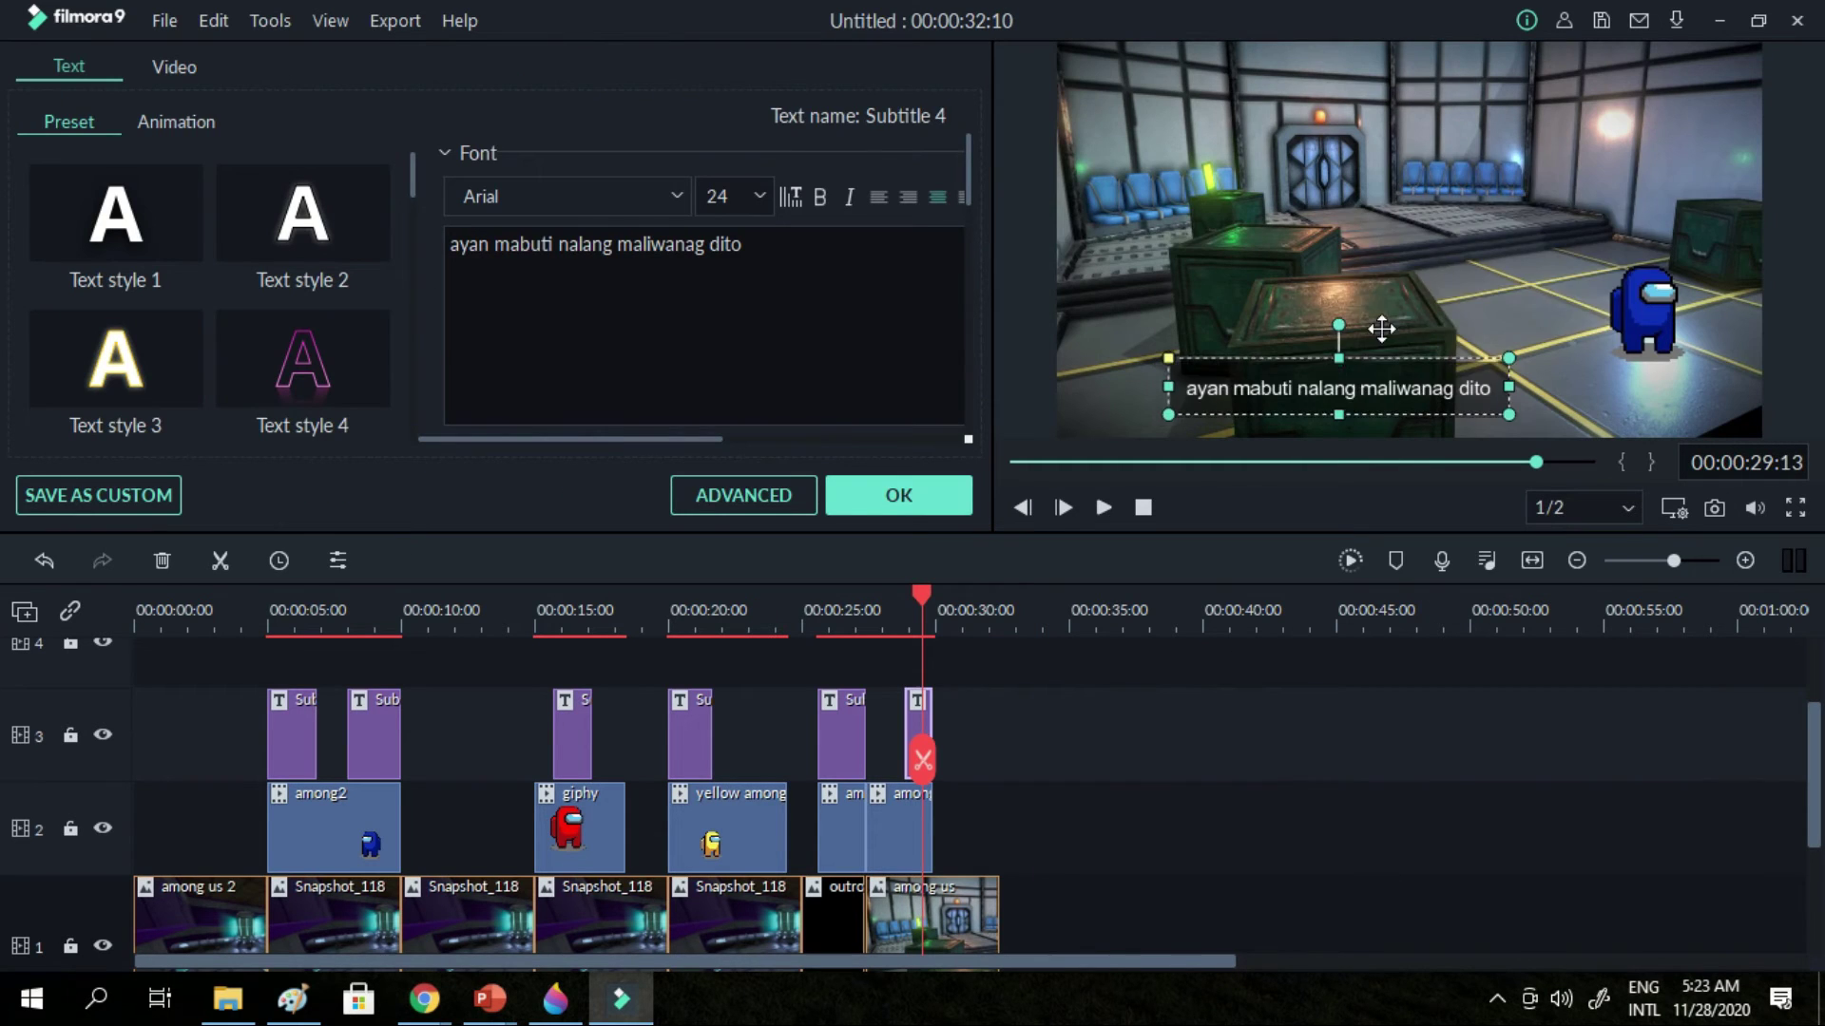
{"action": "left_click_drag", "start_coordinate": [1381, 326], "coordinate": [1530, 159]}
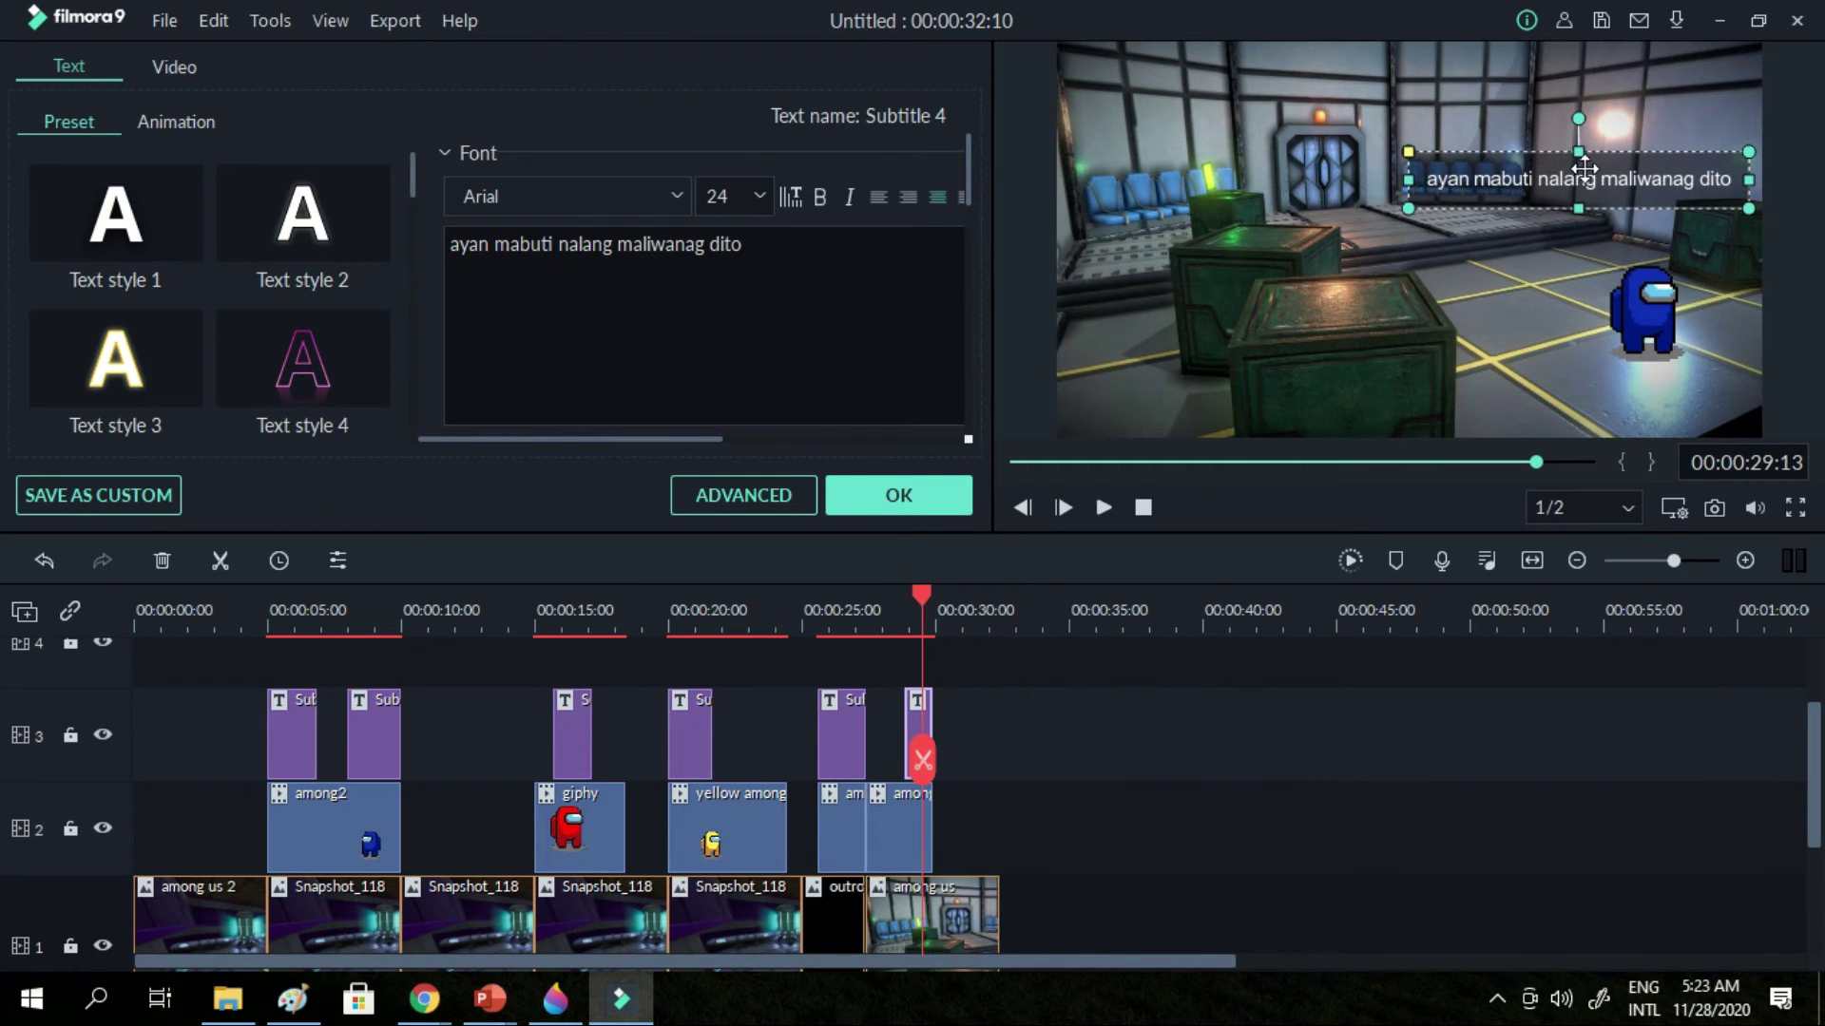
{"action": "left_click", "coordinate": [899, 503]}
Extend the "ayan mabuti nalang maliwanag dito" caption to start at about 00:00:28 and play the scene
{"action": "left_click", "coordinate": [1104, 513]}
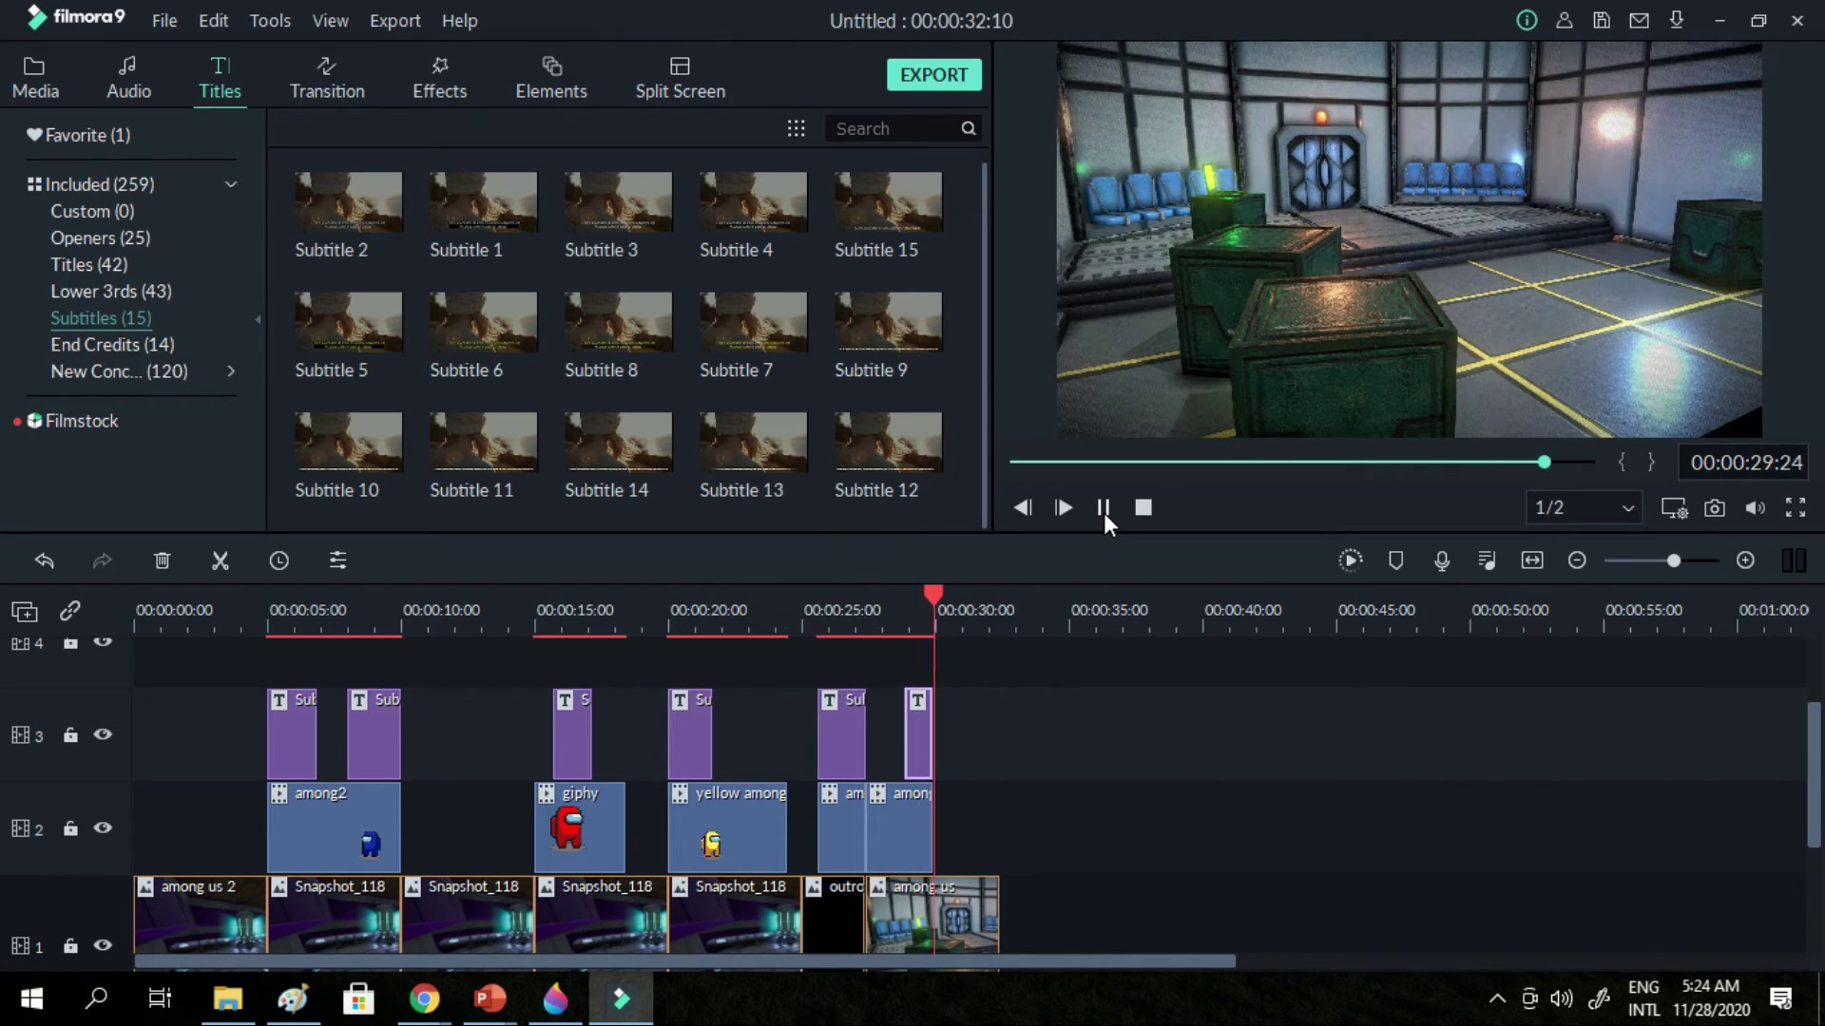
{"action": "left_click_drag", "start_coordinate": [914, 730], "coordinate": [887, 730]}
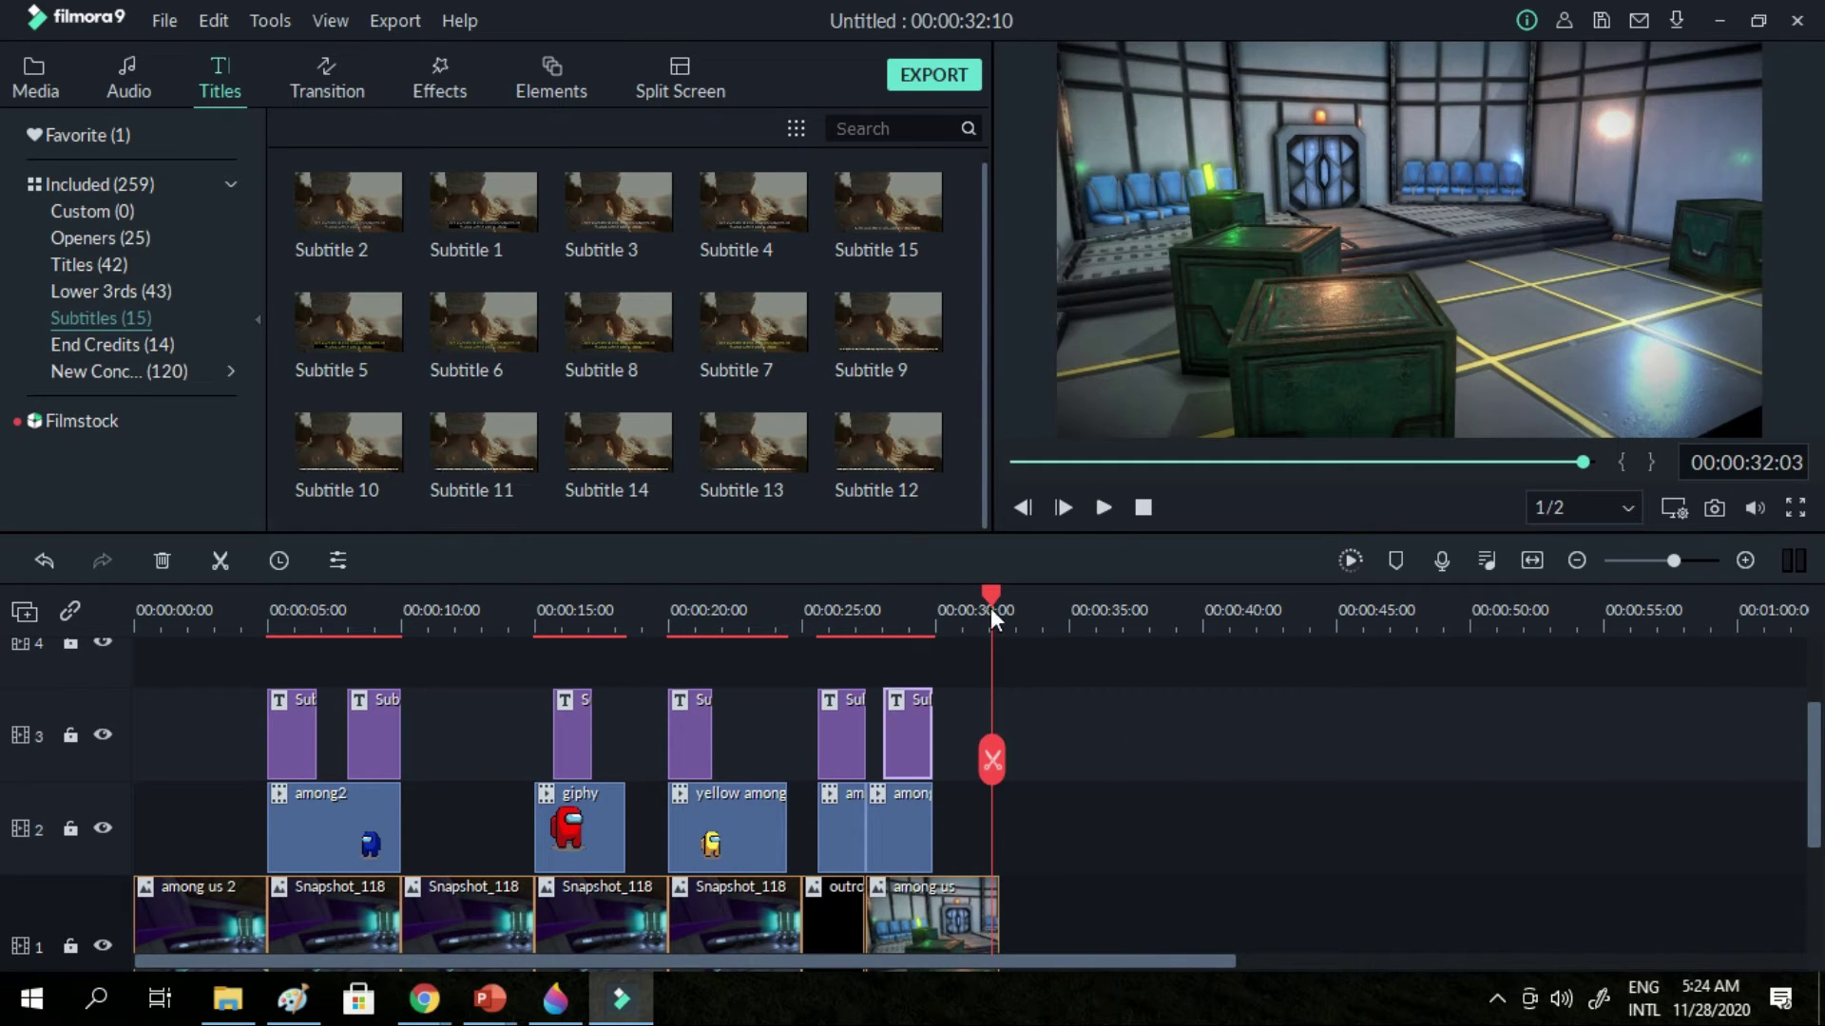
{"action": "left_click_drag", "start_coordinate": [990, 608], "coordinate": [847, 607]}
{"action": "left_click", "coordinate": [1103, 507]}
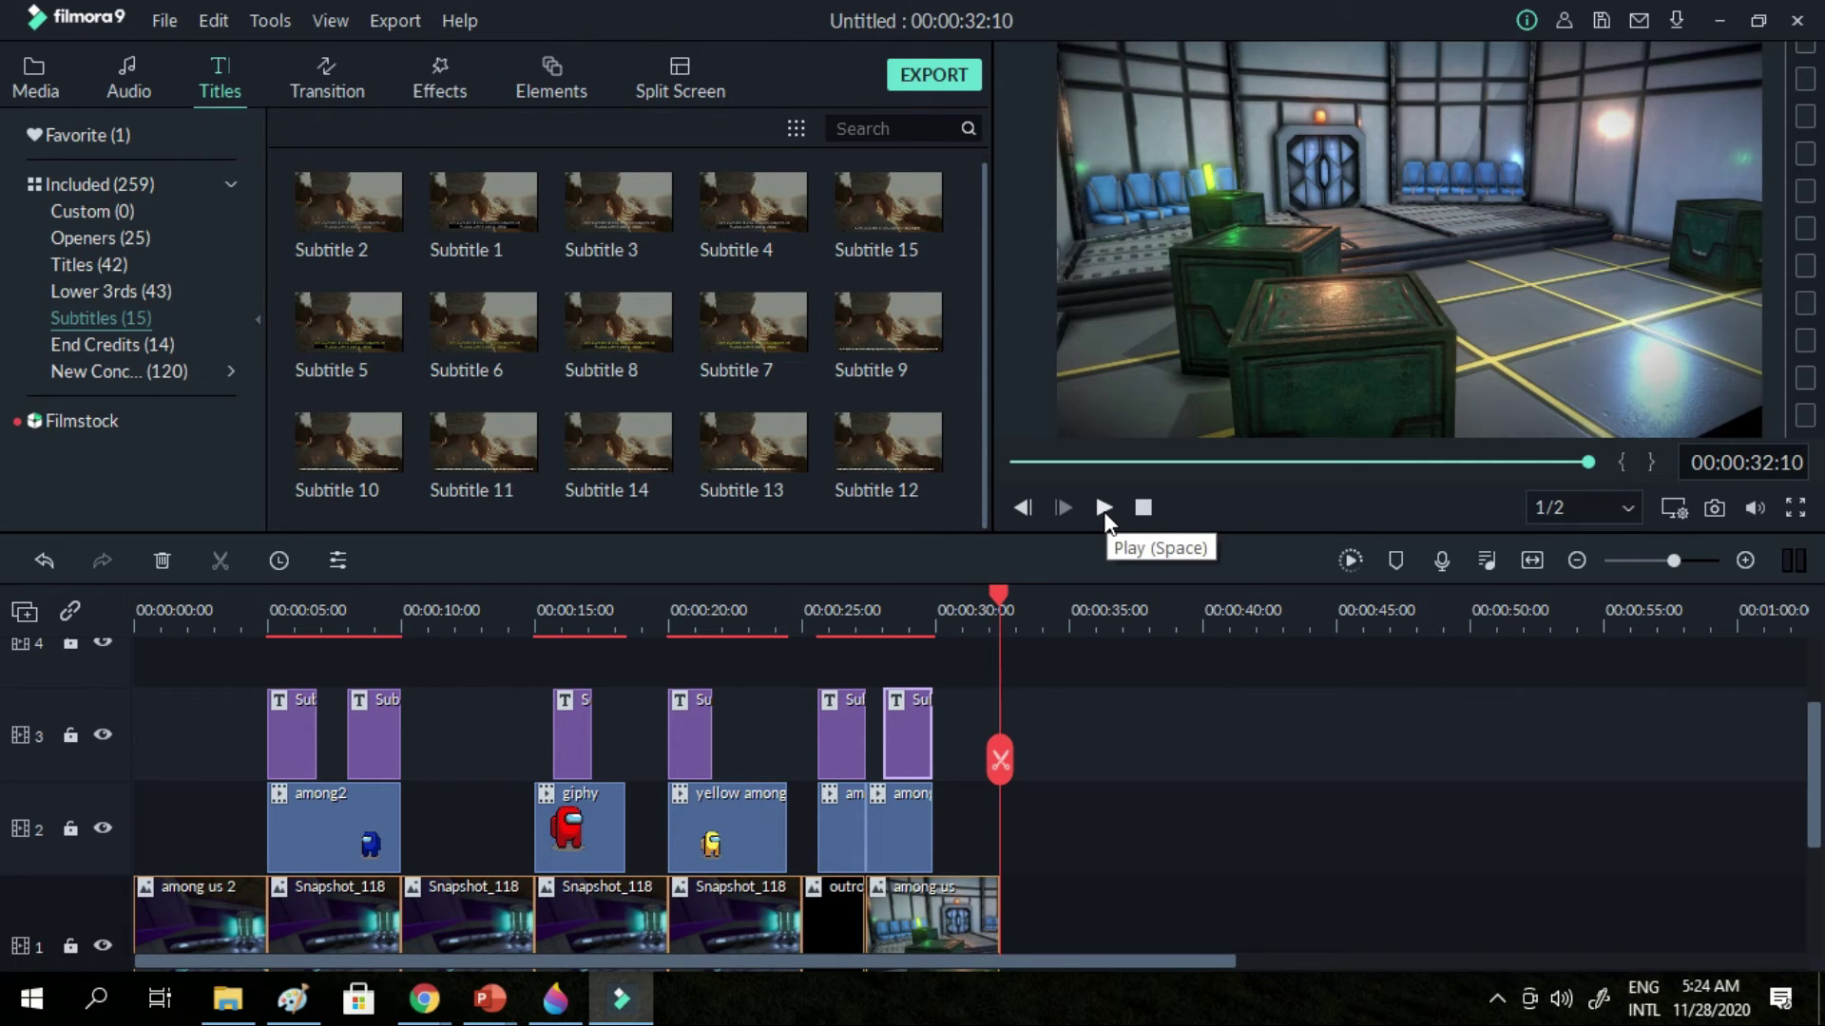
Append a second among us background plus yellow among and giphy clips to track 1, and scale down the red character
{"action": "left_click", "coordinate": [38, 83]}
{"action": "left_click", "coordinate": [348, 217]}
{"action": "left_click", "coordinate": [756, 212]}
{"action": "left_click", "coordinate": [1217, 275]}
{"action": "left_click_drag", "start_coordinate": [1759, 65], "coordinate": [1442, 224]}
Scale down the yellow among character and move it lower in the frame
{"action": "left_click_drag", "start_coordinate": [1404, 596], "coordinate": [1231, 596]}
{"action": "left_click", "coordinate": [1309, 99]}
{"action": "left_click_drag", "start_coordinate": [1594, 54], "coordinate": [1511, 95]}
{"action": "left_click_drag", "start_coordinate": [1360, 184], "coordinate": [1360, 252]}
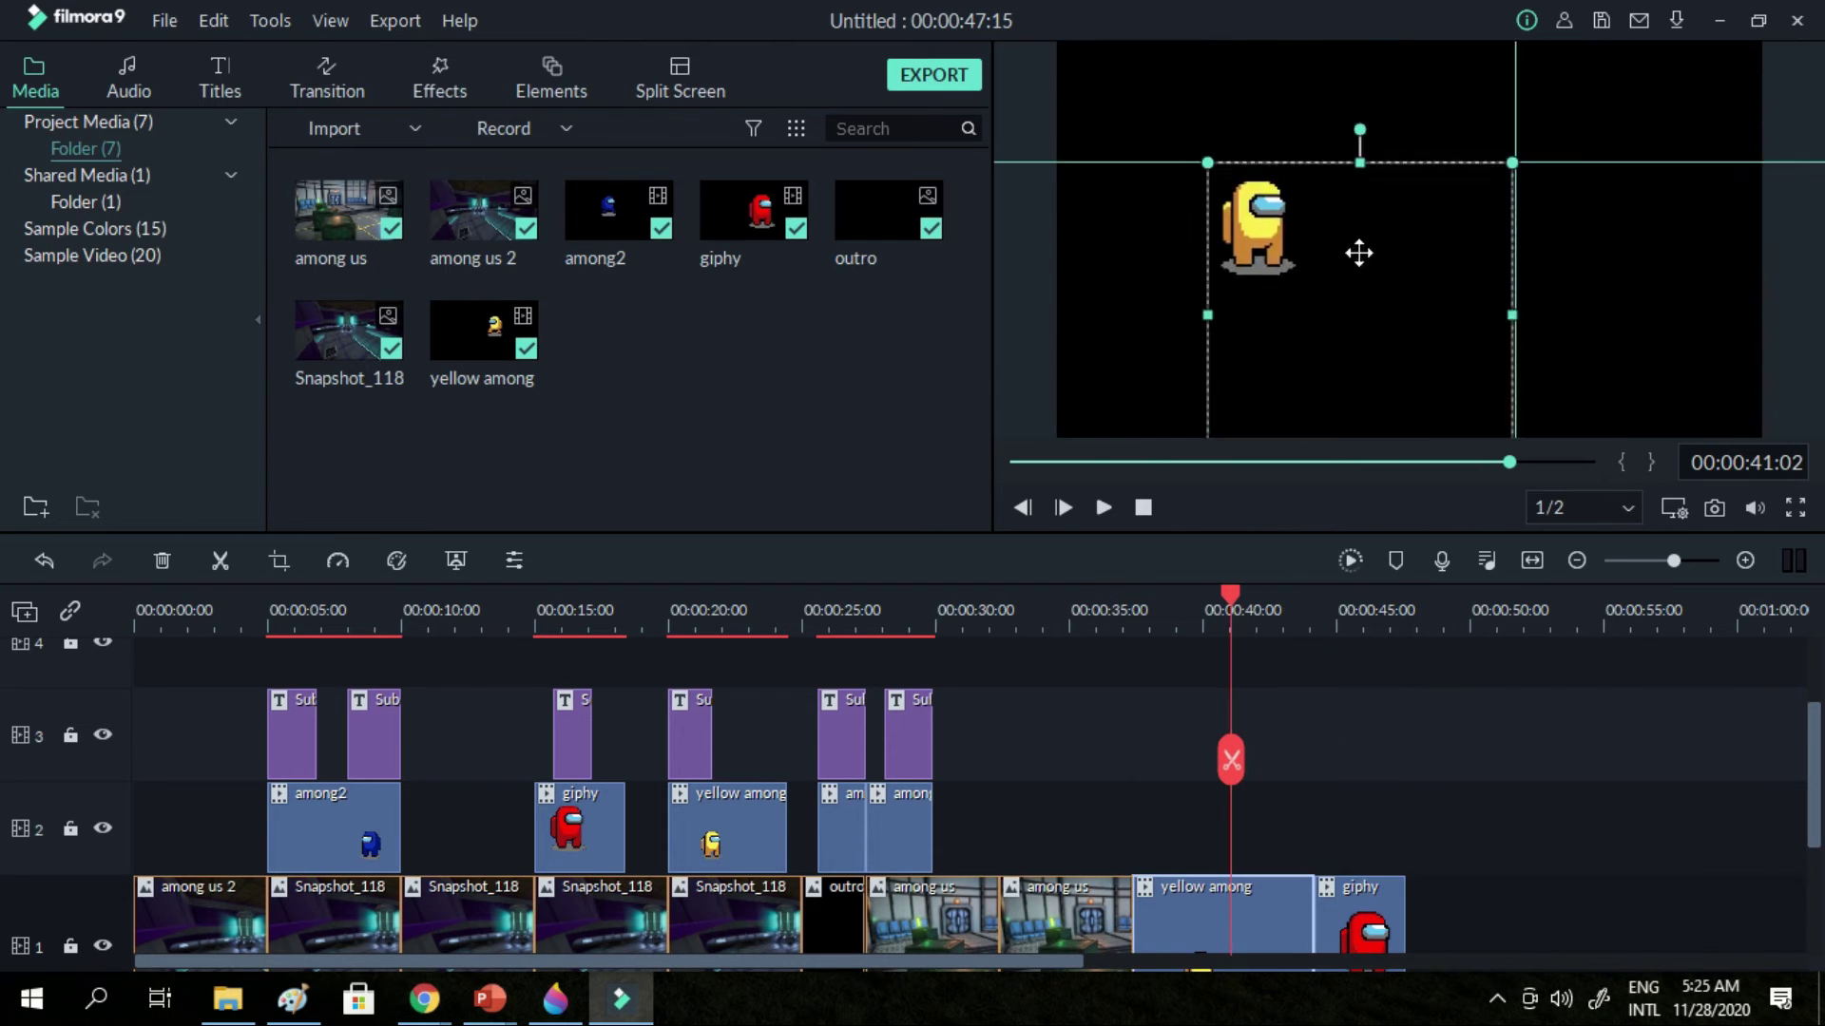
Layer a shortened yellow among clip on track 2 and the giphy clip on track 3 over the second among us background, and preview them
{"action": "left_click_drag", "start_coordinate": [1226, 917], "coordinate": [1092, 824]}
{"action": "left_click_drag", "start_coordinate": [1178, 817], "coordinate": [1063, 815]}
{"action": "left_click_drag", "start_coordinate": [1278, 922], "coordinate": [1051, 741]}
{"action": "left_click", "coordinate": [1013, 613]}
{"action": "left_click", "coordinate": [1096, 507]}
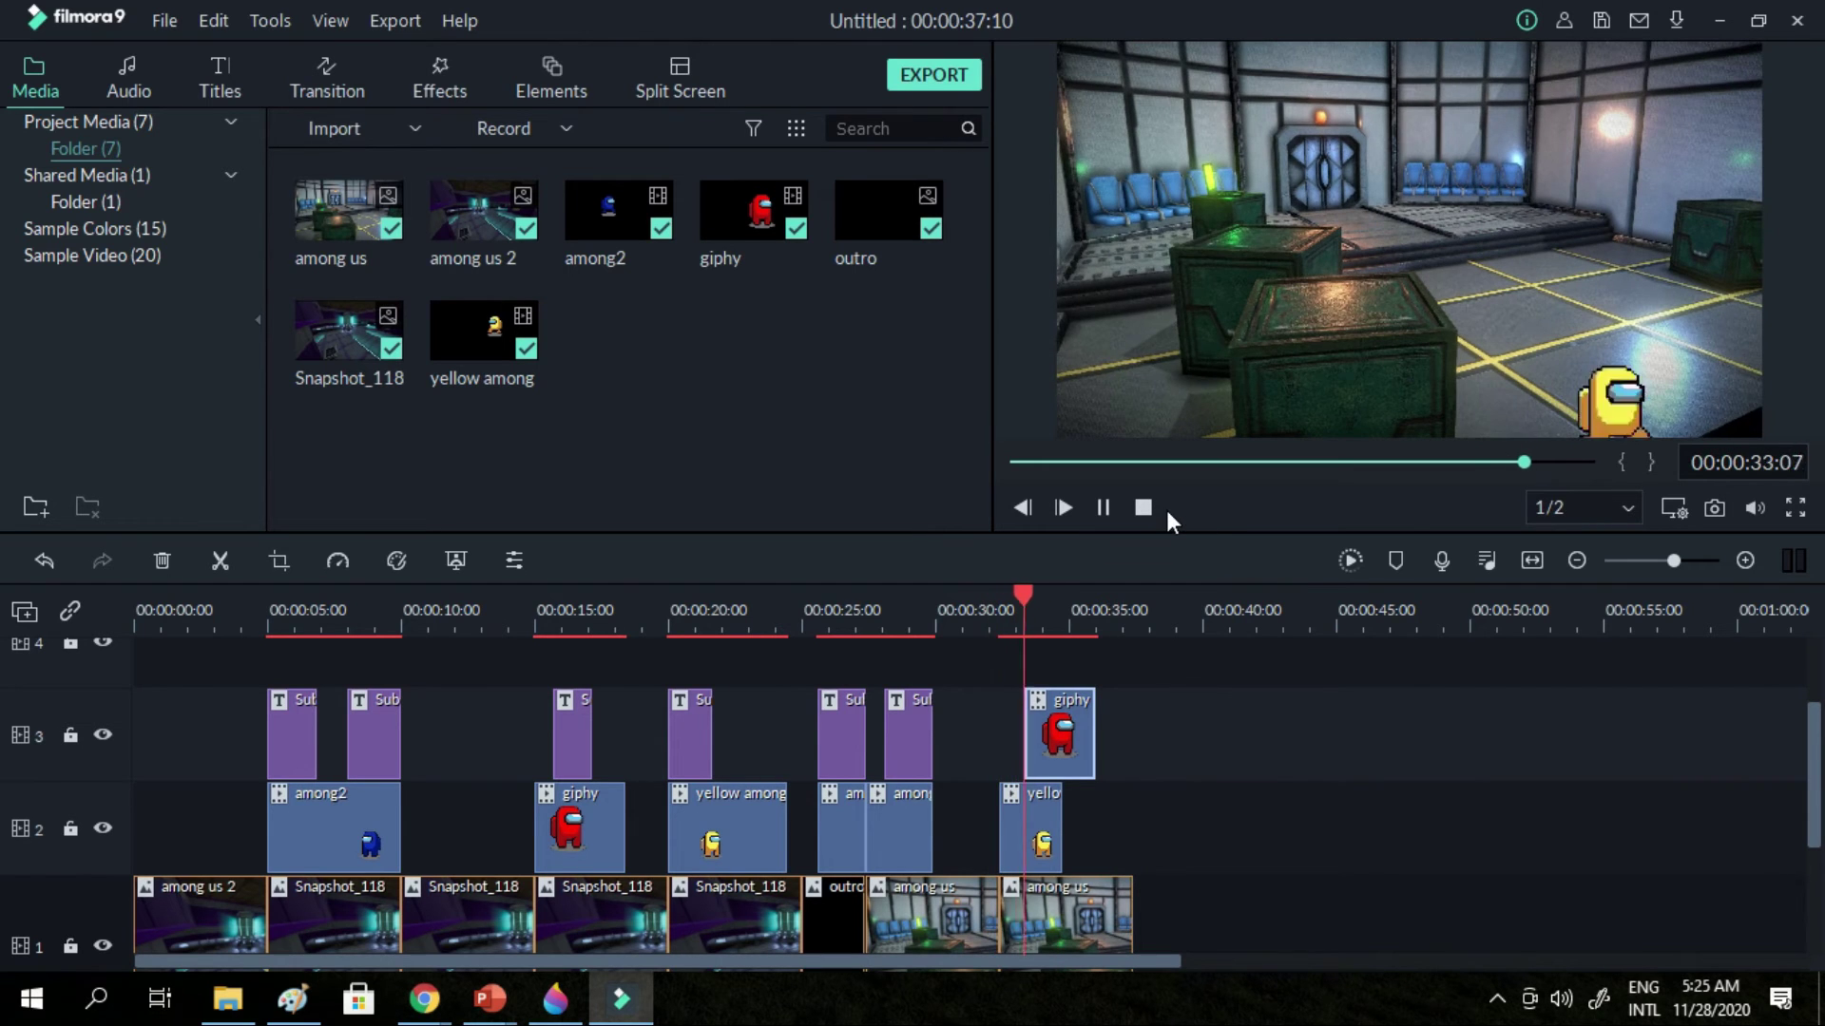
Extend the yellow among and giphy overlays to about 00:00:36 and move the yellow character up onto the room's floor
{"action": "left_click_drag", "start_coordinate": [1122, 620], "coordinate": [1053, 618]}
{"action": "left_click", "coordinate": [1102, 508]}
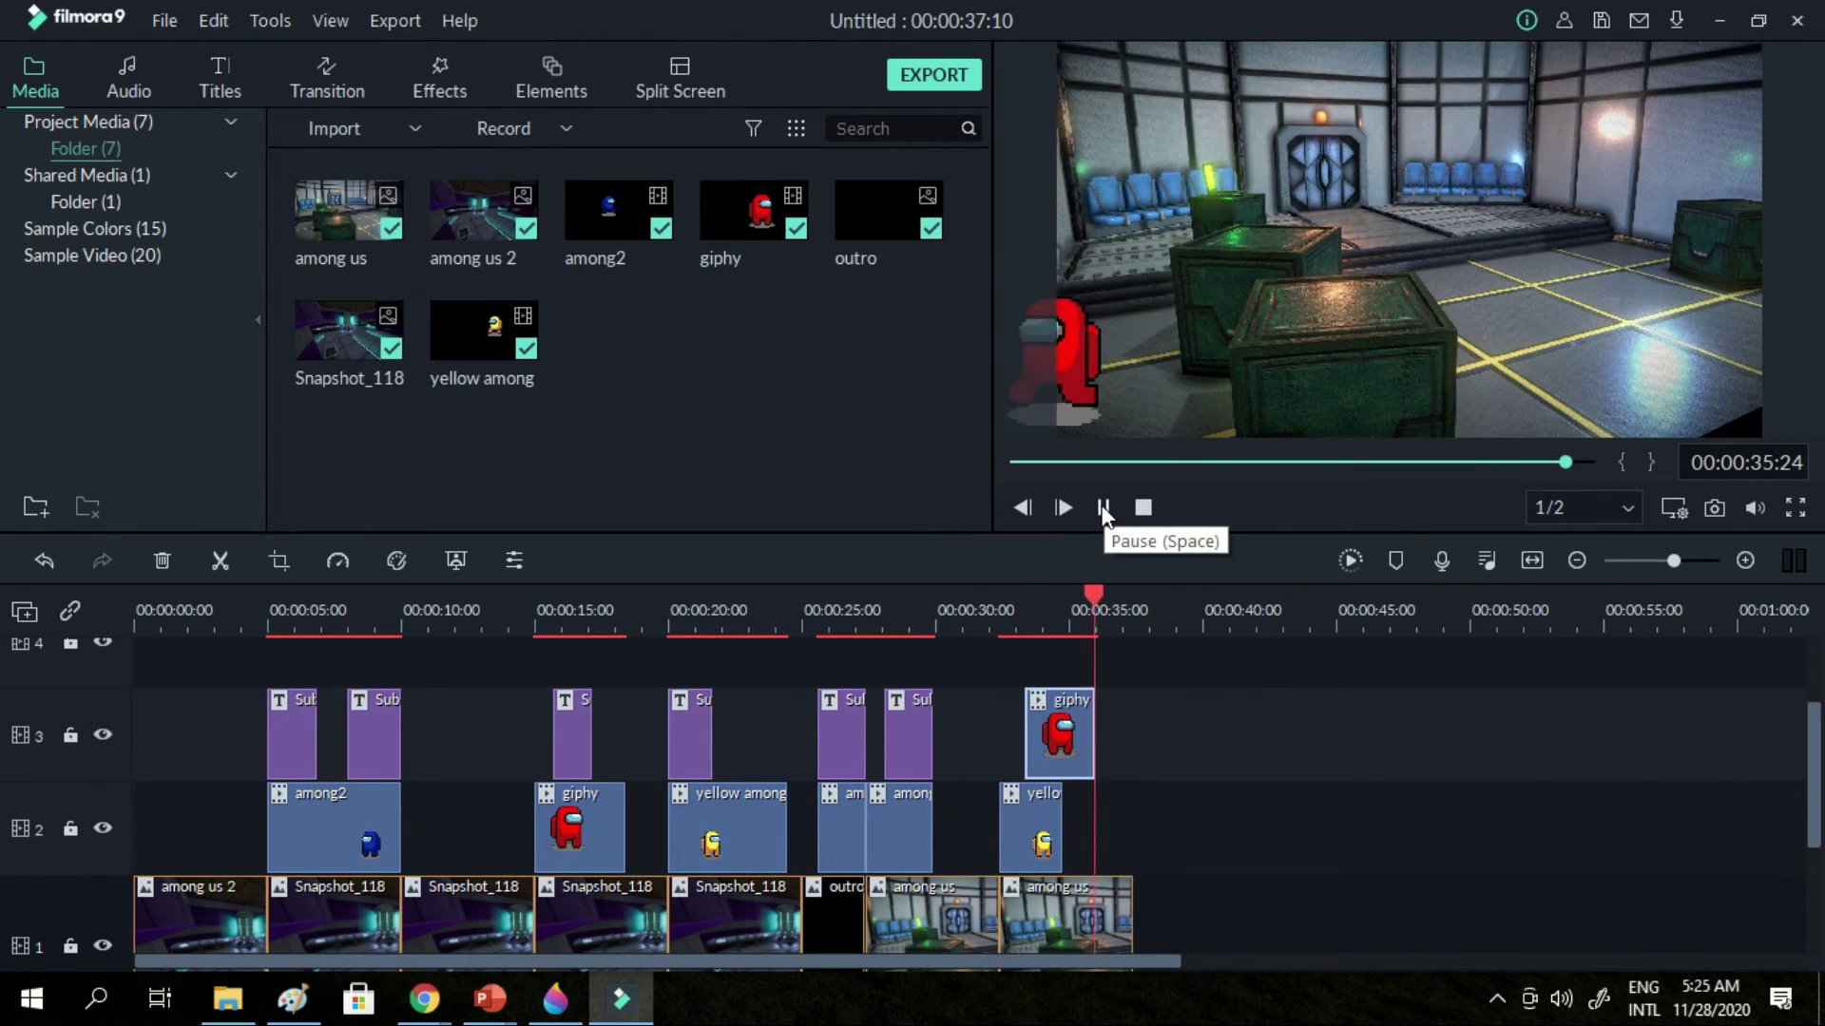
{"action": "left_click_drag", "start_coordinate": [1062, 812], "coordinate": [1105, 803]}
{"action": "left_click", "coordinate": [1002, 616]}
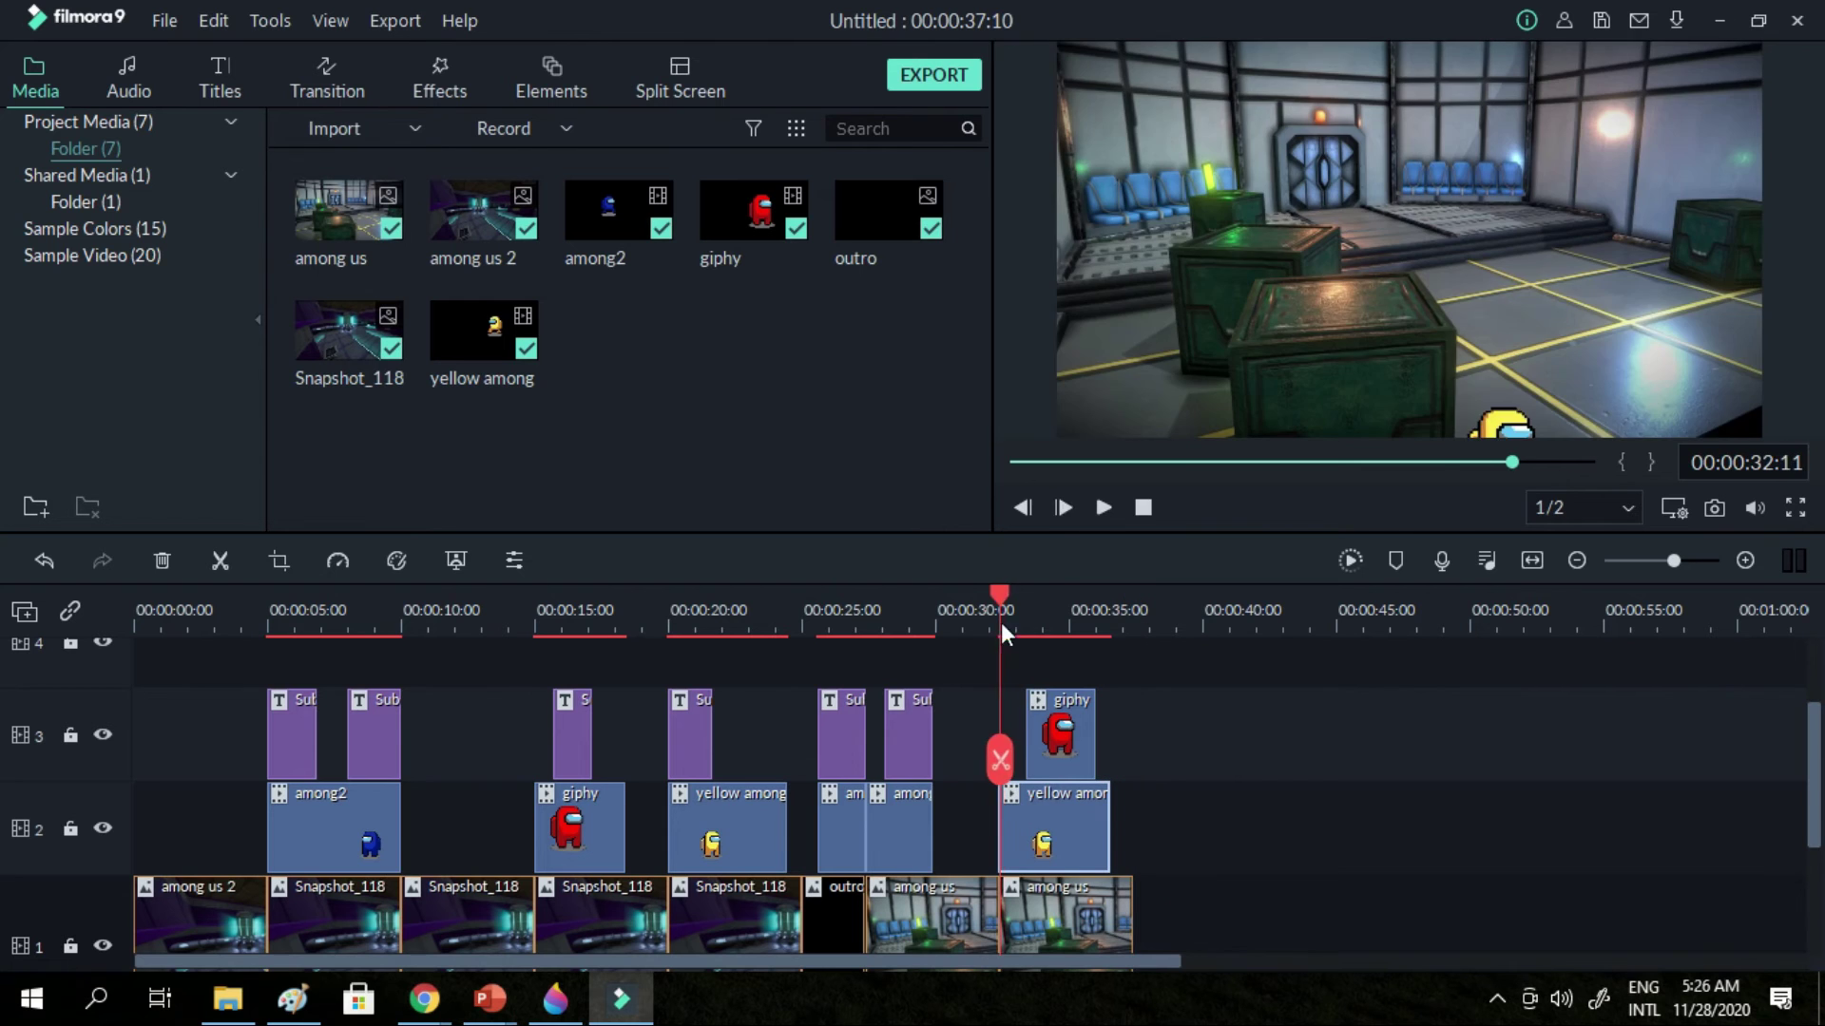
{"action": "left_click", "coordinate": [1102, 507]}
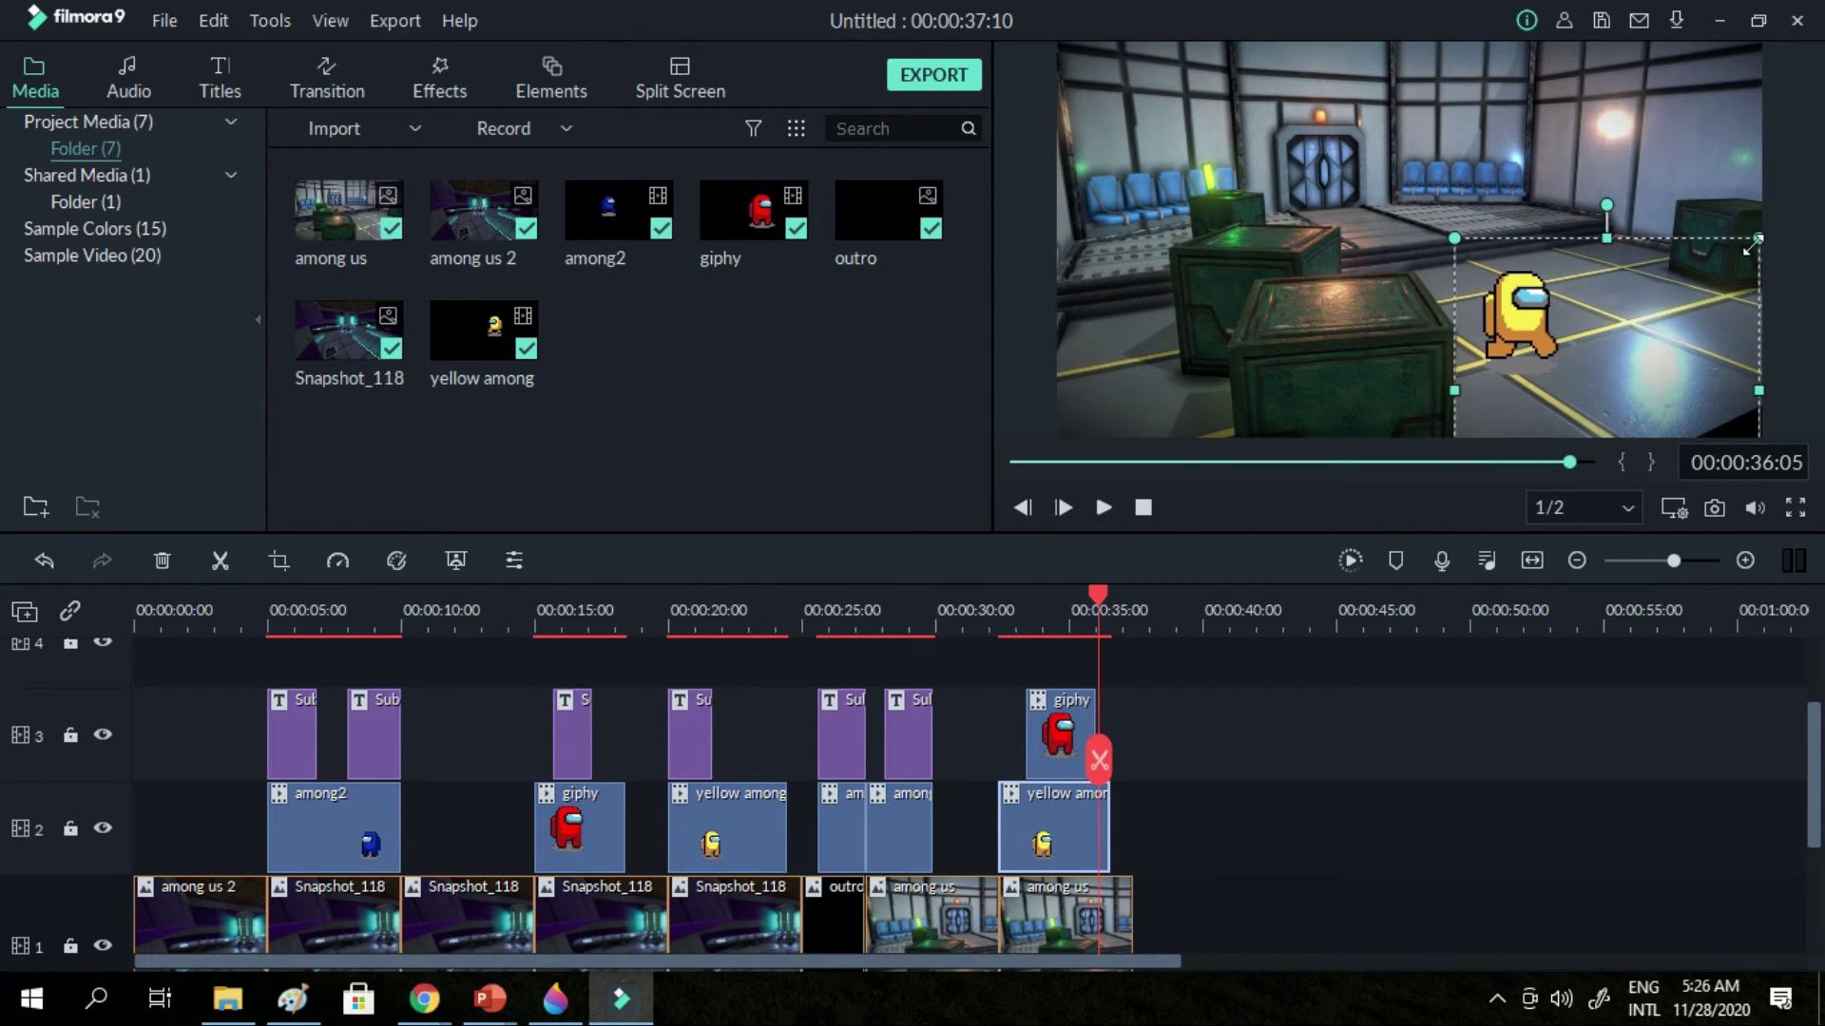
{"action": "left_click", "coordinate": [1103, 508]}
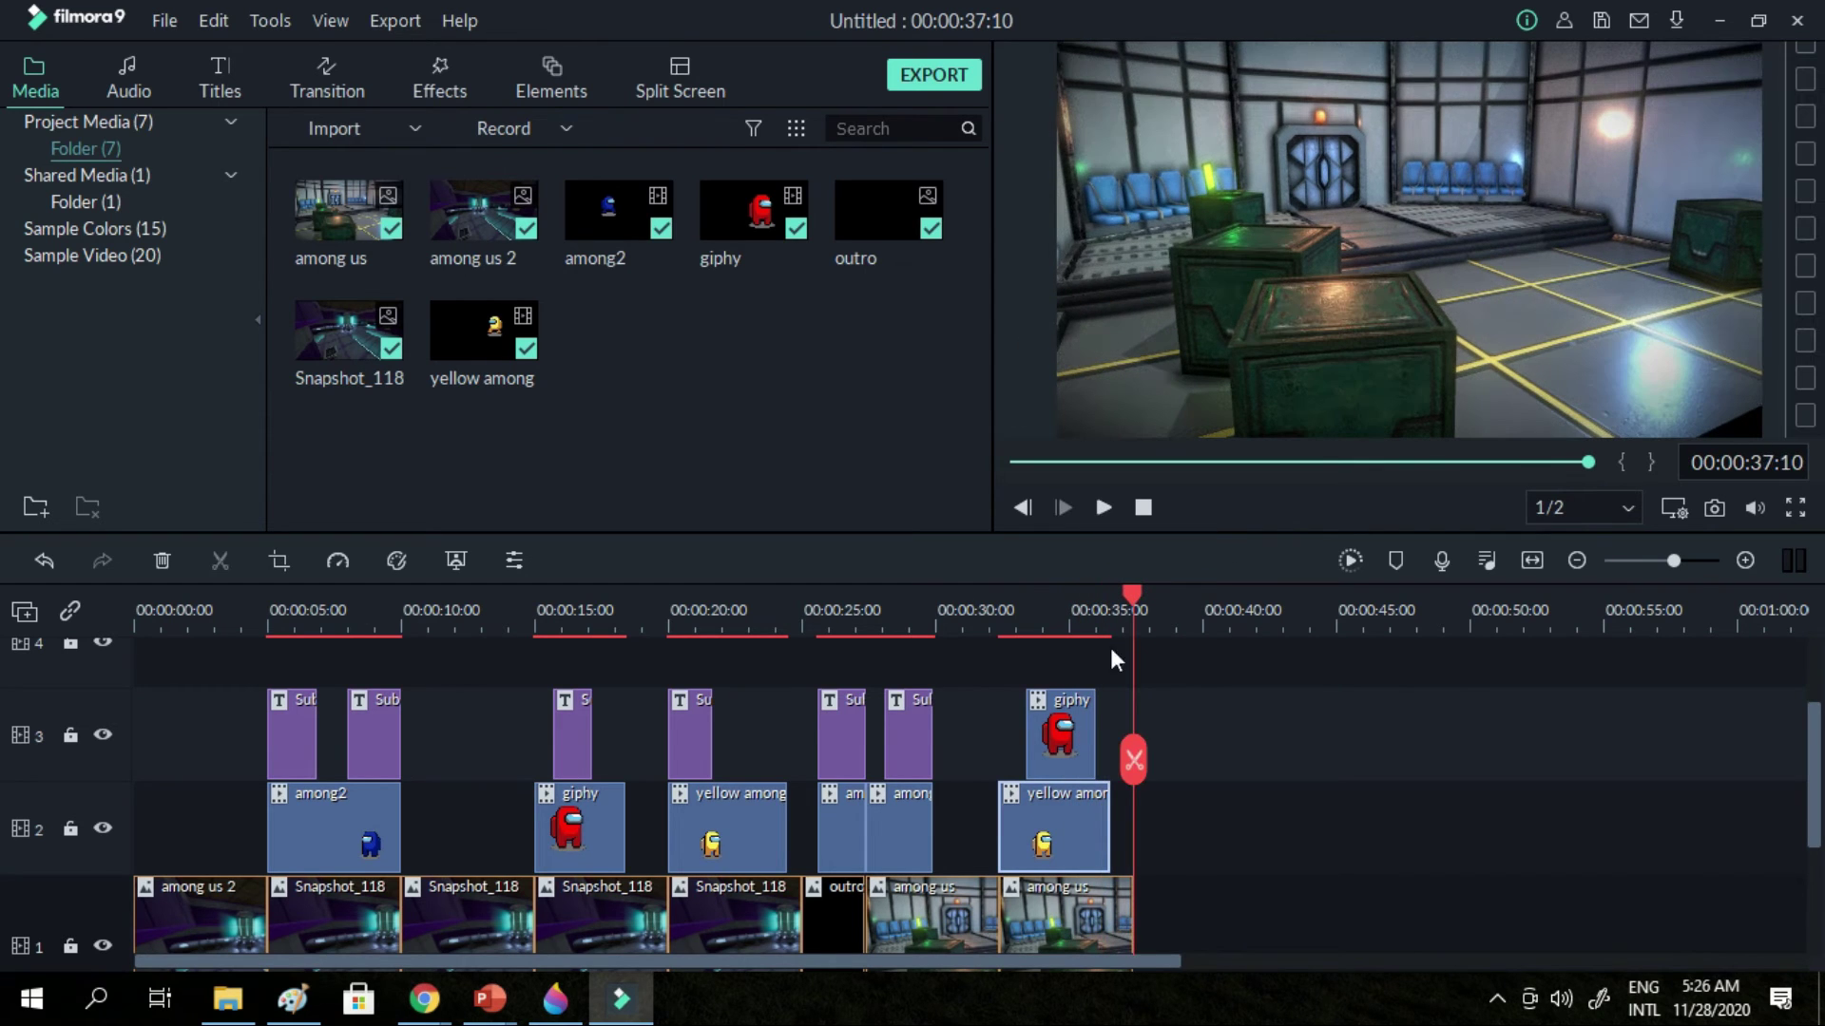
{"action": "left_click_drag", "start_coordinate": [1094, 719], "coordinate": [1116, 719]}
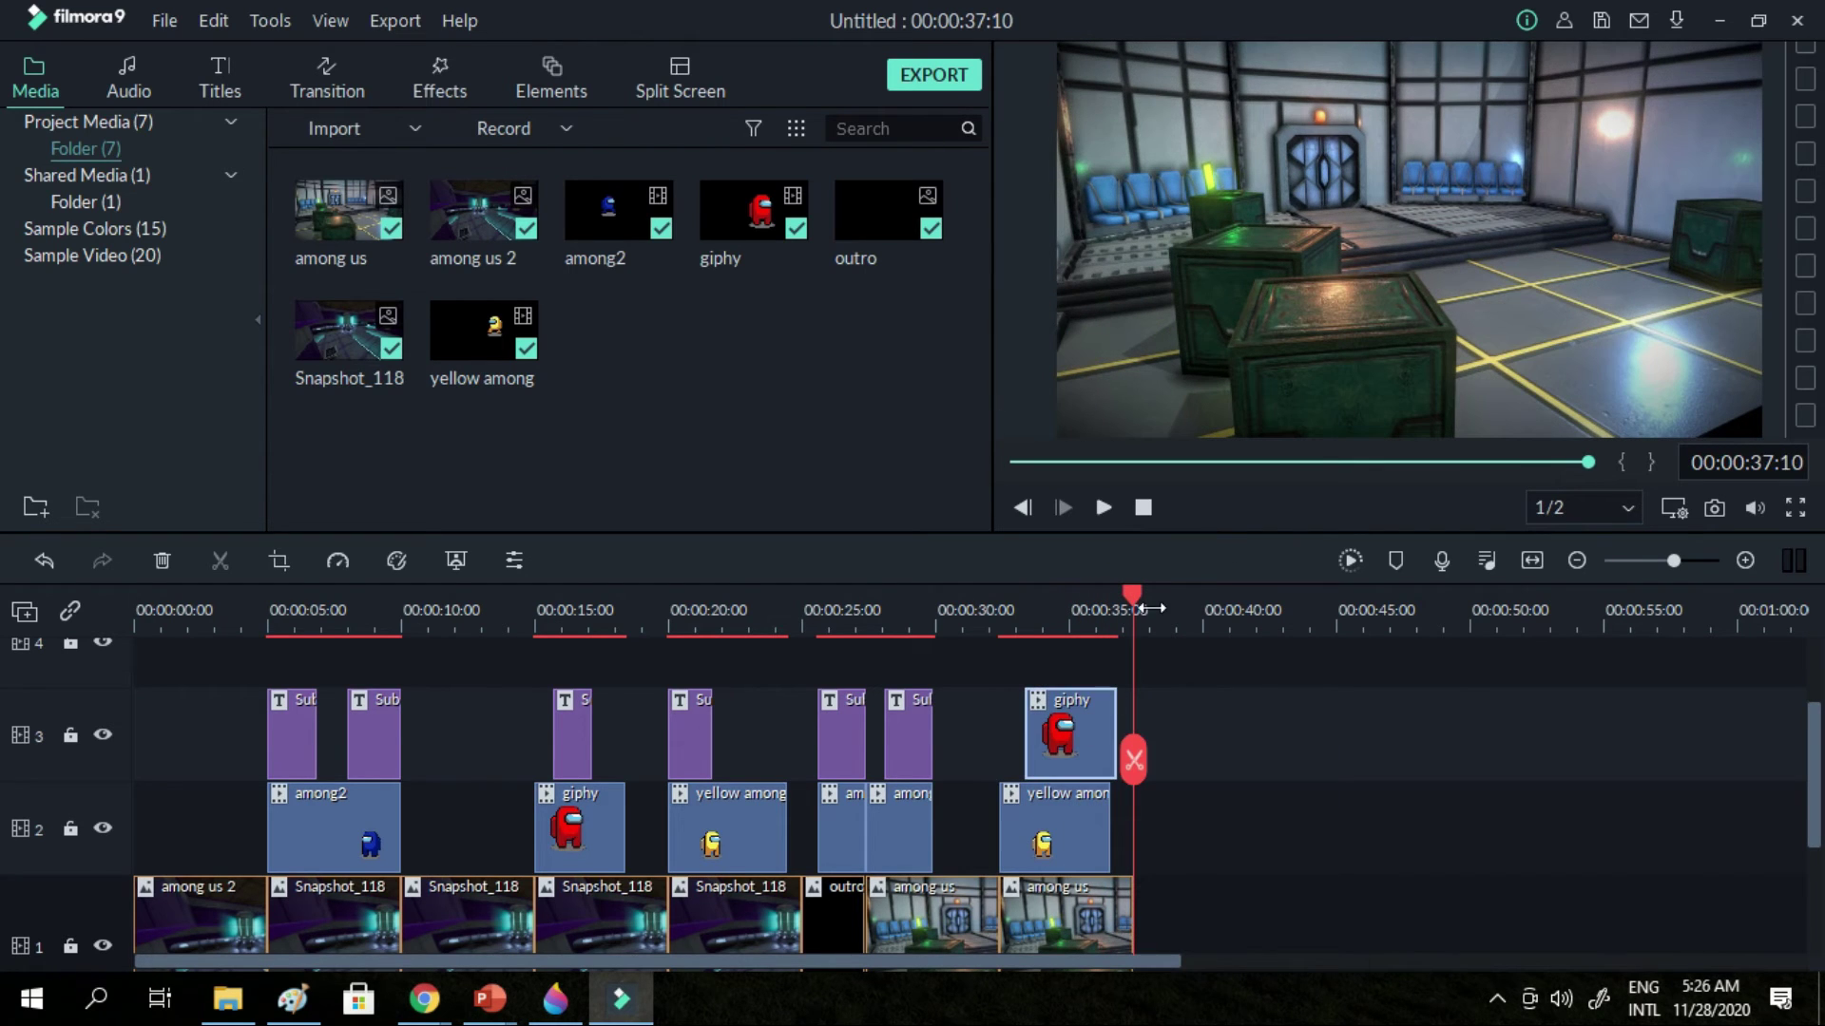
Append another giphy clip to track 1, scaled down in the lower-left part of the frame
{"action": "left_click", "coordinate": [486, 328]}
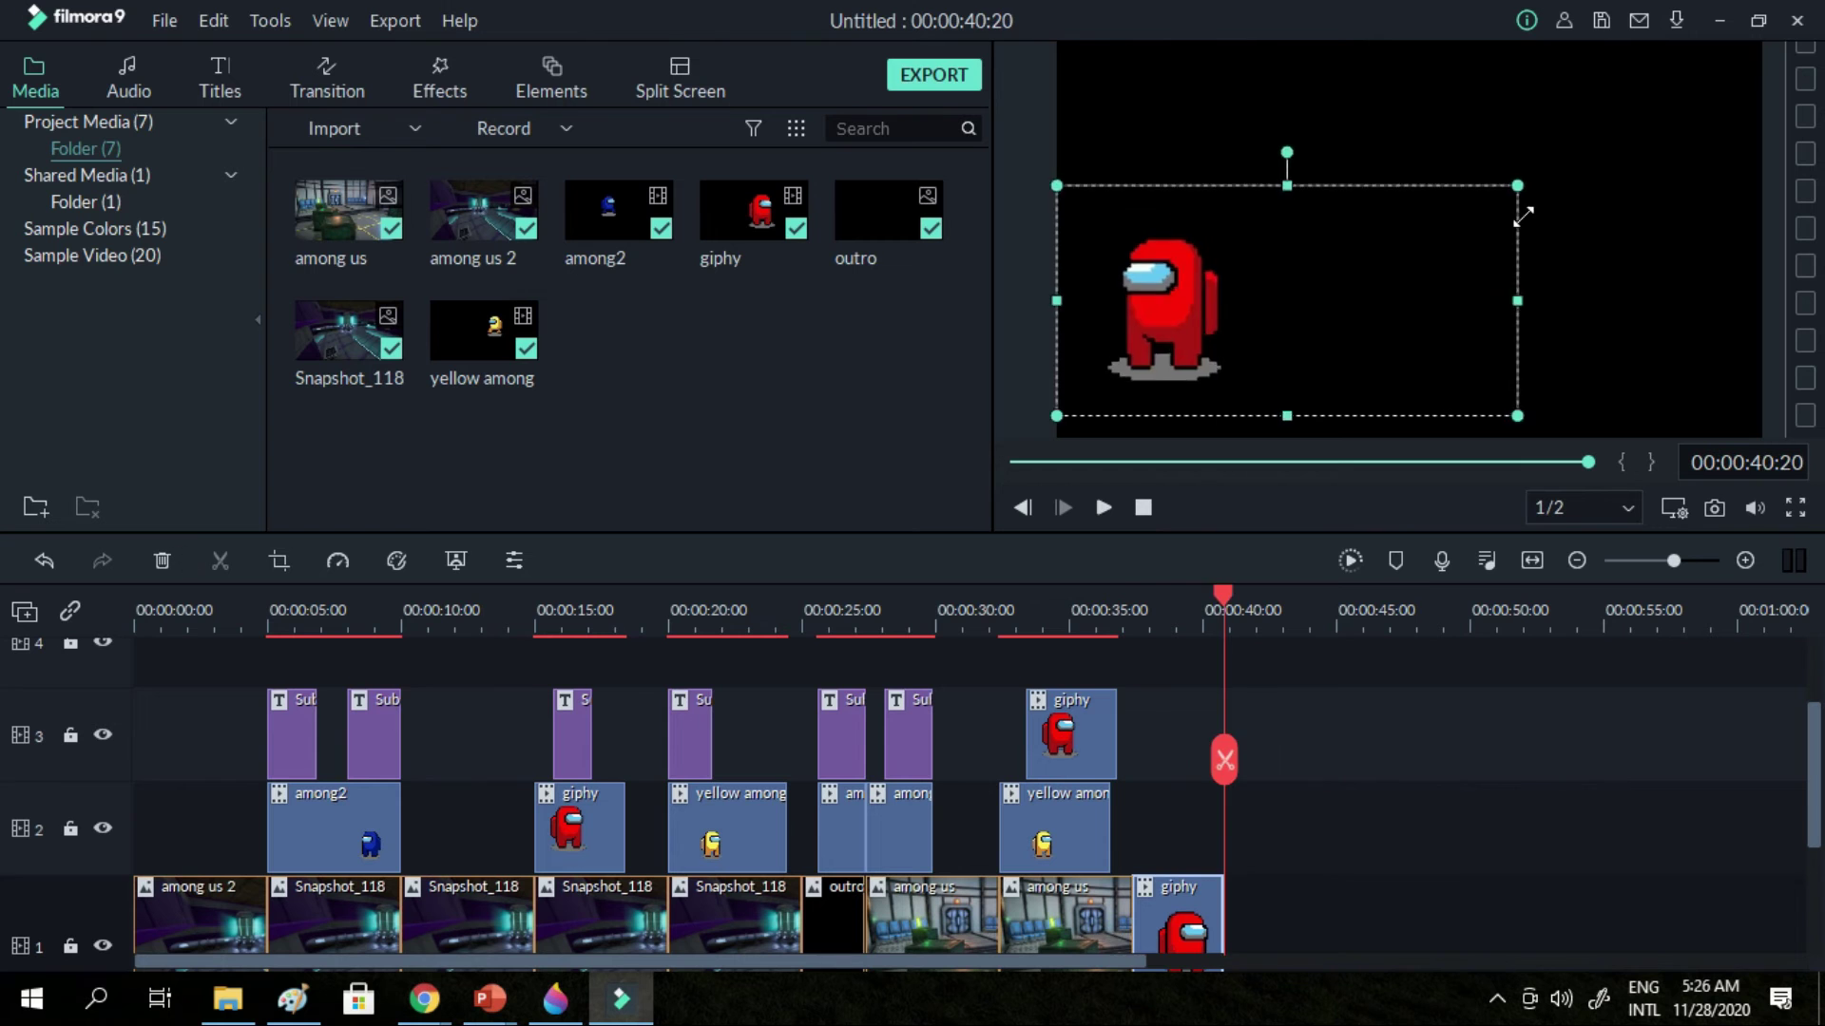
{"action": "left_click_drag", "start_coordinate": [1227, 602], "coordinate": [1077, 616]}
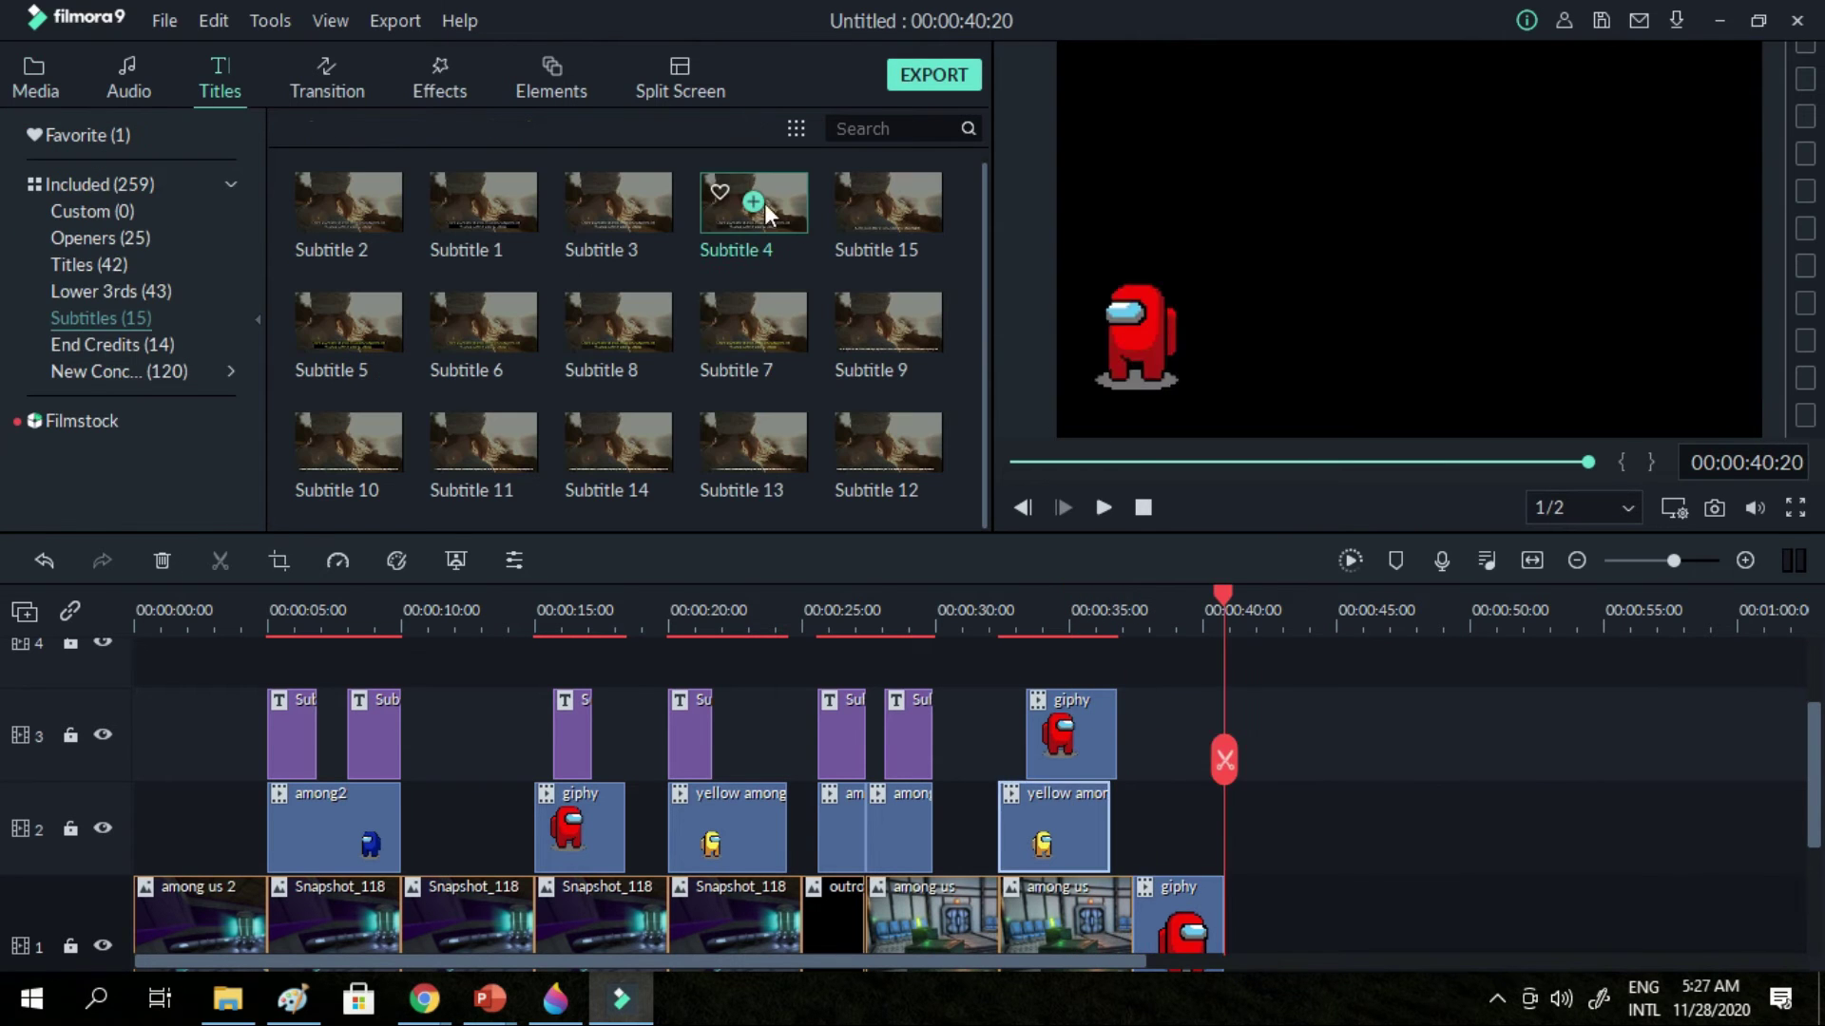
Add a shortened Subtitle 4 caption on track 4 above the giphy overlay and play the section
{"action": "left_click", "coordinate": [750, 196]}
{"action": "left_click_drag", "start_coordinate": [1228, 914], "coordinate": [1098, 661]}
{"action": "left_click", "coordinate": [1042, 617]}
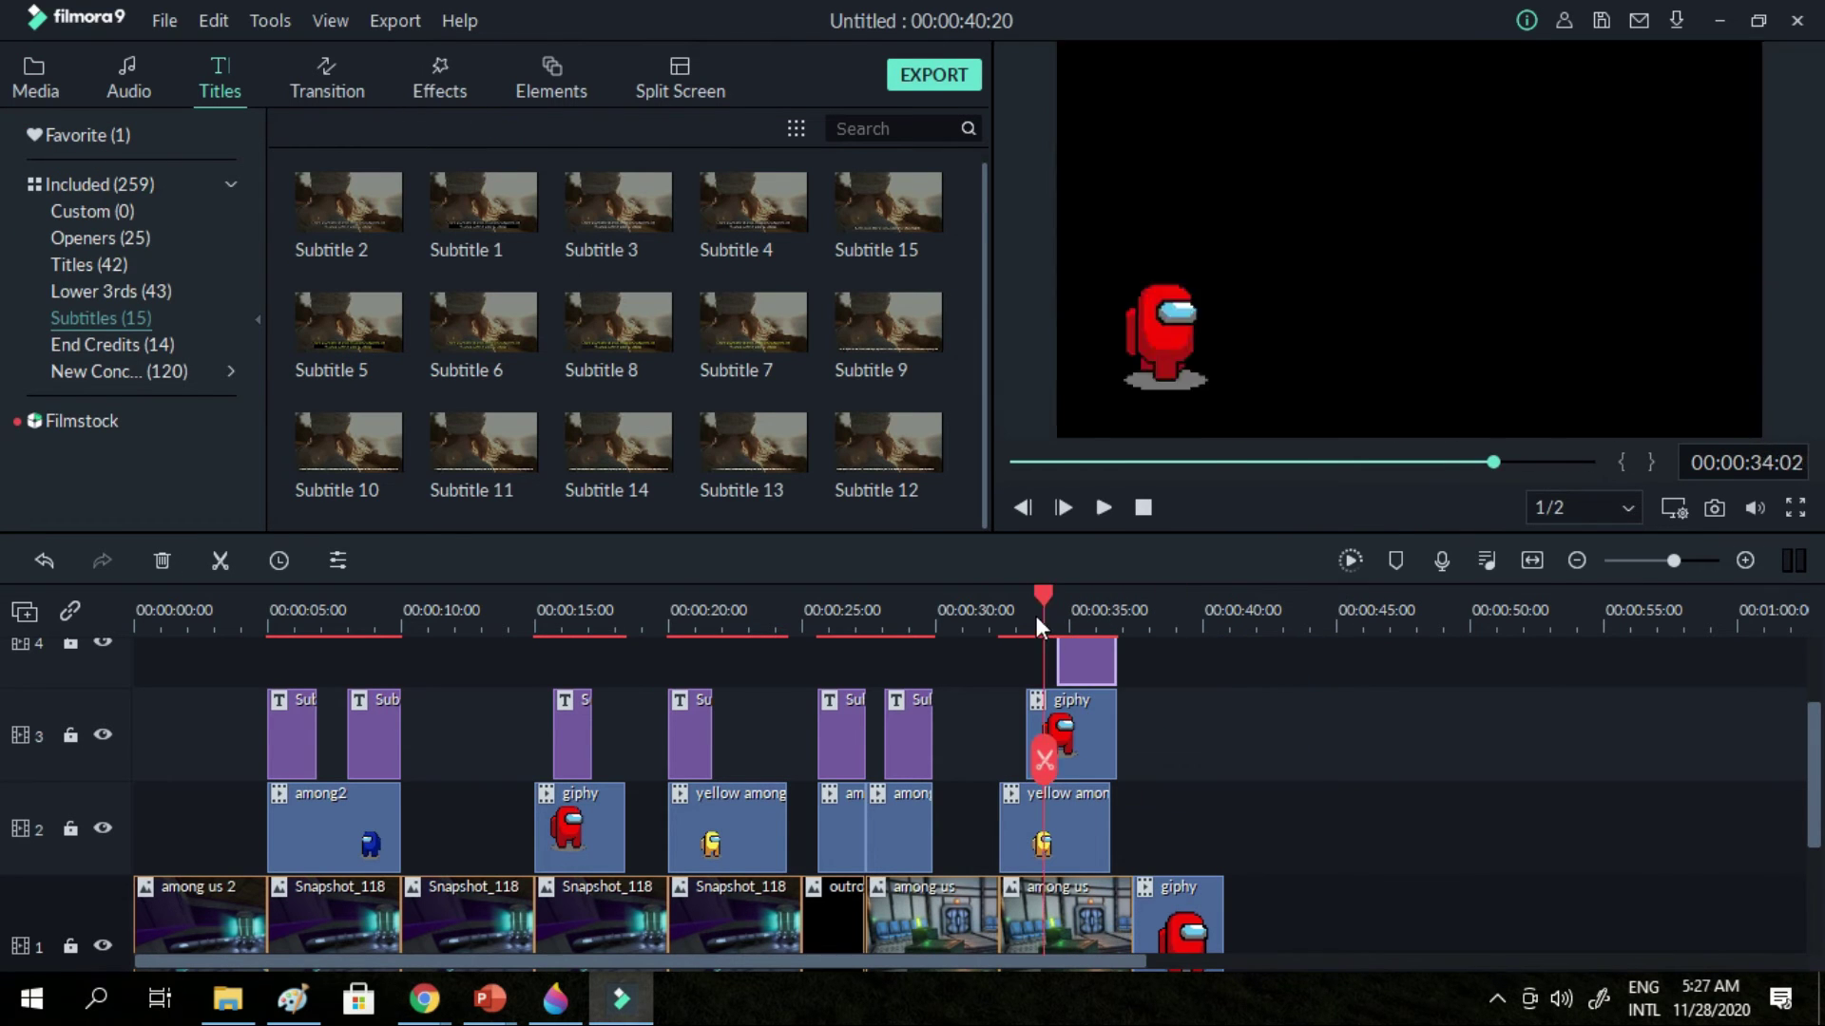
{"action": "left_click", "coordinate": [1099, 508]}
{"action": "left_click", "coordinate": [1099, 508]}
Change the caption's text to "ma sel...!" and move it over the last giphy clip
{"action": "double_click", "coordinate": [1302, 400]}
{"action": "key", "text": "BackSpace"}
{"action": "key", "text": "BackSpace"}
{"action": "key", "text": "BackSpace"}
{"action": "key", "text": "BackSpace"}
{"action": "key", "text": "BackSpace"}
{"action": "key", "text": "BackSpace"}
{"action": "key", "text": "BackSpace"}
{"action": "key", "text": "BackSpace"}
{"action": "key", "text": "BackSpace"}
{"action": "key", "text": "BackSpace"}
{"action": "key", "text": "BackSpace"}
{"action": "key", "text": "BackSpace"}
{"action": "key", "text": "BackSpace"}
{"action": "key", "text": "BackSpace"}
{"action": "key", "text": "BackSpace"}
{"action": "key", "text": "BackSpace"}
{"action": "key", "text": "BackSpace"}
{"action": "key", "text": "BackSpace"}
{"action": "key", "text": "BackSpace"}
{"action": "key", "text": "BackSpace"}
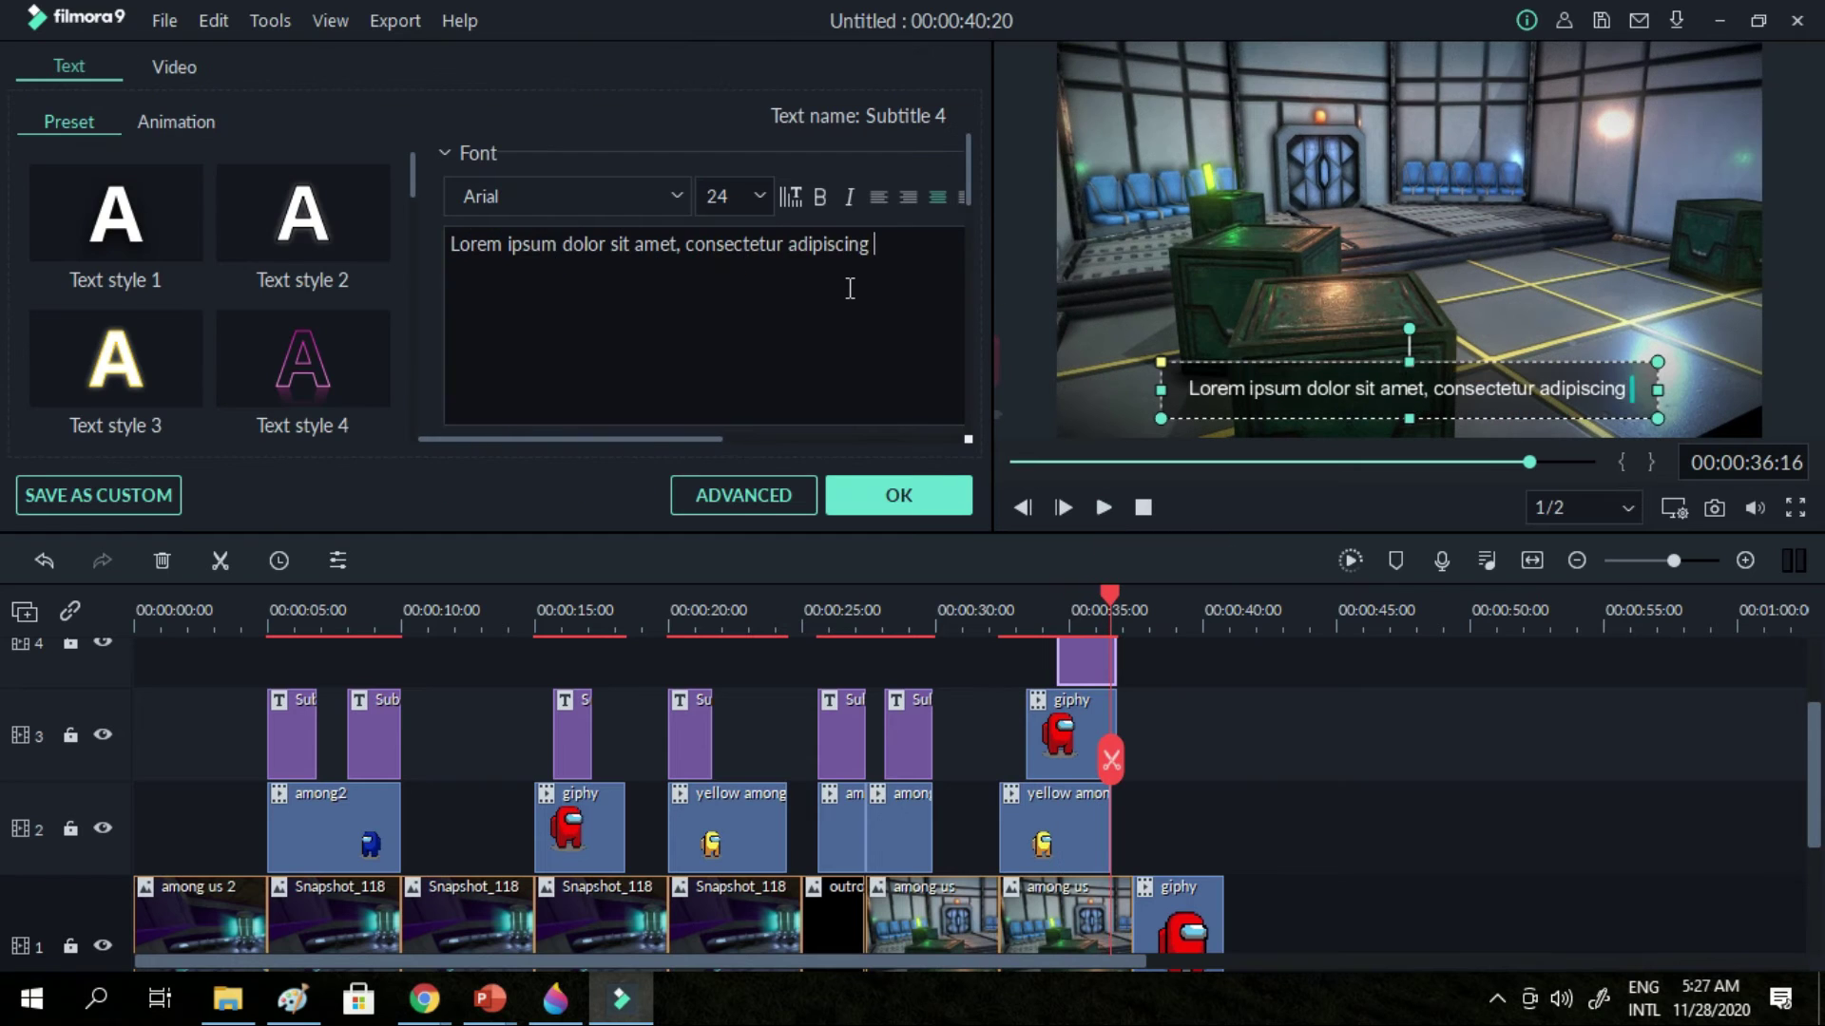
{"action": "left_click_drag", "start_coordinate": [1088, 663], "coordinate": [1194, 663]}
{"action": "left_click", "coordinate": [1189, 615]}
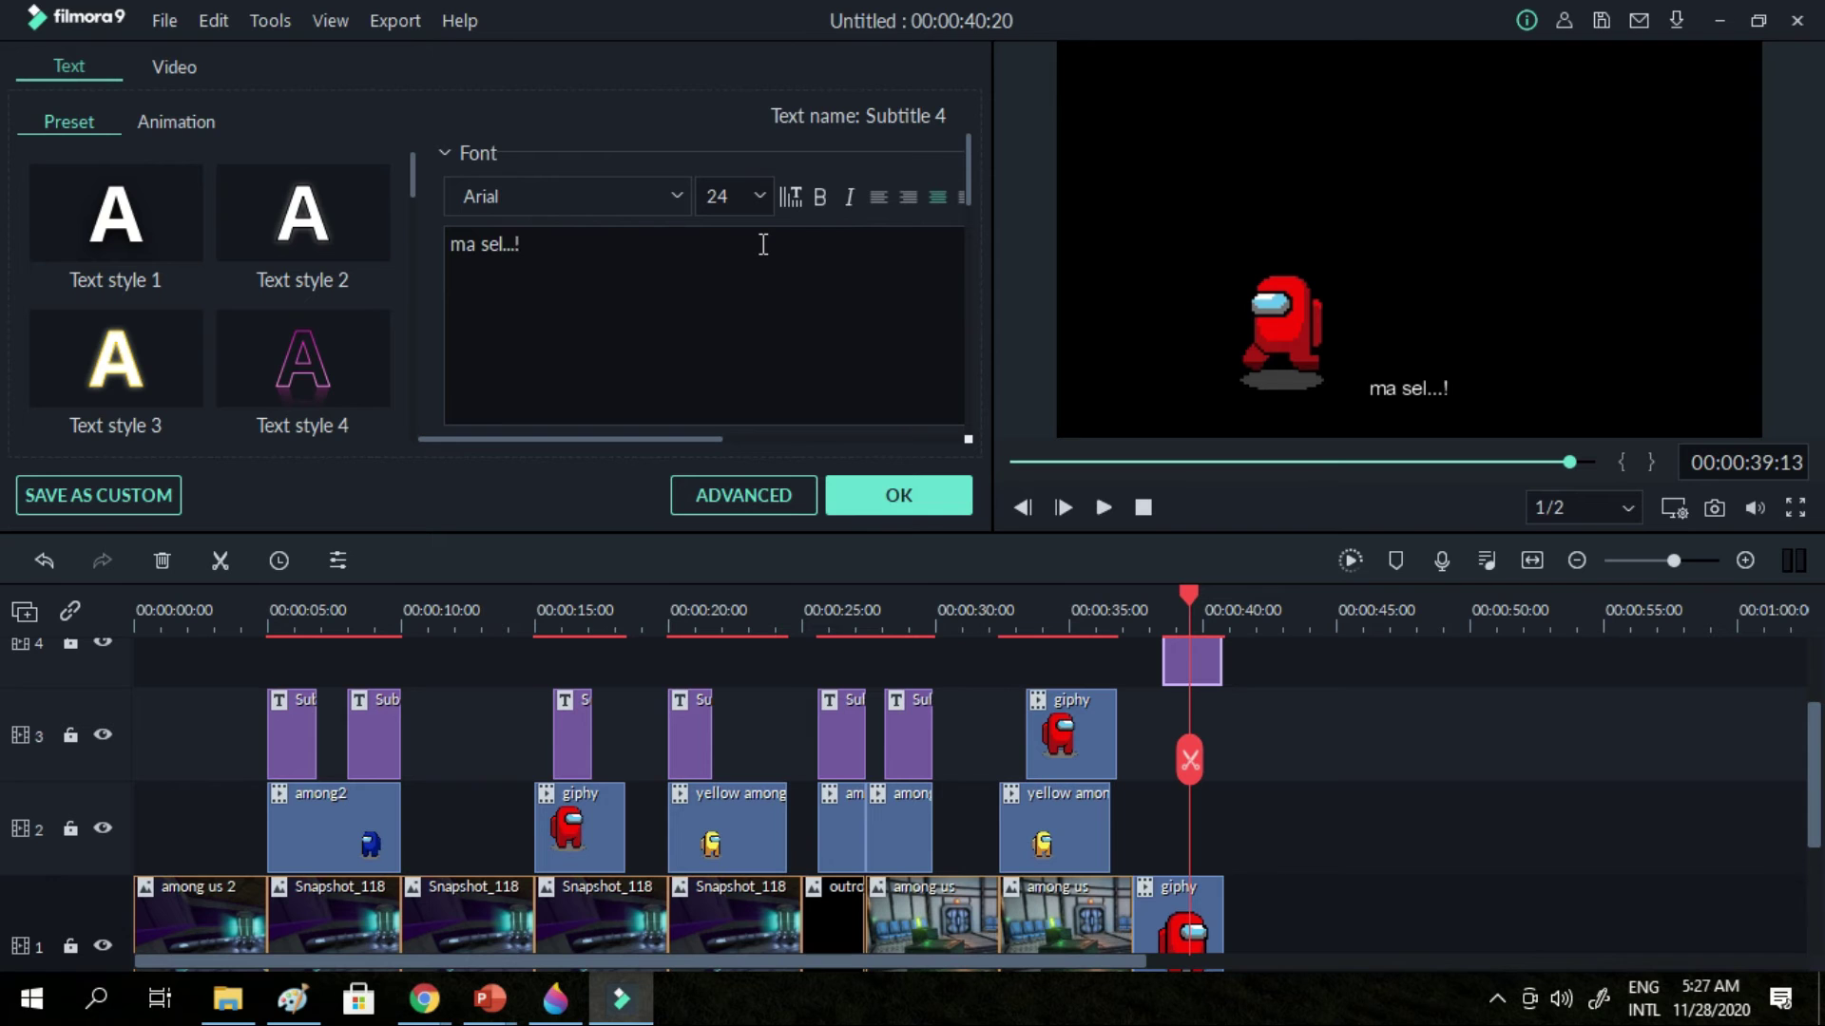
{"action": "left_click", "coordinate": [941, 496]}
Shorten the "ma sel...!" caption on track 4 and shift it closer to the start of the last giphy clip
{"action": "left_click_drag", "start_coordinate": [1221, 650], "coordinate": [1207, 646]}
{"action": "left_click_drag", "start_coordinate": [1813, 709], "coordinate": [1811, 808]}
{"action": "left_click", "coordinate": [1209, 846]}
{"action": "scroll", "coordinate": [1799, 789], "scroll_direction": "up", "scroll_amount": 2}
{"action": "left_click", "coordinate": [1171, 662]}
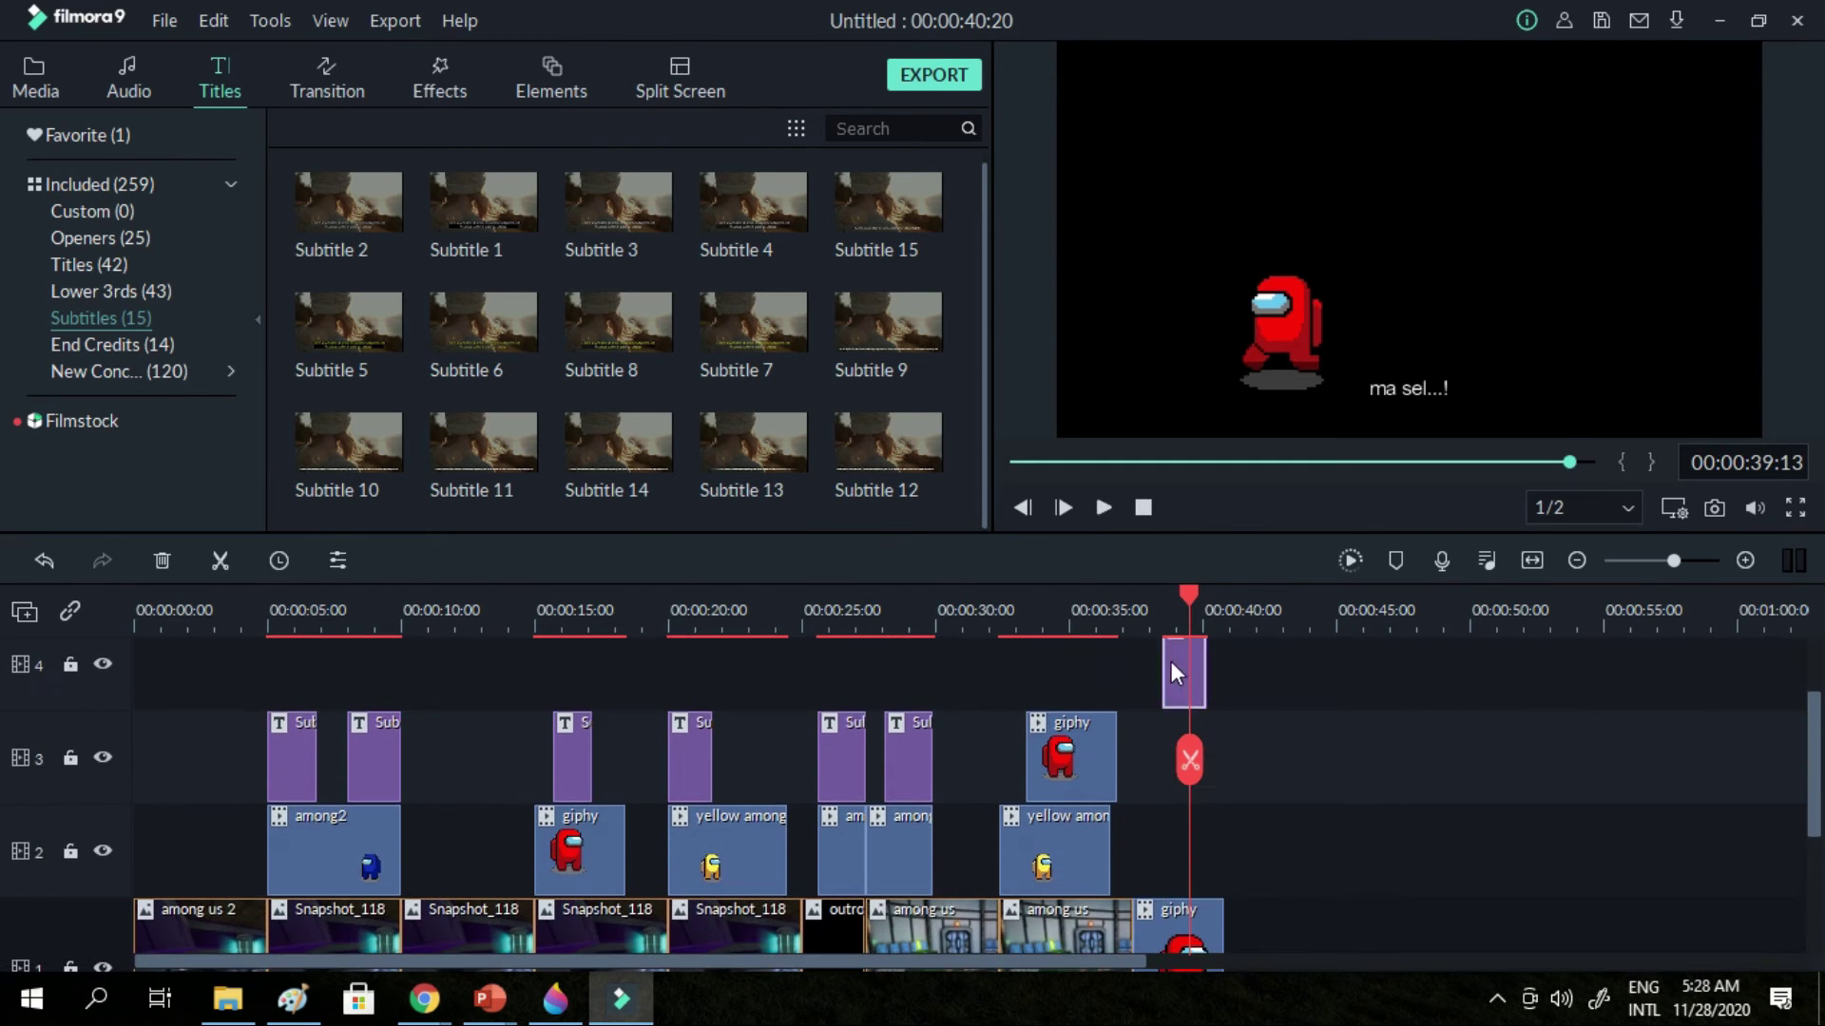
Add a shortened Subtitle 4 caption on track 2 reading "asan ka...? yohoooo! ma sel...1", position it higher in the frame, and play it
{"action": "left_click", "coordinate": [752, 205]}
{"action": "left_click_drag", "start_coordinate": [1322, 840], "coordinate": [1223, 841]}
{"action": "left_click", "coordinate": [1198, 625]}
{"action": "double_click", "coordinate": [1424, 403]}
{"action": "left_click", "coordinate": [852, 272]}
{"action": "left_click", "coordinate": [898, 495]}
{"action": "left_click", "coordinate": [1102, 508]}
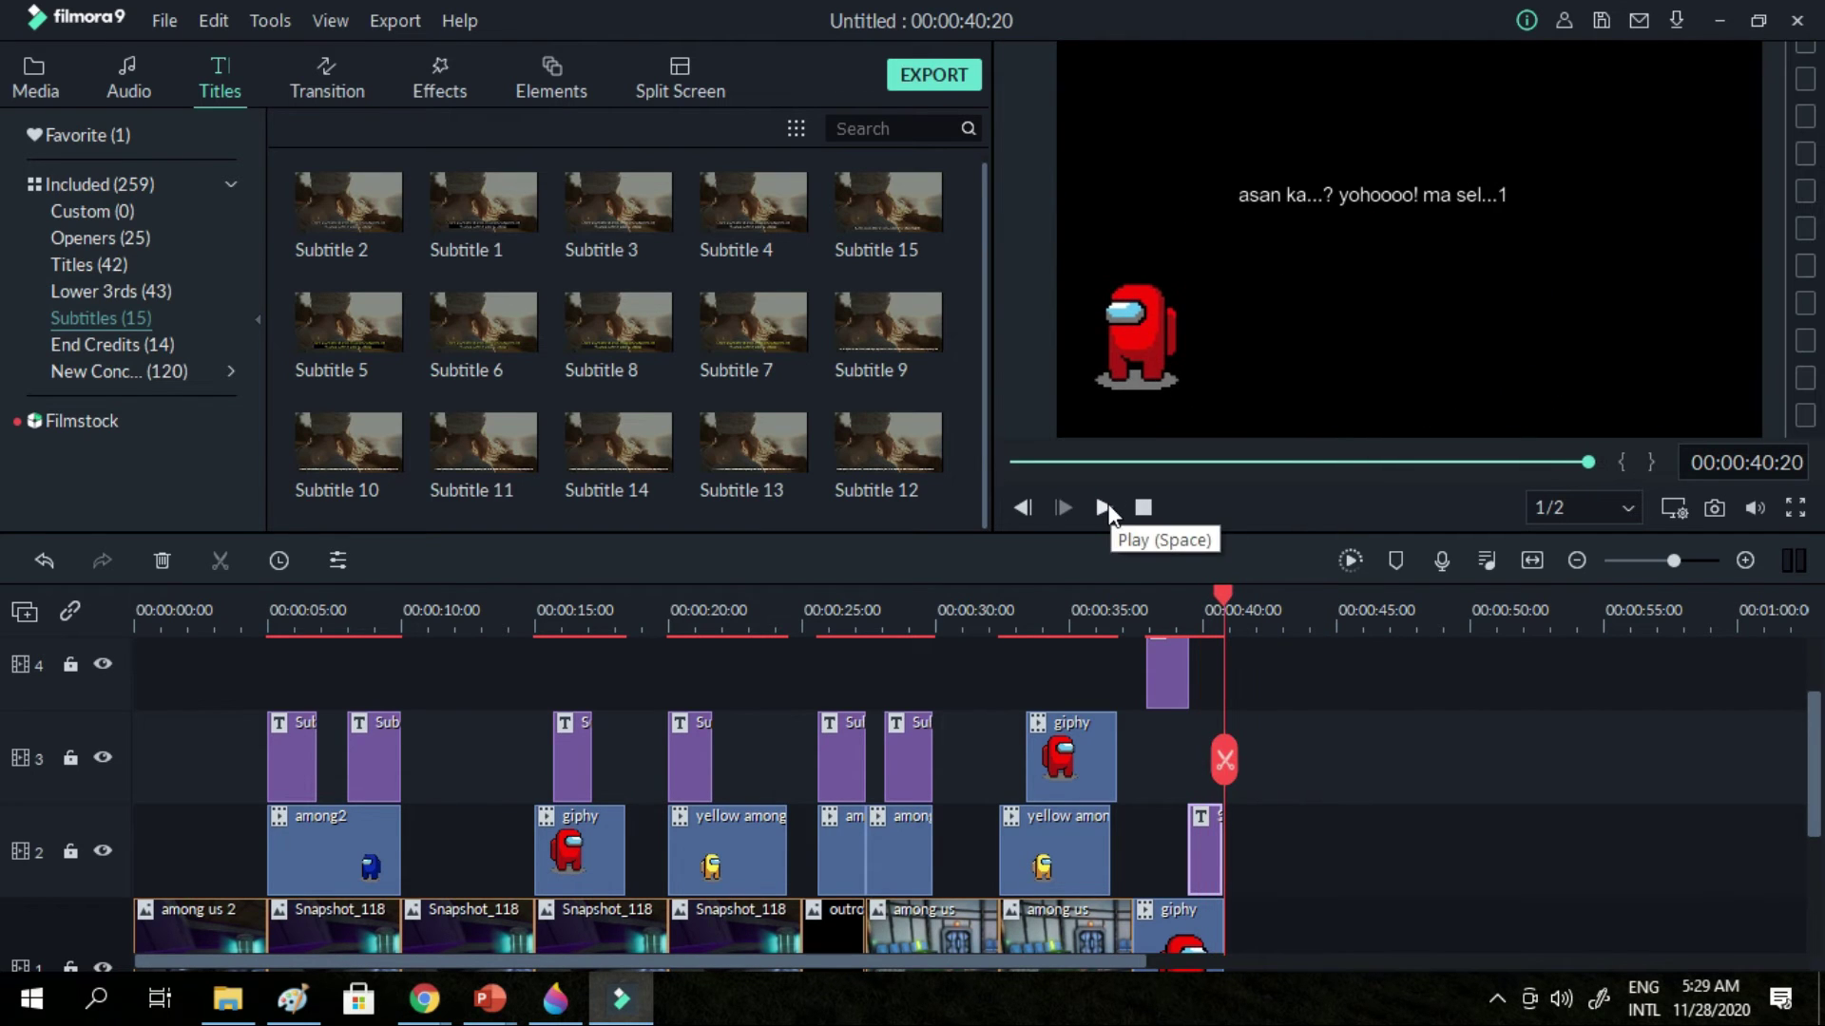
Add the yellow among clip to the end of track 1 and resize it, placing it at the frame's right edge
{"action": "left_click", "coordinate": [36, 79]}
{"action": "left_click", "coordinate": [485, 335]}
{"action": "left_click", "coordinate": [1322, 304]}
{"action": "left_click_drag", "start_coordinate": [1610, 45], "coordinate": [1553, 93]}
{"action": "left_click_drag", "start_coordinate": [1431, 240], "coordinate": [1817, 289]}
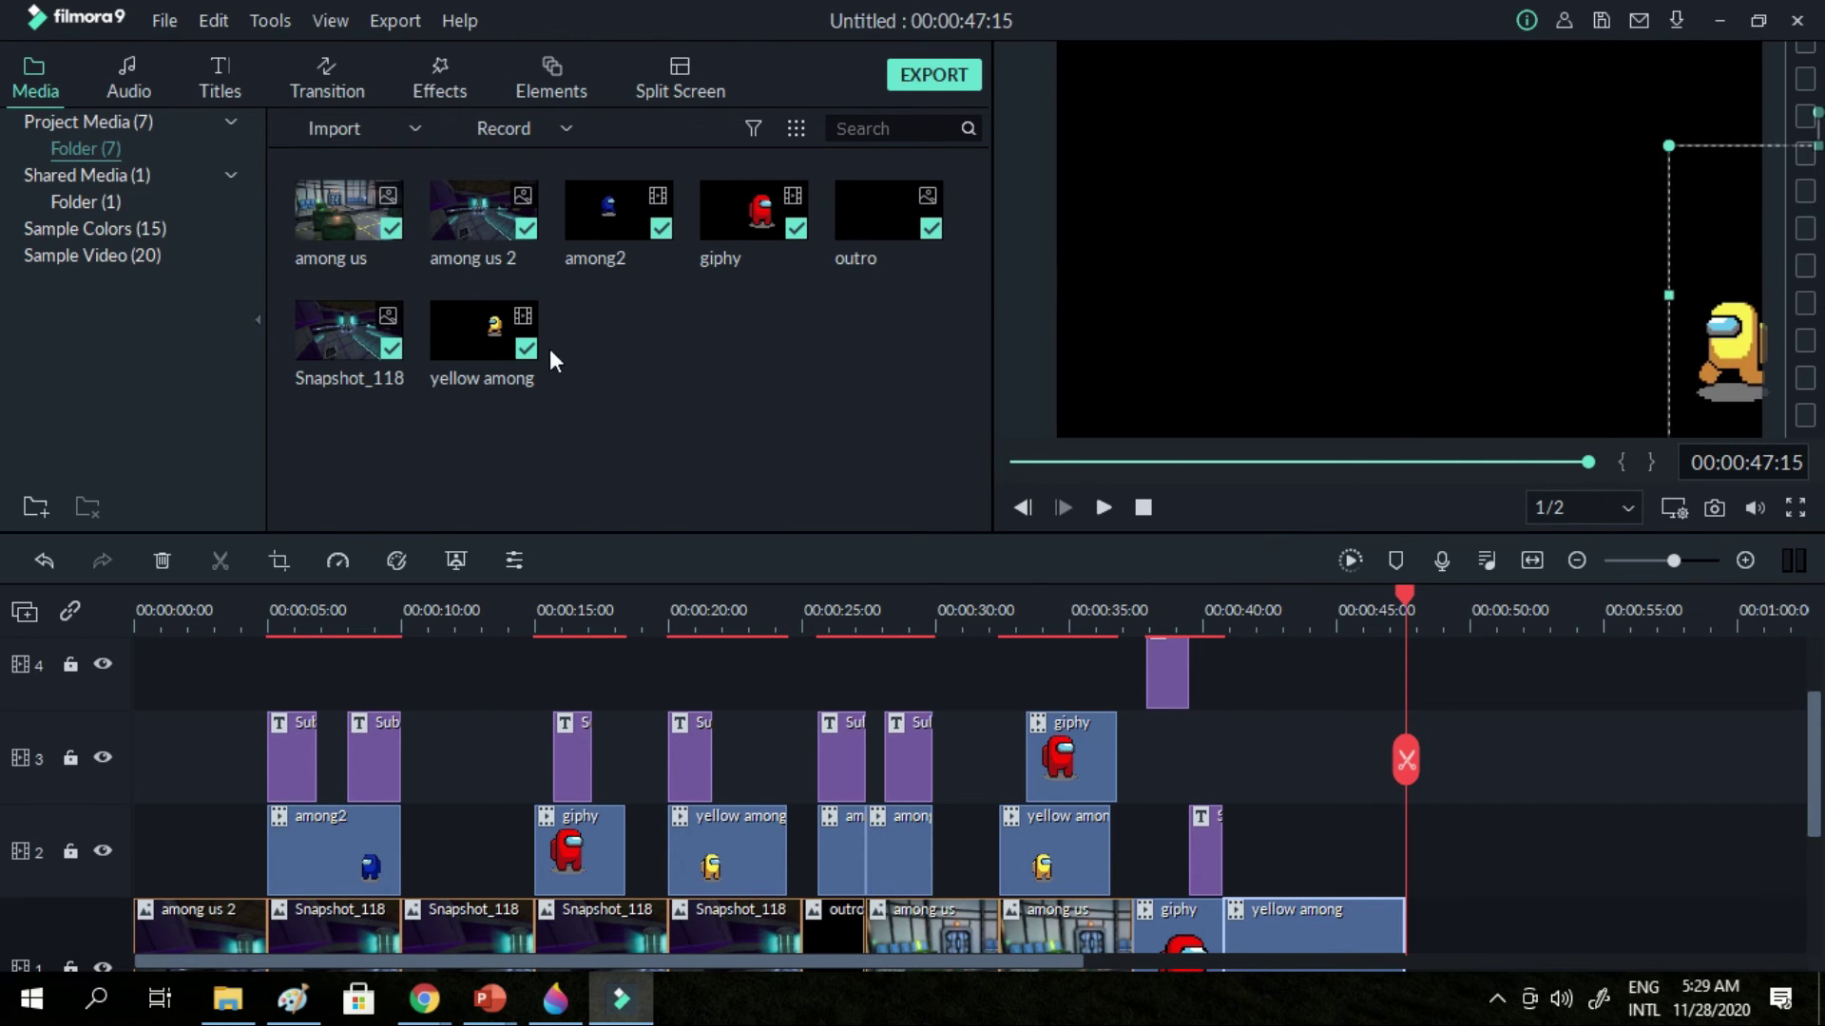
Add a Subtitle 4 caption after the last yellow among clip and set its text to "Hays ...ang hirap naman nya hanapin..."
{"action": "left_click", "coordinate": [222, 79]}
{"action": "left_click", "coordinate": [755, 206]}
{"action": "double_click", "coordinate": [1540, 400]}
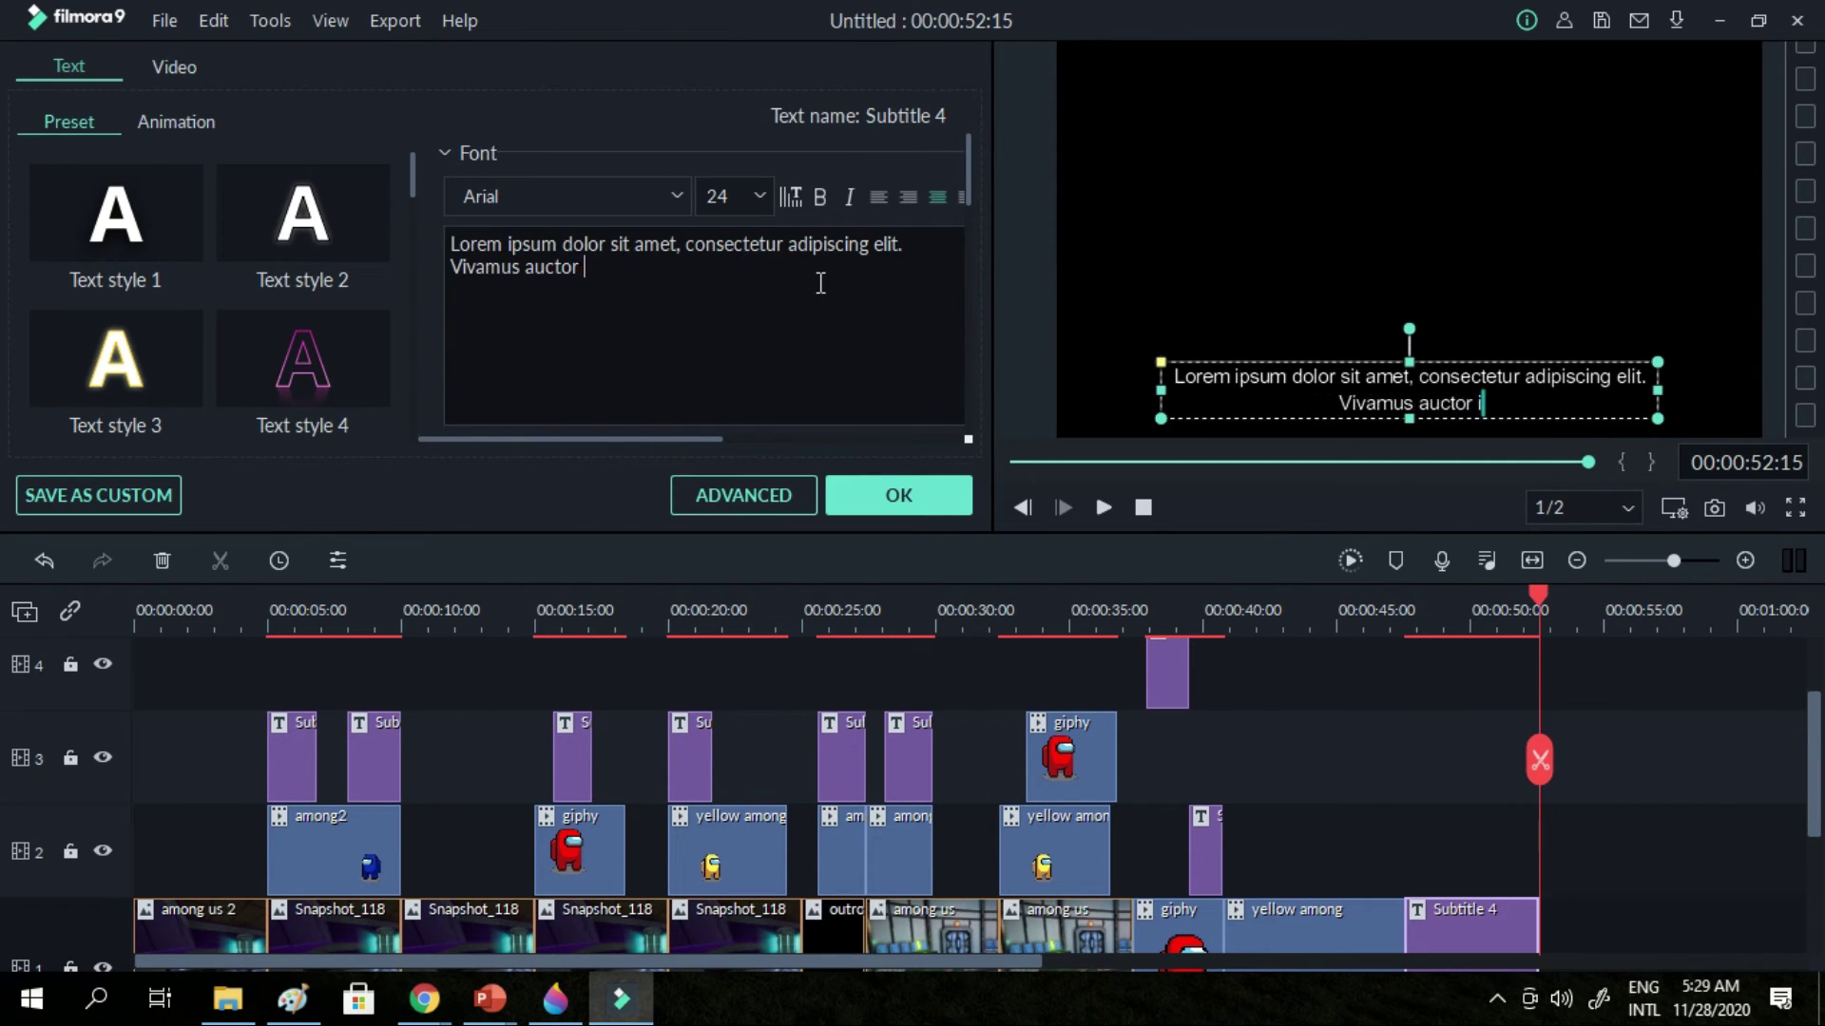
{"action": "key", "text": "BackSpace"}
{"action": "key", "text": "BackSpace"}
{"action": "key", "text": "BackSpace"}
{"action": "key", "text": "BackSpace"}
{"action": "key", "text": "BackSpace"}
{"action": "key", "text": "BackSpace"}
{"action": "key", "text": "BackSpace"}
{"action": "key", "text": "BackSpace"}
{"action": "key", "text": "BackSpace"}
{"action": "key", "text": "BackSpace"}
{"action": "key", "text": "BackSpace"}
{"action": "key", "text": "BackSpace"}
{"action": "key", "text": "BackSpace"}
{"action": "key", "text": "BackSpace"}
{"action": "key", "text": "BackSpace"}
{"action": "key", "text": "BackSpace"}
{"action": "key", "text": "BackSpace"}
{"action": "key", "text": "BackSpace"}
{"action": "key", "text": "BackSpace"}
{"action": "key", "text": "BackSpace"}
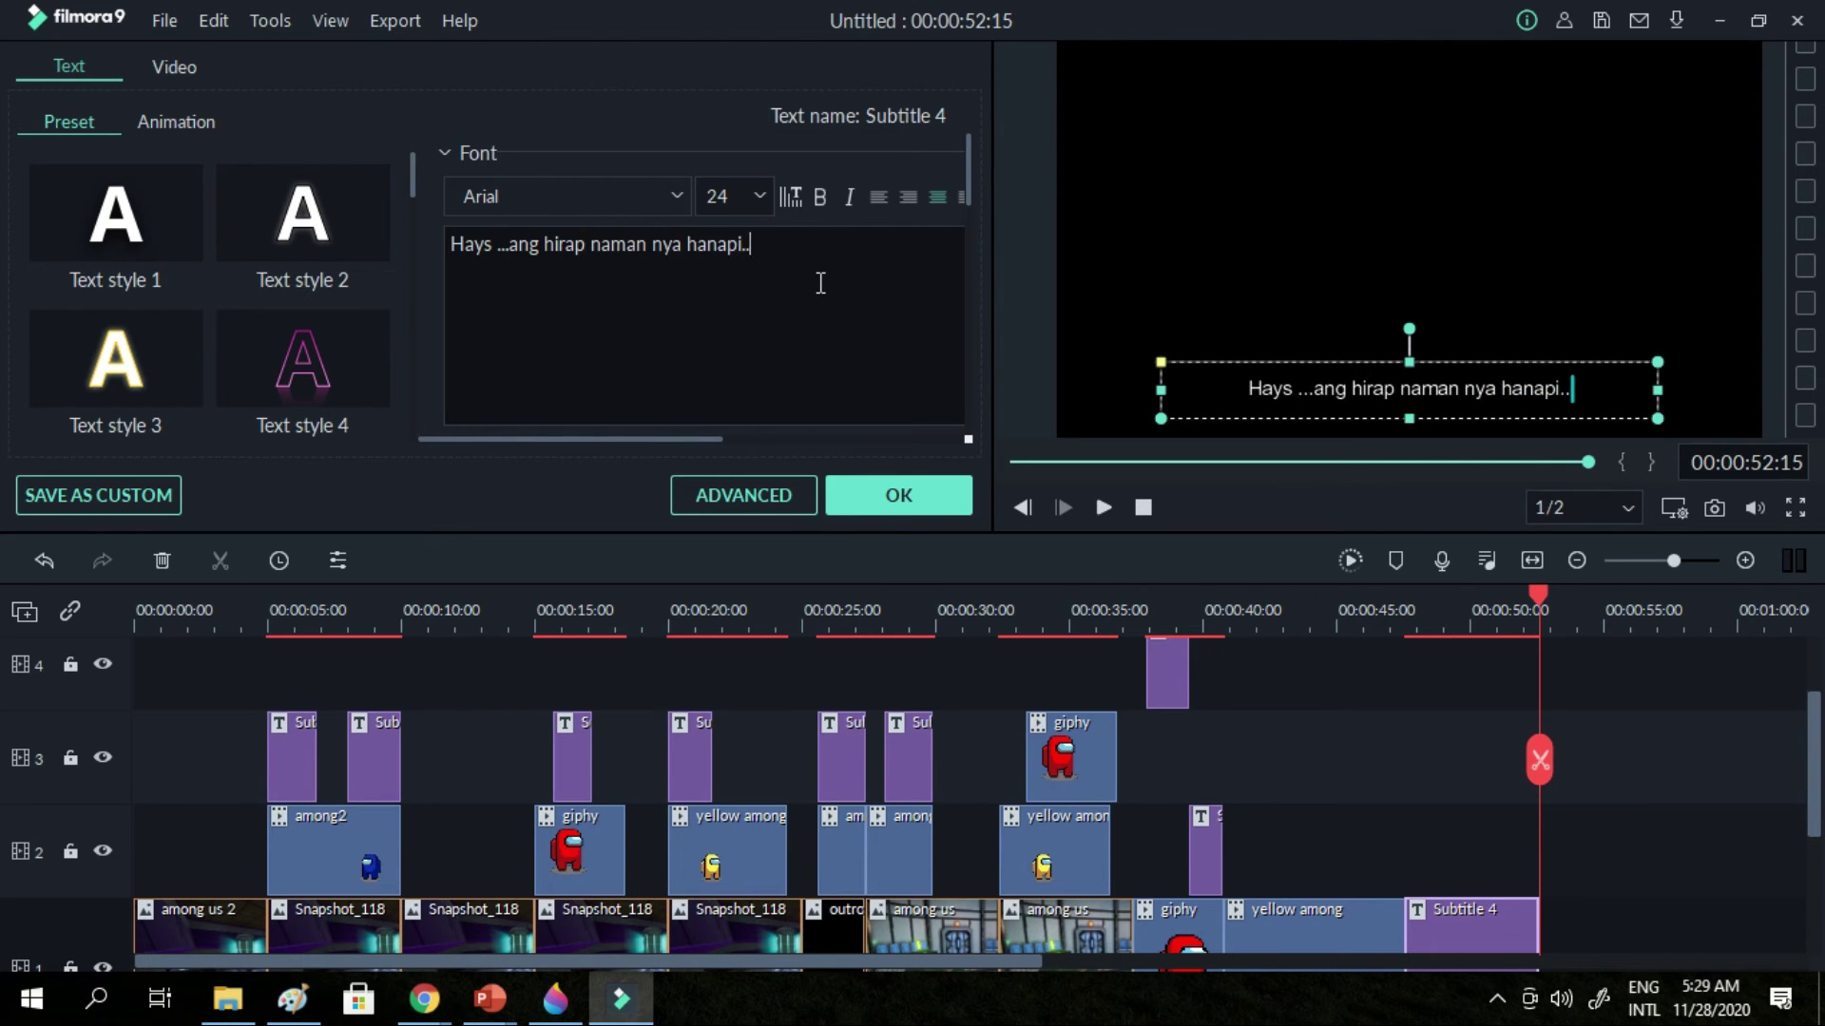
{"action": "left_click", "coordinate": [893, 510]}
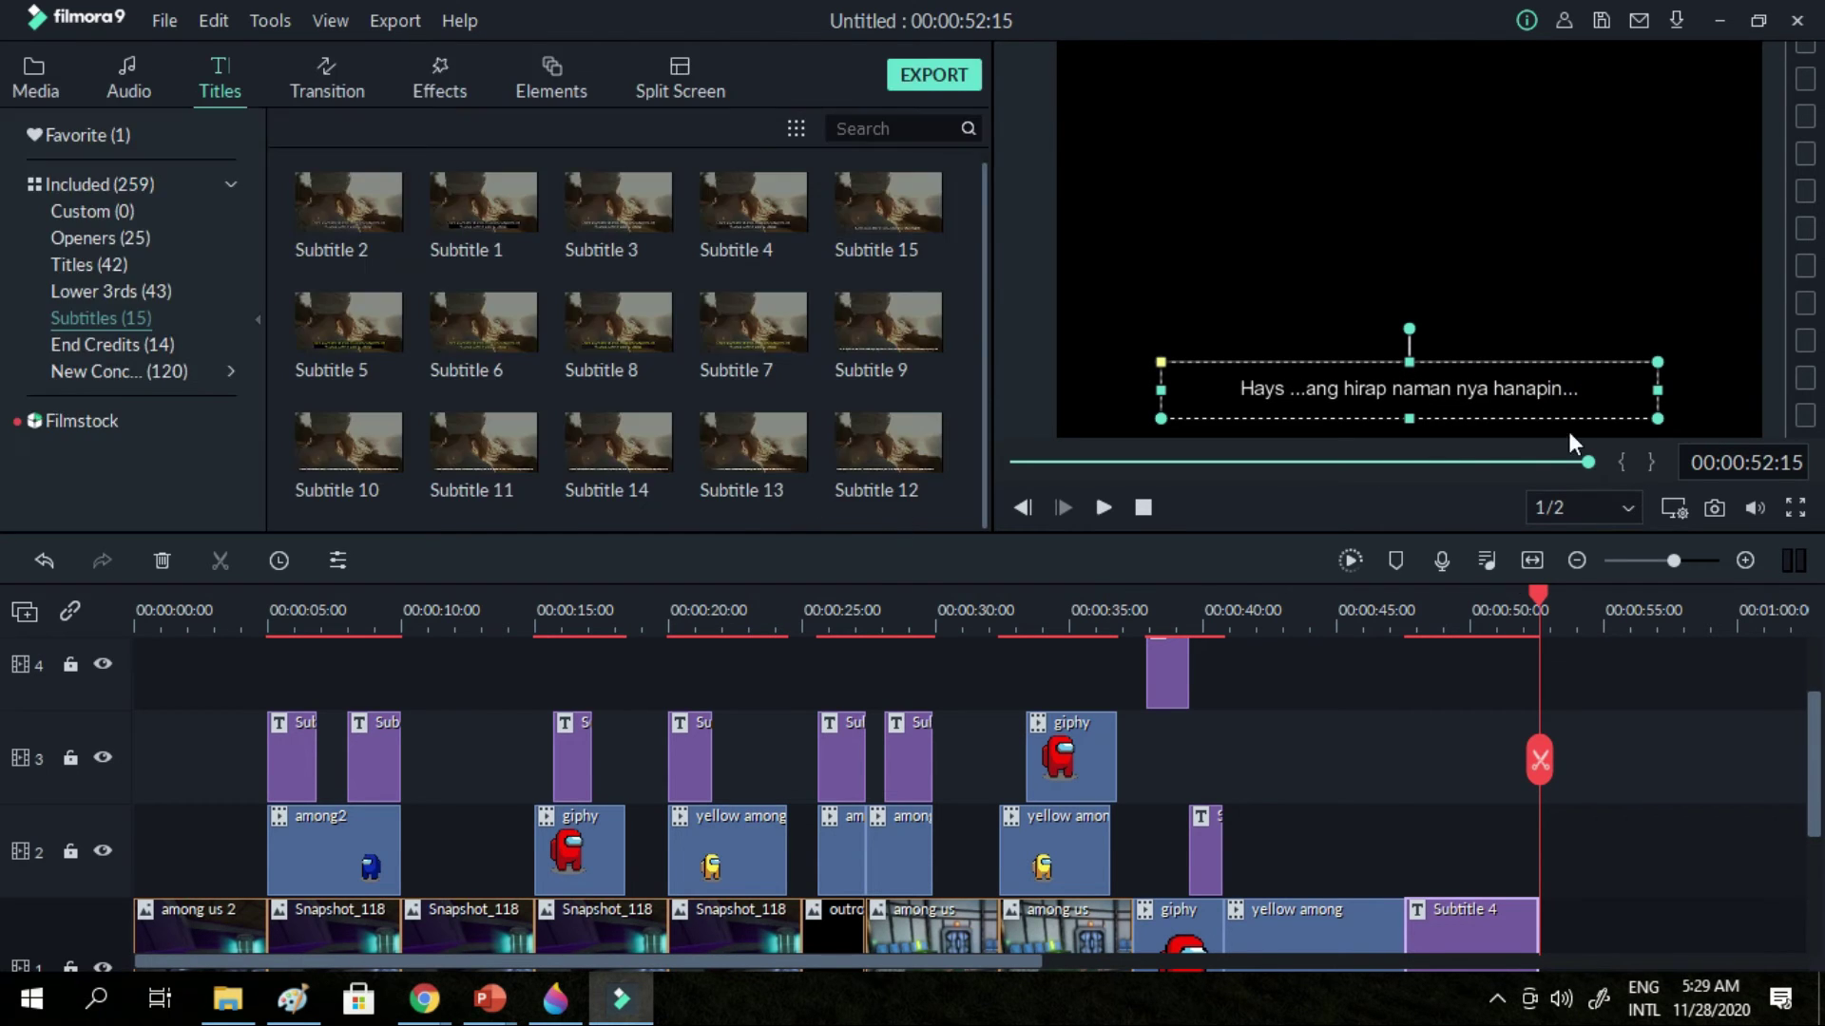
Move the "Hays ...ang hirap naman nya hanapin..." caption to track 2 above the end of the yellow among clip and play the section
{"action": "left_click_drag", "start_coordinate": [1475, 916], "coordinate": [1338, 853]}
{"action": "left_click", "coordinate": [1280, 622]}
{"action": "left_click", "coordinate": [1102, 508]}
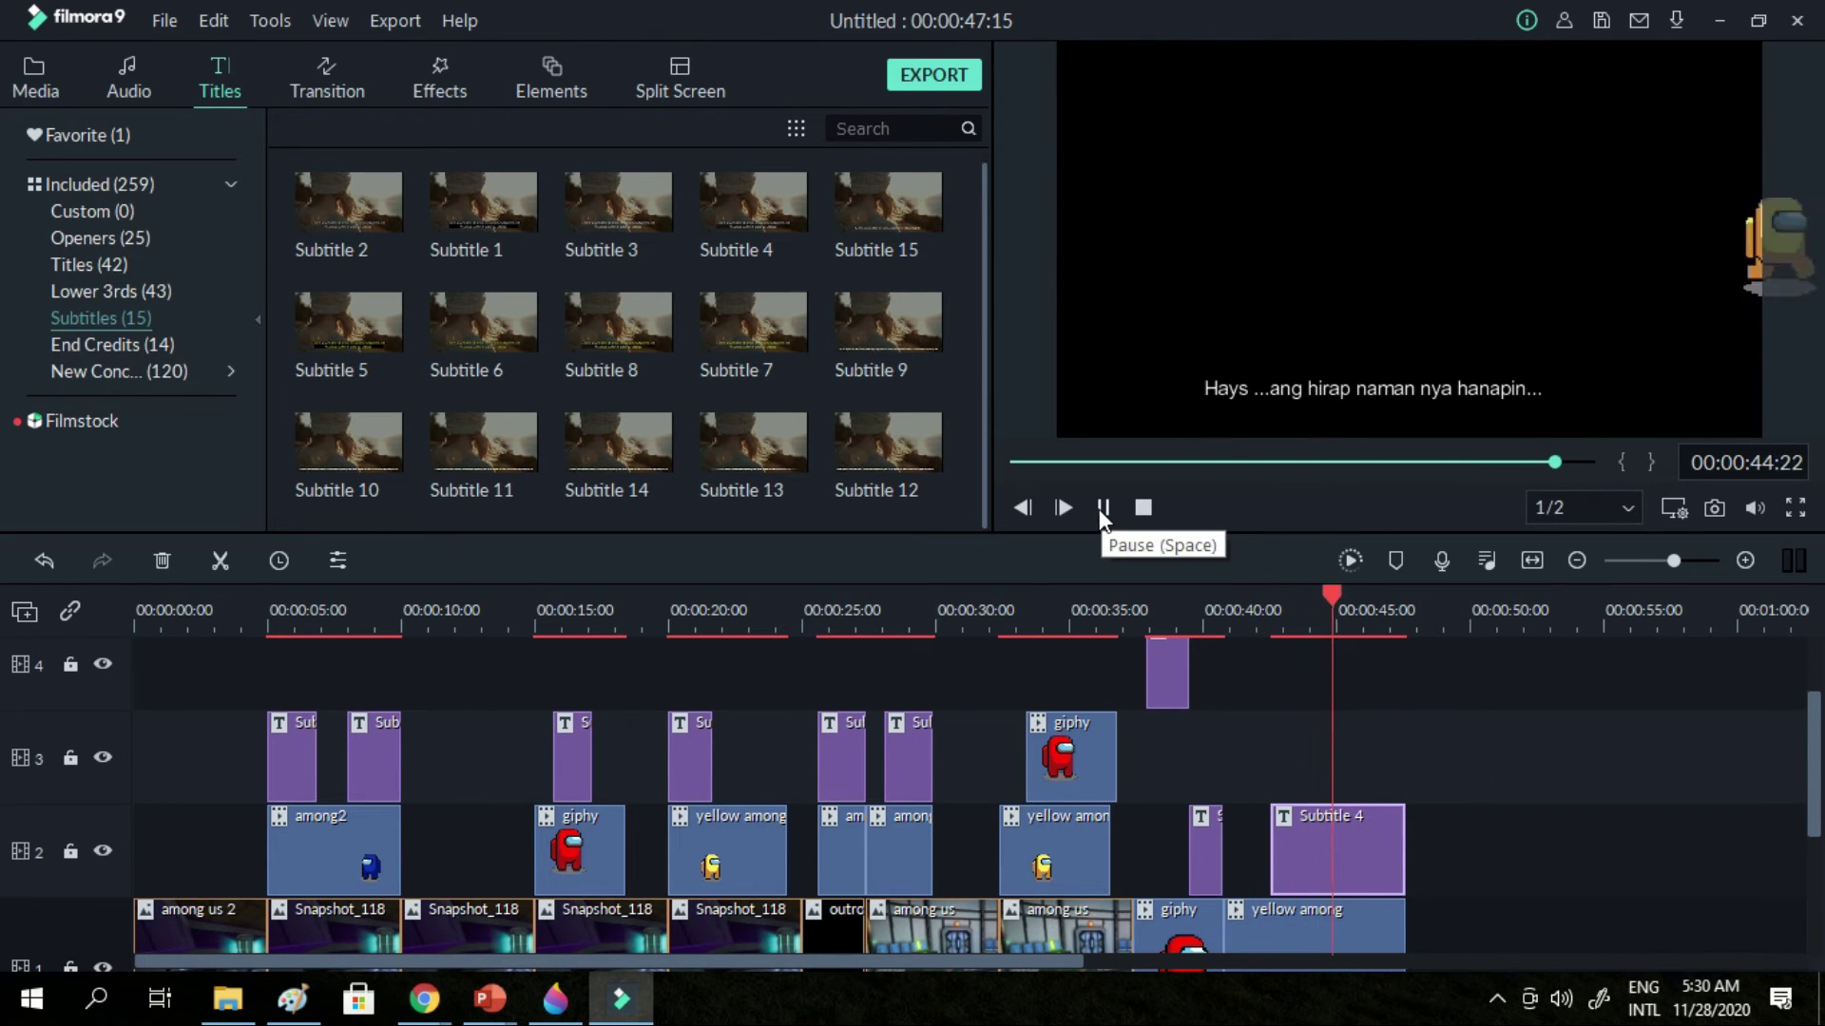
{"action": "left_click", "coordinate": [1102, 508]}
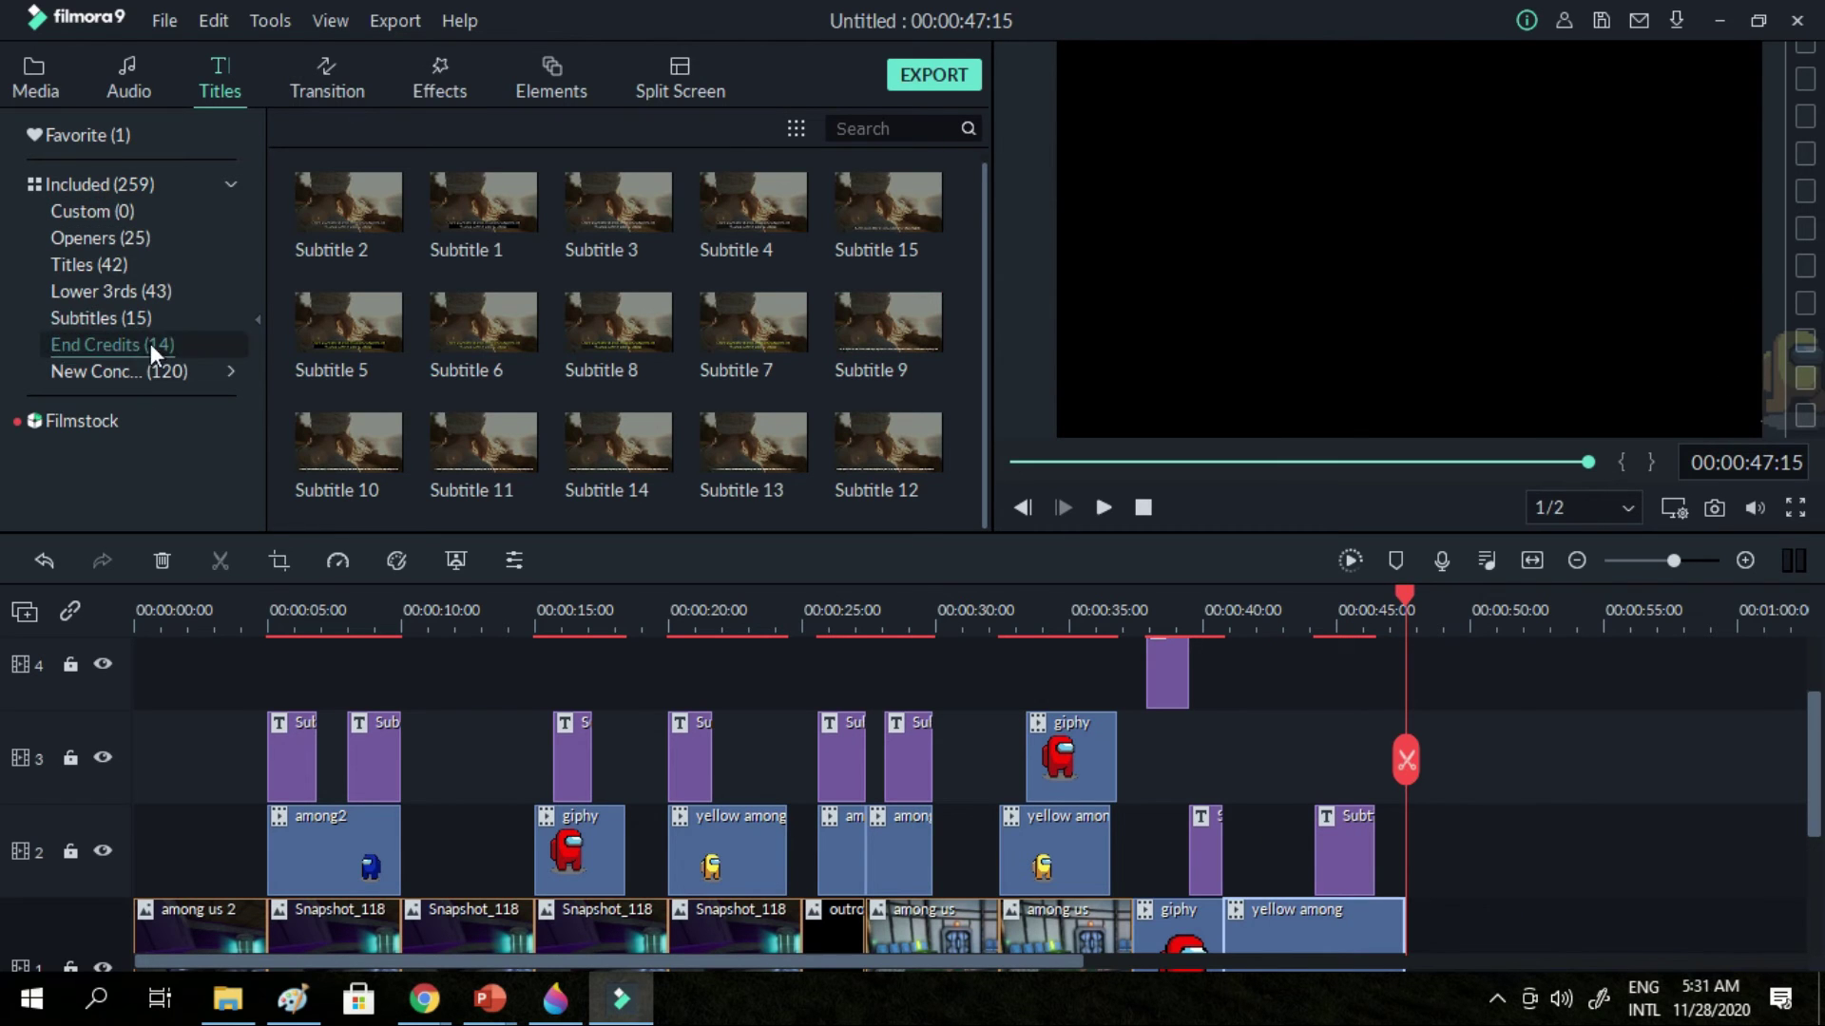
Add a Credit 12 end title, preview it, and move it to track 3 near the start of the timeline
{"action": "left_click", "coordinate": [150, 344]}
{"action": "left_click", "coordinate": [755, 205]}
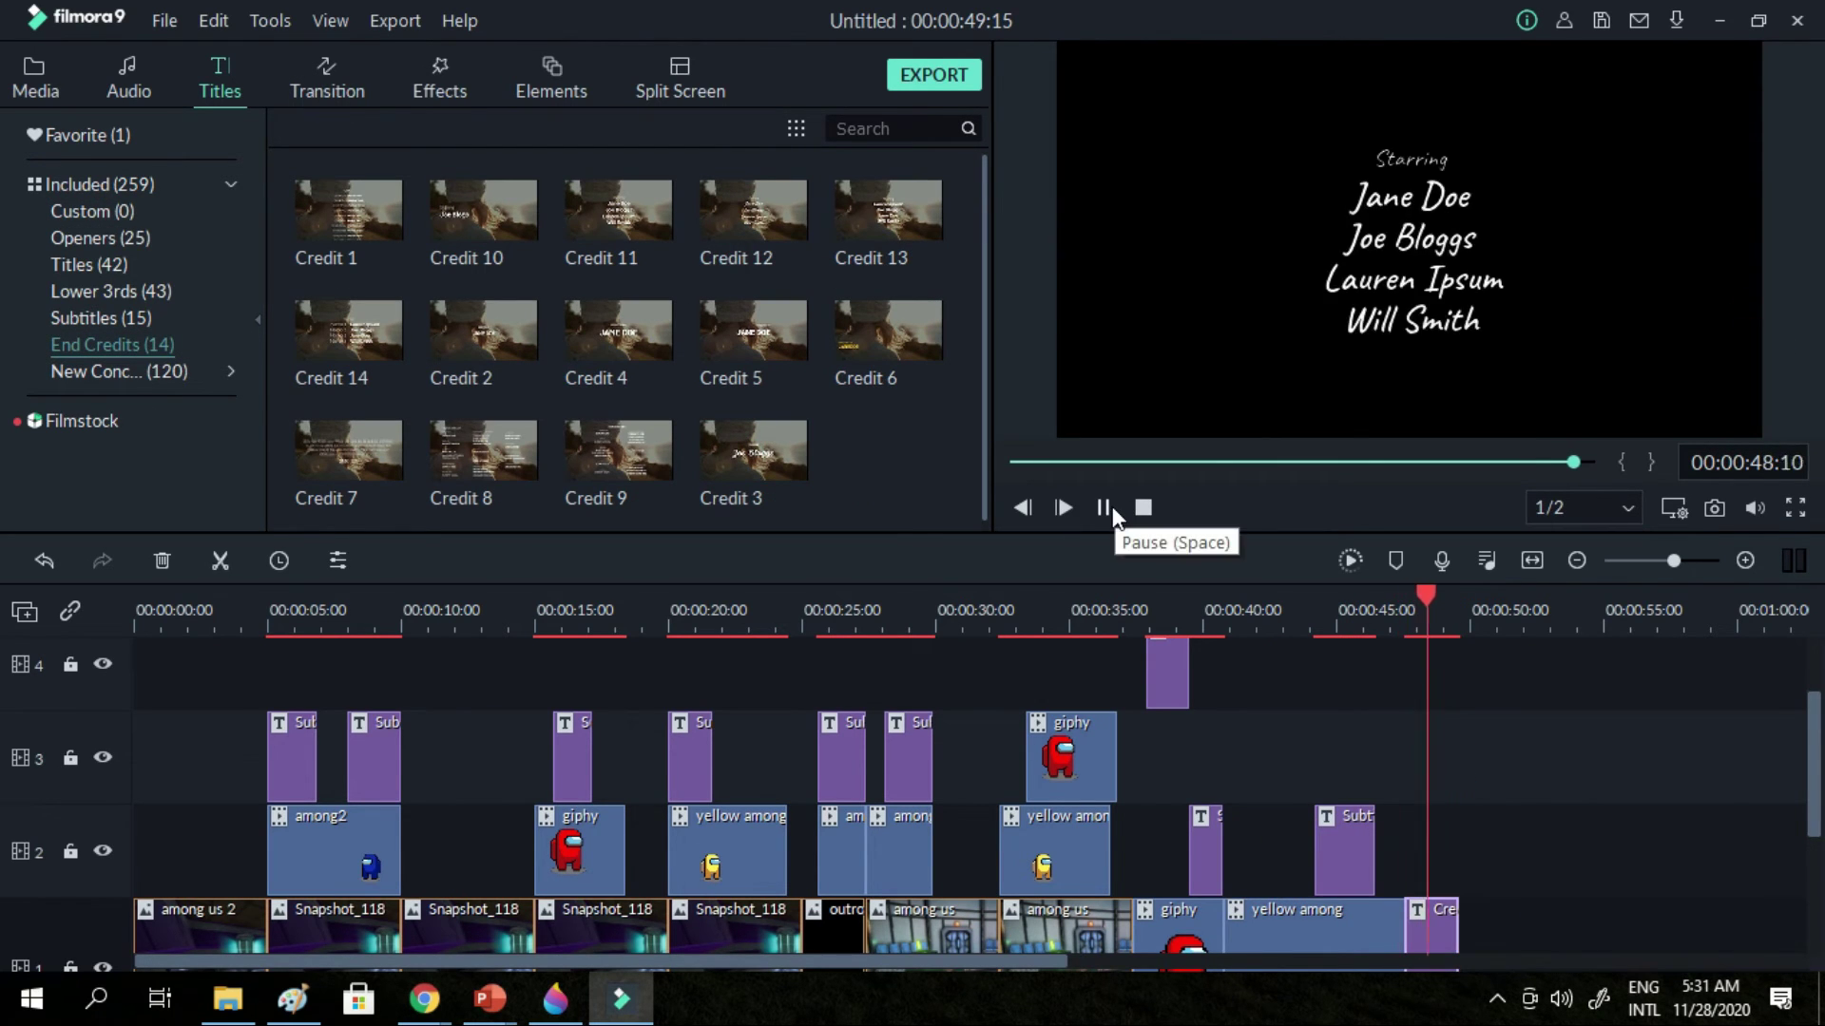
{"action": "left_click_drag", "start_coordinate": [1457, 916], "coordinate": [1532, 916]}
{"action": "left_click", "coordinate": [1406, 596]}
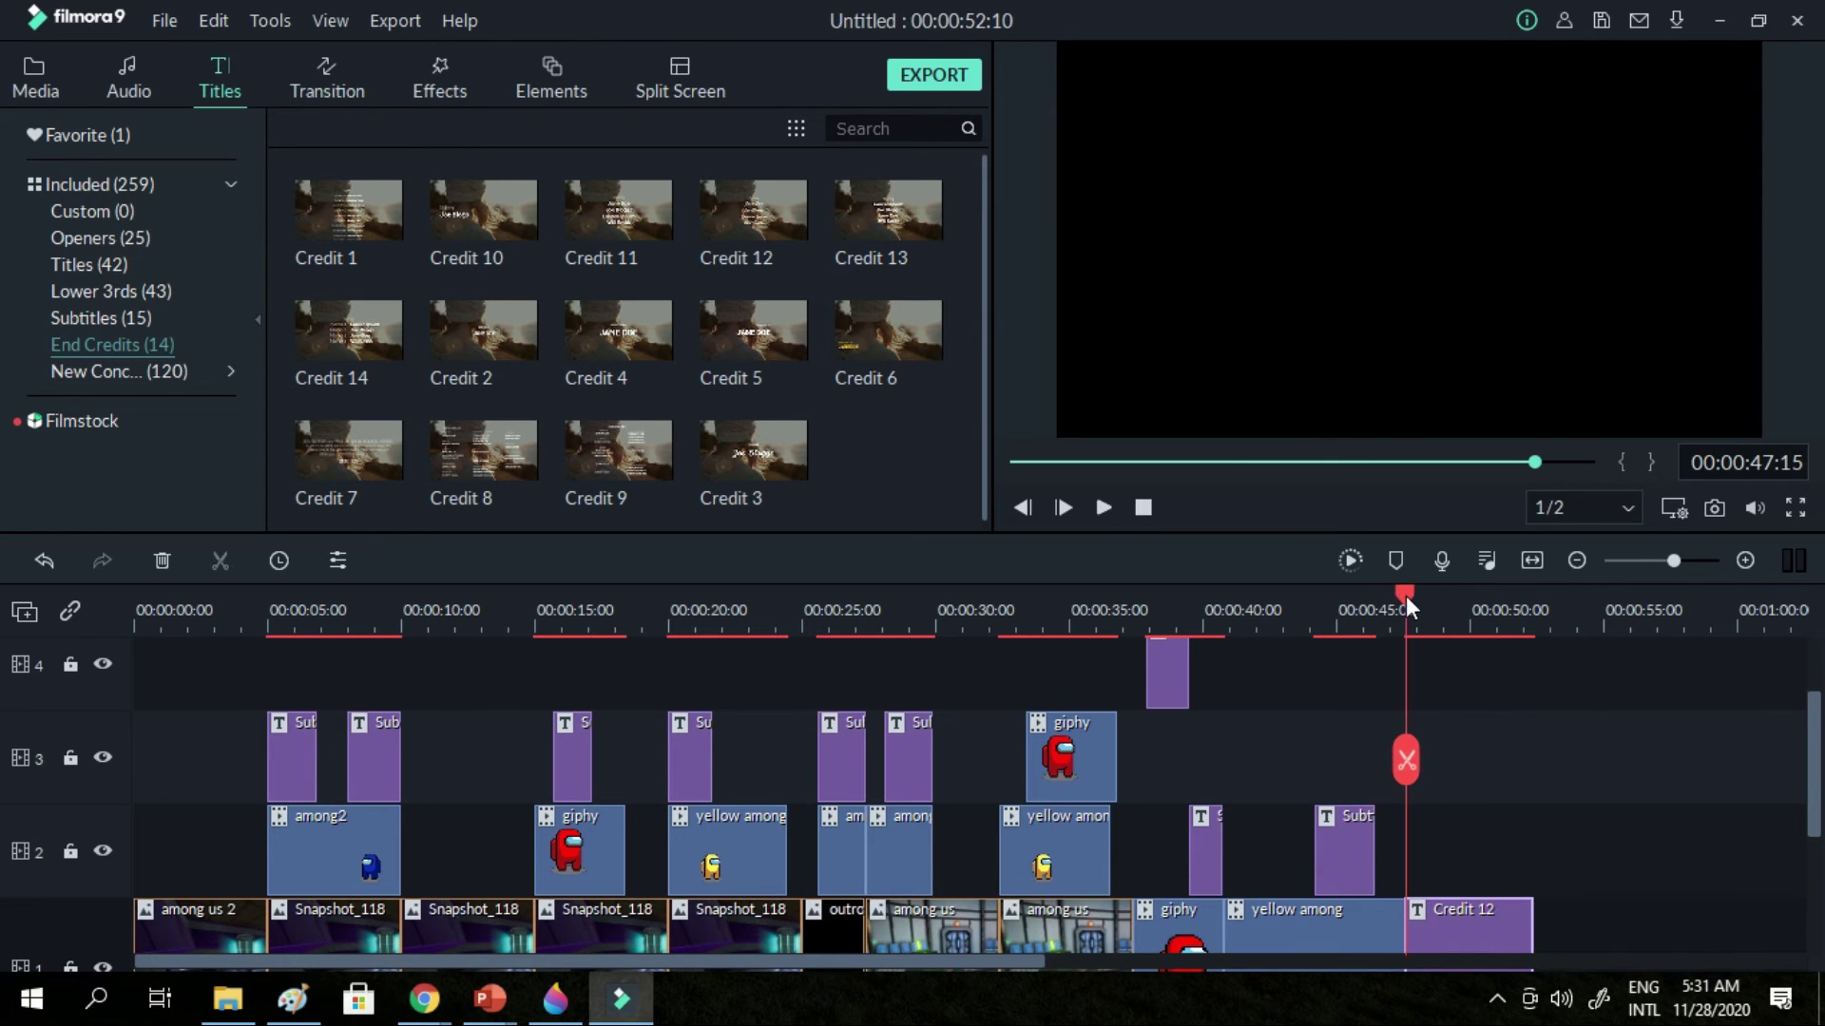
{"action": "left_click", "coordinate": [1102, 508]}
{"action": "left_click_drag", "start_coordinate": [1435, 930], "coordinate": [116, 755]}
Try a Title 2 title on track 2 above the opening outro clip and play it from the start
{"action": "left_click", "coordinate": [139, 242]}
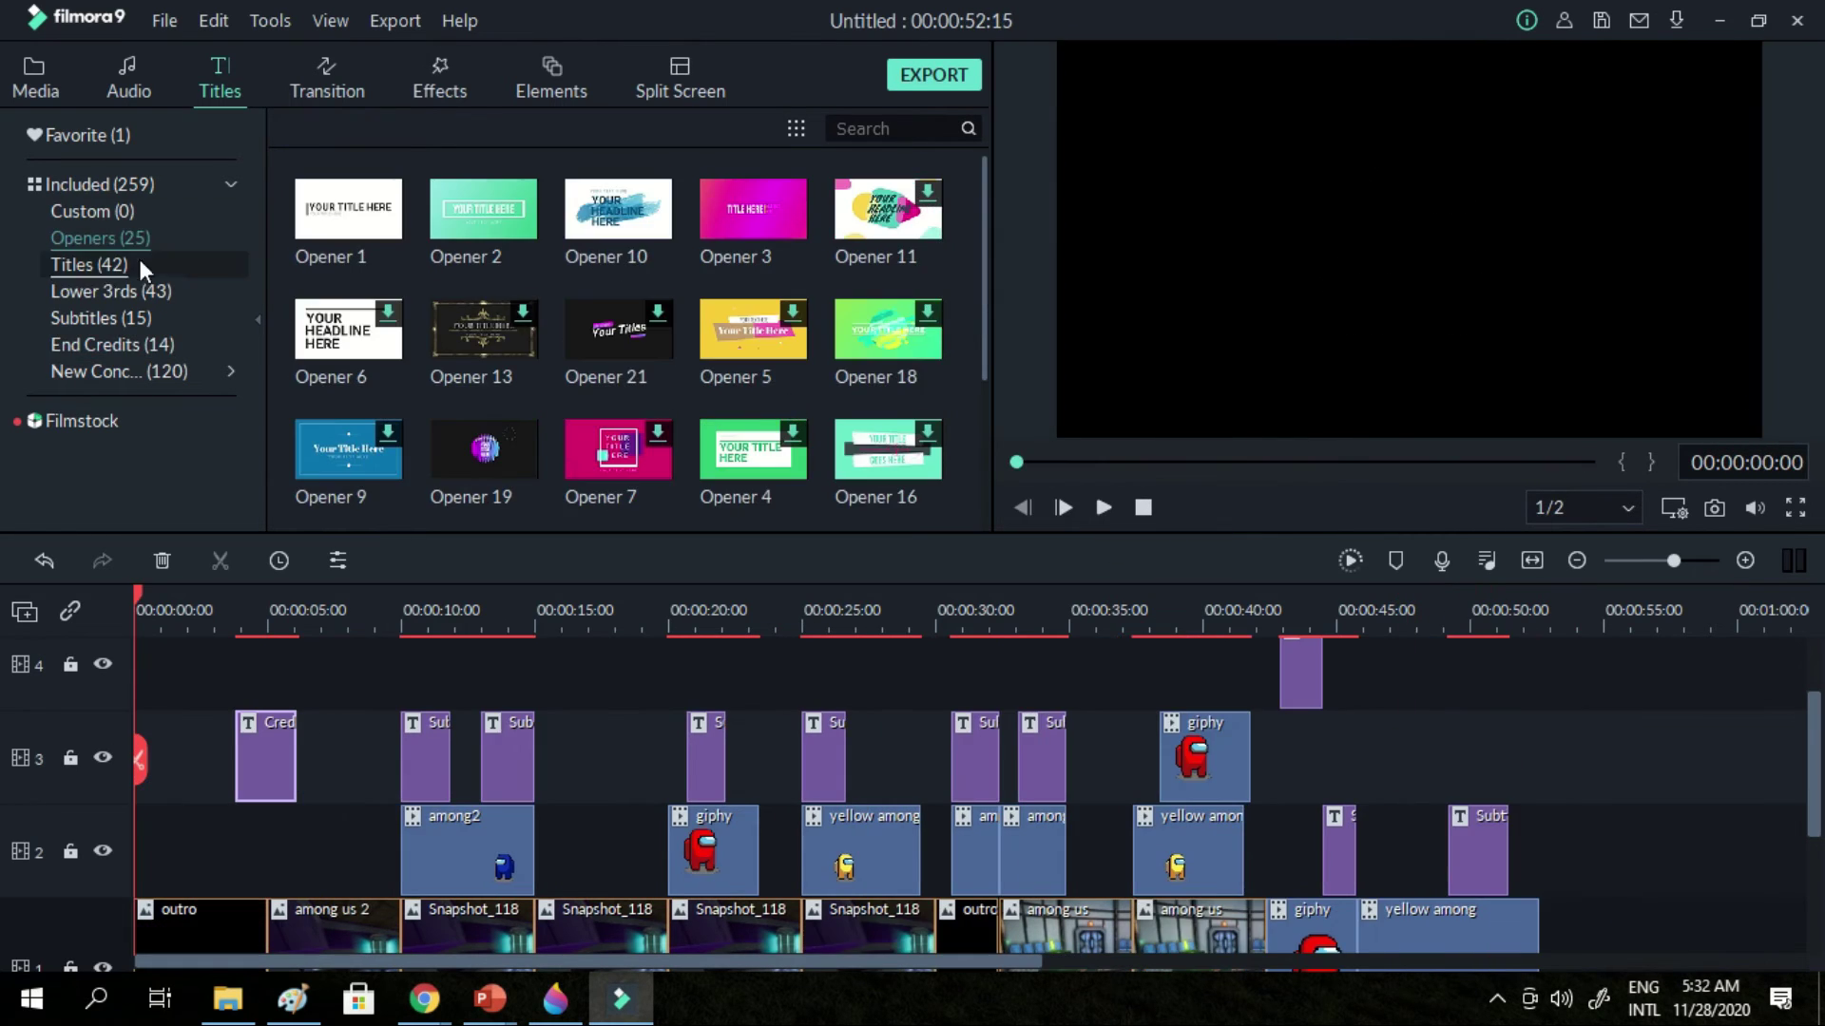
{"action": "left_click", "coordinate": [165, 205]}
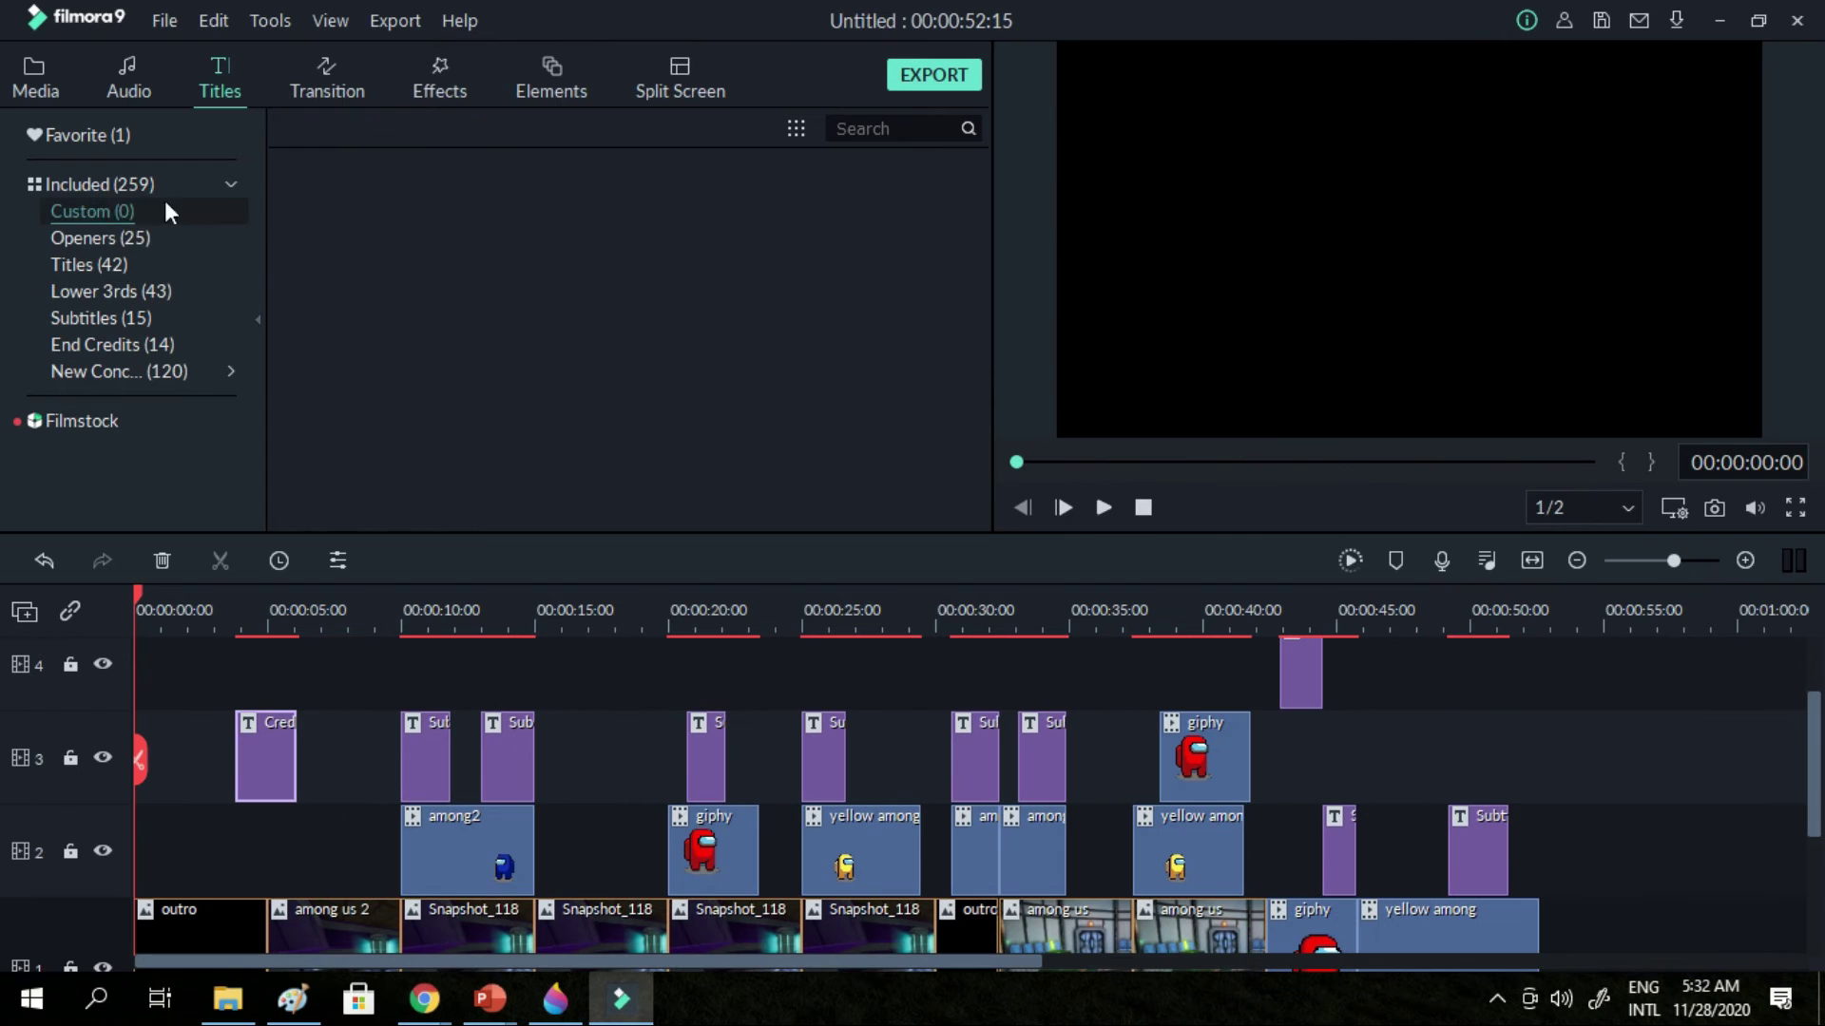
{"action": "left_click", "coordinate": [162, 186]}
{"action": "left_click_drag", "start_coordinate": [620, 214], "coordinate": [179, 831]}
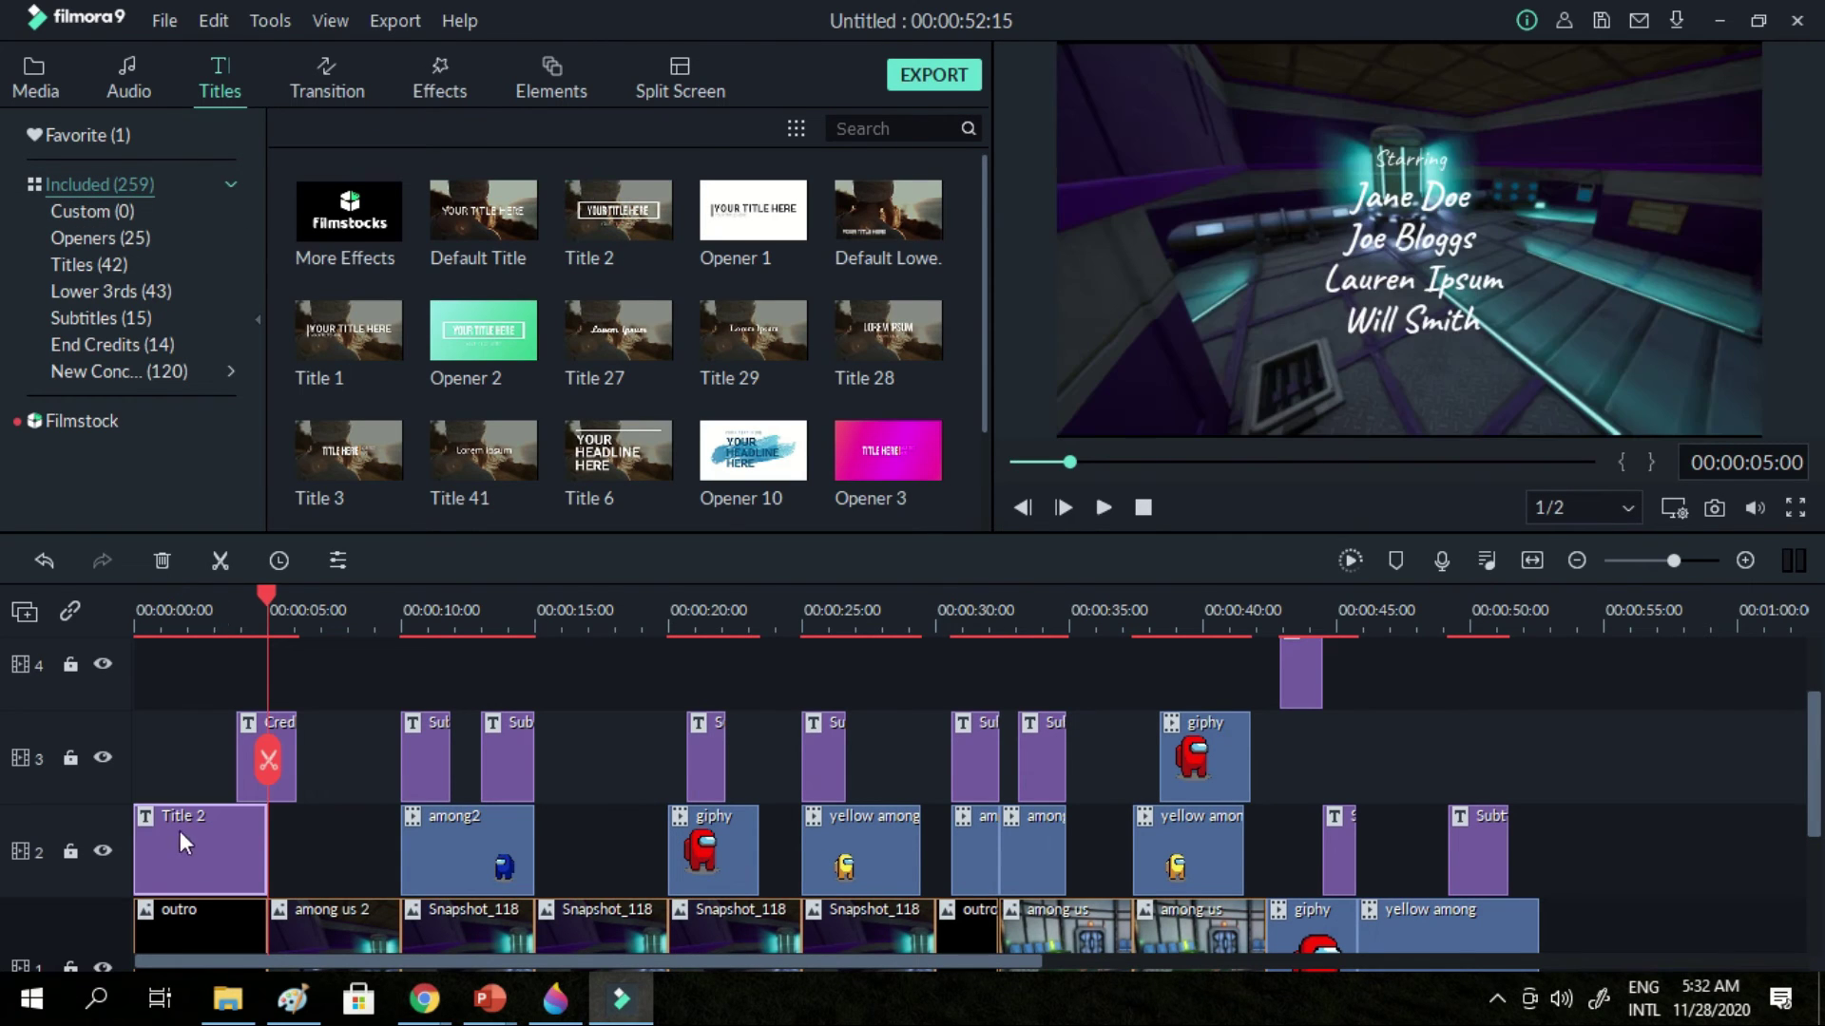
{"action": "left_click", "coordinate": [135, 611]}
{"action": "left_click", "coordinate": [1110, 504]}
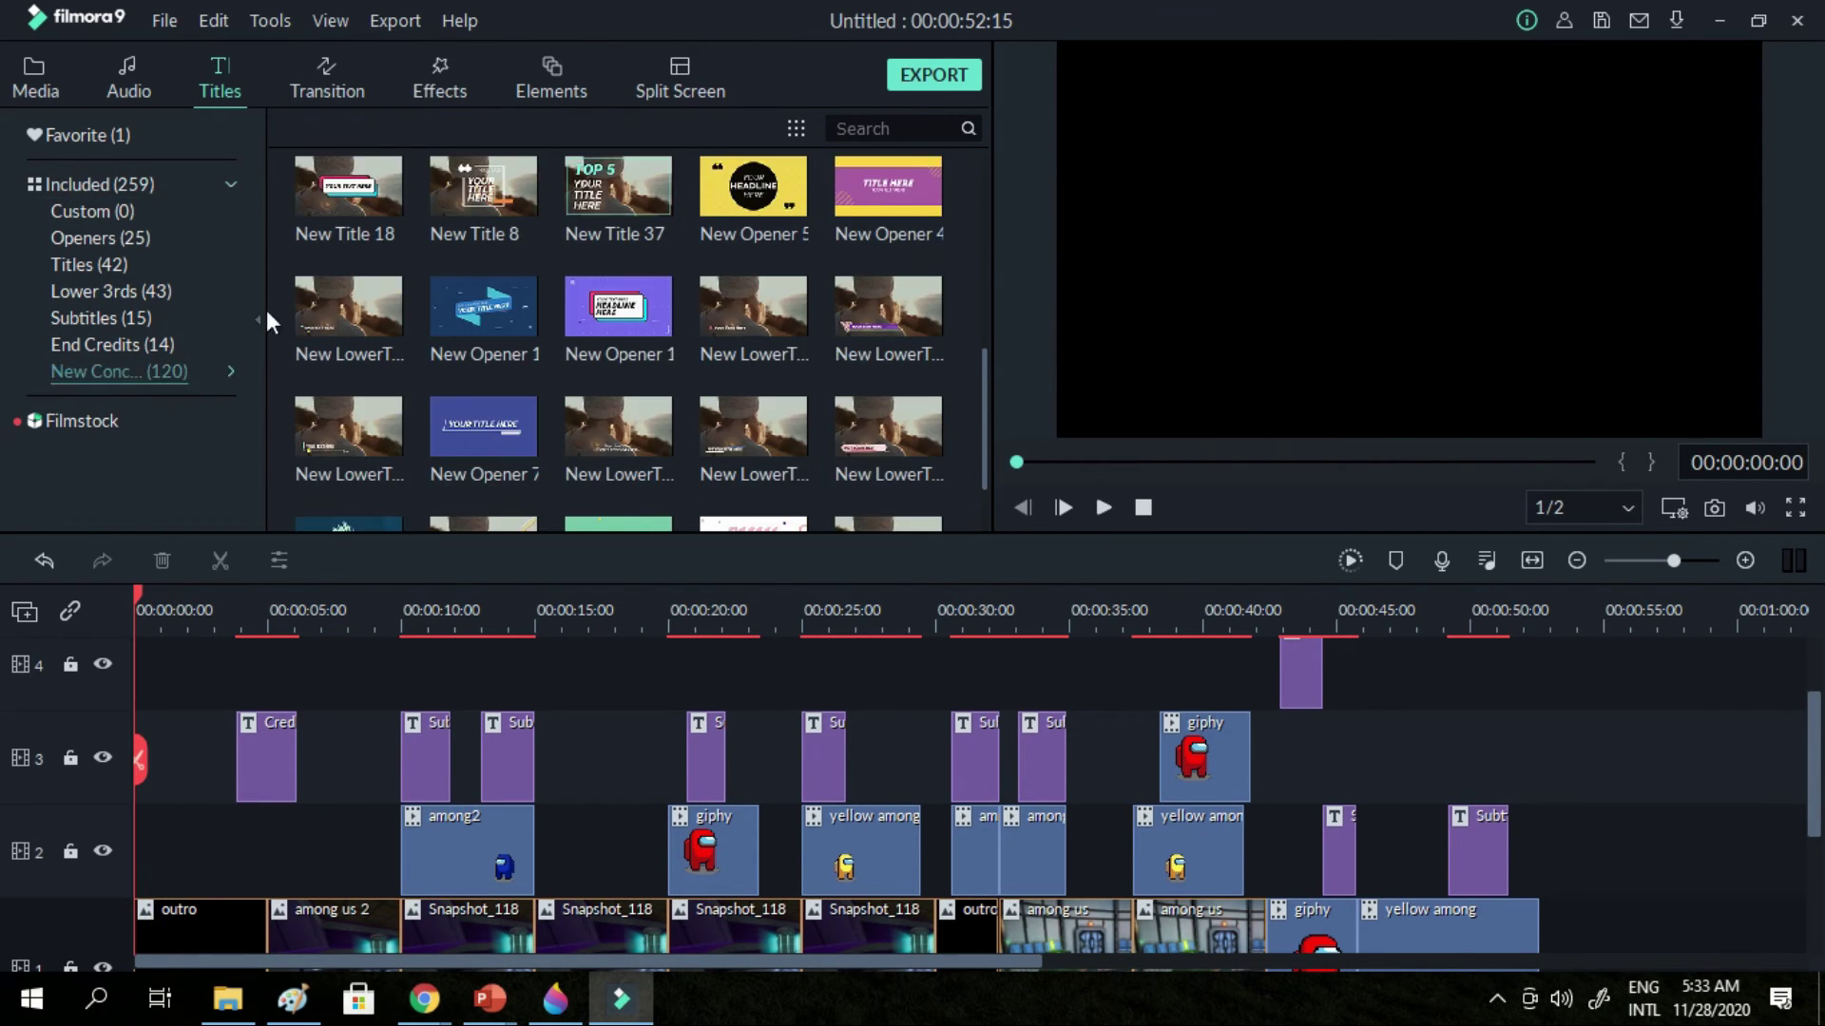
Add a Title 2 title on track 2 at the start of the timeline and shorten it to about 2 seconds
{"action": "left_click", "coordinate": [104, 267]}
{"action": "left_click", "coordinate": [483, 211]}
{"action": "left_click", "coordinate": [155, 610]}
{"action": "left_click", "coordinate": [175, 610]}
{"action": "left_click_drag", "start_coordinate": [267, 850], "coordinate": [181, 851]}
Change the Title 2 text to "Finding ma sel" in a different font and play the title
{"action": "double_click", "coordinate": [158, 850]}
{"action": "left_click", "coordinate": [807, 244]}
{"action": "key", "text": "BackSpace"}
{"action": "key", "text": "BackSpace"}
{"action": "key", "text": "BackSpace"}
{"action": "key", "text": "BackSpace"}
{"action": "key", "text": "BackSpace"}
{"action": "key", "text": "BackSpace"}
{"action": "key", "text": "BackSpace"}
{"action": "key", "text": "BackSpace"}
{"action": "key", "text": "BackSpace"}
{"action": "key", "text": "BackSpace"}
{"action": "key", "text": "BackSpace"}
{"action": "key", "text": "BackSpace"}
{"action": "key", "text": "BackSpace"}
{"action": "key", "text": "BackSpace"}
{"action": "key", "text": "BackSpace"}
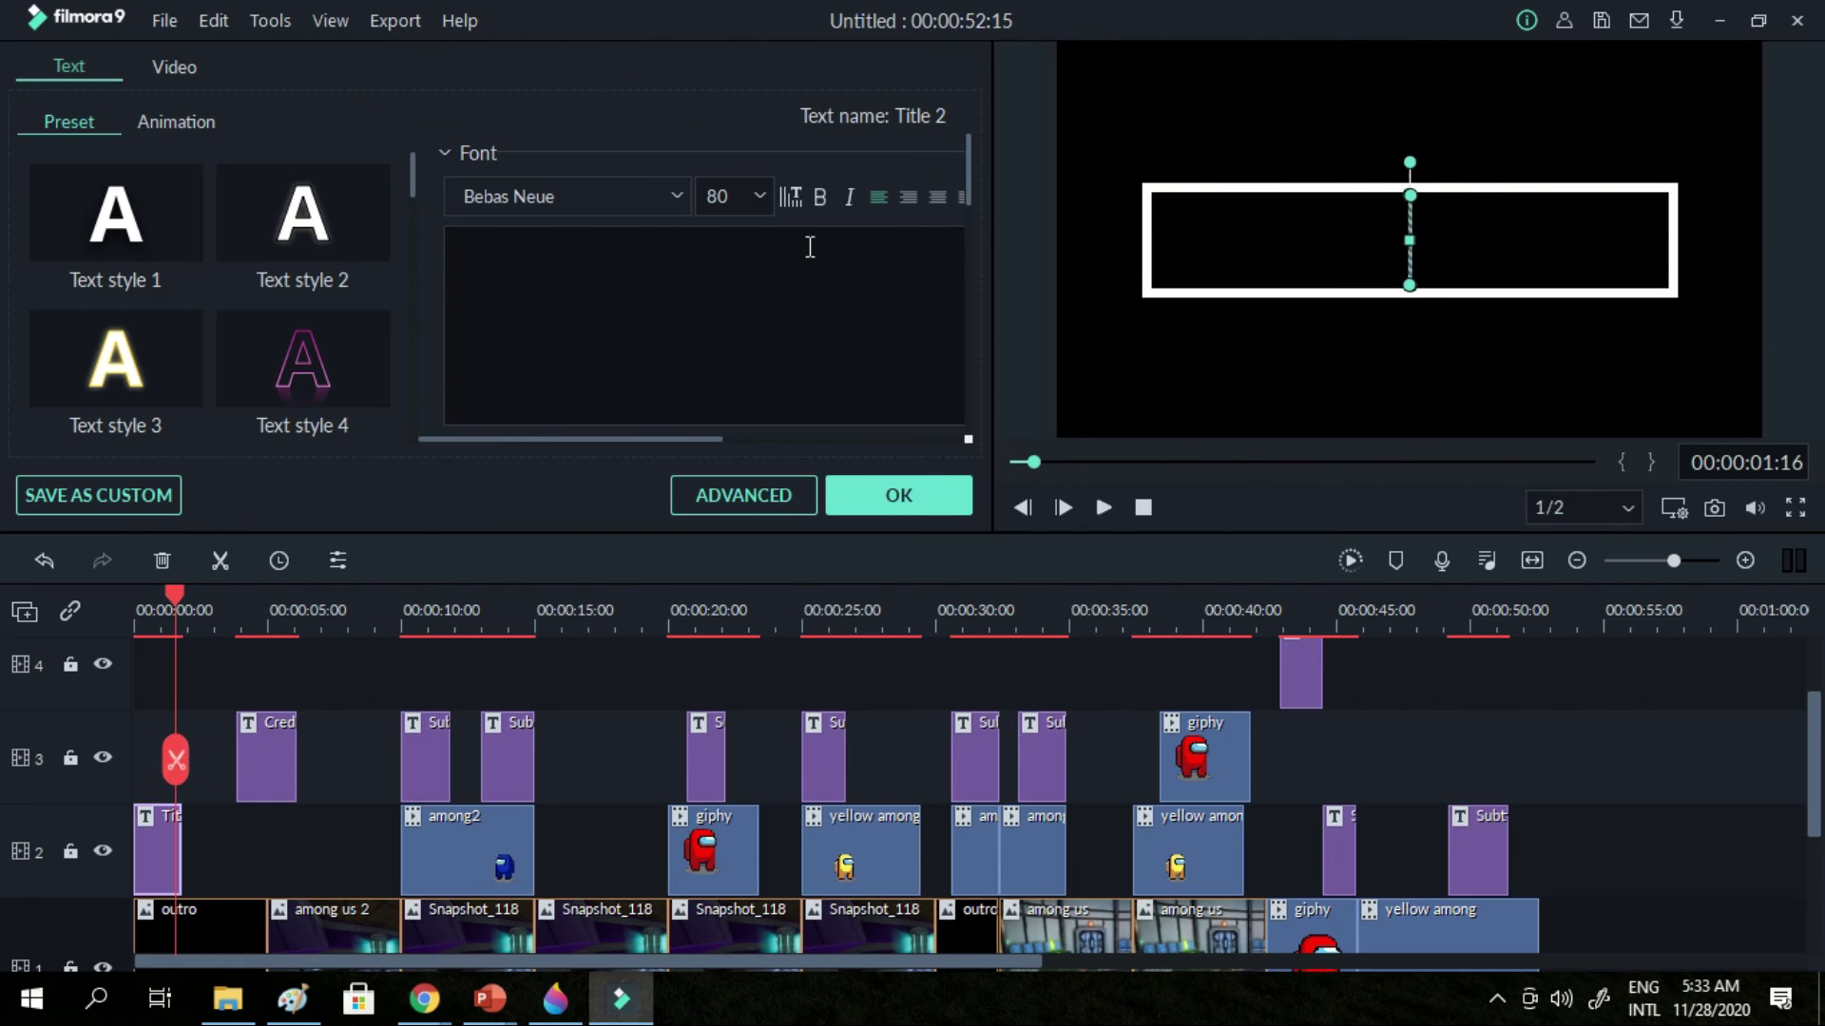
{"action": "type", "text": "finding ma sel"}
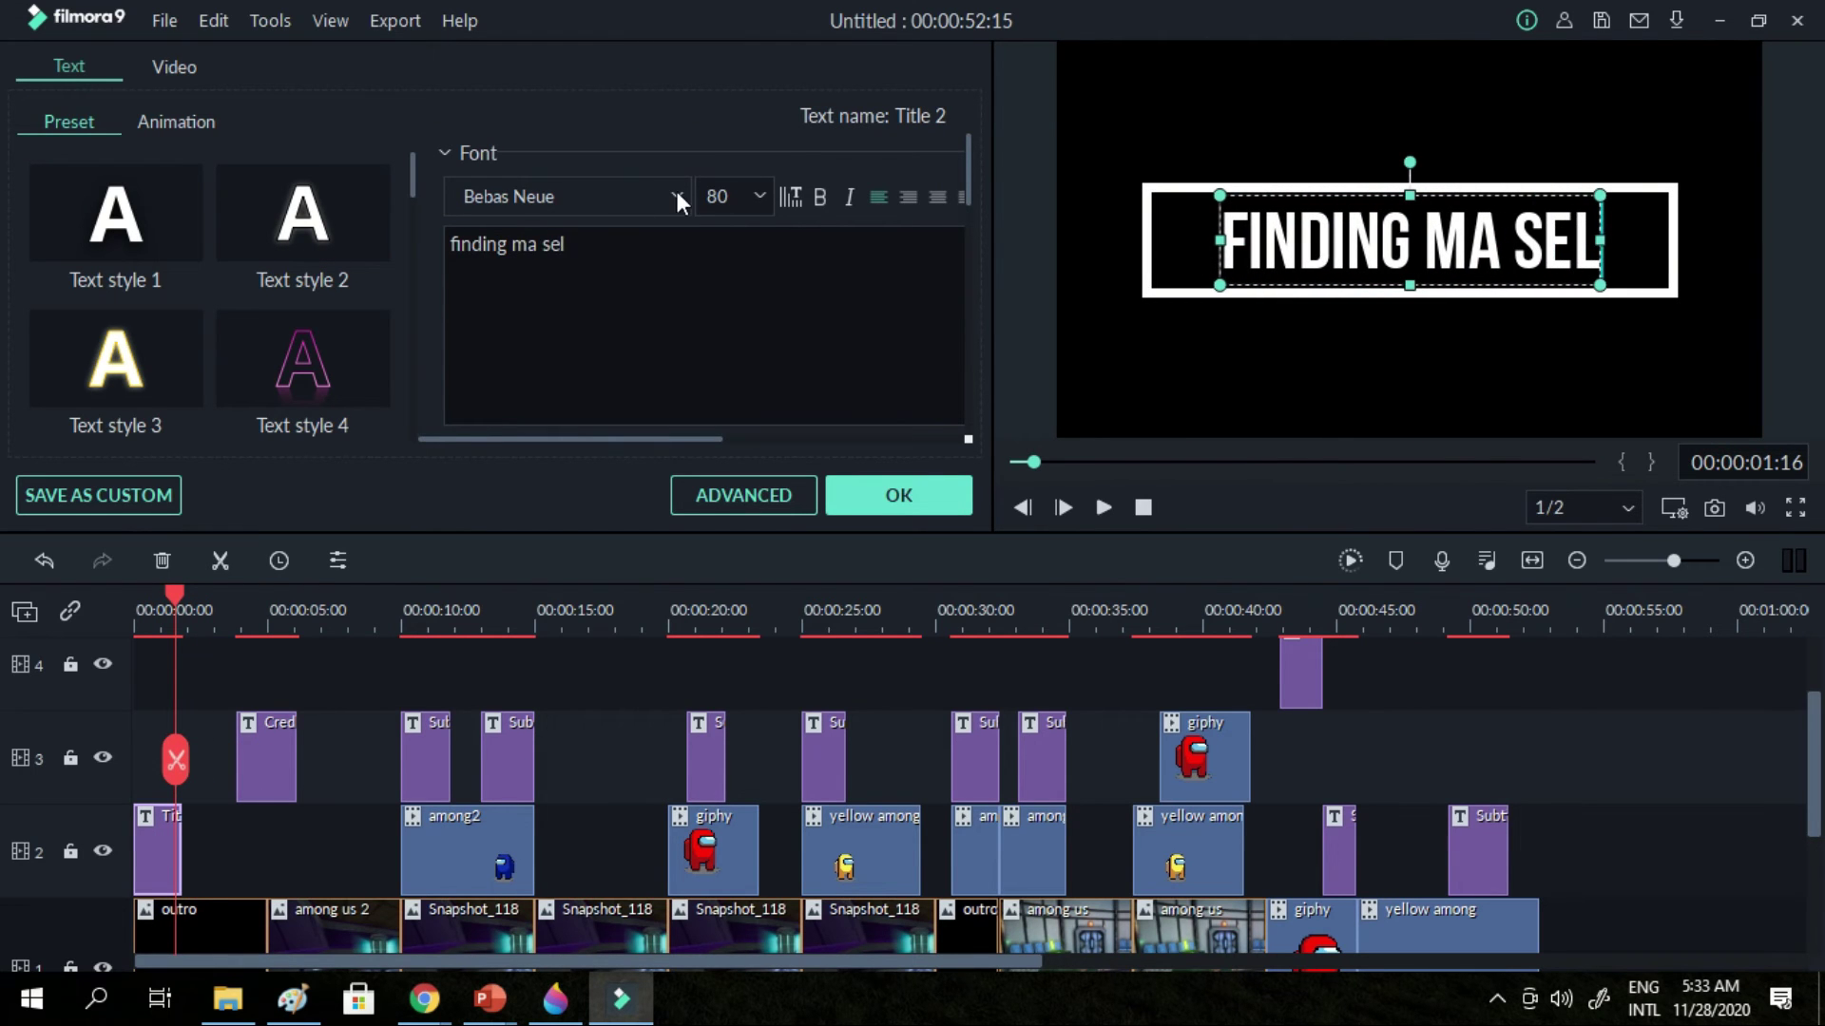
{"action": "left_click", "coordinate": [678, 193]}
{"action": "left_click", "coordinate": [824, 362]}
{"action": "left_click", "coordinate": [898, 495]}
{"action": "left_click", "coordinate": [1104, 507]}
{"action": "left_click", "coordinate": [1104, 508]}
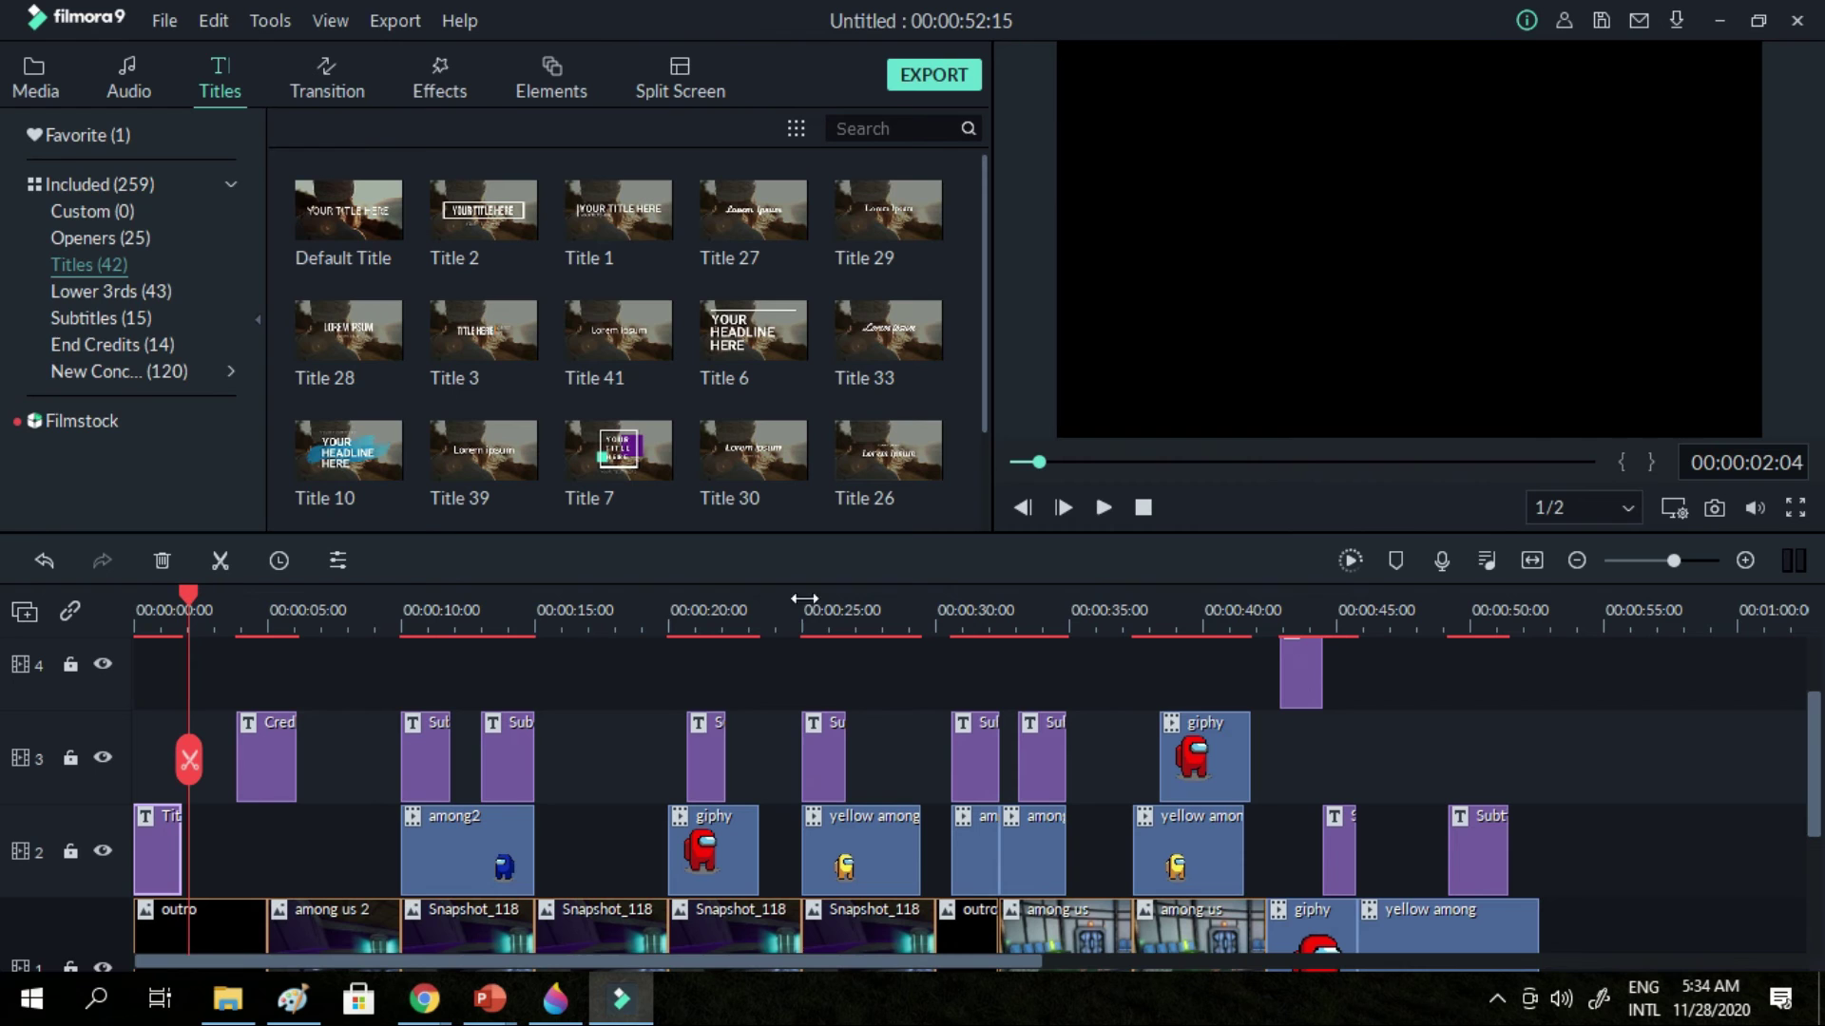
Try a Title 1 title at the start of the timeline, play it, and delete it
{"action": "left_click_drag", "start_coordinate": [188, 604], "coordinate": [110, 600]}
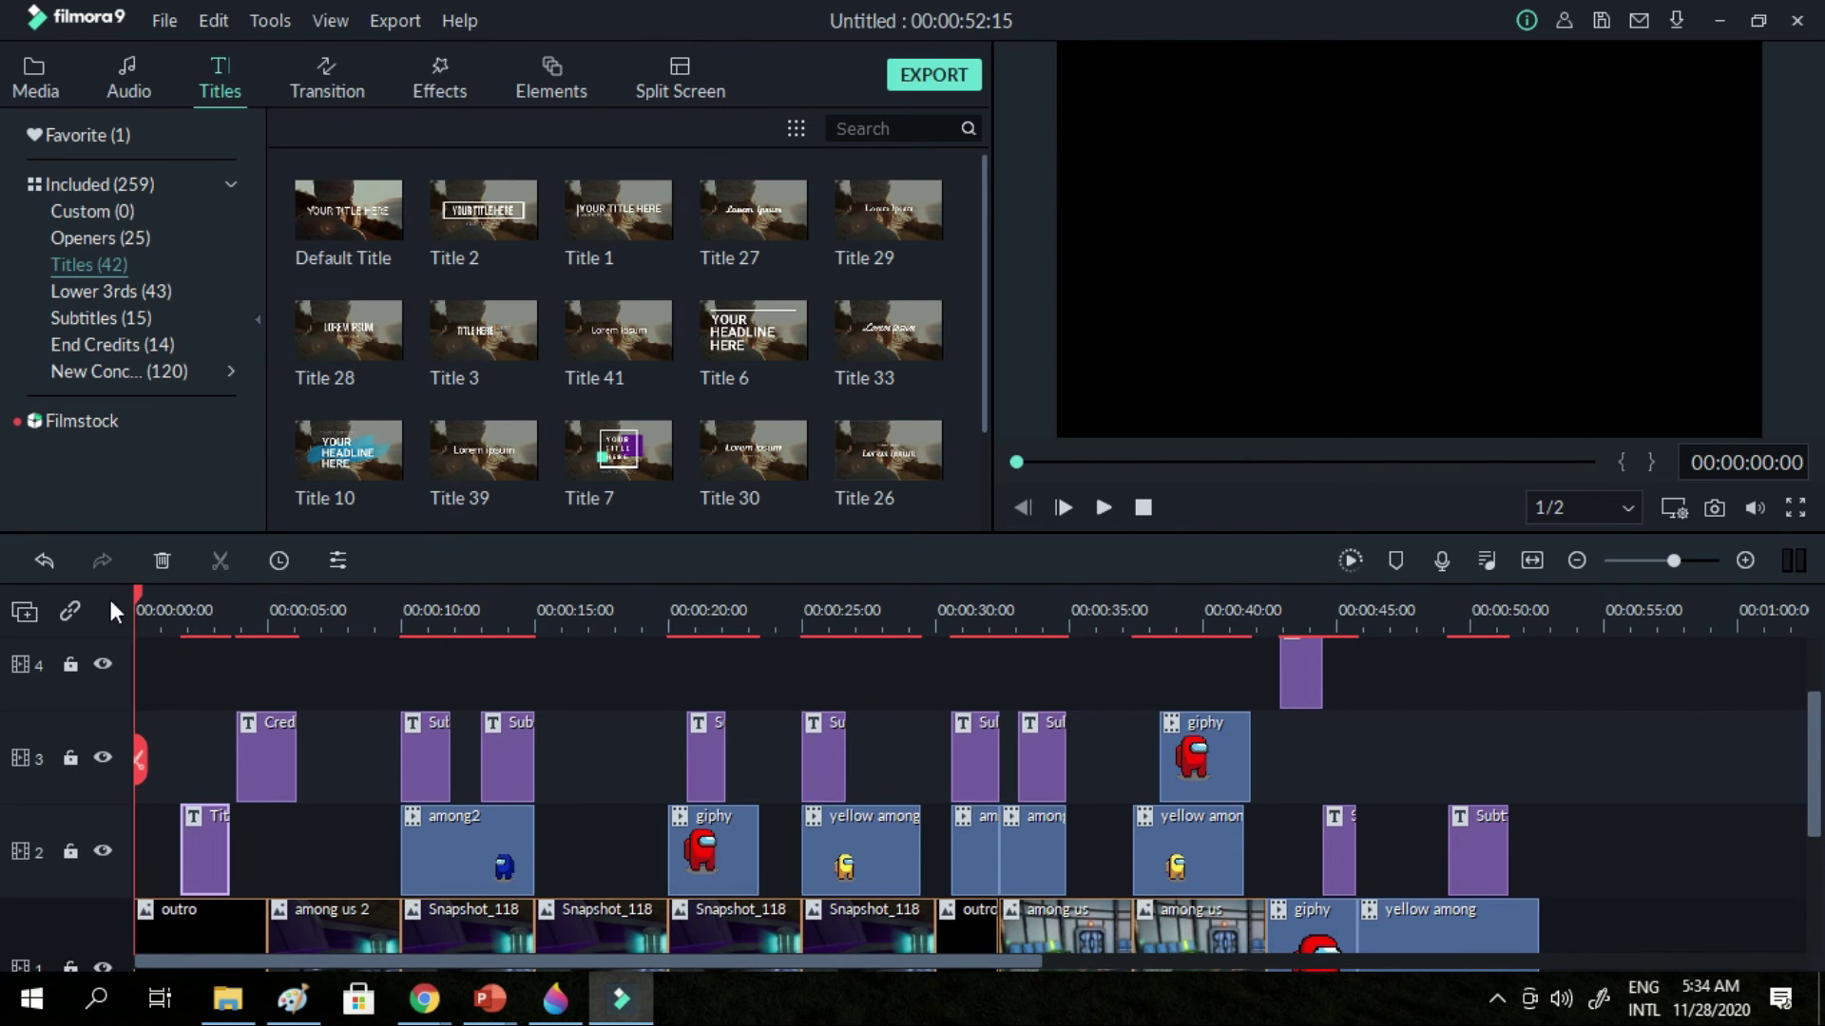
{"action": "left_click", "coordinate": [618, 210]}
{"action": "left_click_drag", "start_coordinate": [269, 600], "coordinate": [132, 603]}
{"action": "left_click", "coordinate": [1103, 509]}
{"action": "left_click", "coordinate": [1103, 509]}
{"action": "left_click", "coordinate": [163, 563]}
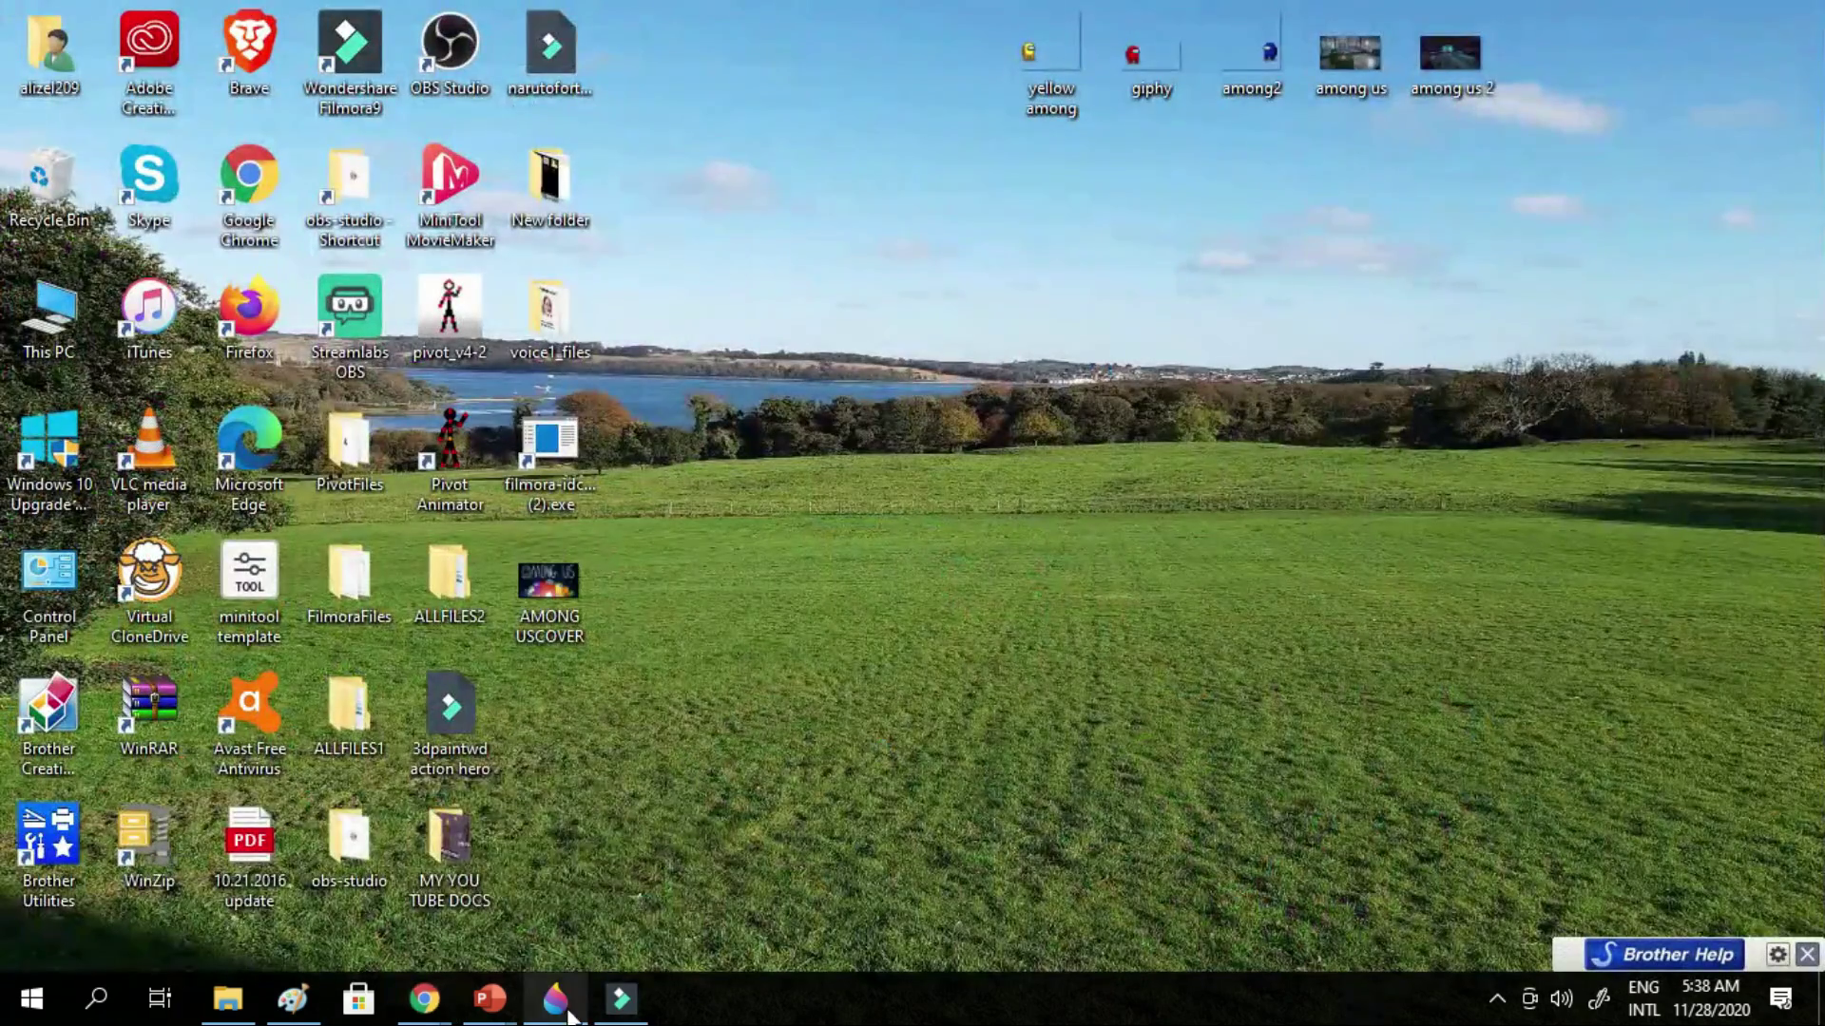
Import the AMONG USCOVER image from the Desktop folder into the project media
{"action": "mouse_move", "coordinate": [432, 1015]}
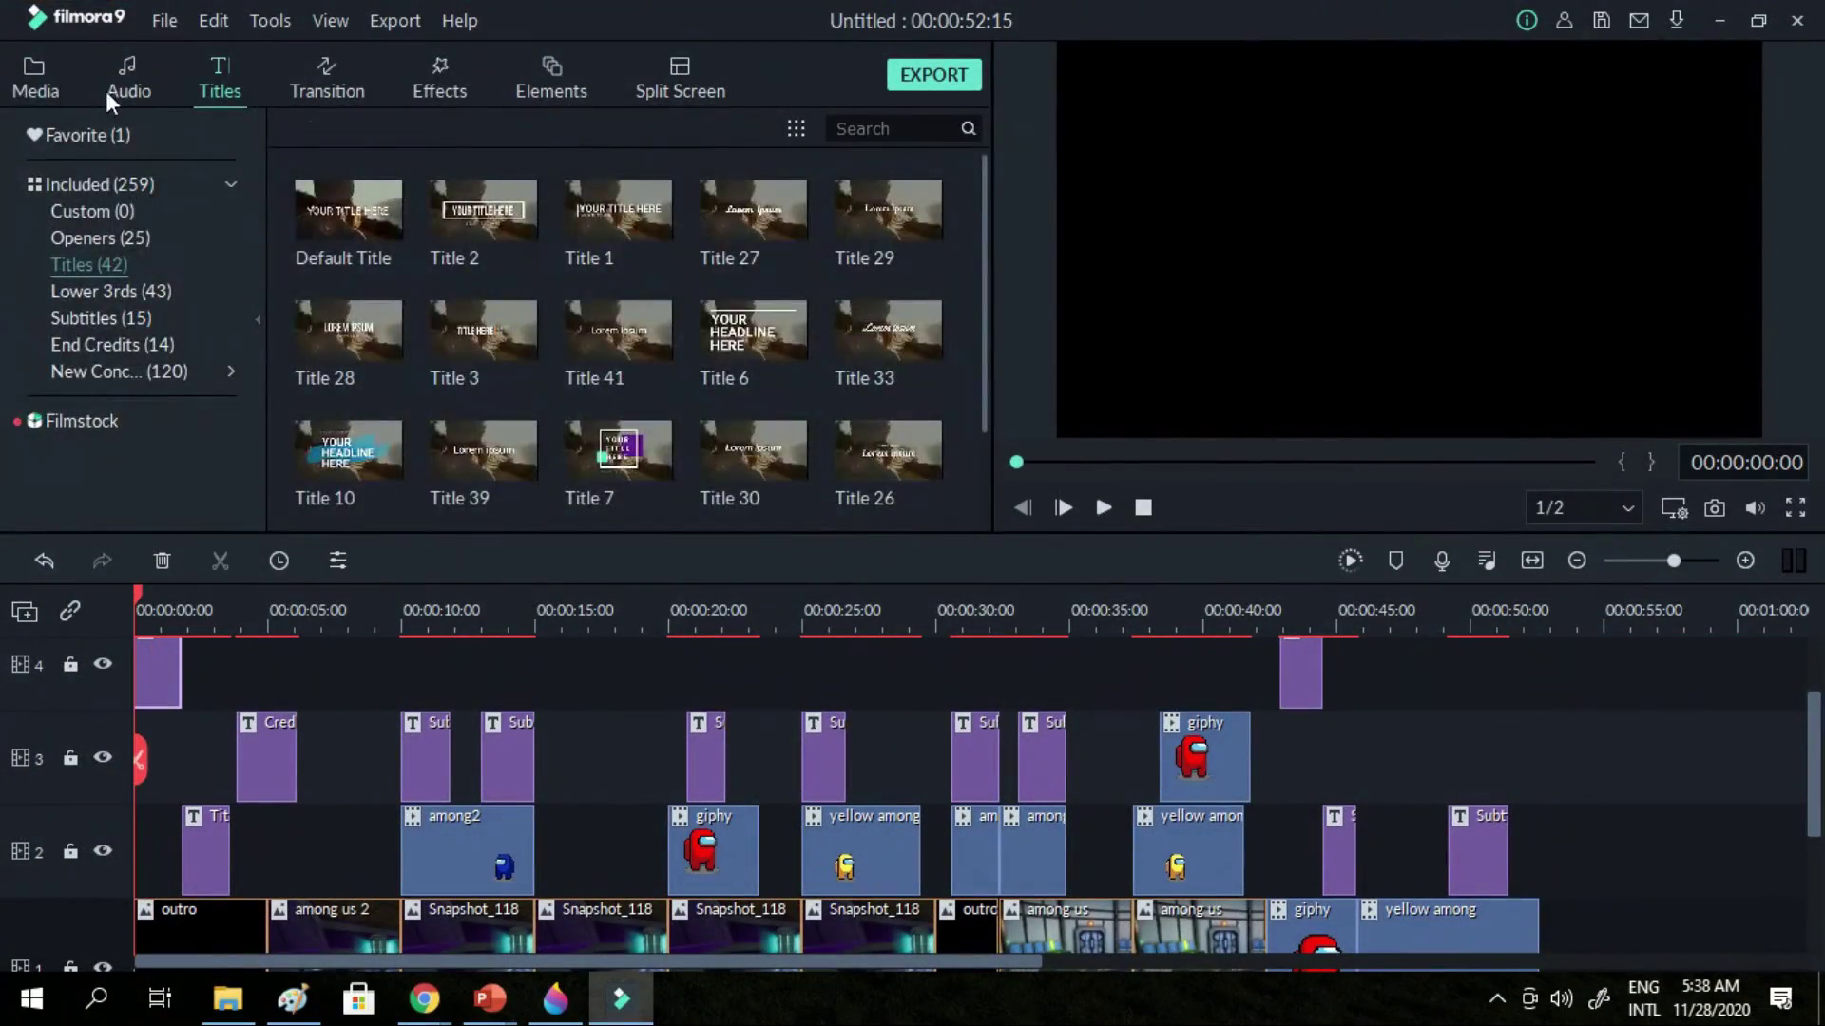
{"action": "left_click", "coordinate": [38, 76]}
{"action": "left_click", "coordinate": [410, 122]}
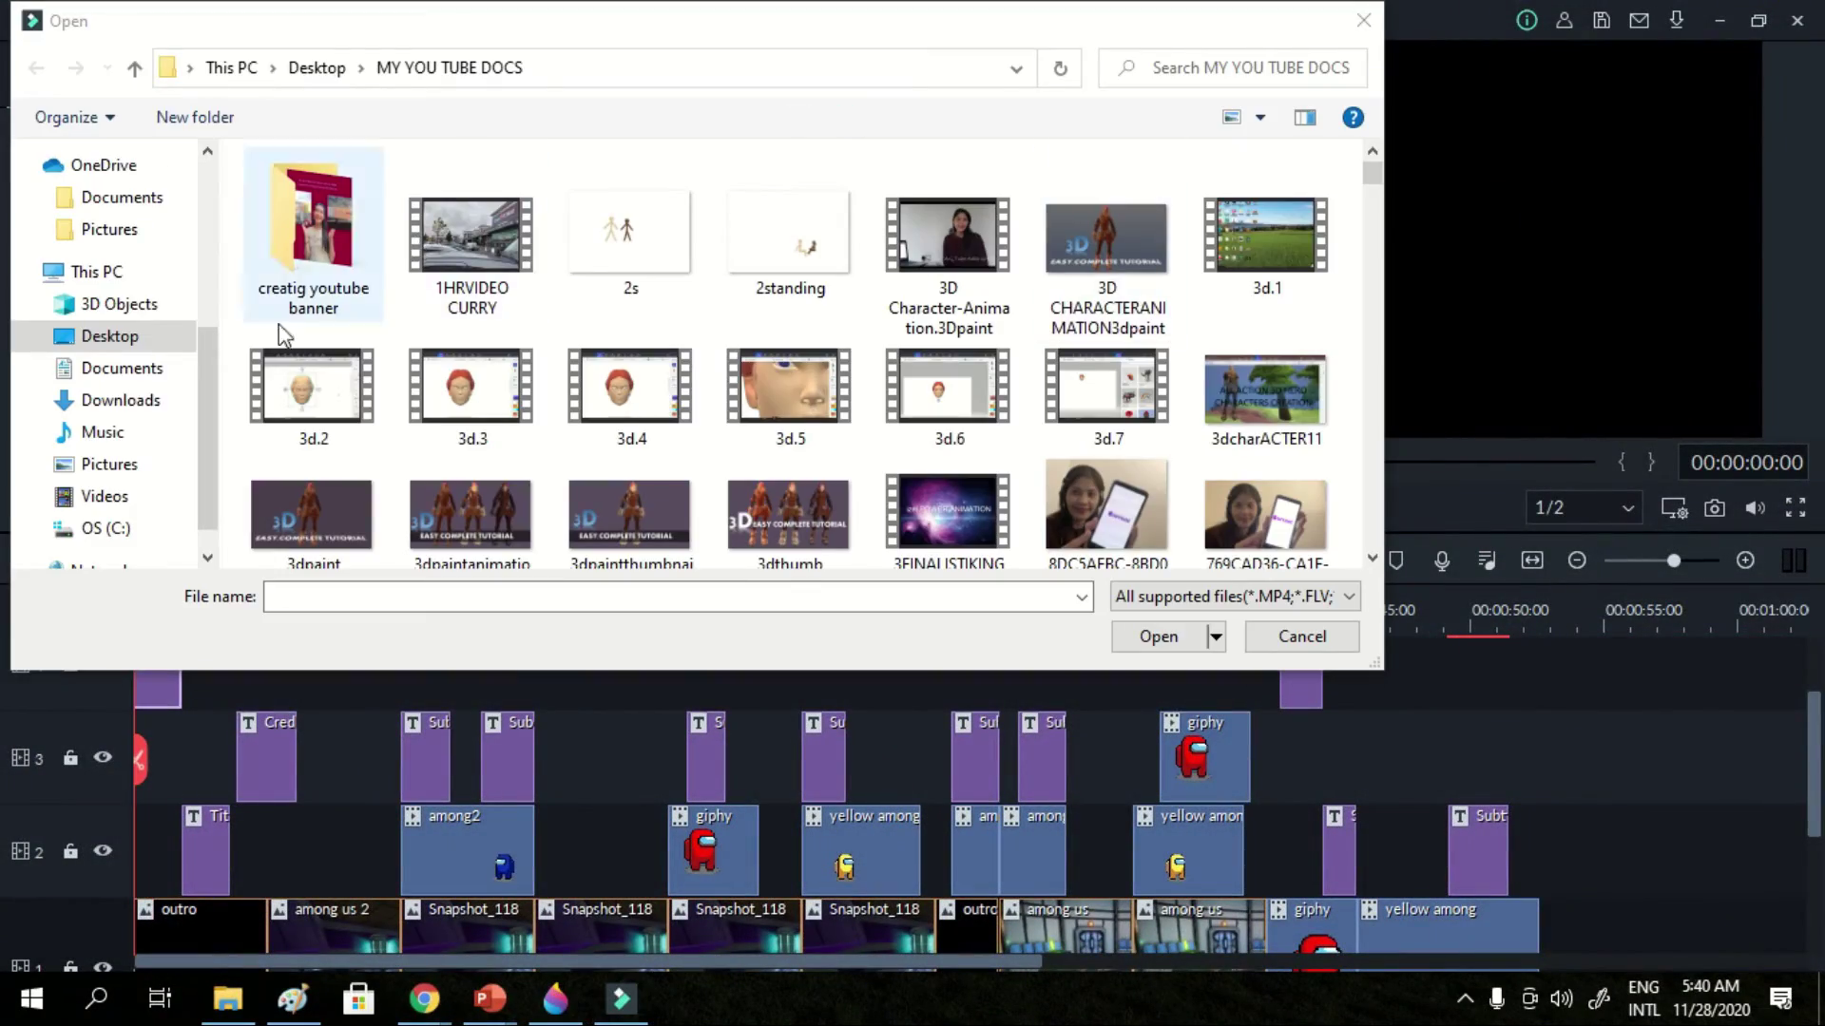
{"action": "scroll", "coordinate": [104, 381], "scroll_direction": "up", "scroll_amount": 5}
{"action": "left_click", "coordinate": [110, 207]}
{"action": "left_click", "coordinate": [1322, 200]}
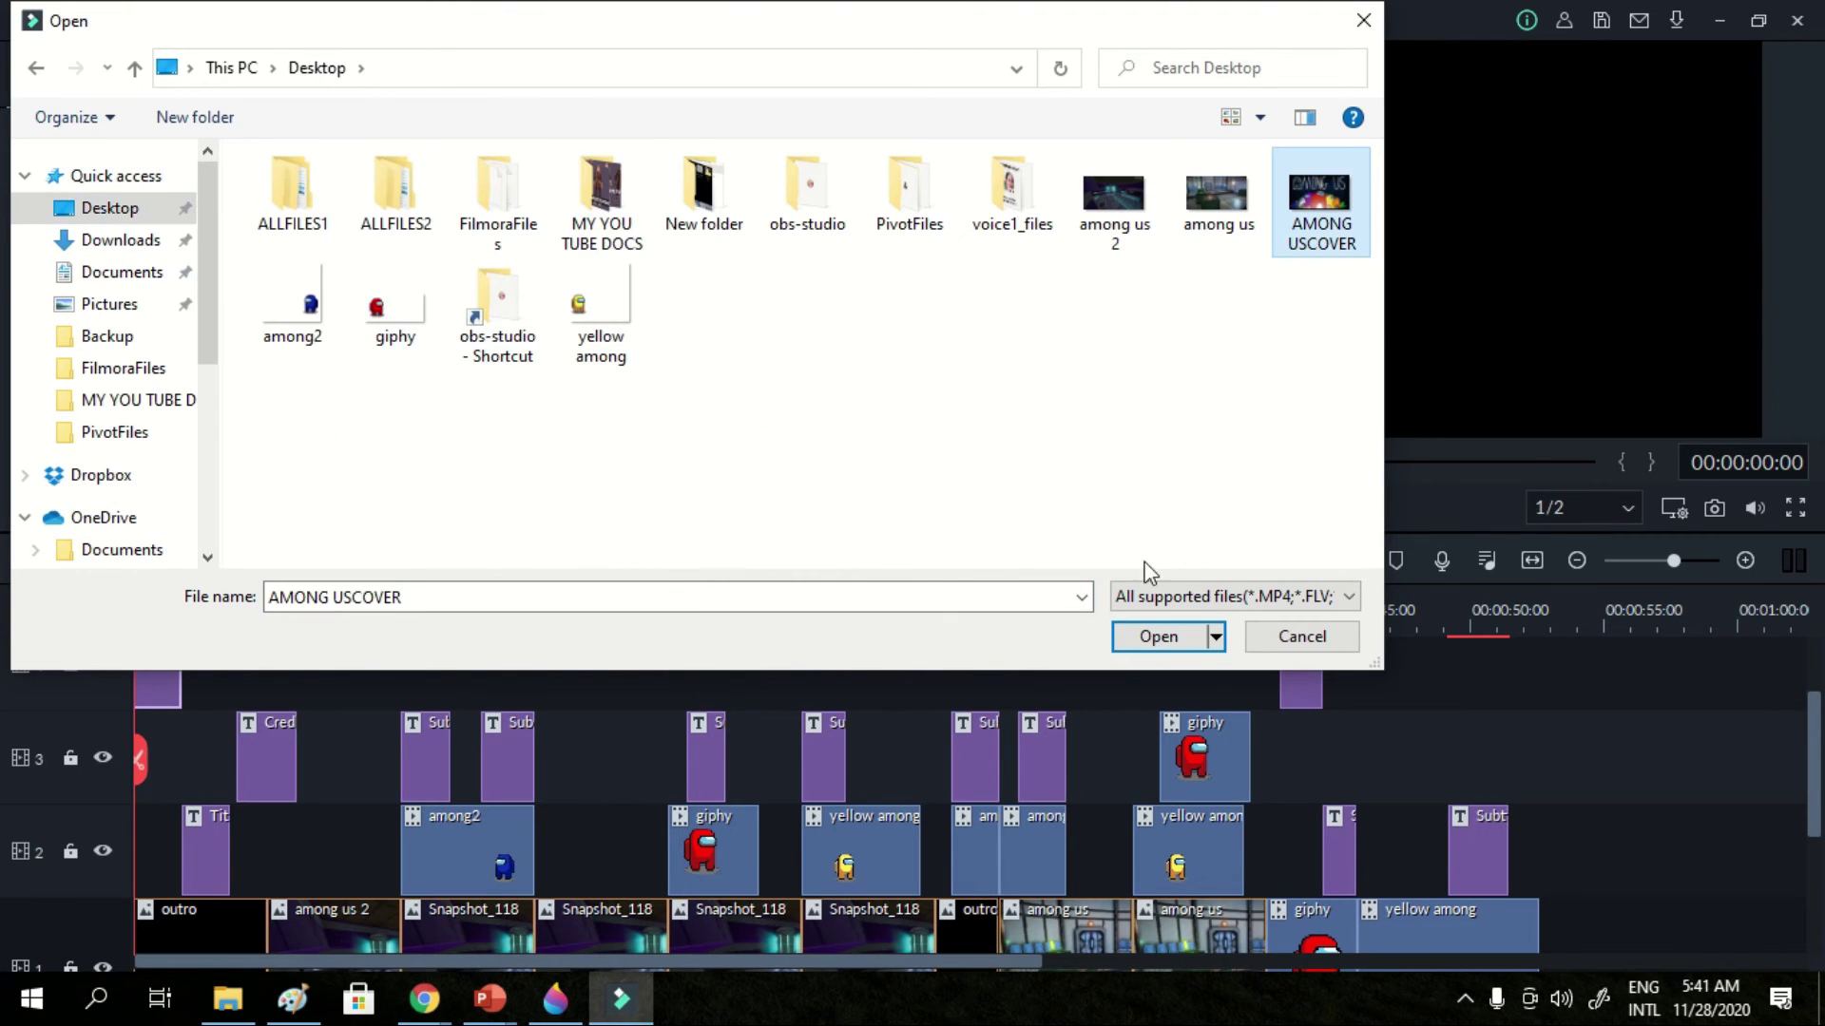
{"action": "left_click", "coordinate": [1150, 640]}
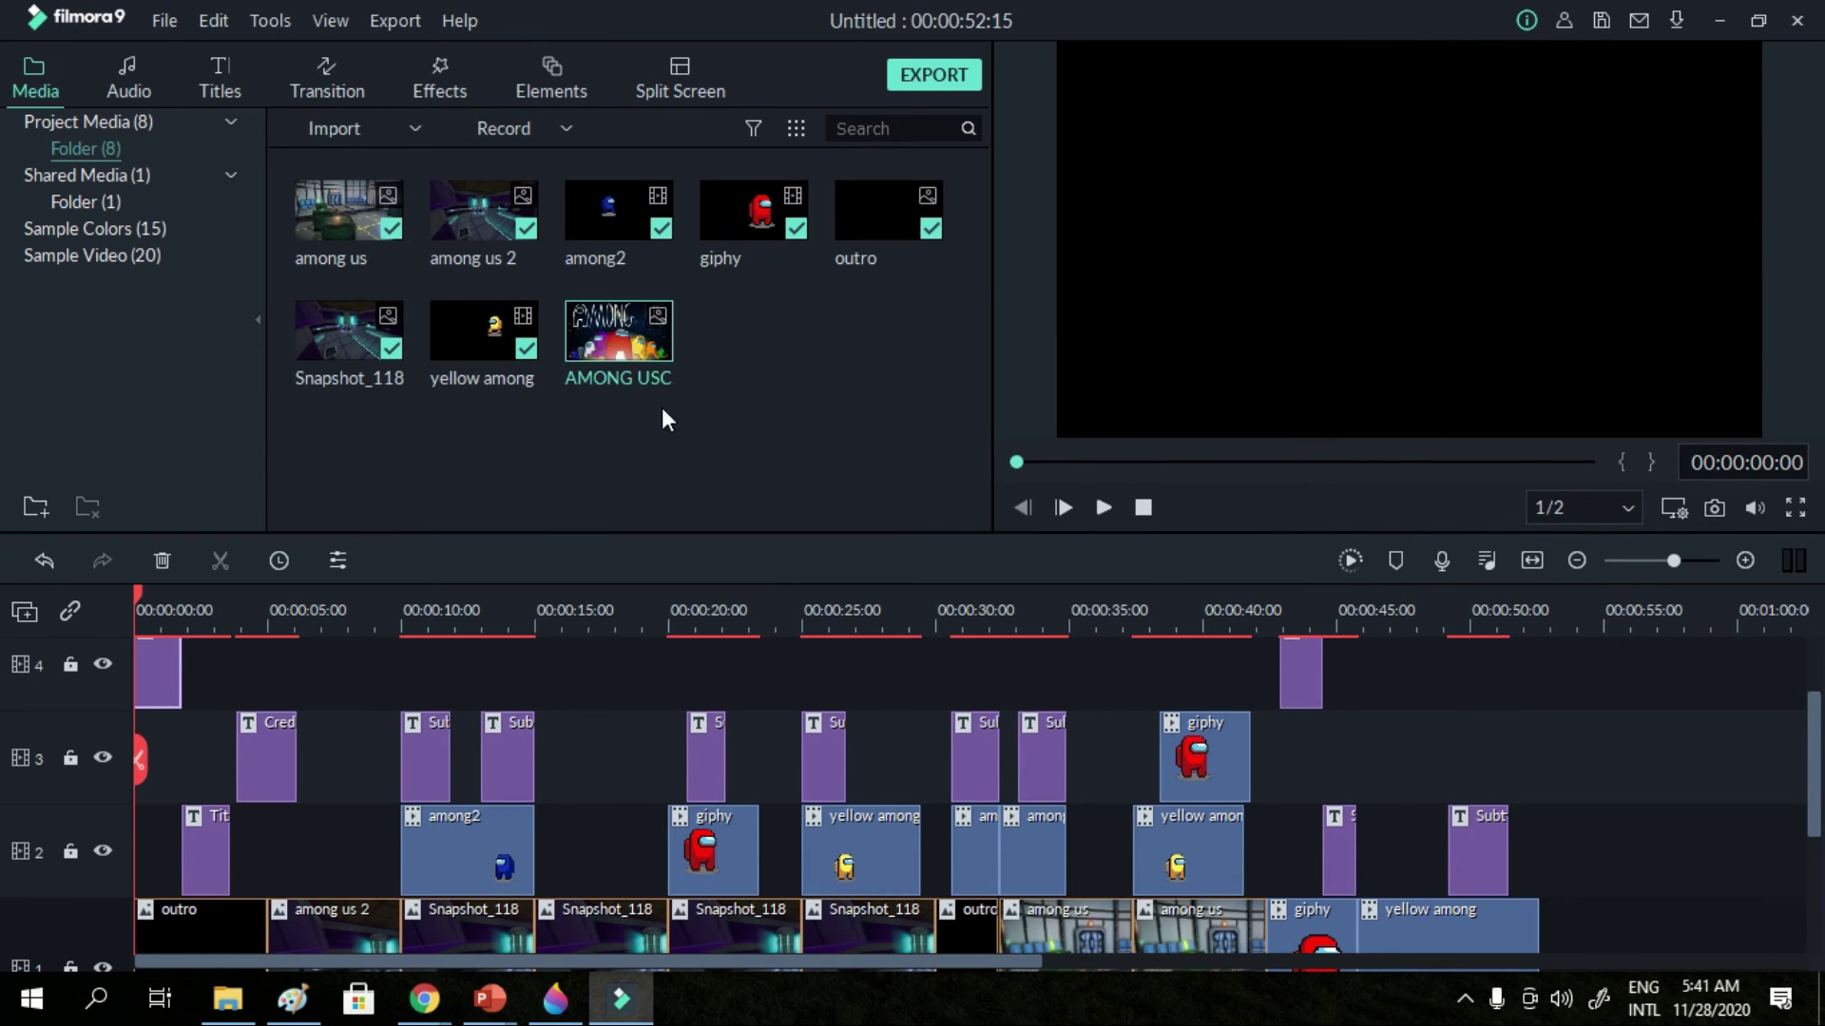
Insert the AMONG USCOVER image at the start of track 1 and play the timeline from the beginning
{"action": "left_click", "coordinate": [617, 331]}
{"action": "left_click_drag", "start_coordinate": [268, 597], "coordinate": [135, 599]}
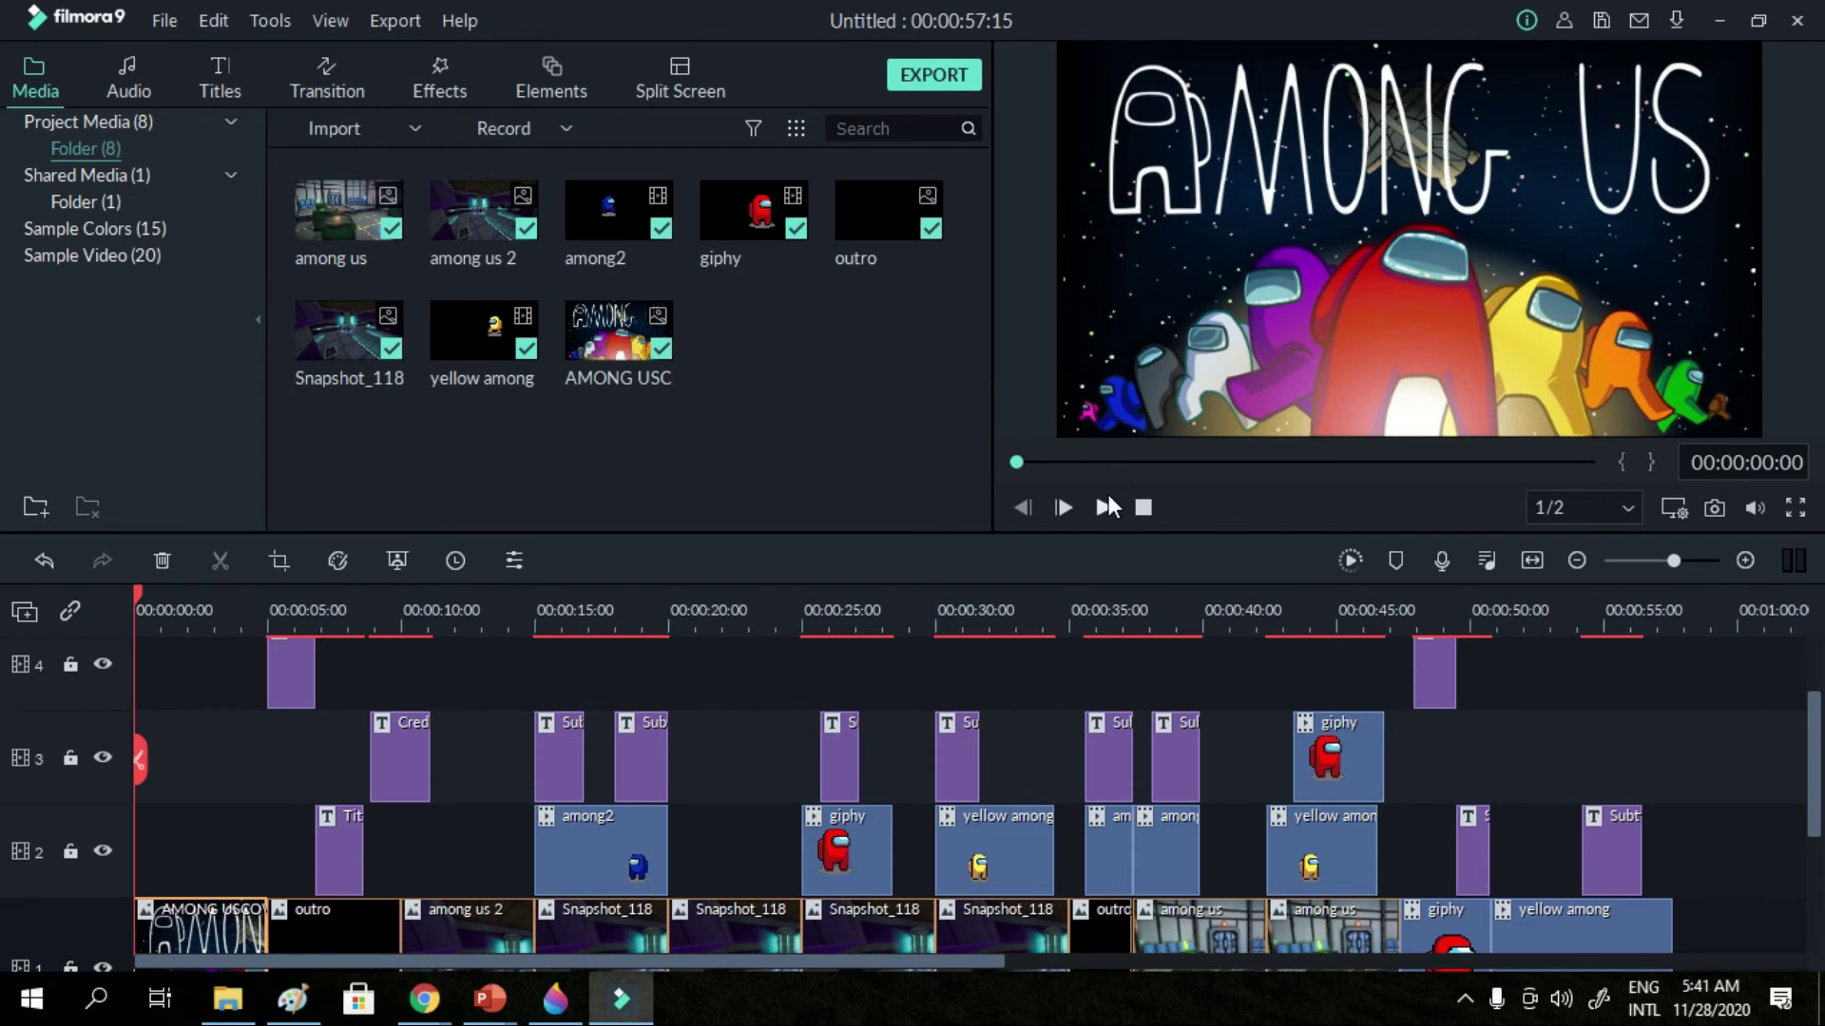
{"action": "left_click", "coordinate": [1105, 504]}
Move the Credit 12 title above the among us 2 clip and align the "Finding ma sel" title's end with the outro clip's end
{"action": "left_click_drag", "start_coordinate": [353, 836], "coordinate": [404, 823]}
{"action": "mouse_move", "coordinate": [445, 760]}
{"action": "left_mouse_down"}
{"action": "mouse_move", "coordinate": [460, 751]}
{"action": "mouse_move", "coordinate": [443, 750]}
{"action": "left_mouse_up"}
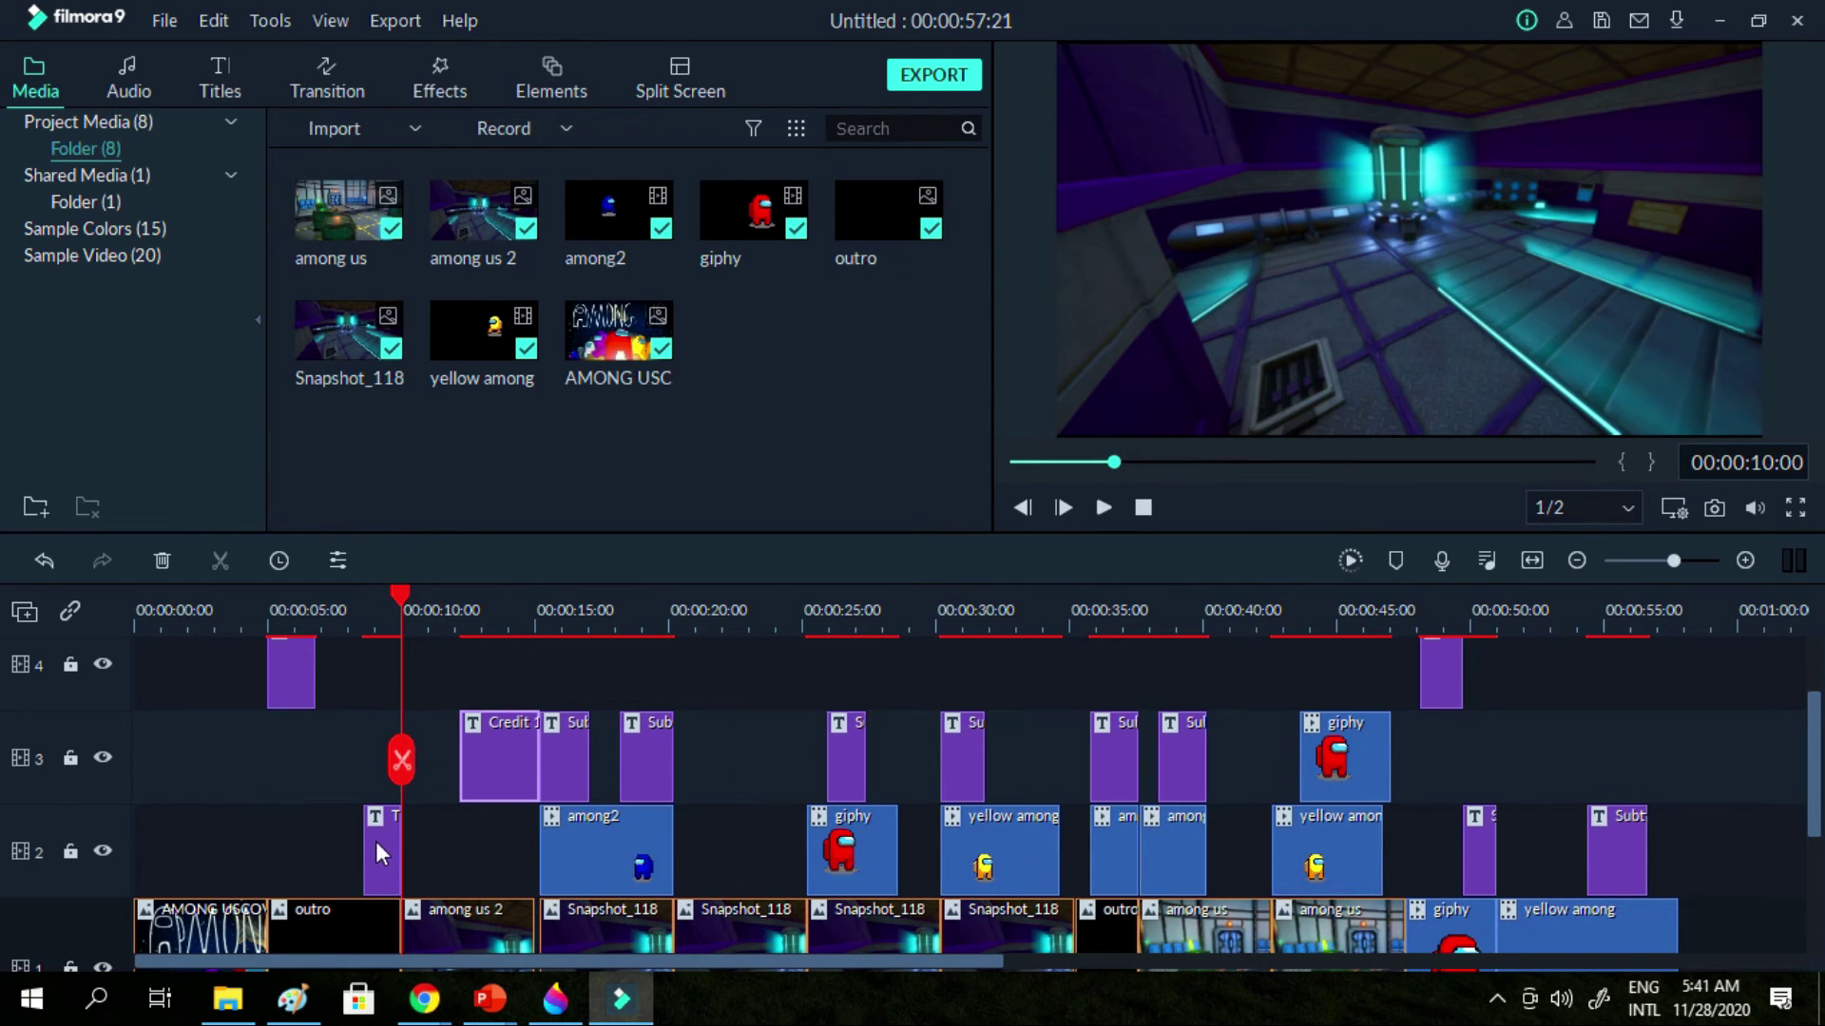
{"action": "left_click", "coordinate": [44, 561]}
{"action": "left_click_drag", "start_coordinate": [362, 836], "coordinate": [325, 837]}
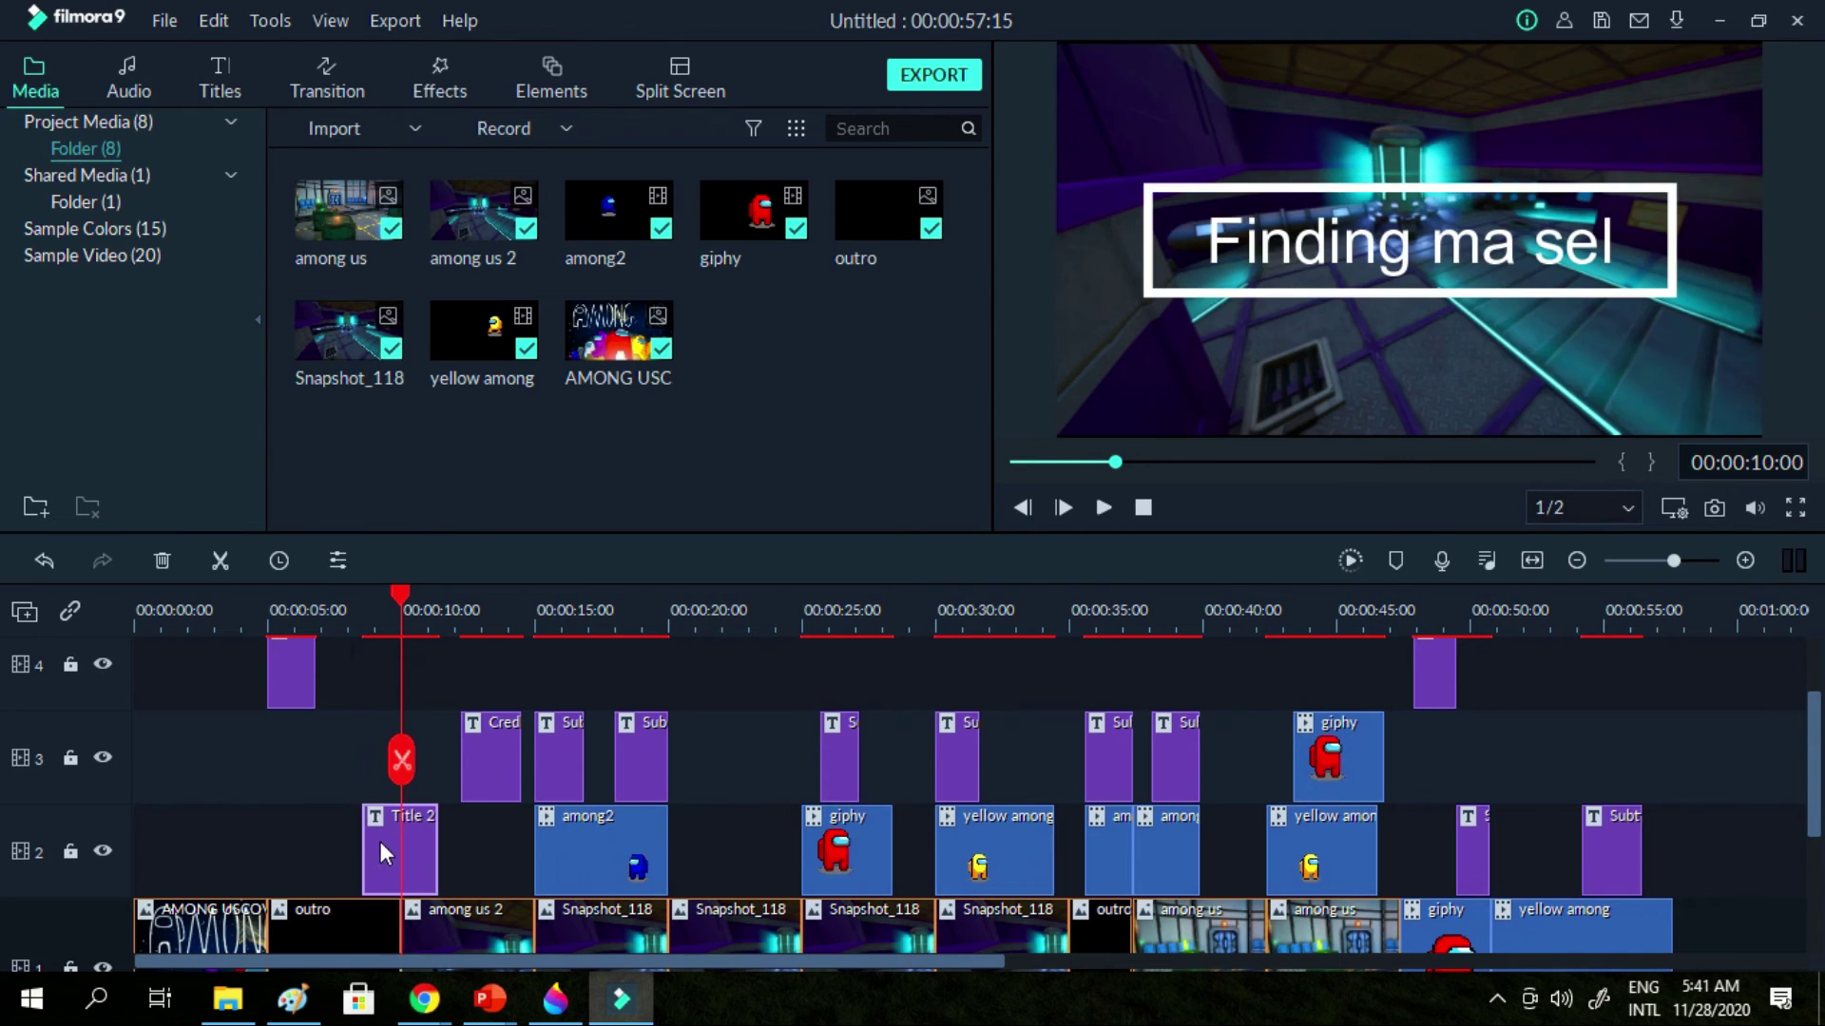
Replace the text of the "AMONG US...!!!" title on track 4 with "Own story by:"
{"action": "left_click", "coordinate": [306, 613]}
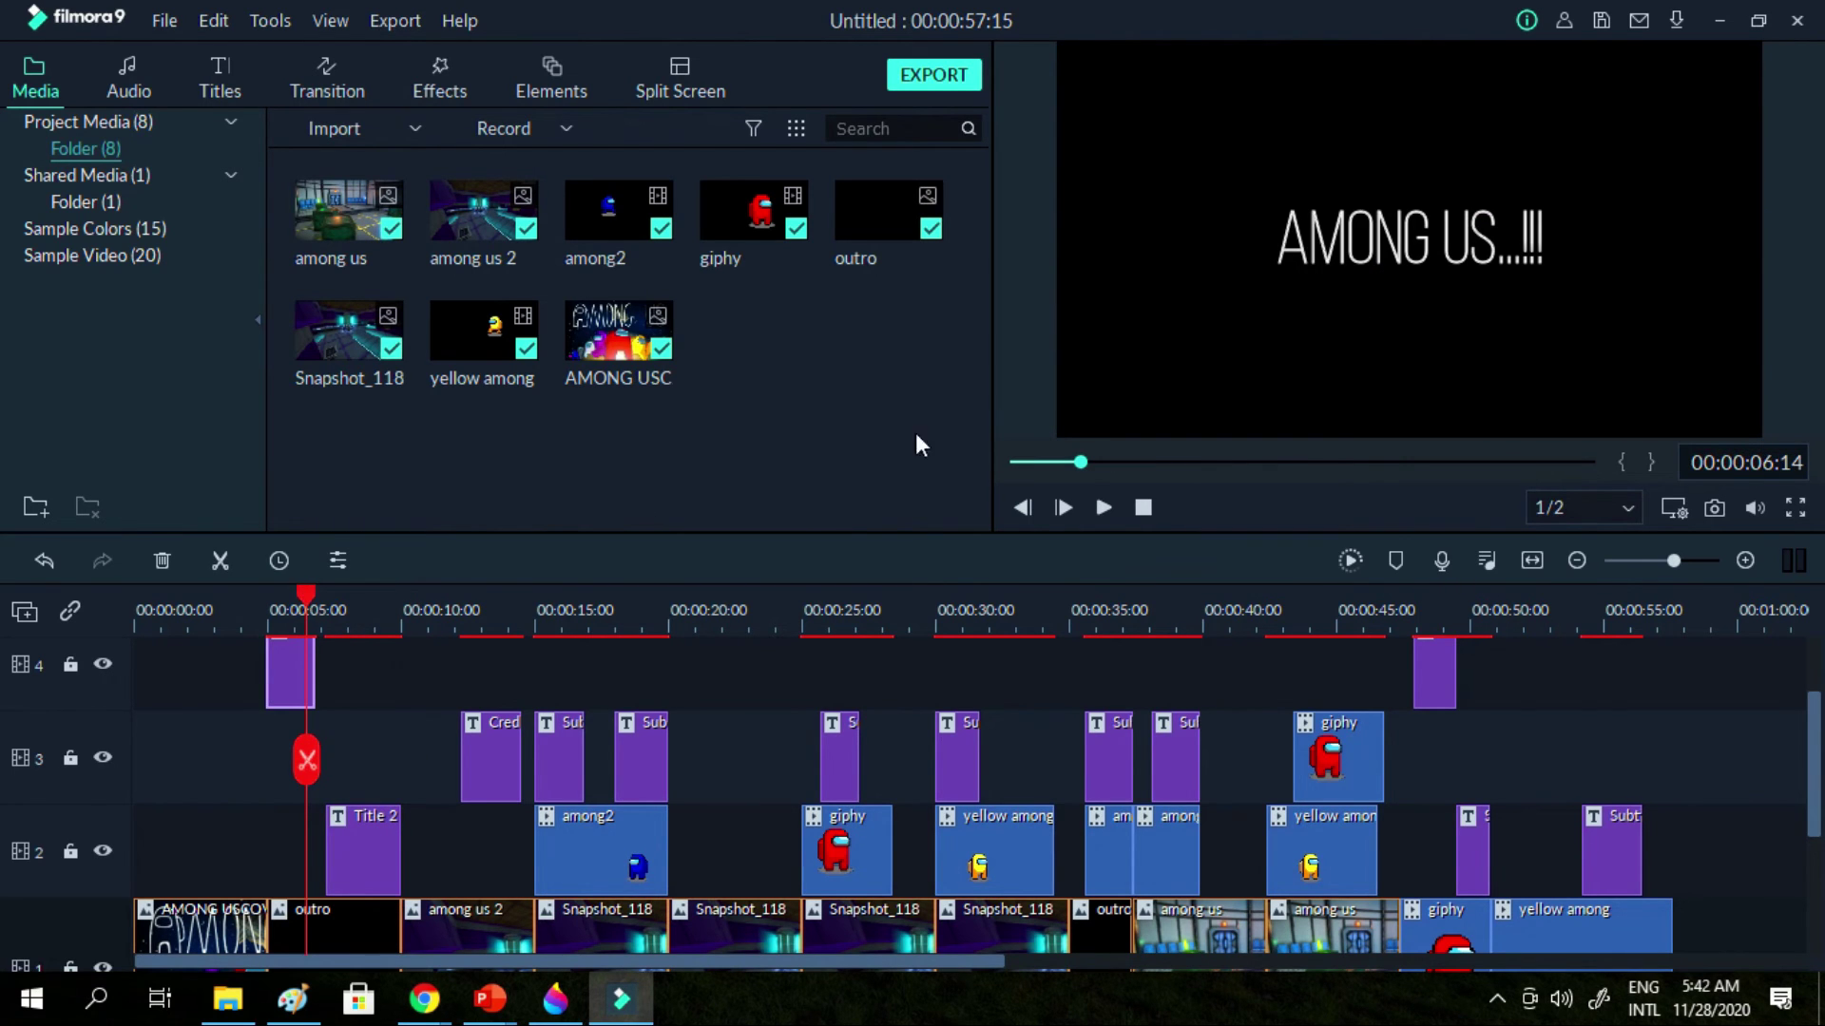
{"action": "double_click", "coordinate": [1411, 240]}
{"action": "left_click", "coordinate": [693, 248]}
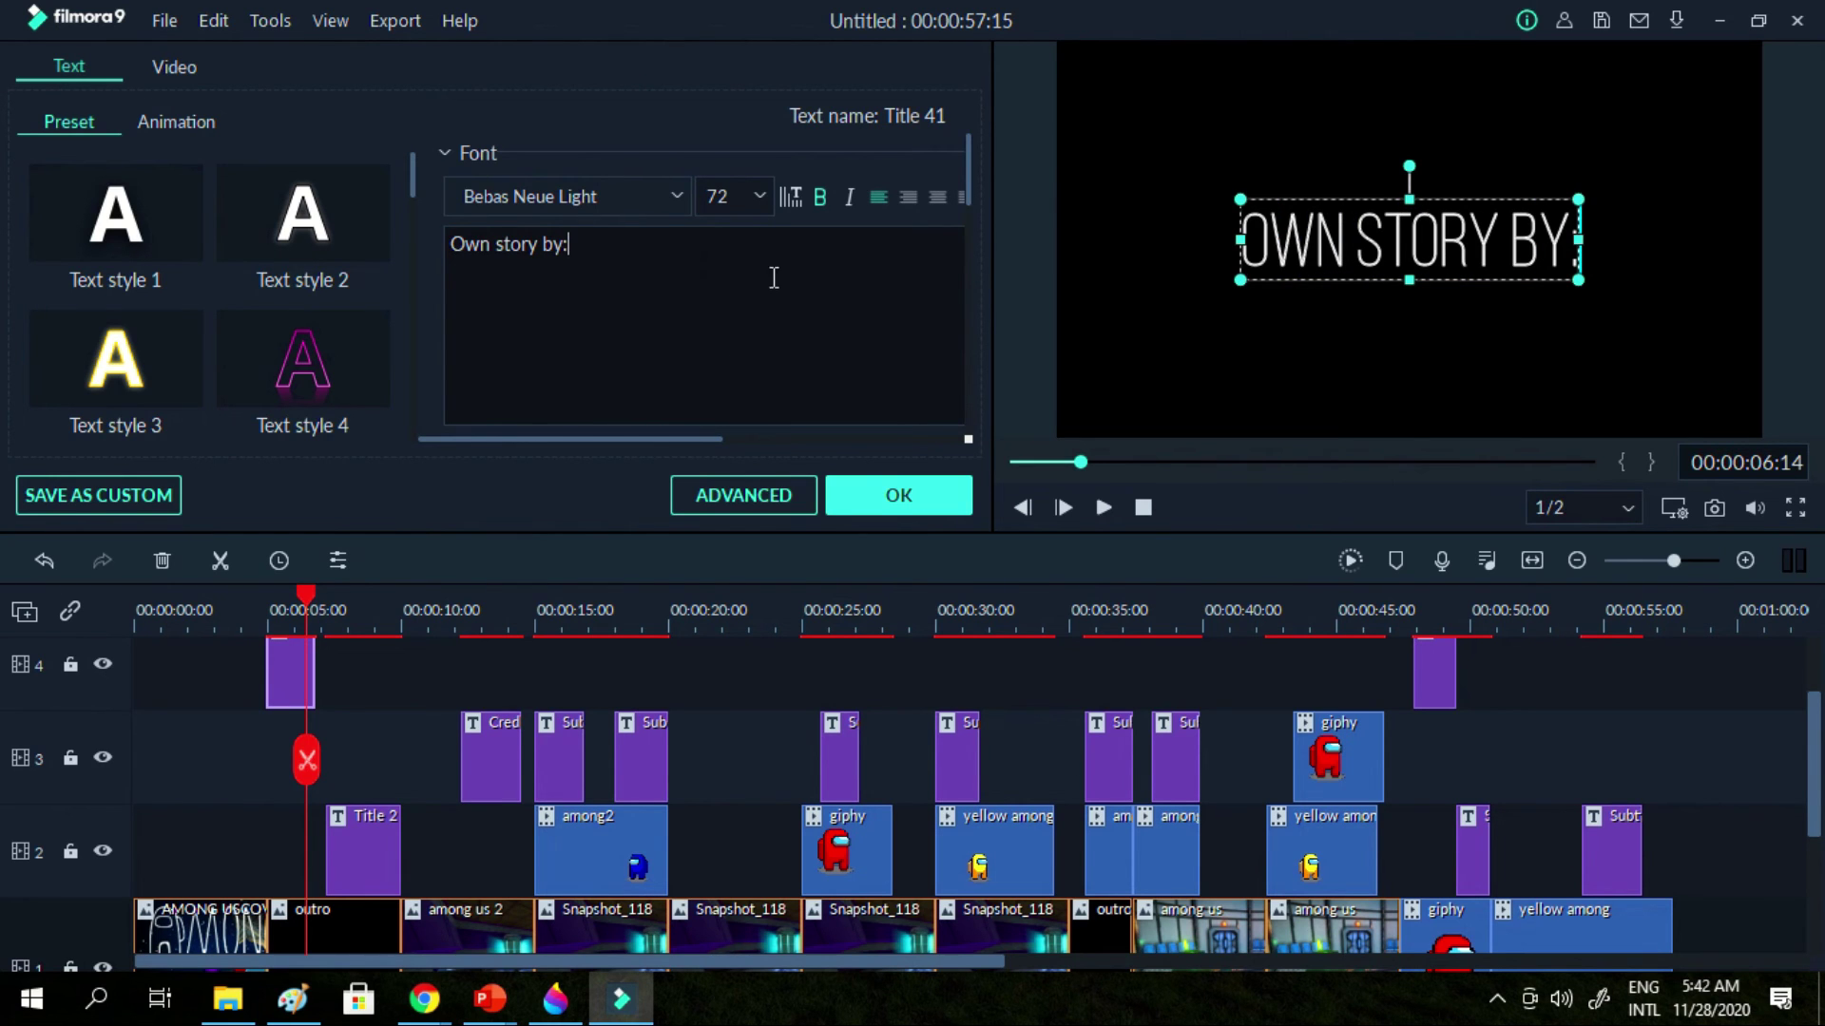
{"action": "left_click", "coordinate": [317, 604]}
{"action": "left_click", "coordinate": [862, 511]}
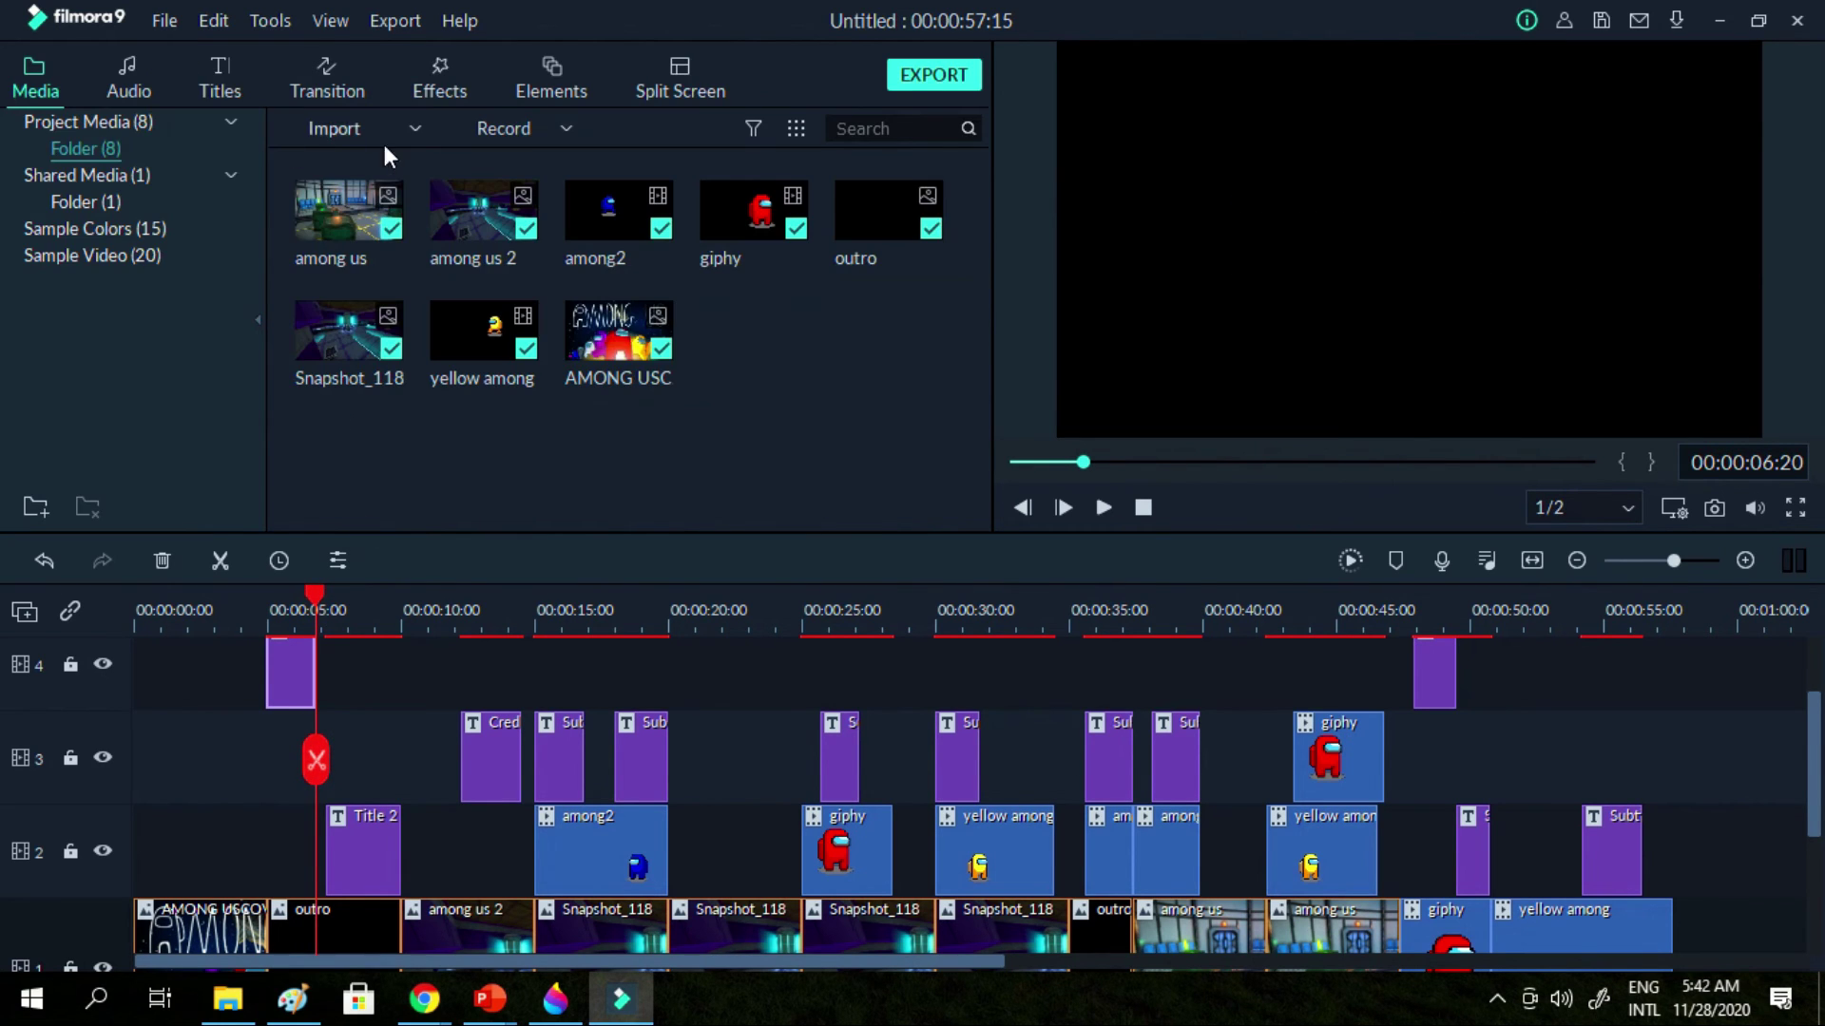
Trim the "Finding ma sel" title while trying a shortened Title 1 clip on track 3, and delete the trial clip
{"action": "left_click", "coordinate": [209, 89]}
{"action": "left_click", "coordinate": [618, 211]}
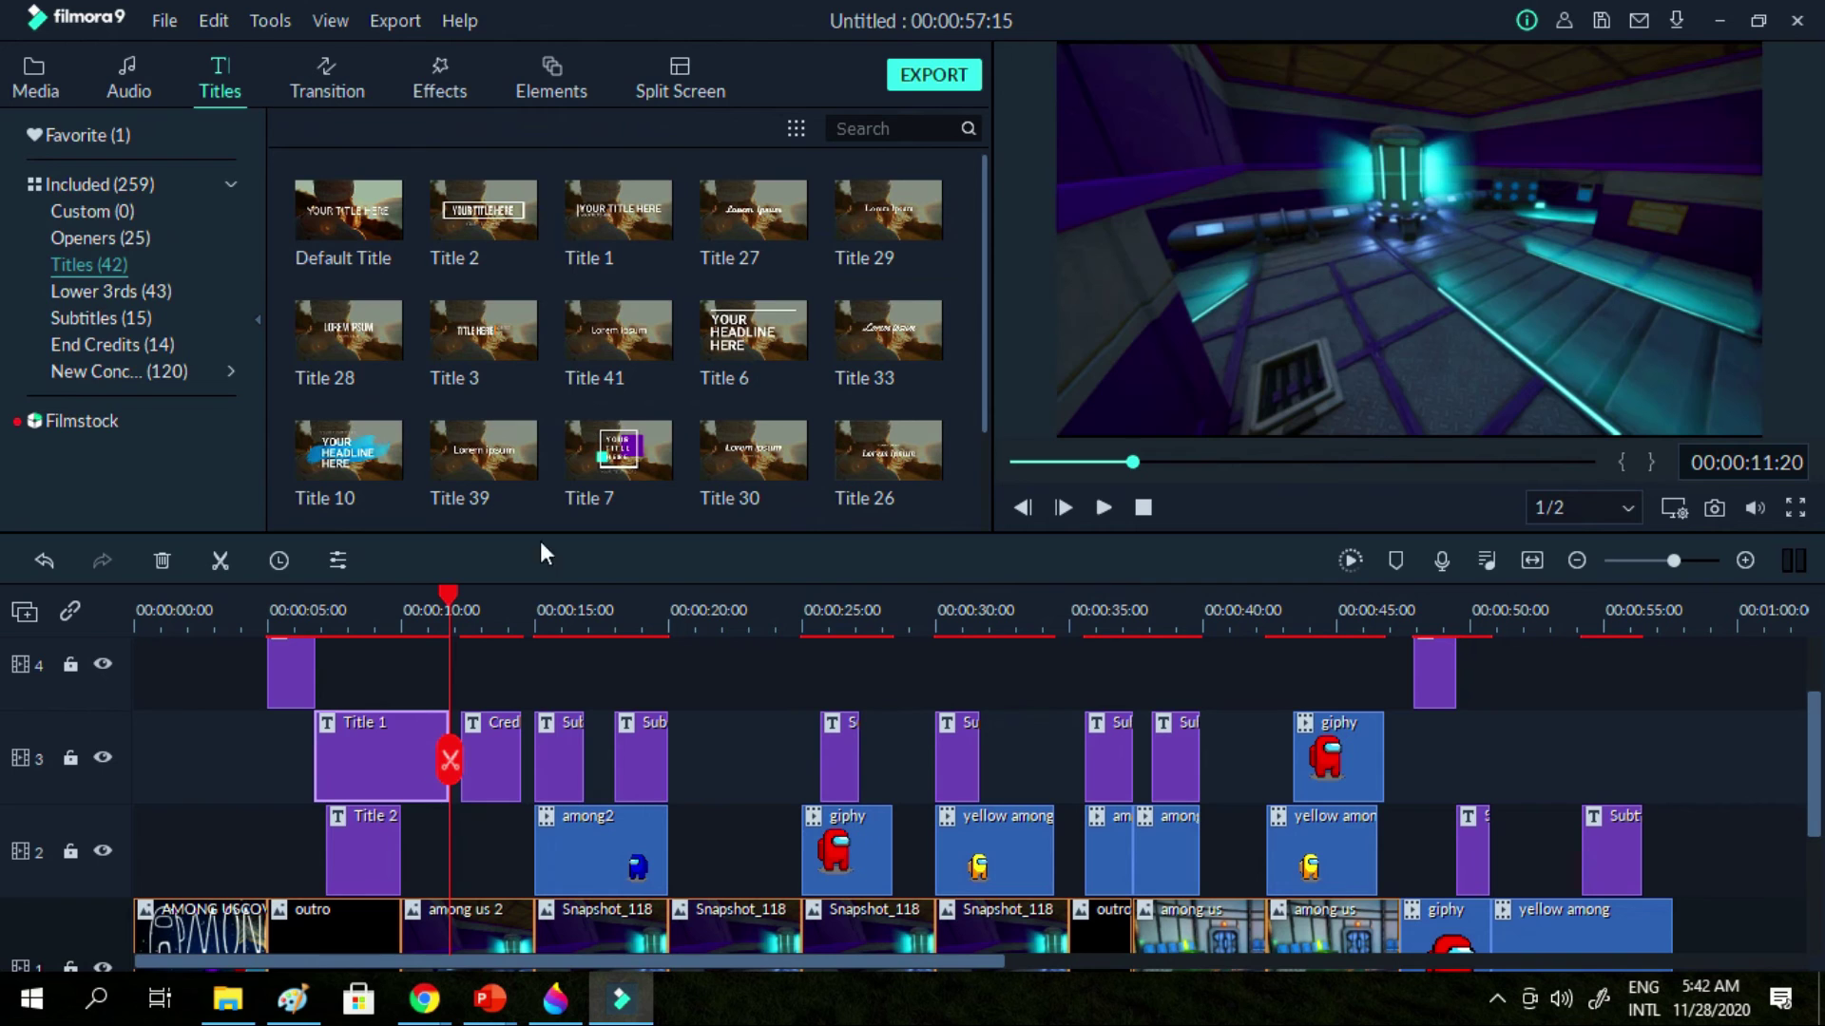
{"action": "left_click_drag", "start_coordinate": [446, 726], "coordinate": [340, 746]}
{"action": "left_click_drag", "start_coordinate": [400, 854], "coordinate": [382, 855]}
{"action": "left_click_drag", "start_coordinate": [317, 624], "coordinate": [327, 620]}
{"action": "left_click", "coordinate": [334, 795]}
{"action": "left_click", "coordinate": [167, 559]}
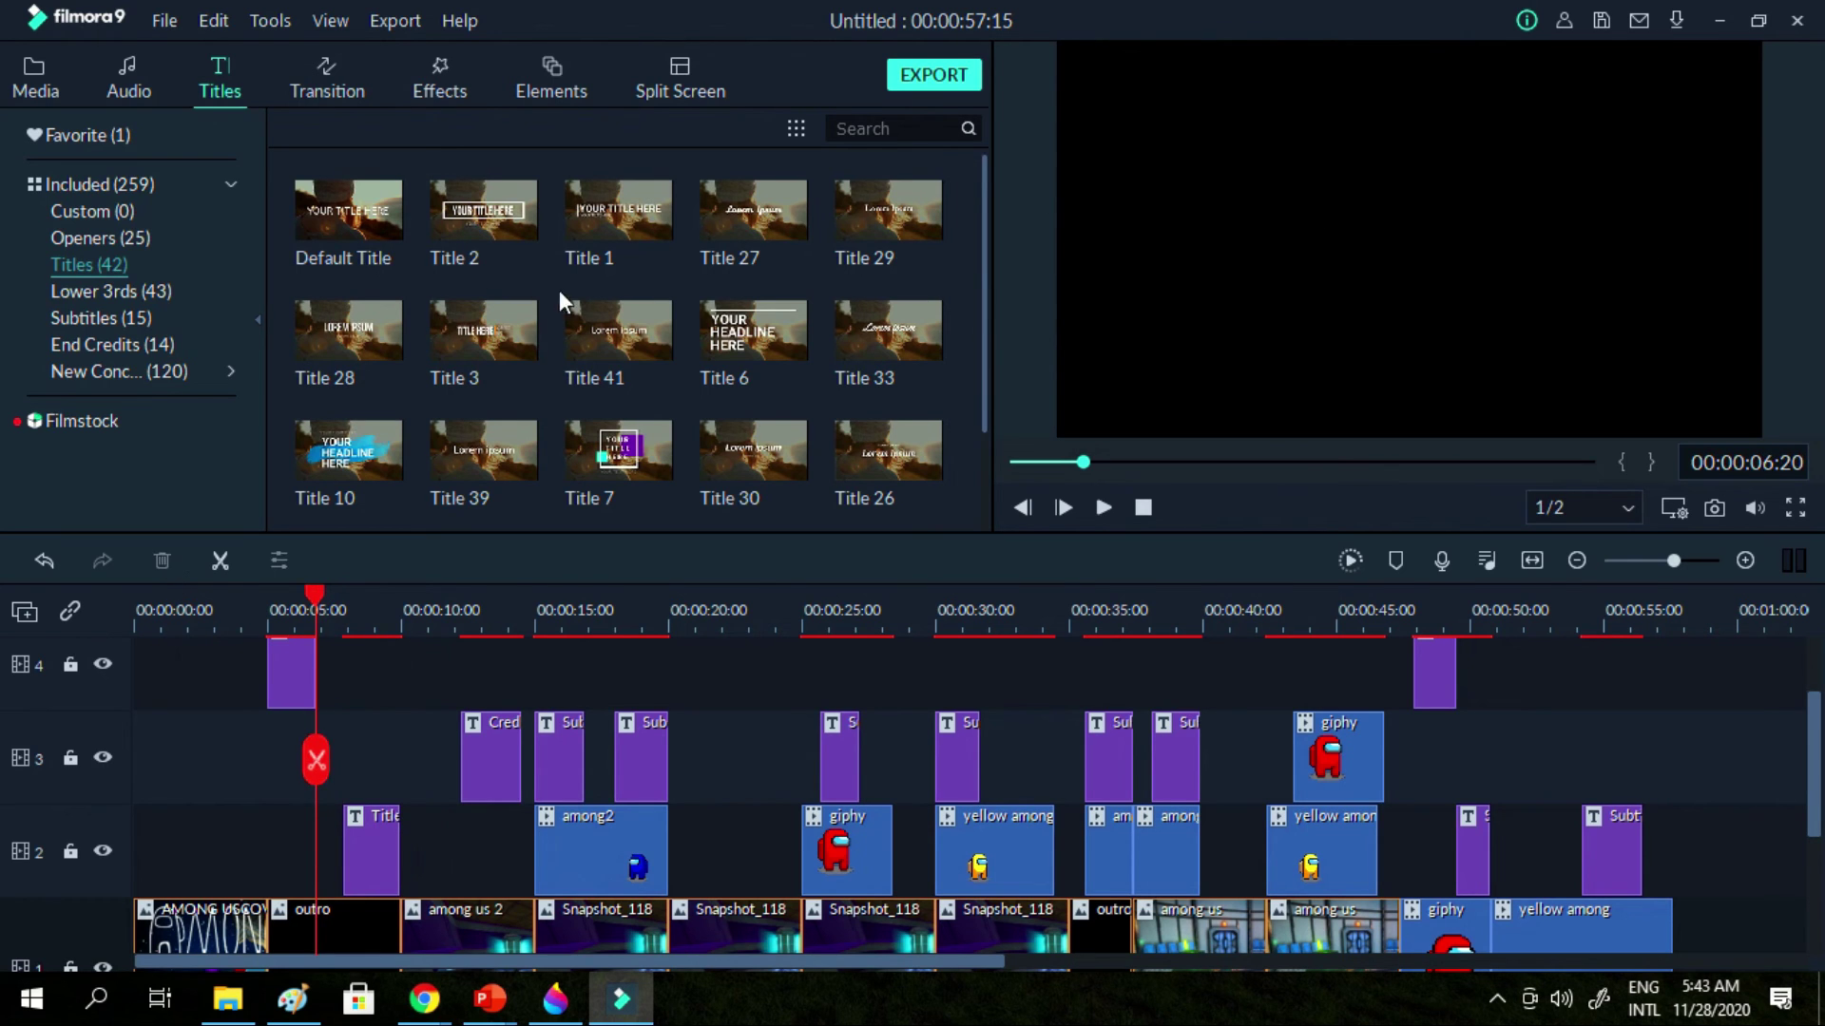
Add a short Title 29 title on track 3 reading "ma sel" in the Ink Free font and play the titles
{"action": "scroll", "coordinate": [760, 456], "scroll_direction": "down", "scroll_amount": 1}
{"action": "left_click", "coordinate": [753, 450]}
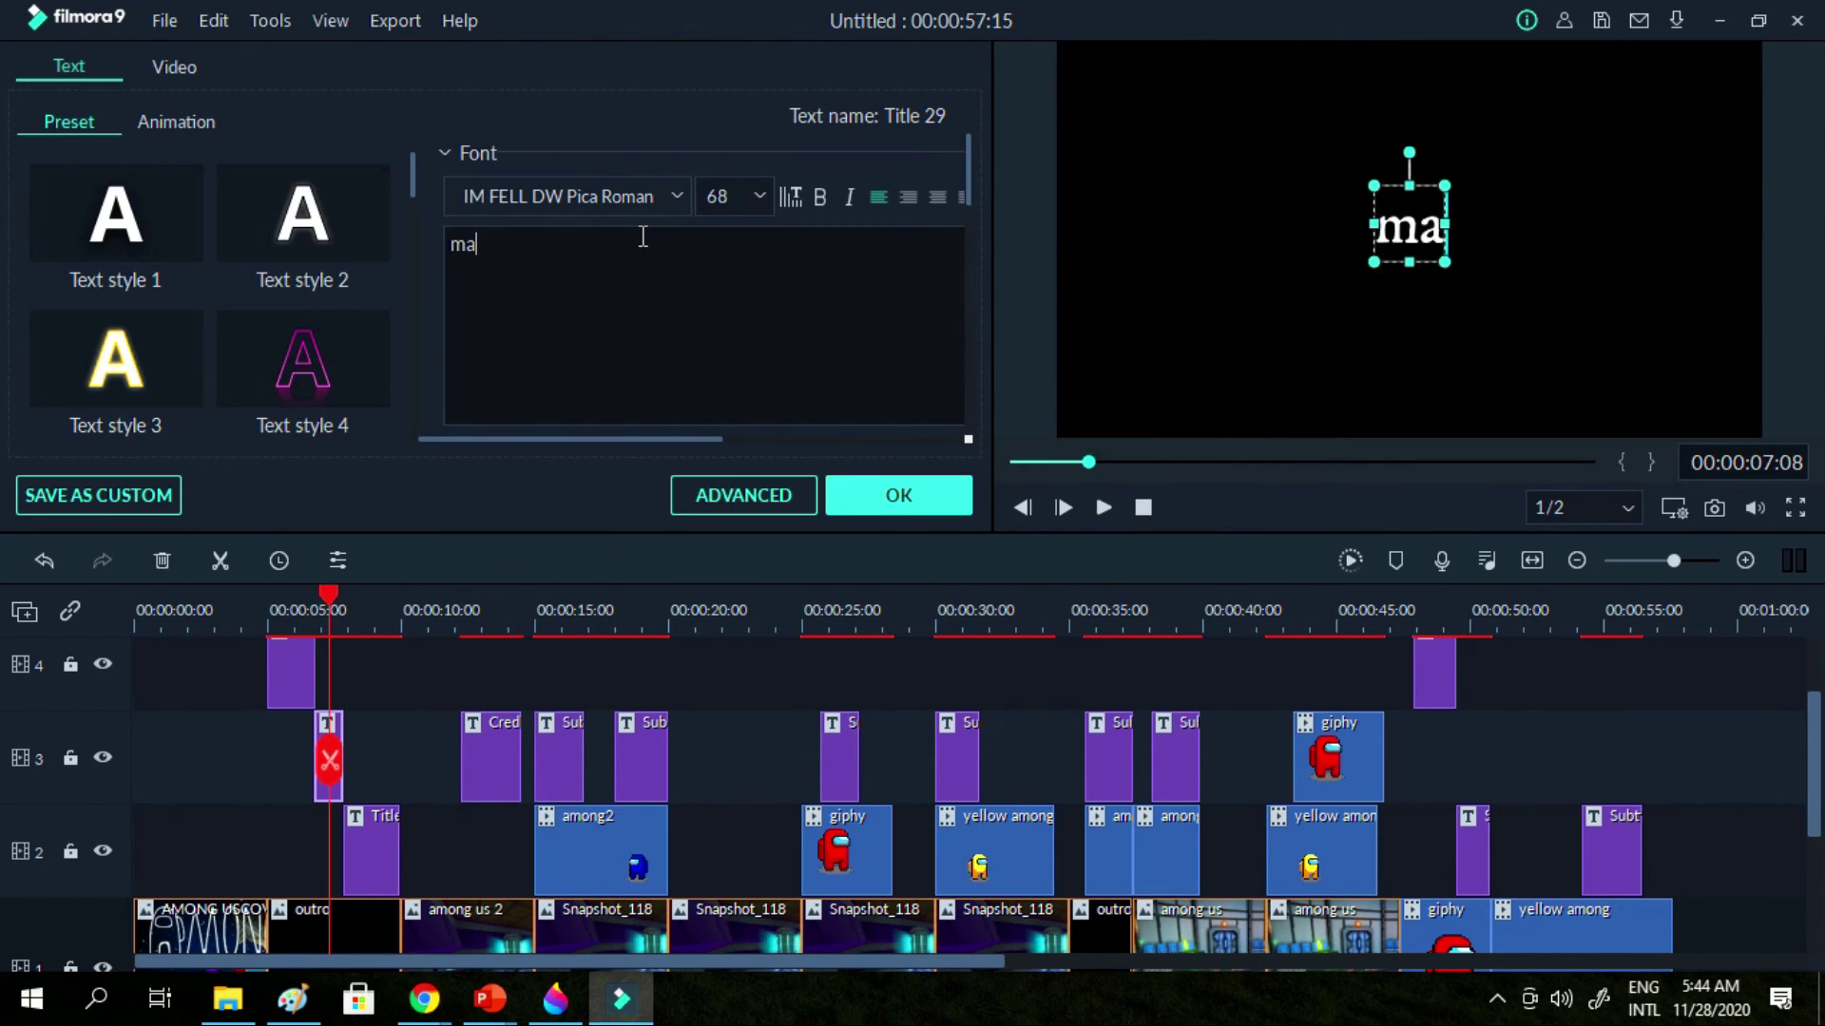
{"action": "type", "text": "sel"}
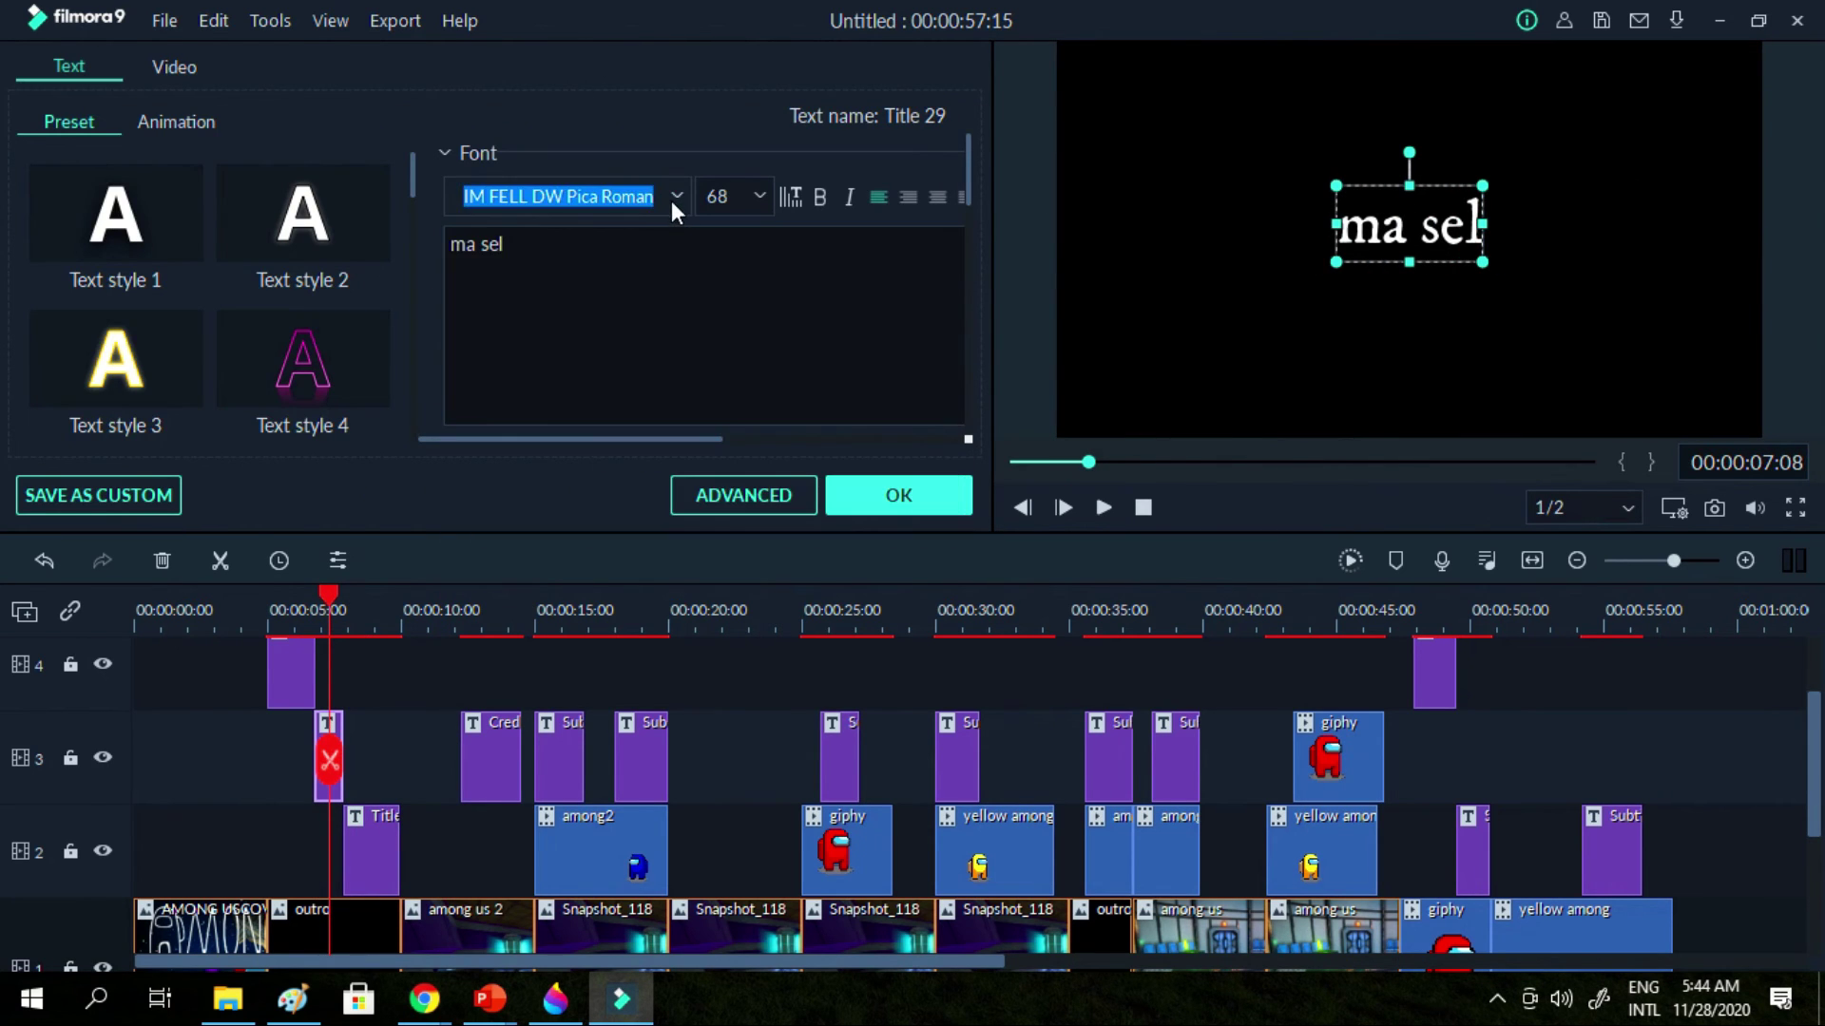
{"action": "left_click", "coordinate": [674, 196]}
{"action": "left_click", "coordinate": [790, 384]}
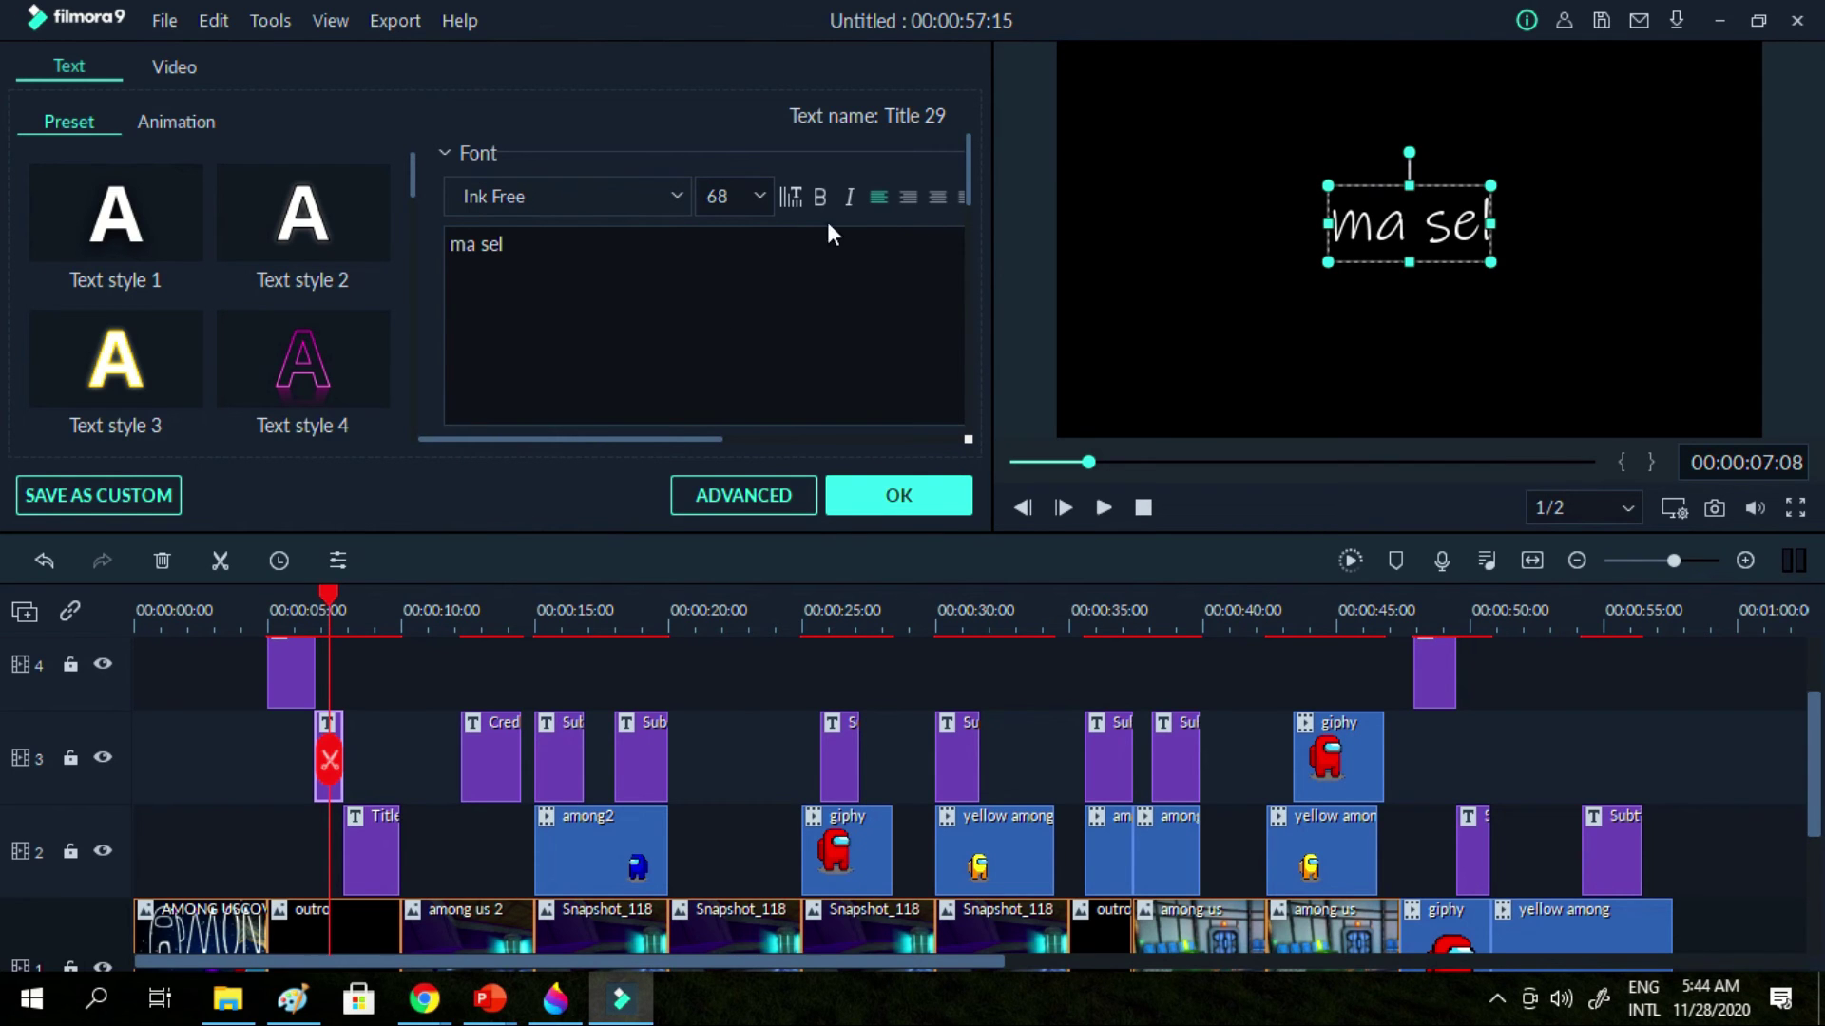
{"action": "left_click", "coordinate": [898, 495]}
{"action": "left_click", "coordinate": [1103, 508]}
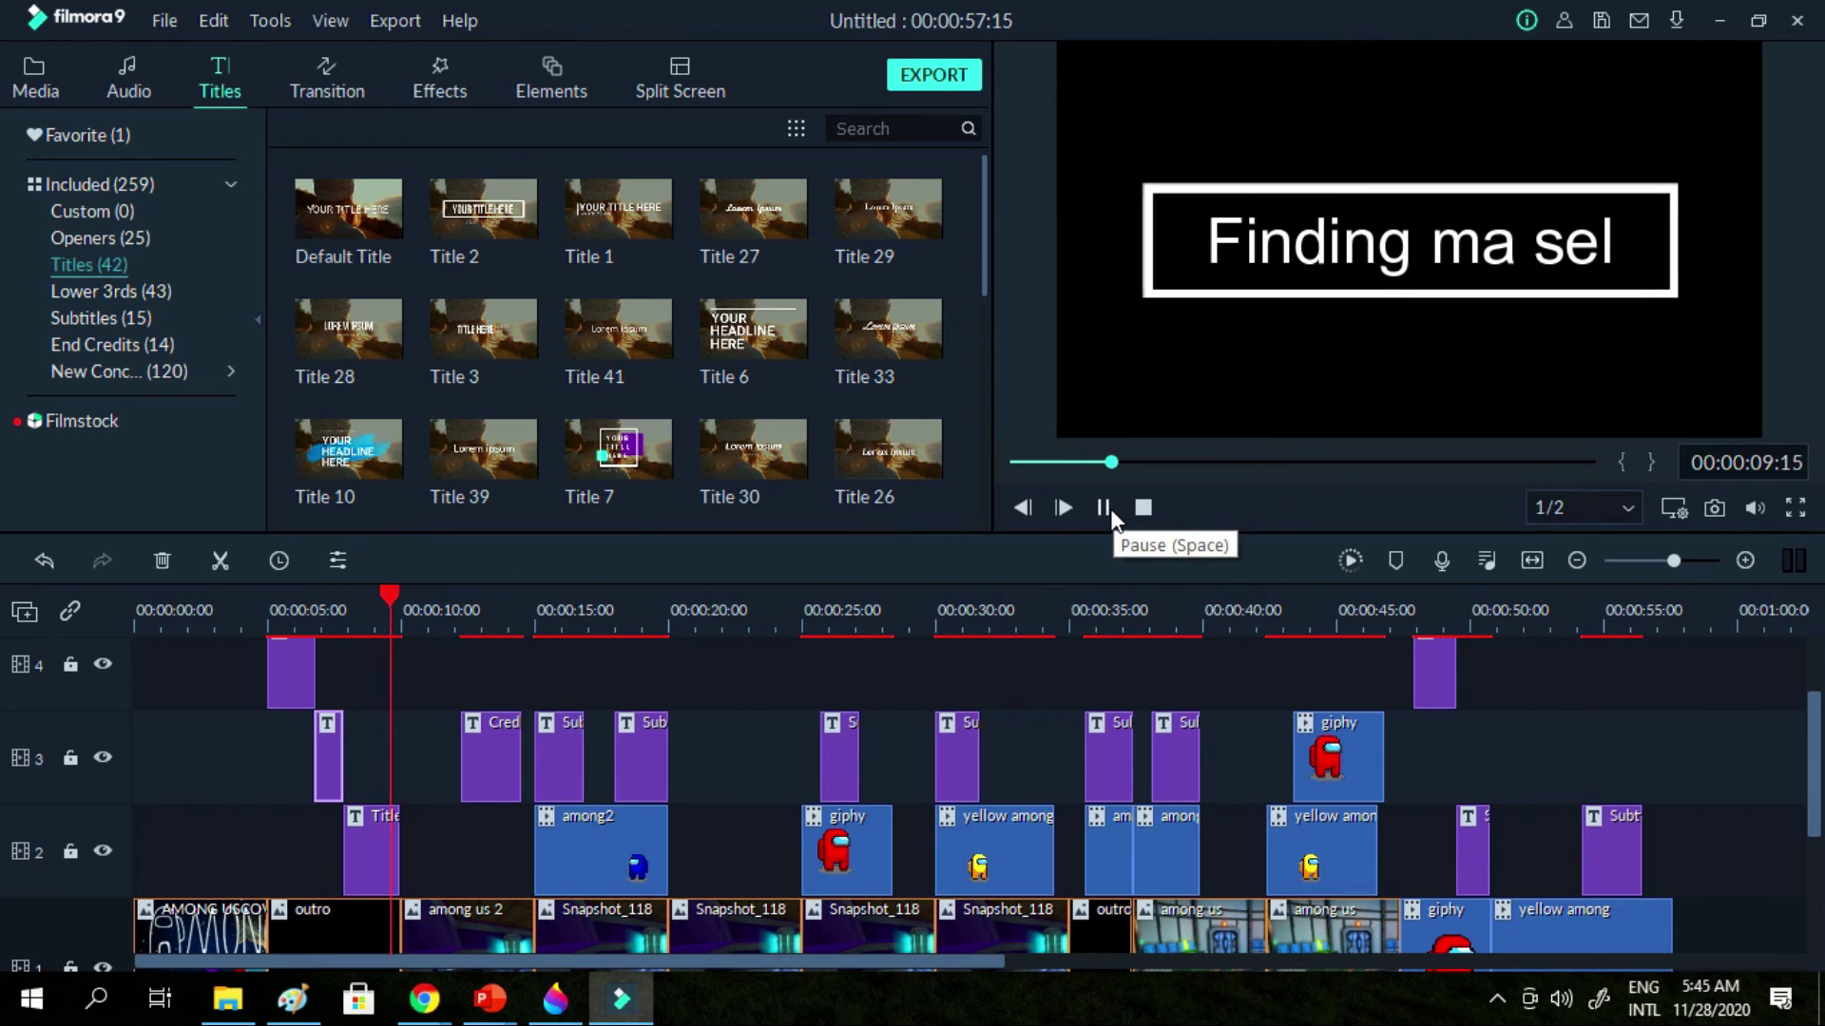
{"action": "left_click", "coordinate": [1104, 507]}
Change the font of the "Finding ma sel" title and replay the intro from the start
{"action": "double_click", "coordinate": [1499, 227]}
{"action": "left_click", "coordinate": [674, 197]}
{"action": "left_click", "coordinate": [825, 458]}
{"action": "left_click", "coordinate": [898, 495]}
{"action": "left_click_drag", "start_coordinate": [389, 613], "coordinate": [3, 651]}
{"action": "left_click", "coordinate": [1103, 508]}
{"action": "scroll", "coordinate": [757, 323], "scroll_direction": "down", "scroll_amount": 5}
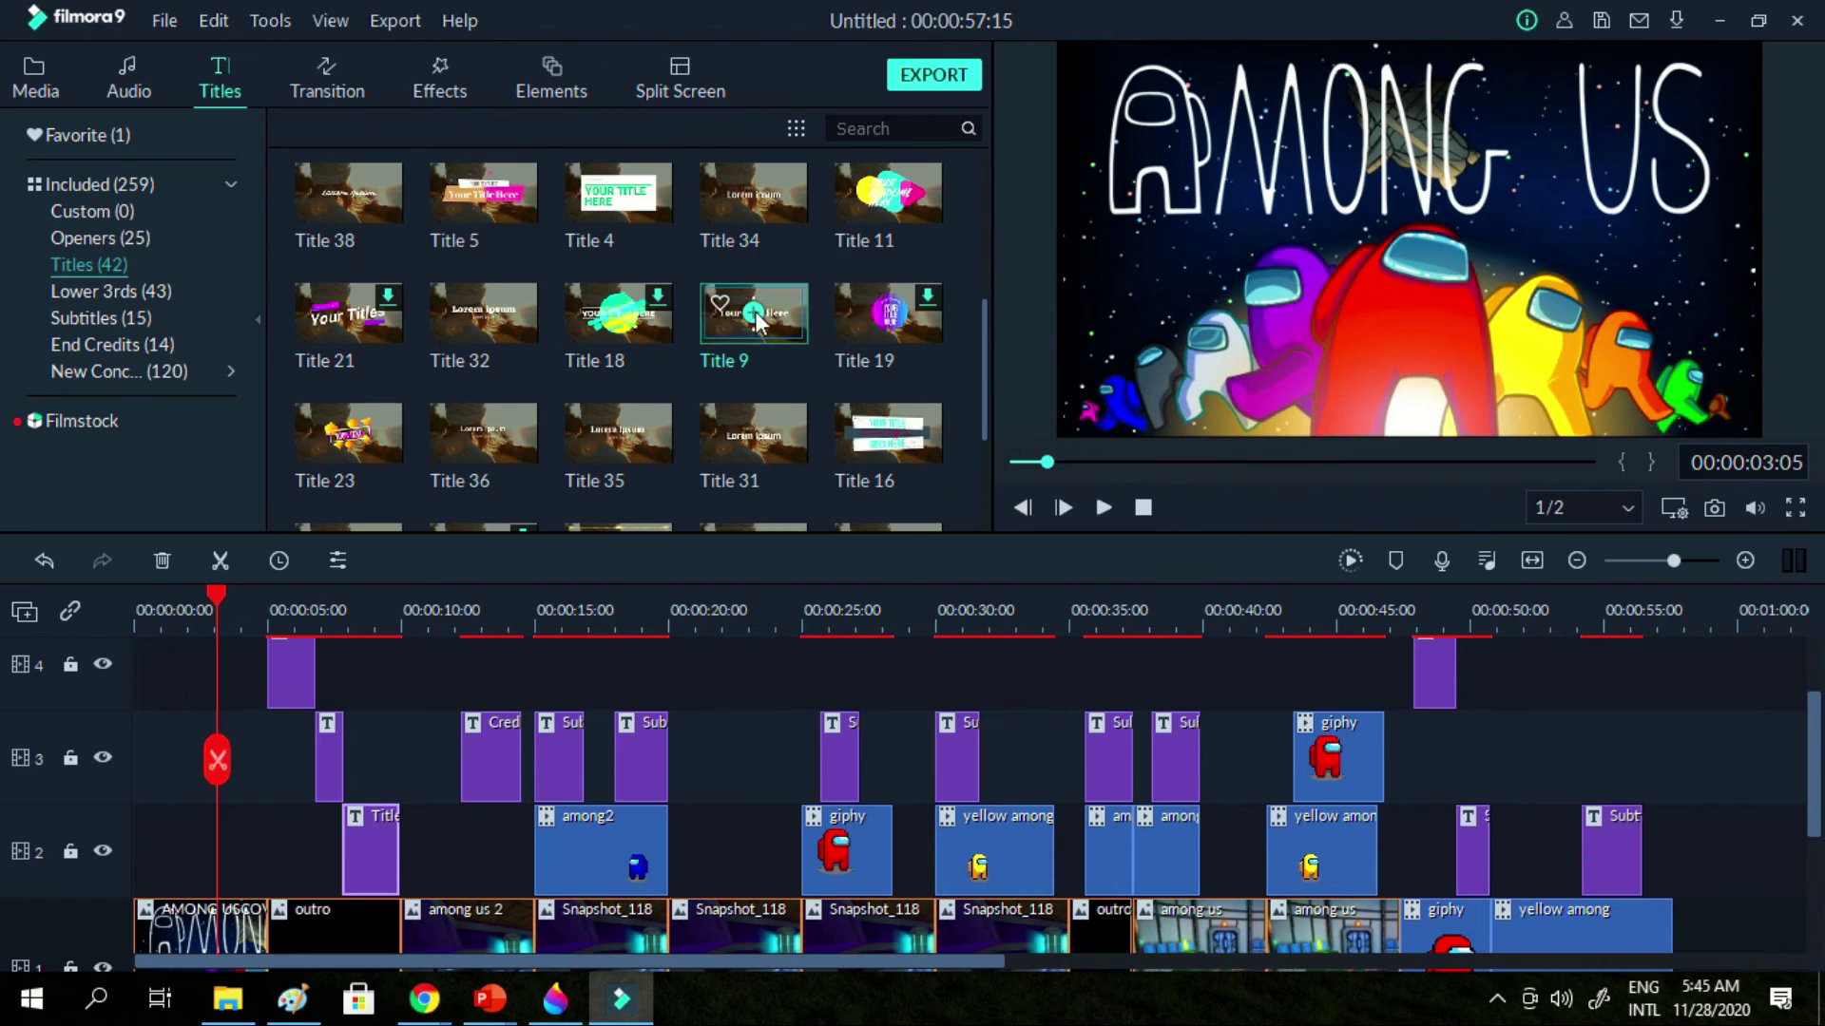
{"action": "left_click", "coordinate": [46, 70]}
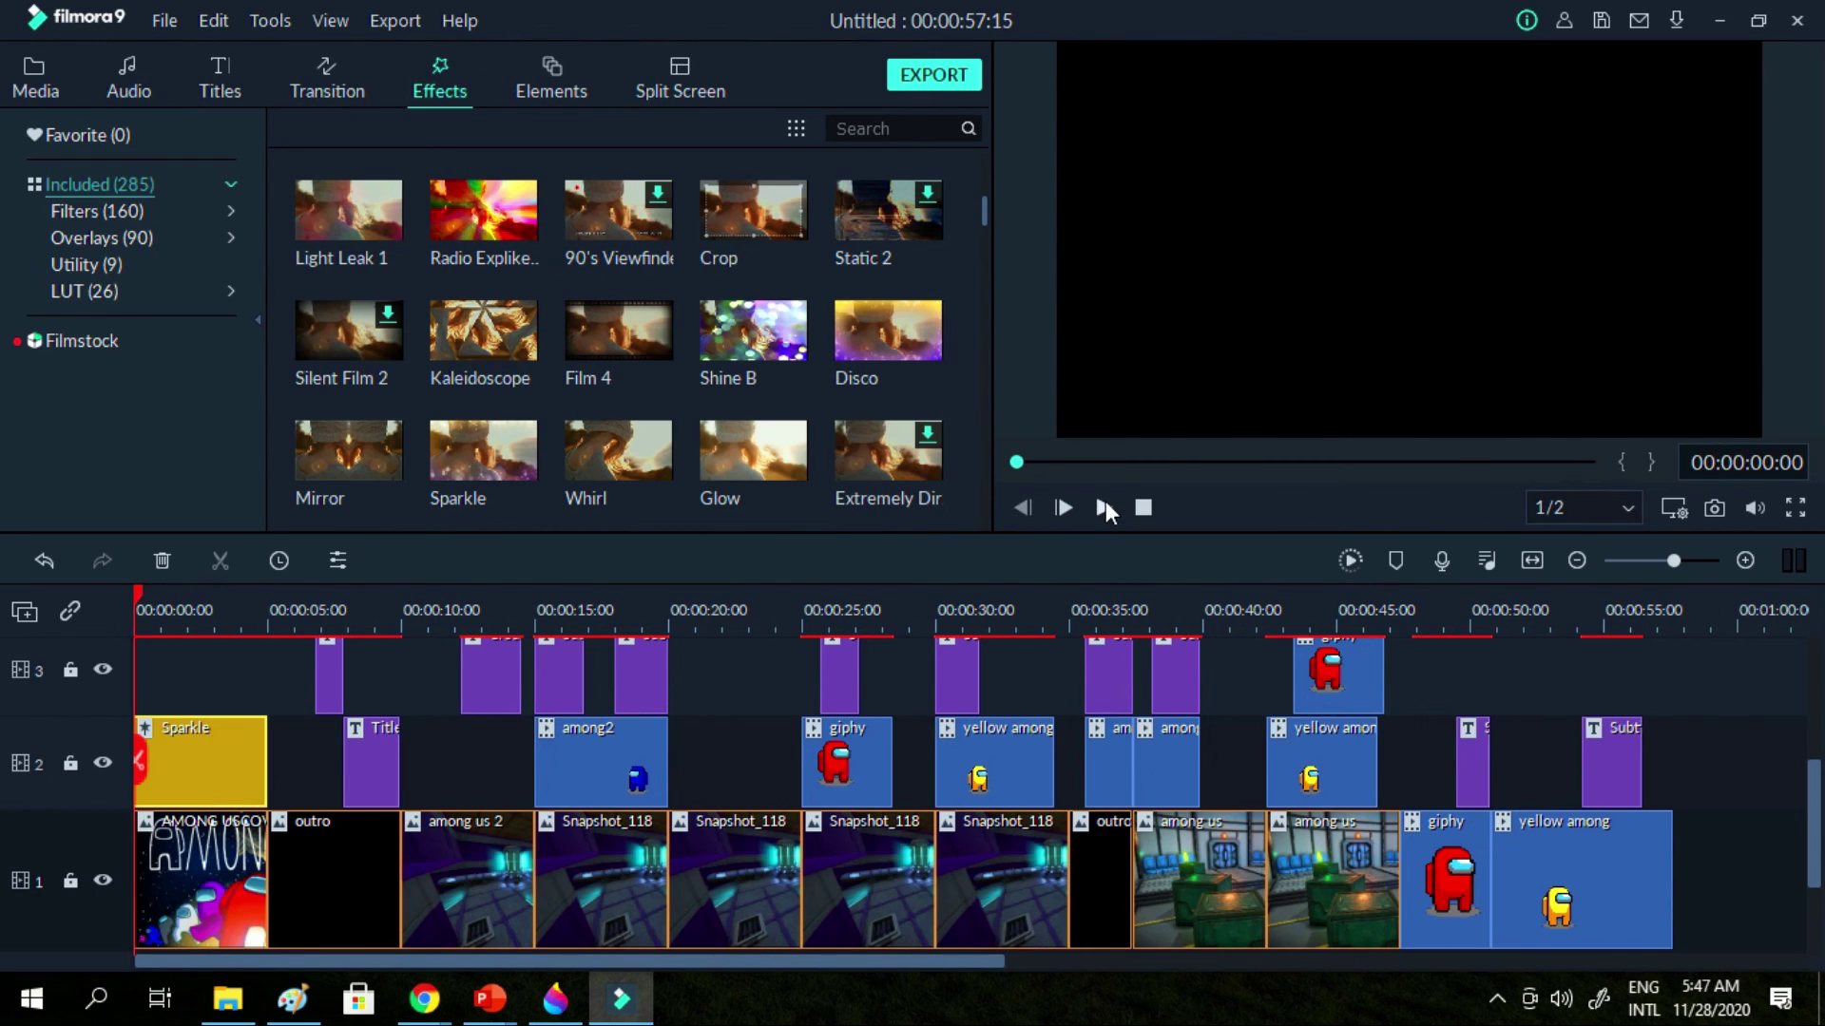
Play the intro and retime the credit title on track 3 to end at 00:00:14:04 with a duration of 00:00:03:01
{"action": "left_click", "coordinate": [1105, 506]}
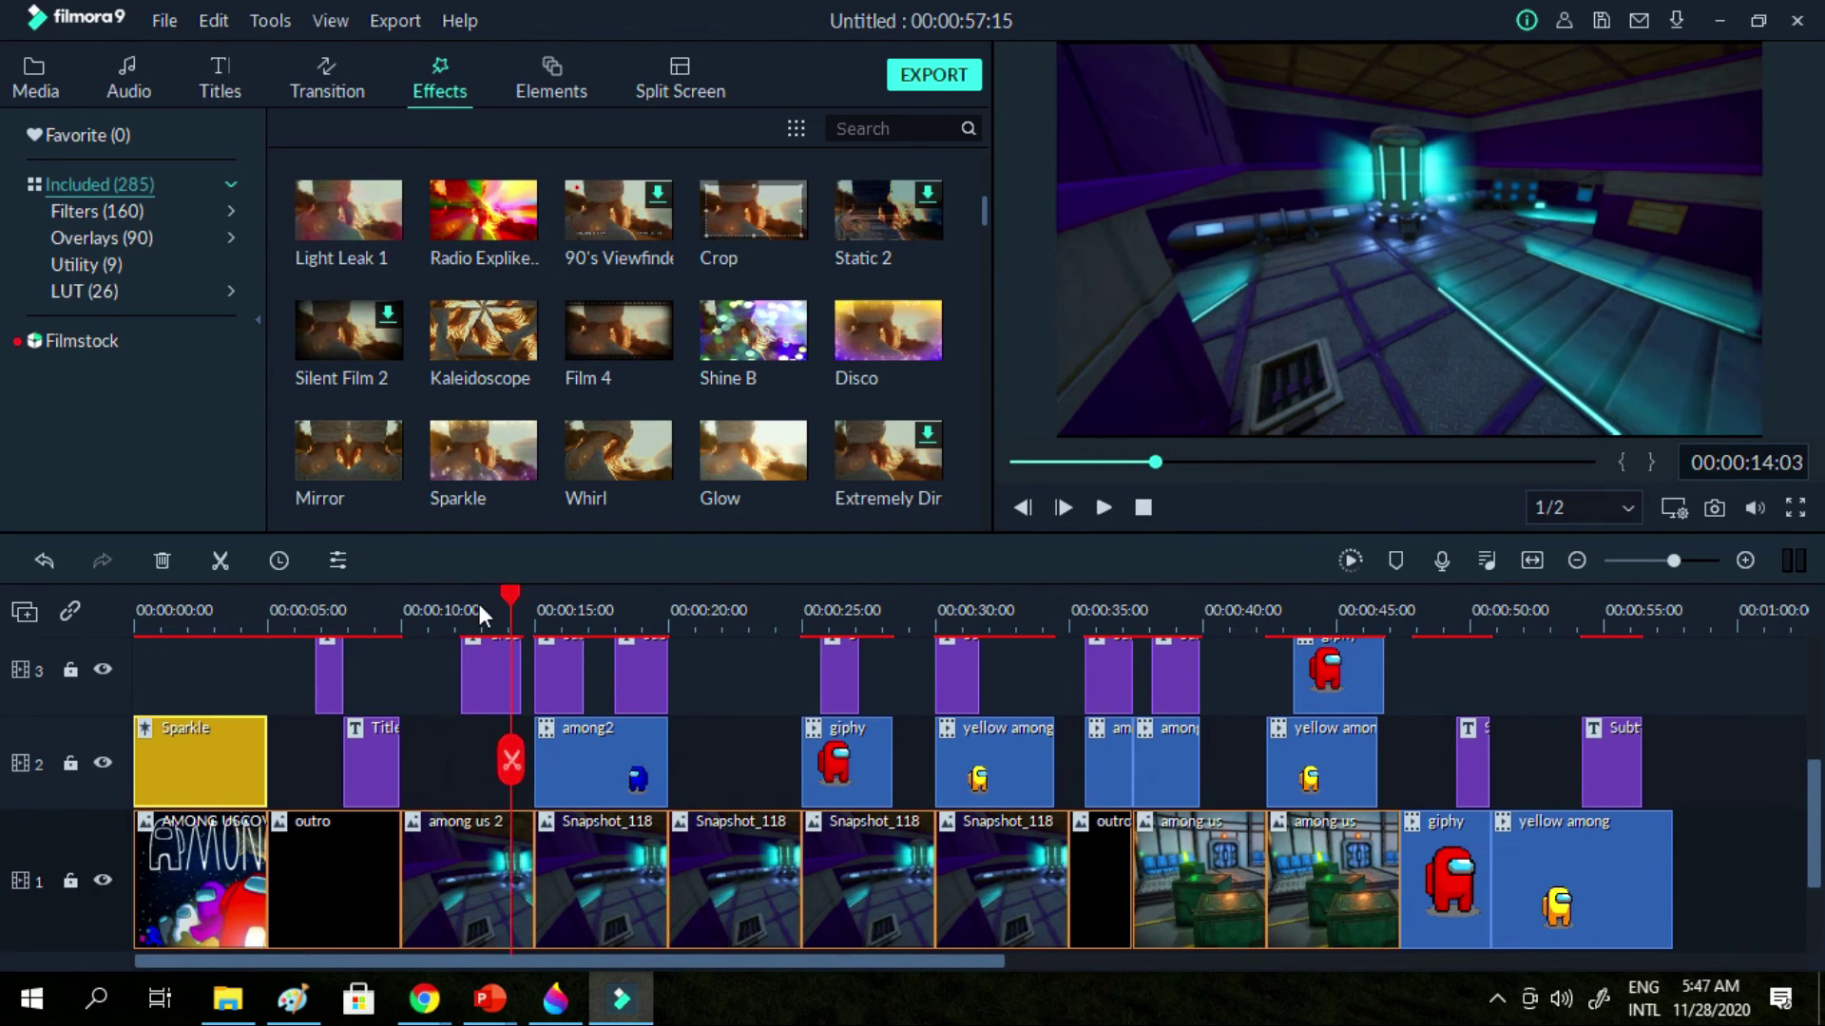
{"action": "left_click_drag", "start_coordinate": [490, 661], "coordinate": [511, 661]}
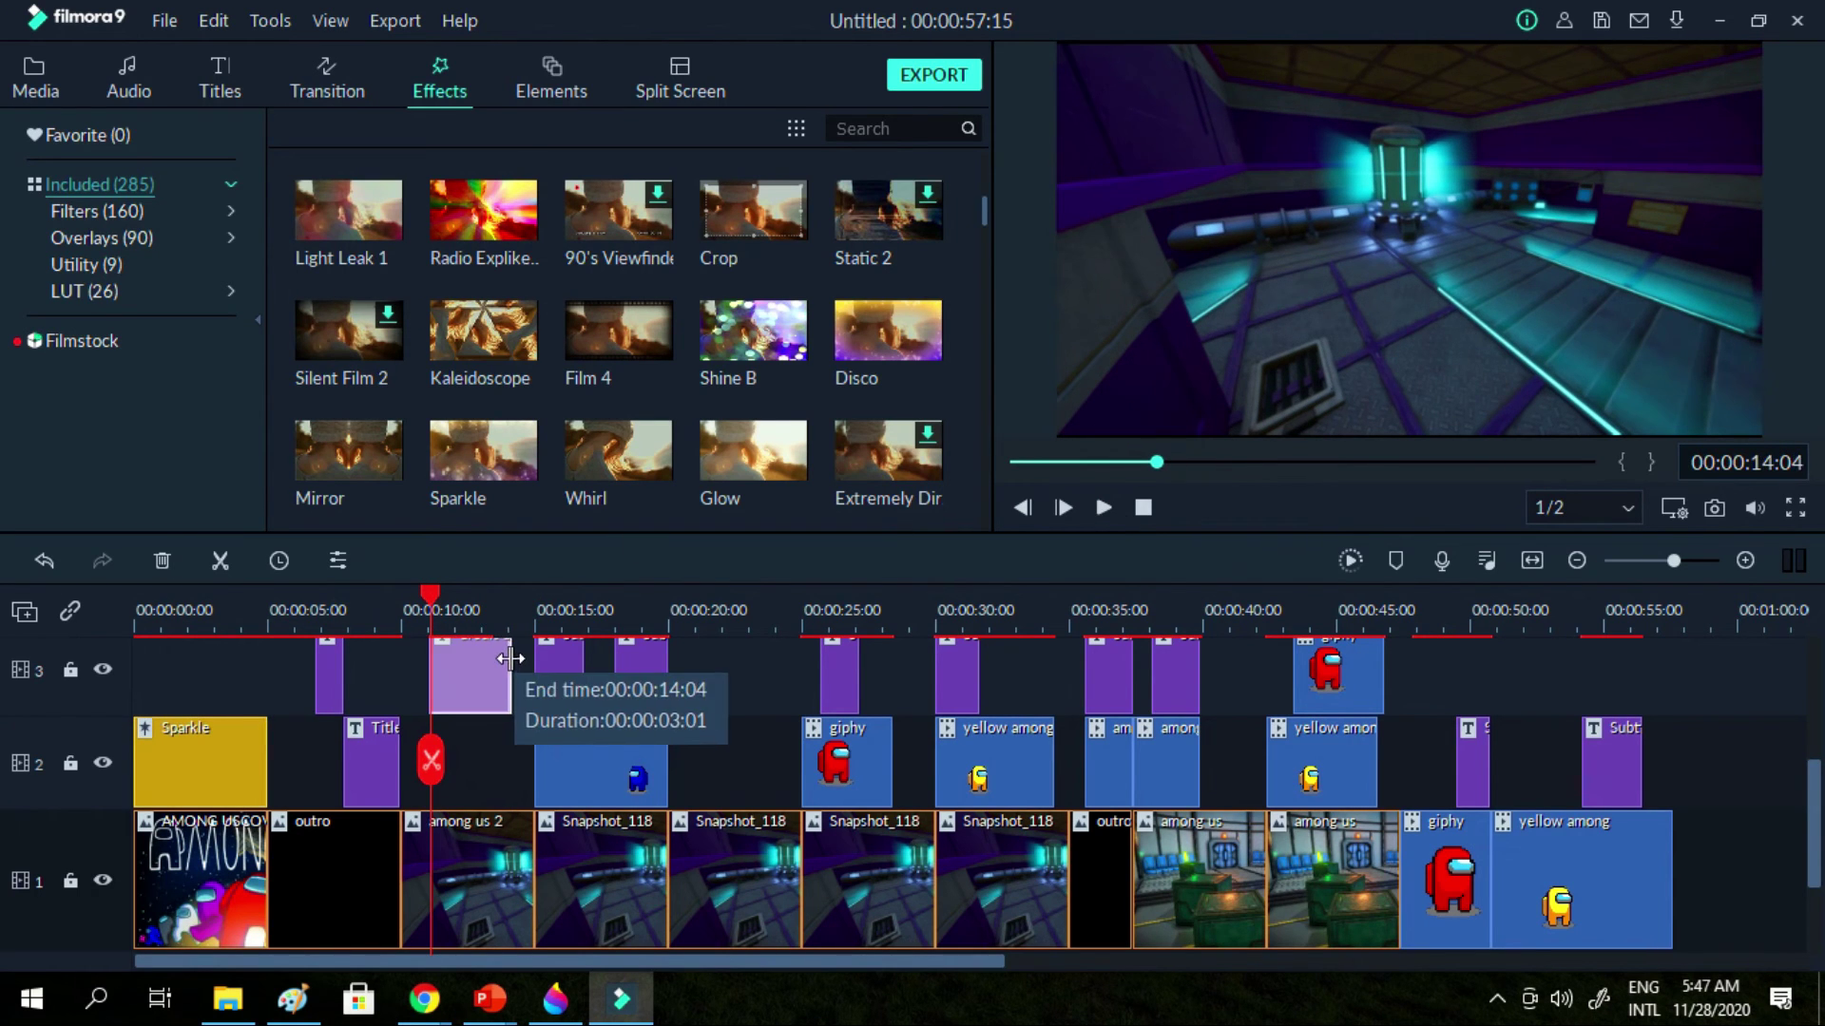
{"action": "double_click", "coordinate": [466, 675]}
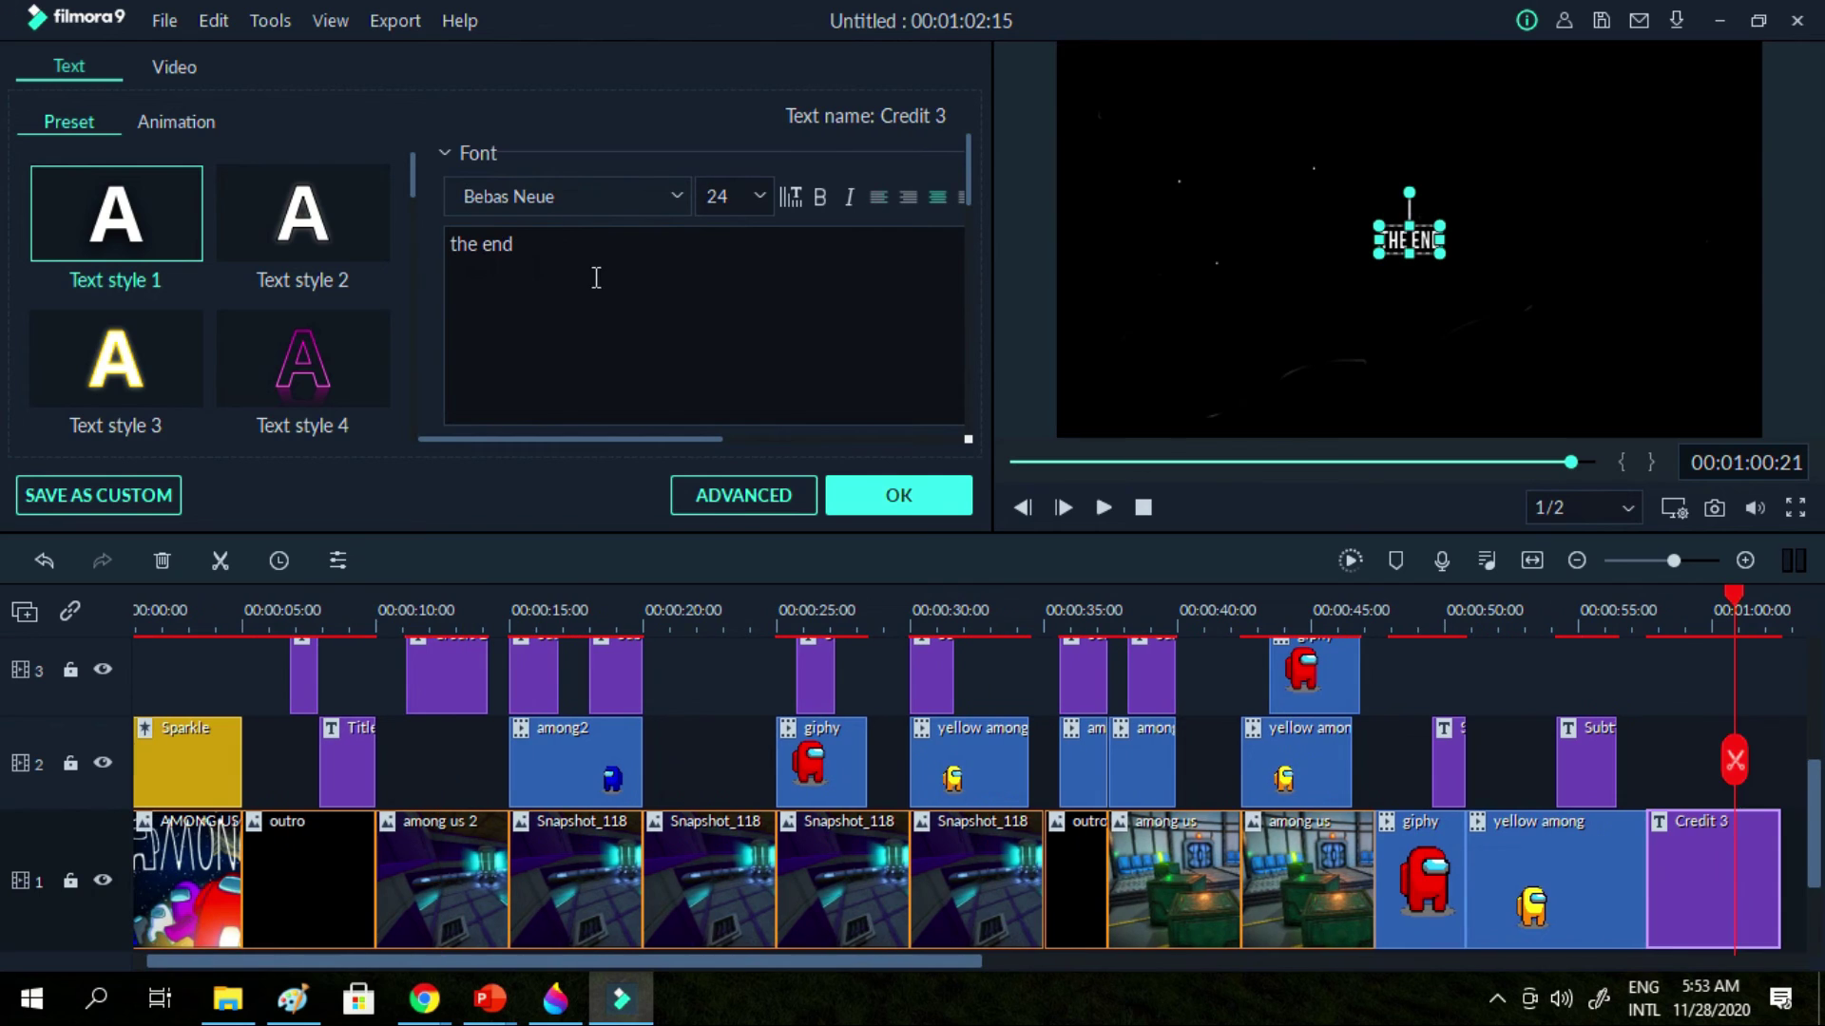
Apply the text "the end" to the closing Credit 3 title on track 1 and restyle it in Ink Free at size 68
{"action": "left_click", "coordinate": [901, 495]}
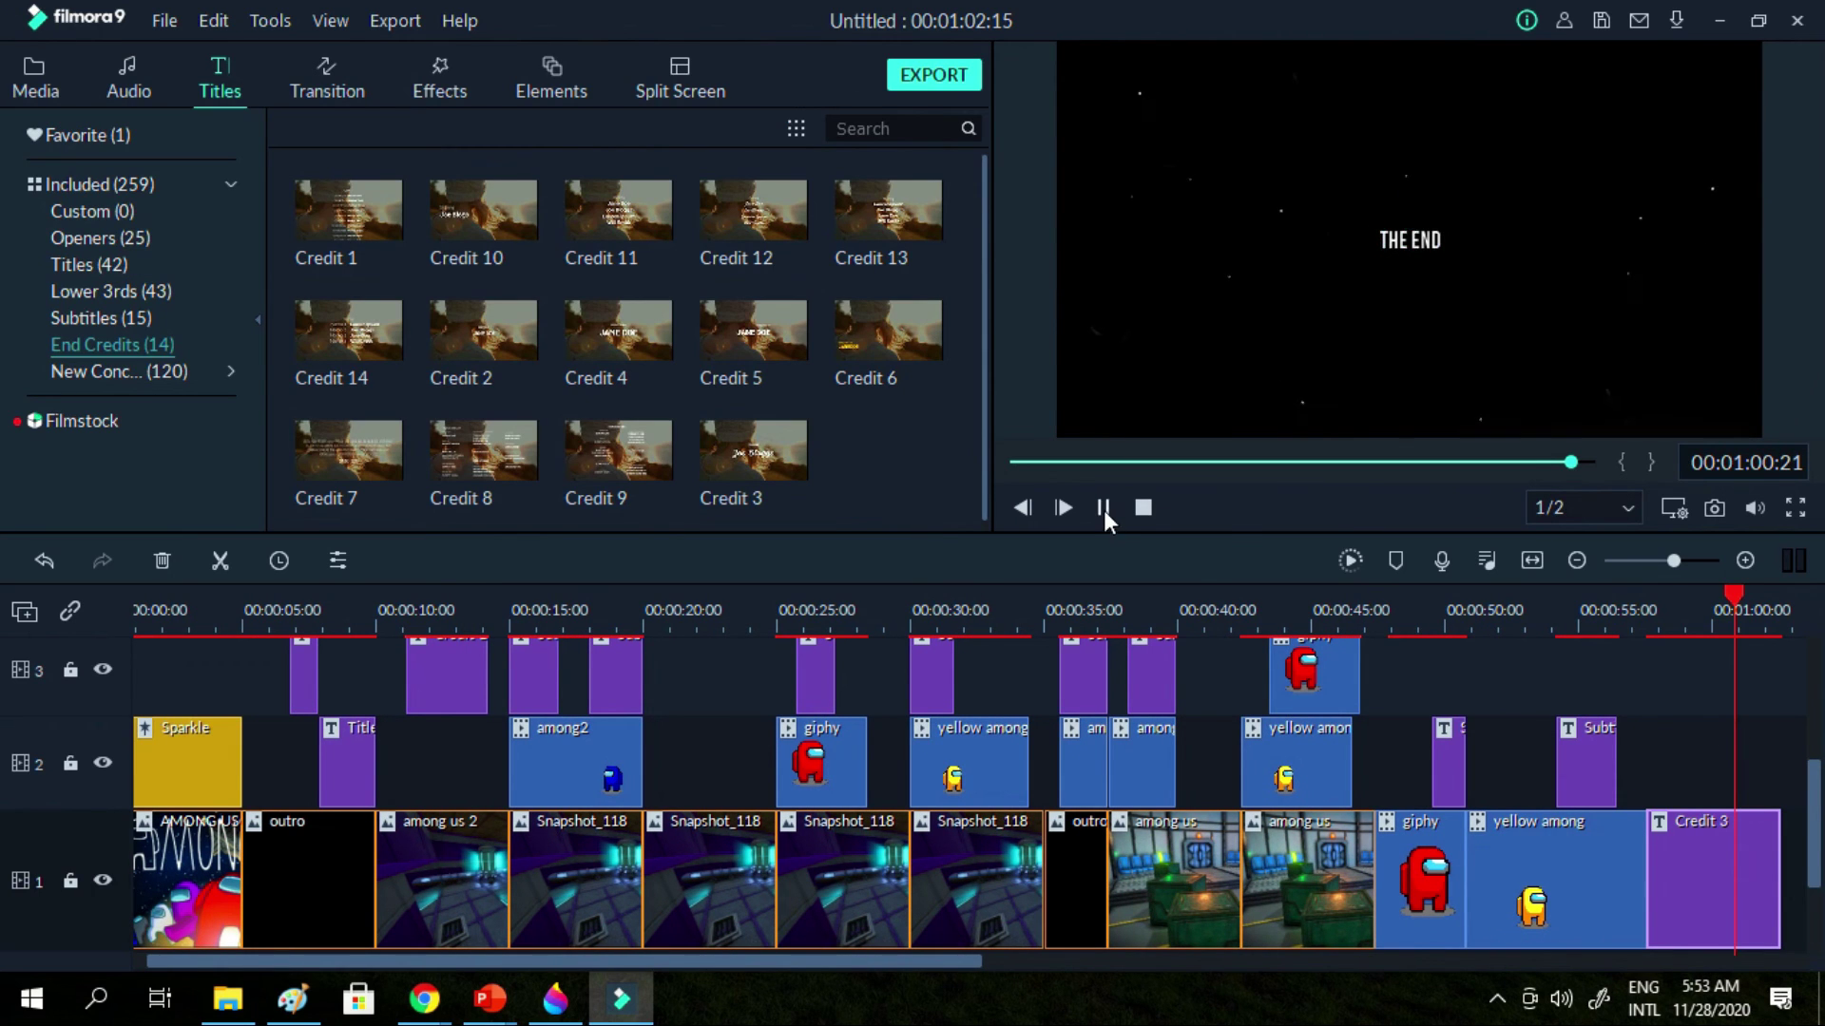
{"action": "left_click", "coordinate": [1102, 508]}
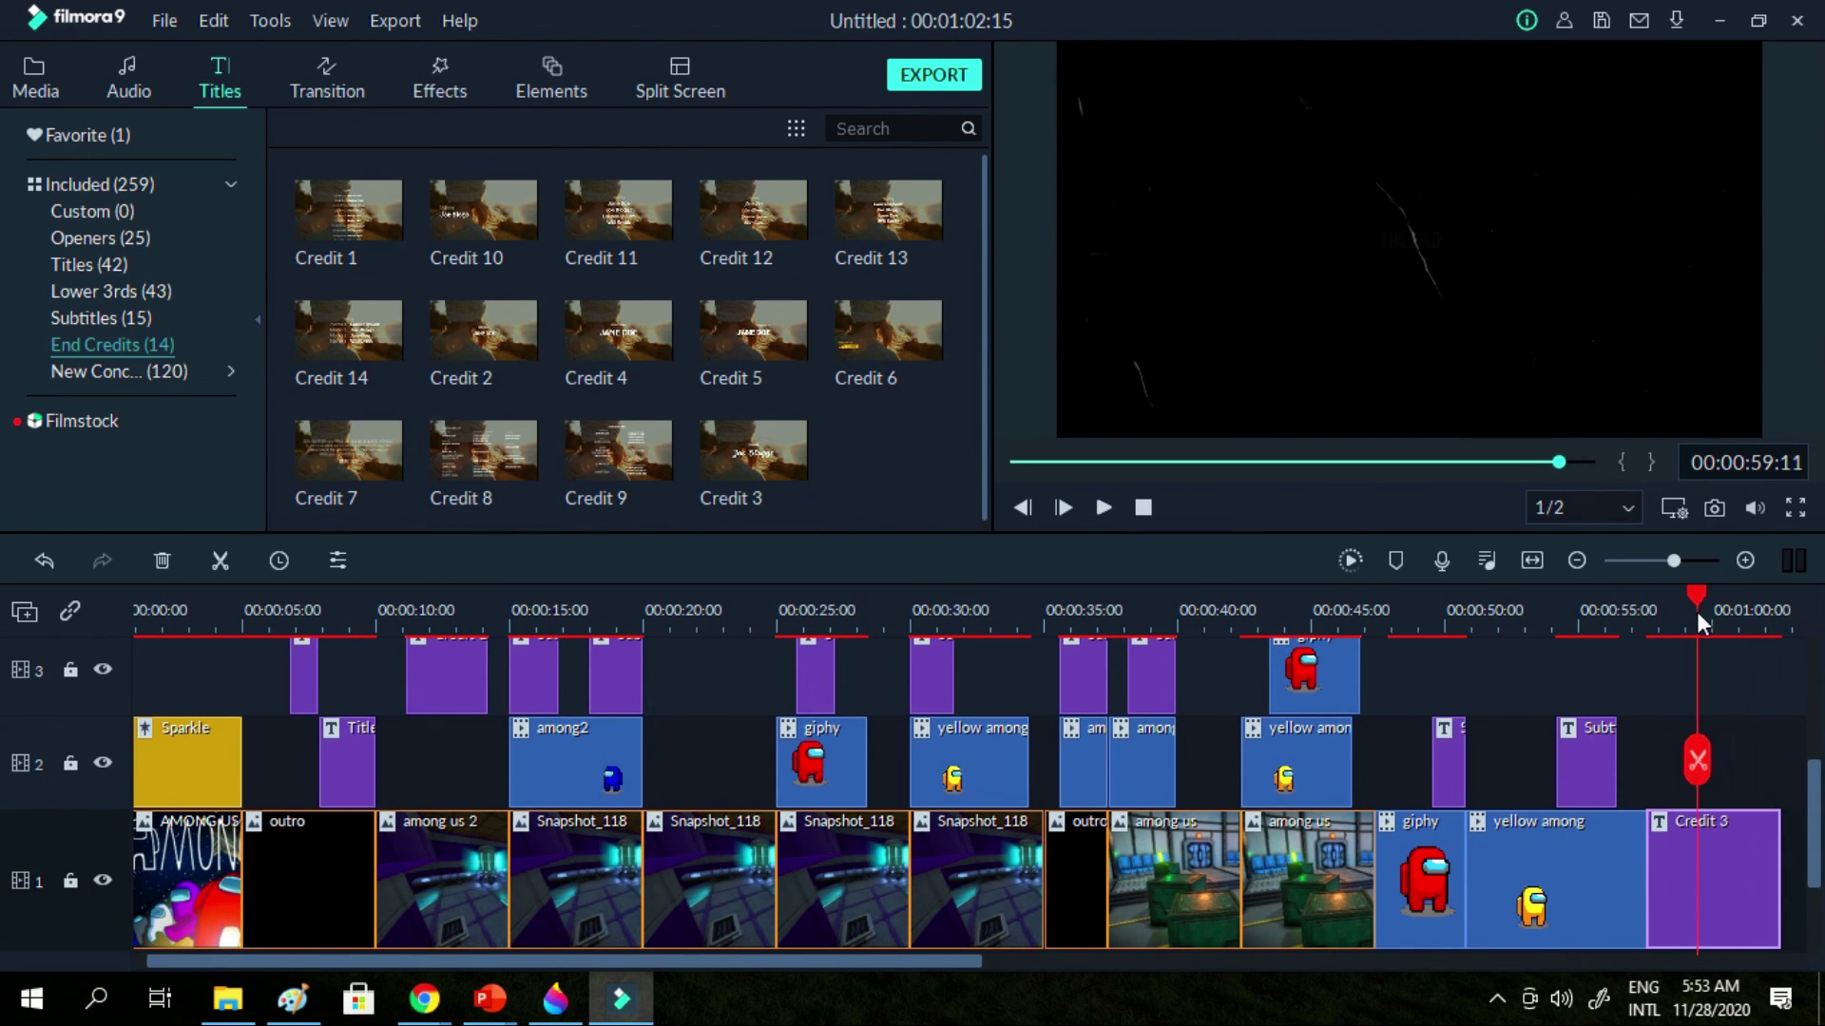
{"action": "double_click", "coordinate": [1412, 245]}
{"action": "left_click", "coordinate": [571, 196]}
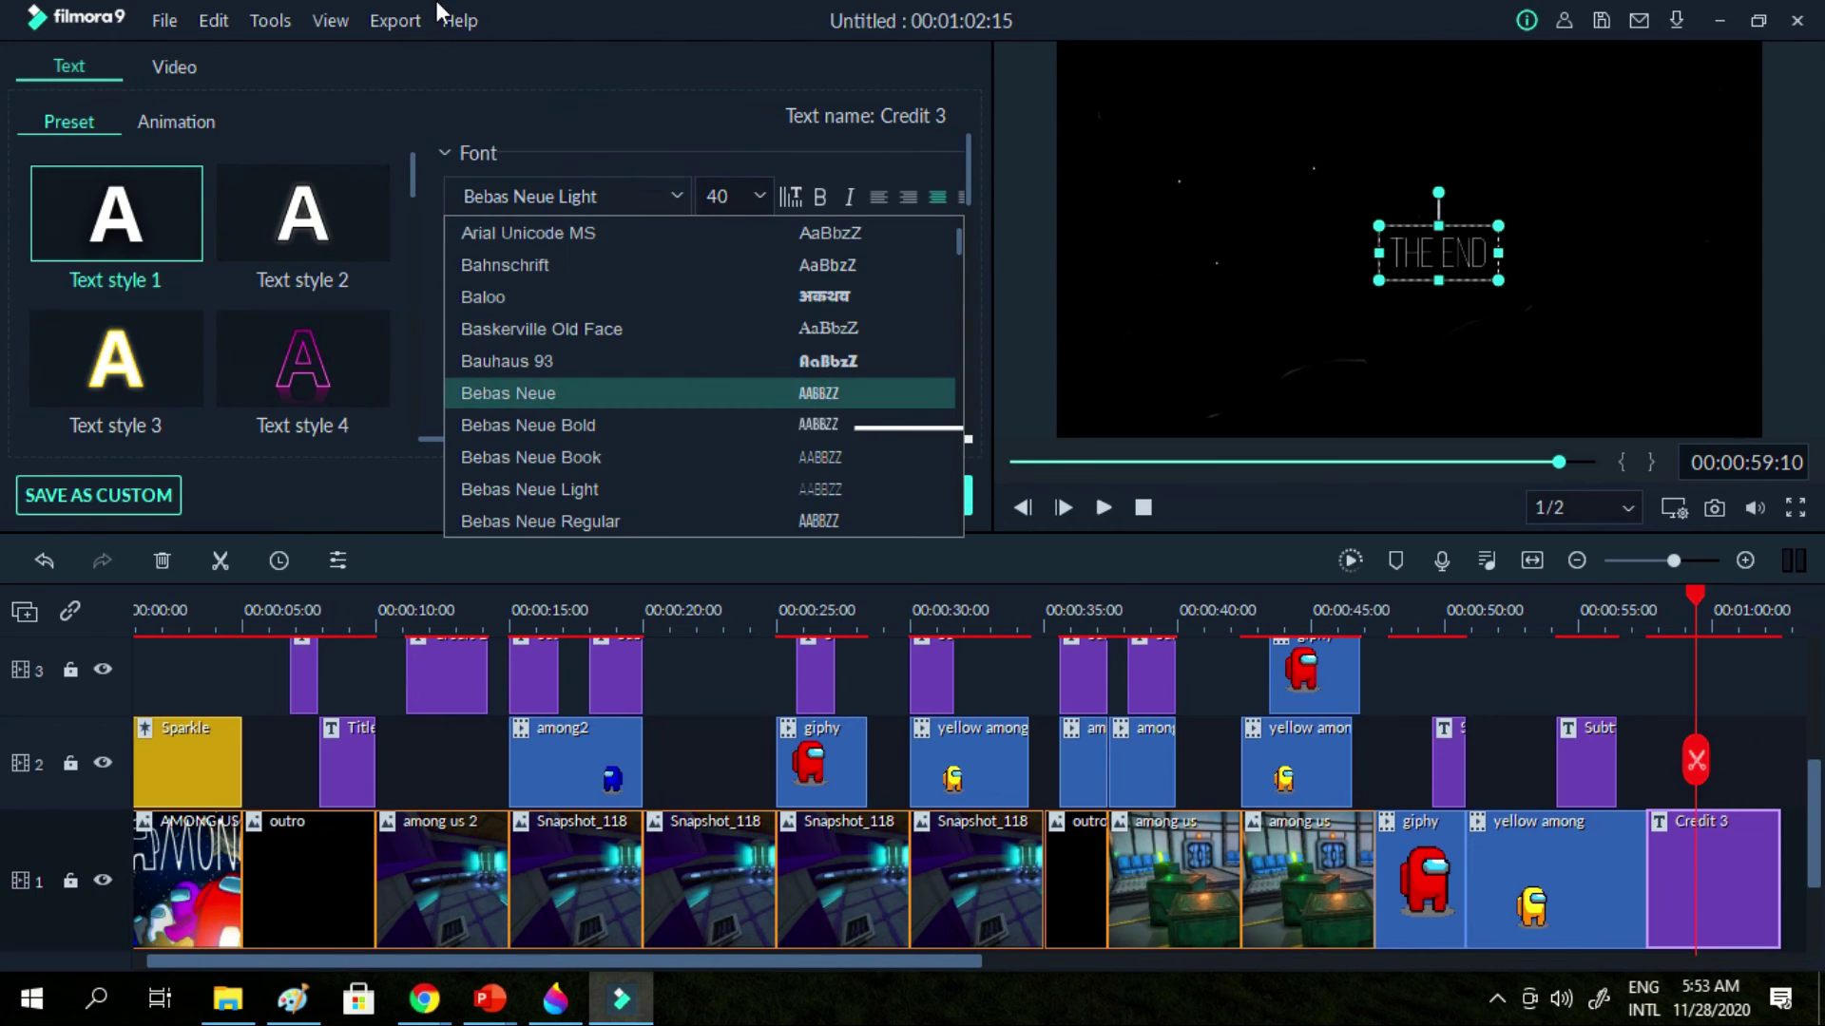
{"action": "scroll", "coordinate": [829, 489], "scroll_direction": "down", "scroll_amount": 3}
{"action": "left_click", "coordinate": [836, 493]}
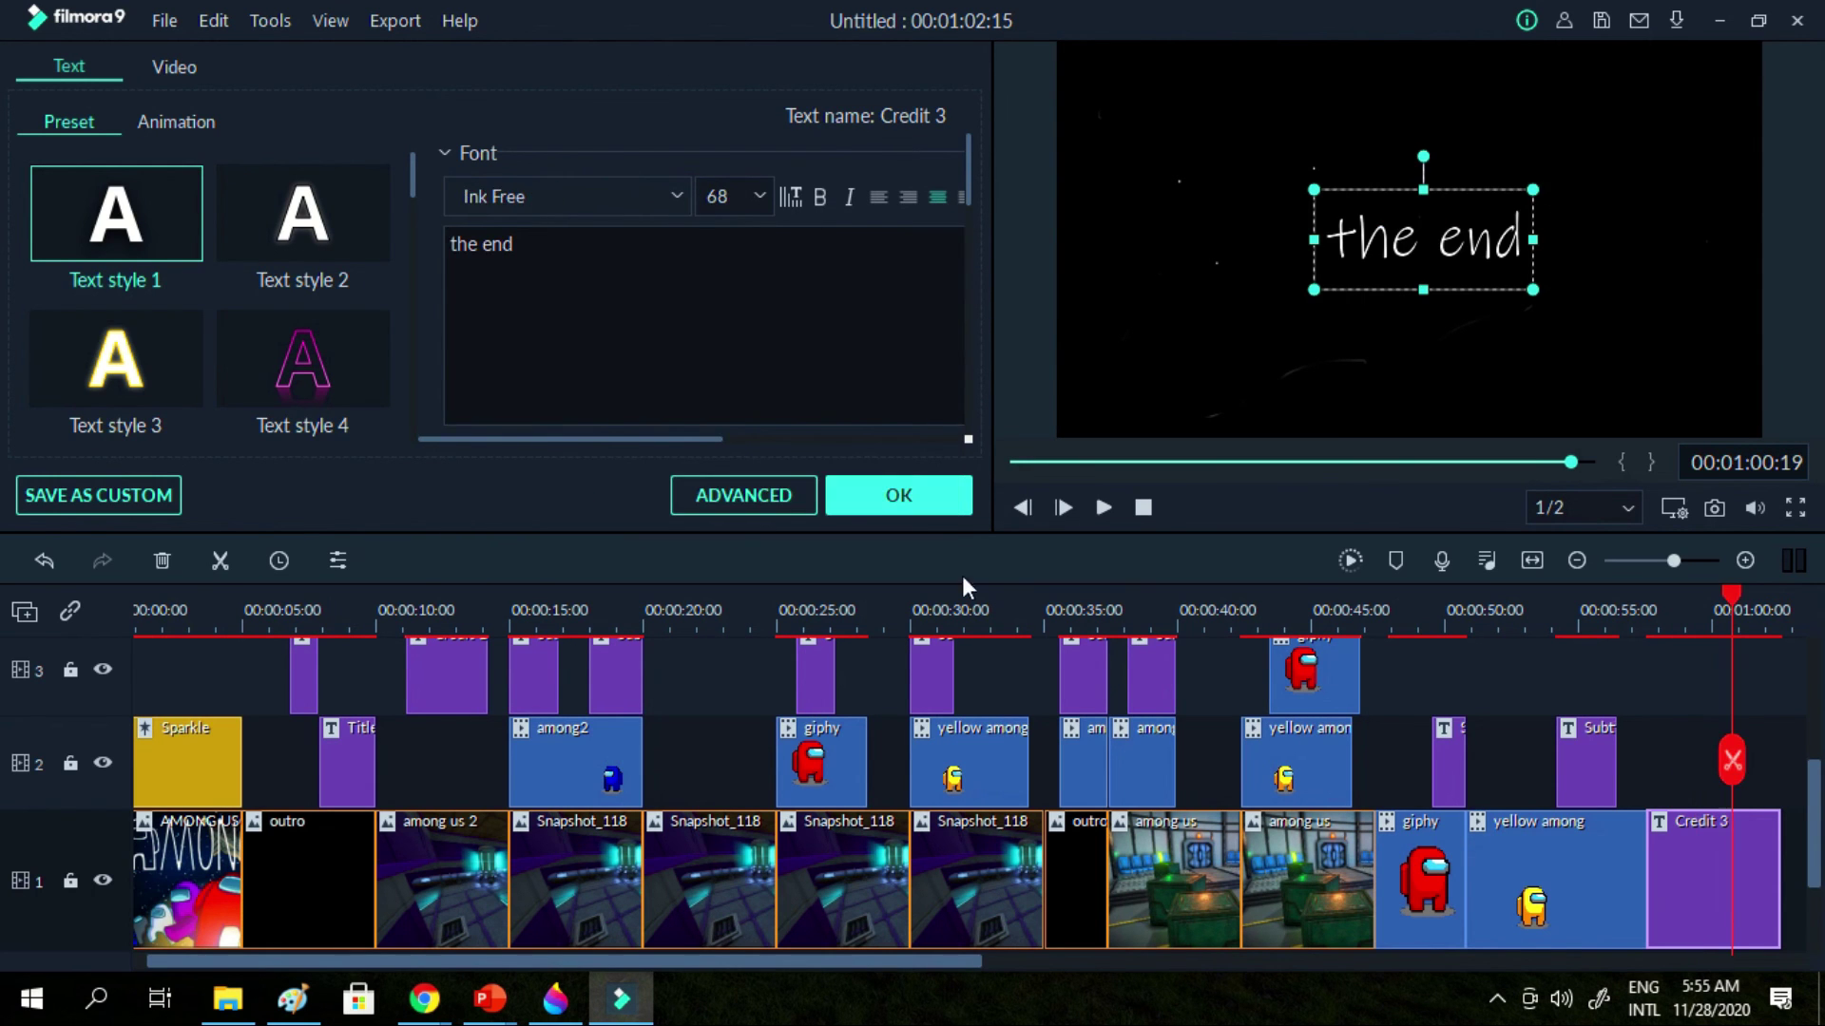
Confirm the closing title edit and play the whole animation from the start
{"action": "left_click", "coordinate": [1793, 665]}
{"action": "left_click_drag", "start_coordinate": [1730, 602], "coordinate": [129, 622]}
{"action": "double_click", "coordinate": [1423, 239]}
{"action": "left_click", "coordinate": [915, 495]}
{"action": "left_click", "coordinate": [1101, 507]}
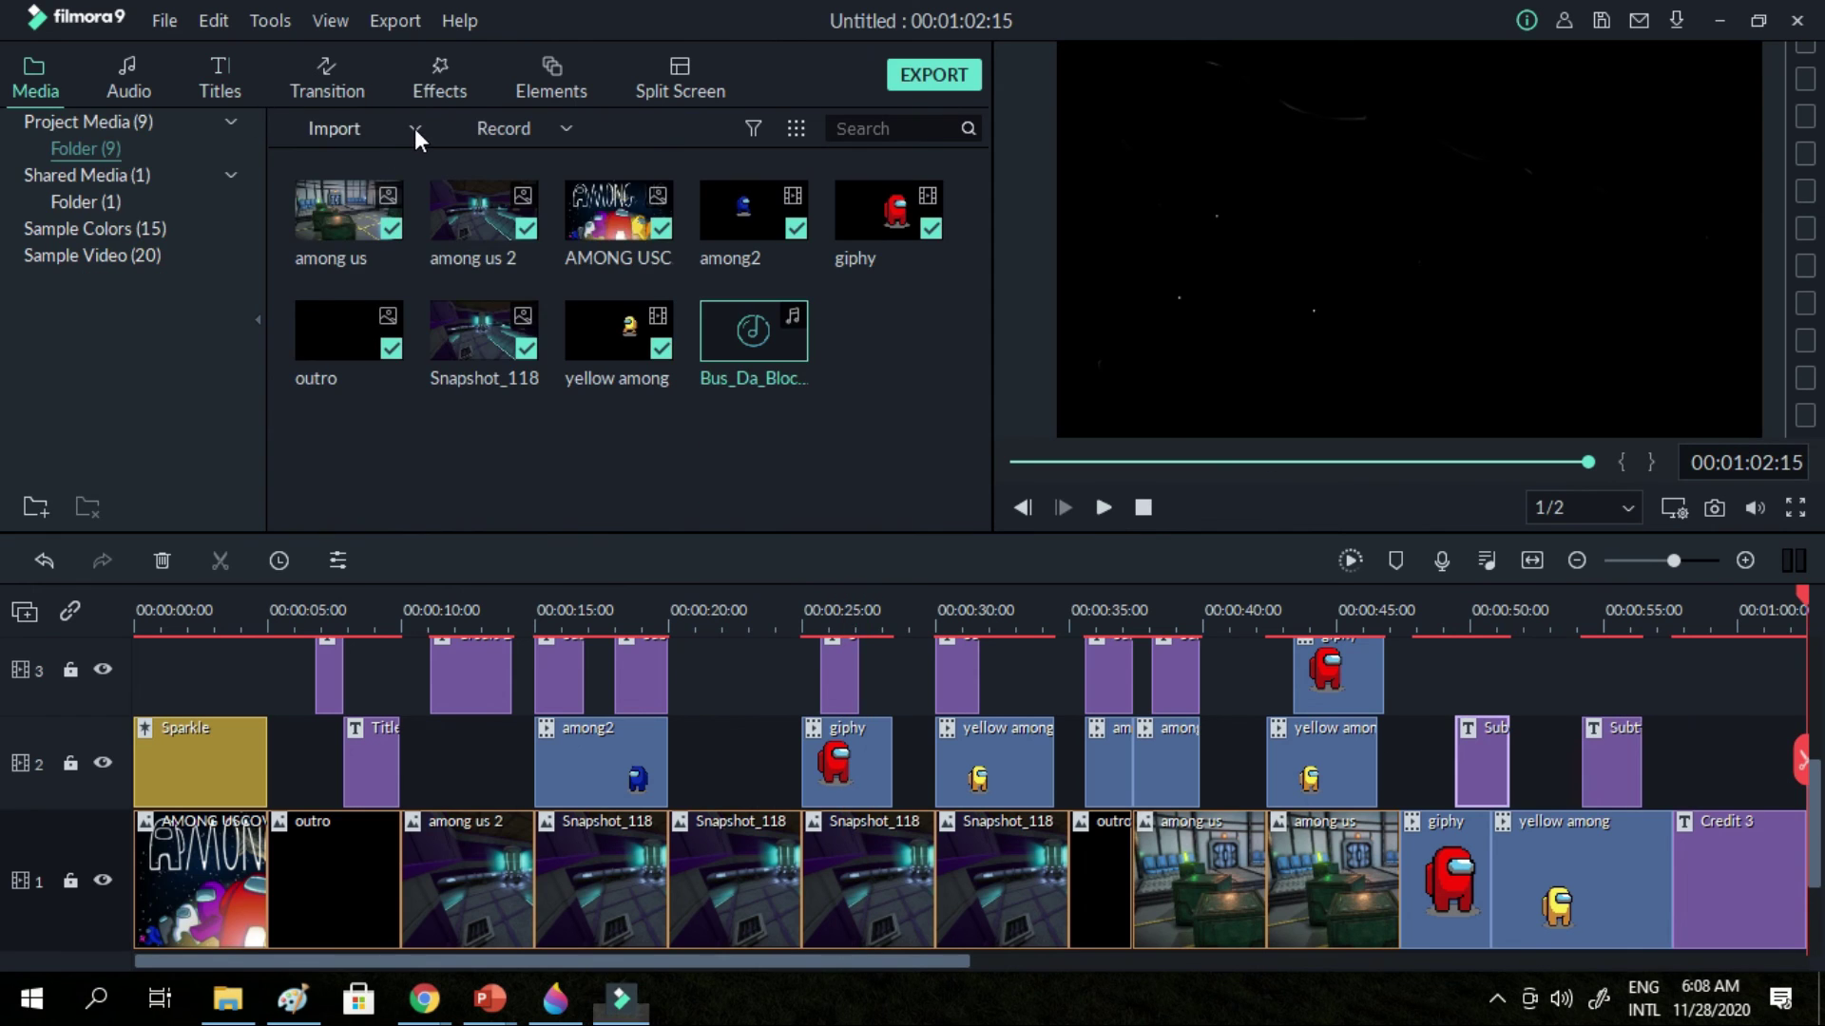
Import the music file "A Hand In The Dark - Underbelly & Ty Mayer" from the Downloads folder
{"action": "left_click", "coordinate": [414, 129]}
{"action": "left_click", "coordinate": [411, 157]}
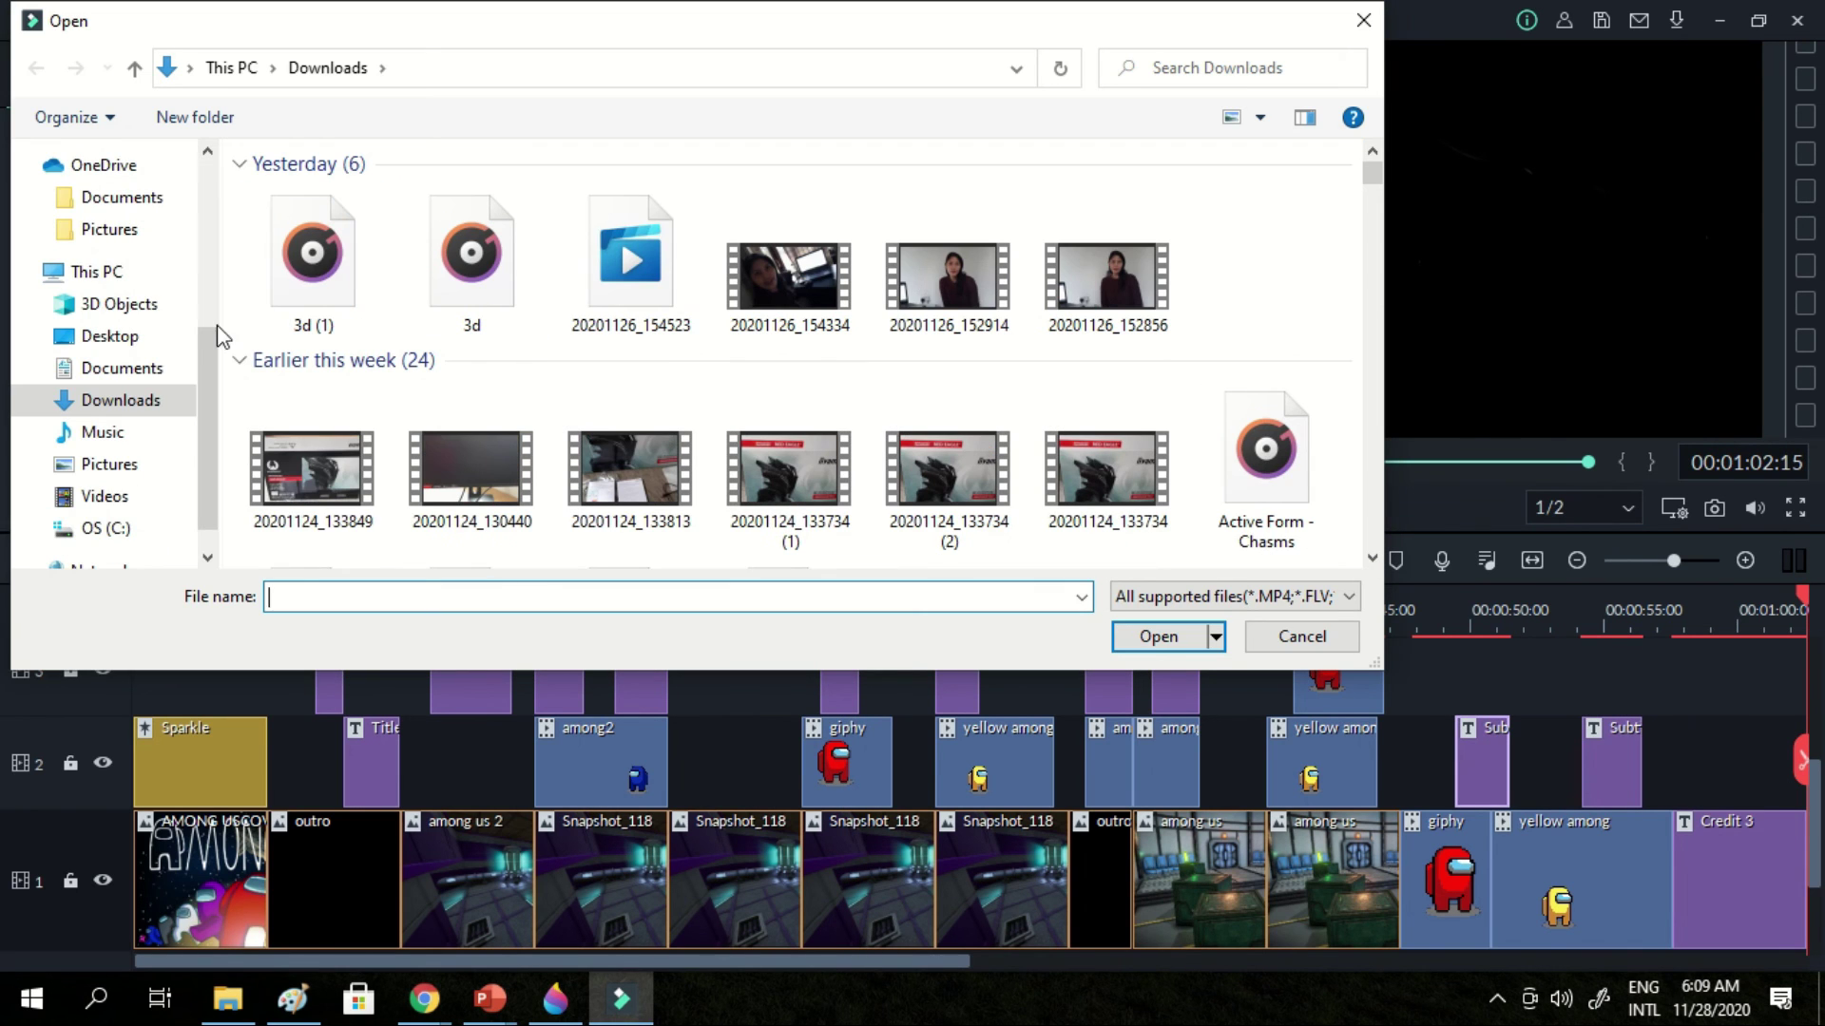
{"action": "scroll", "coordinate": [211, 350], "scroll_direction": "up", "scroll_amount": 5}
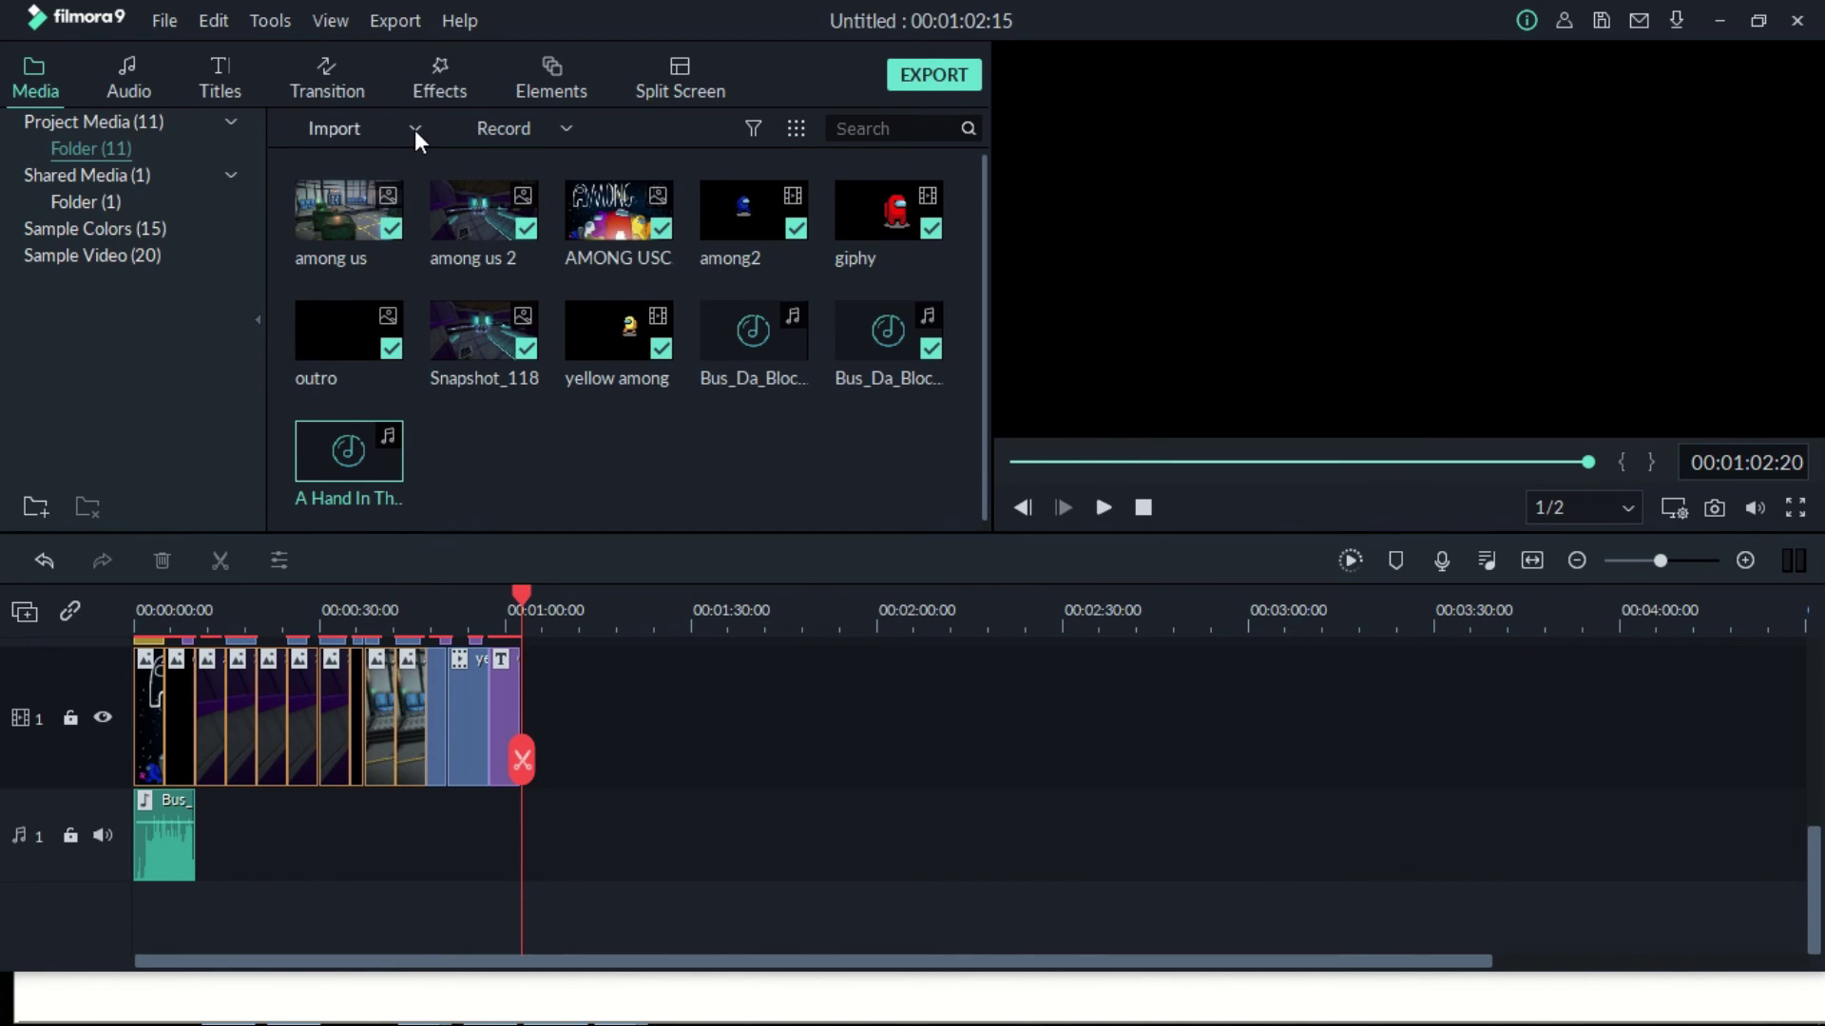
{"action": "left_click", "coordinate": [414, 129]}
{"action": "left_click", "coordinate": [407, 161]}
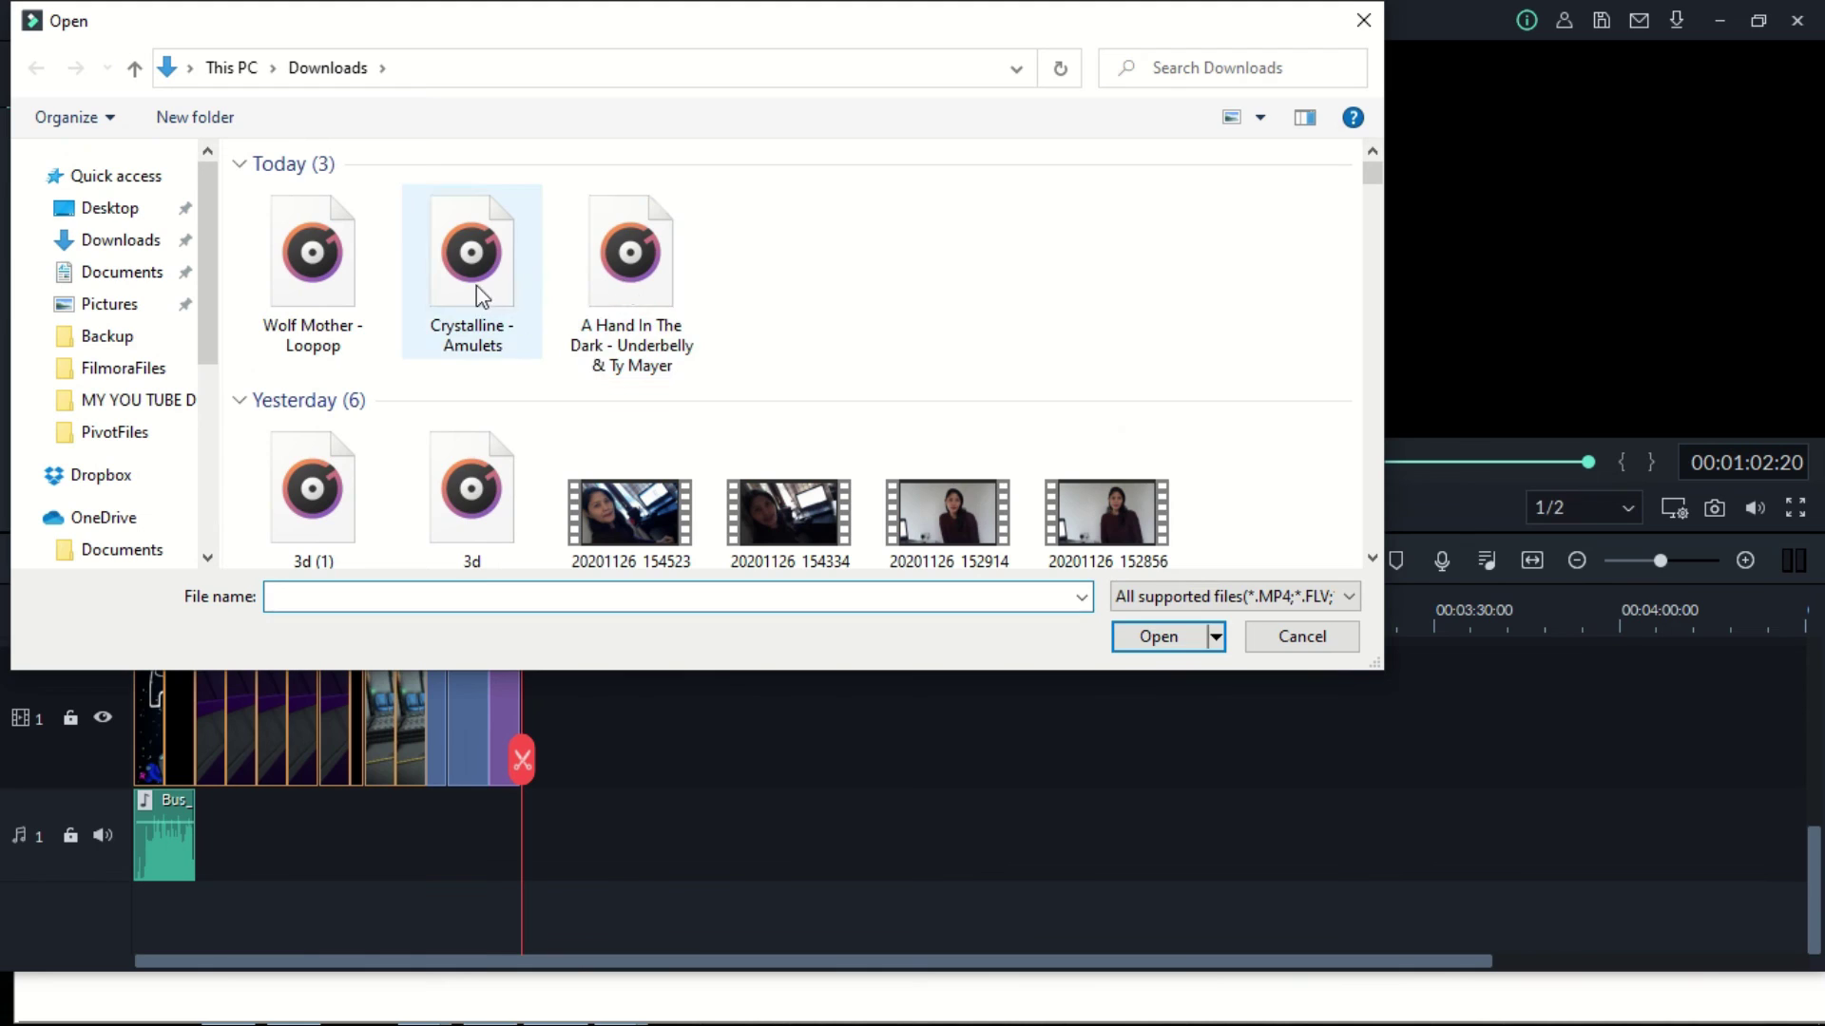
{"action": "left_click", "coordinate": [631, 262]}
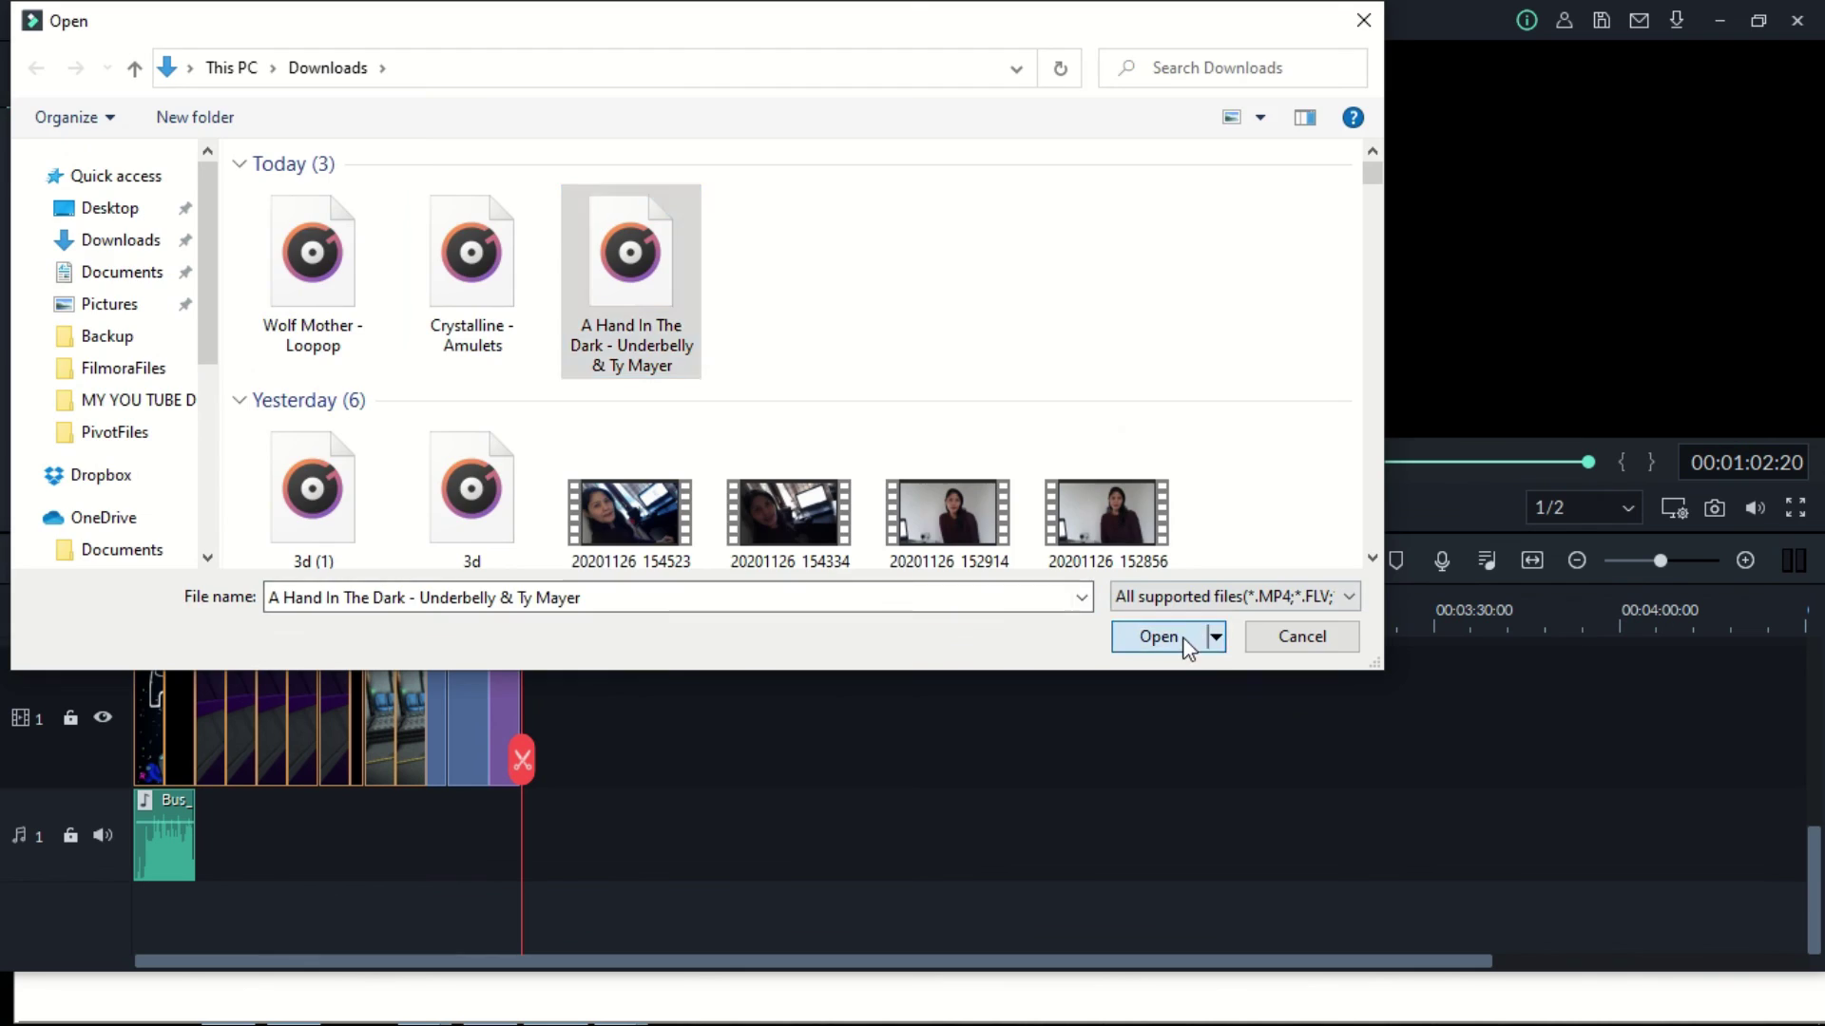
{"action": "left_click", "coordinate": [1178, 637]}
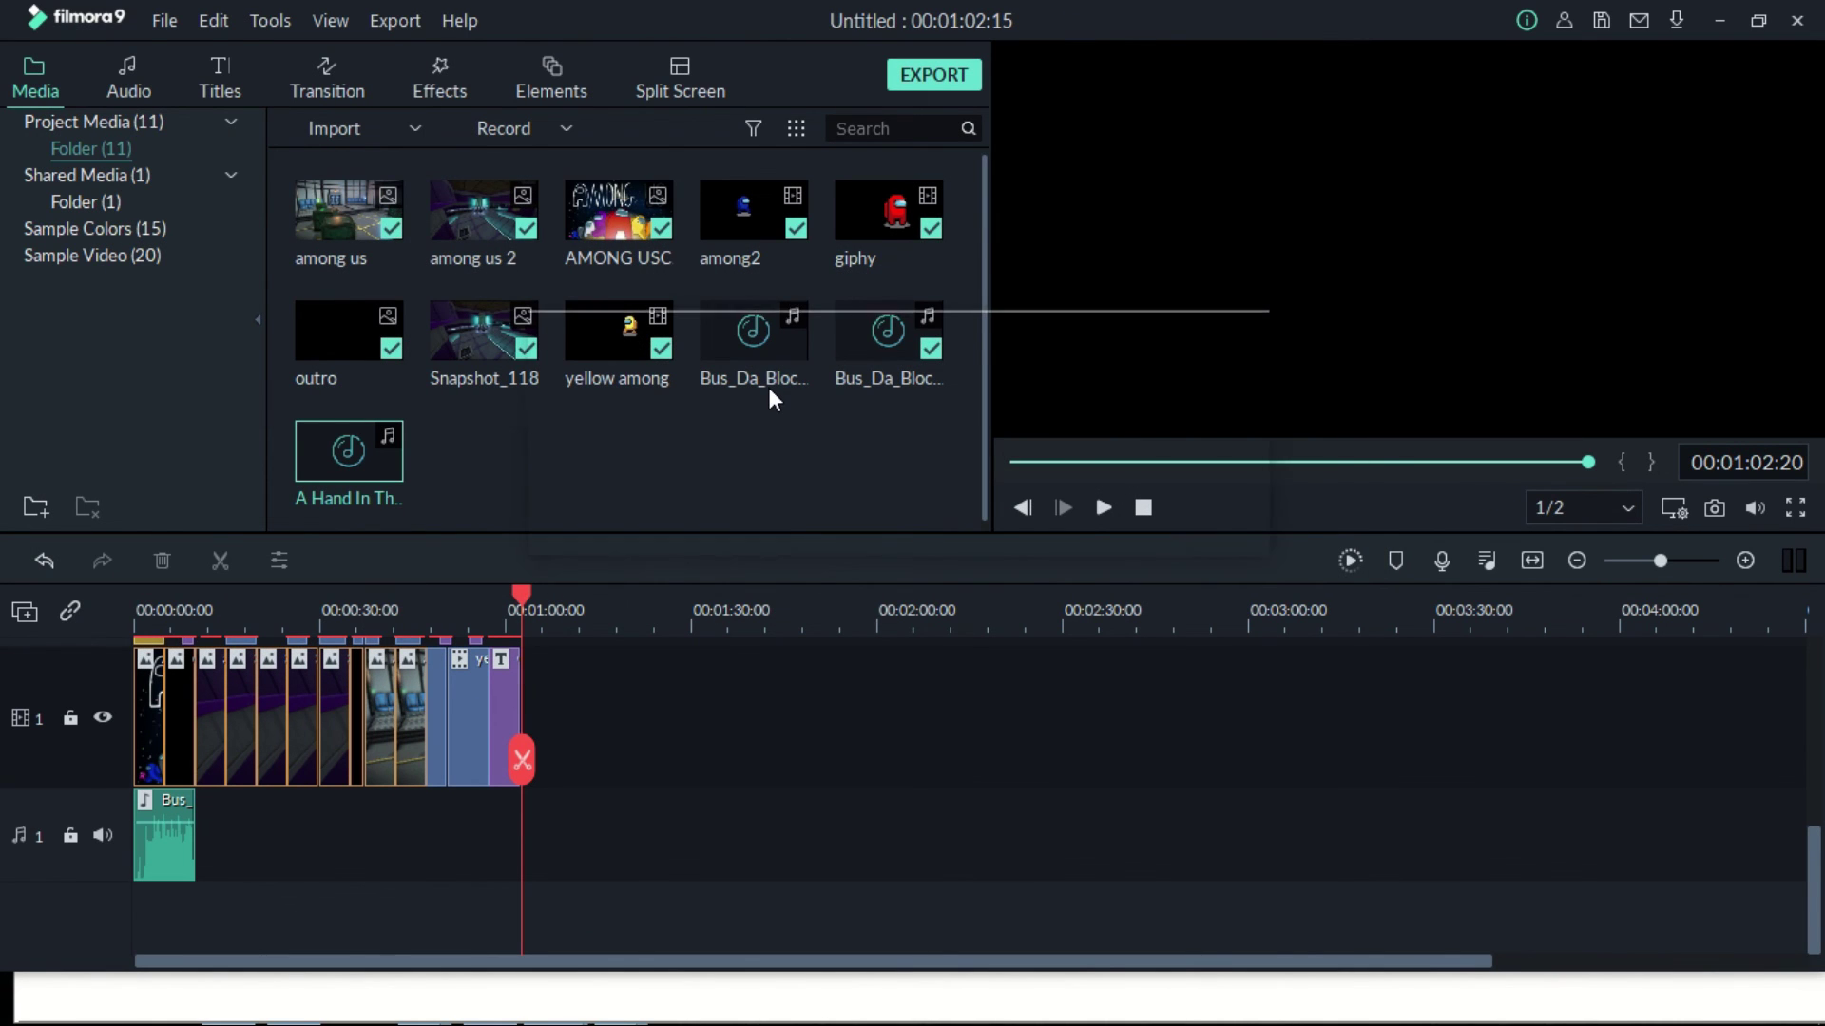
Place the "A Hand In The Dark" music after the first clip on audio track 1 and delete the part beyond the video's end
{"action": "mouse_move", "coordinate": [754, 379]}
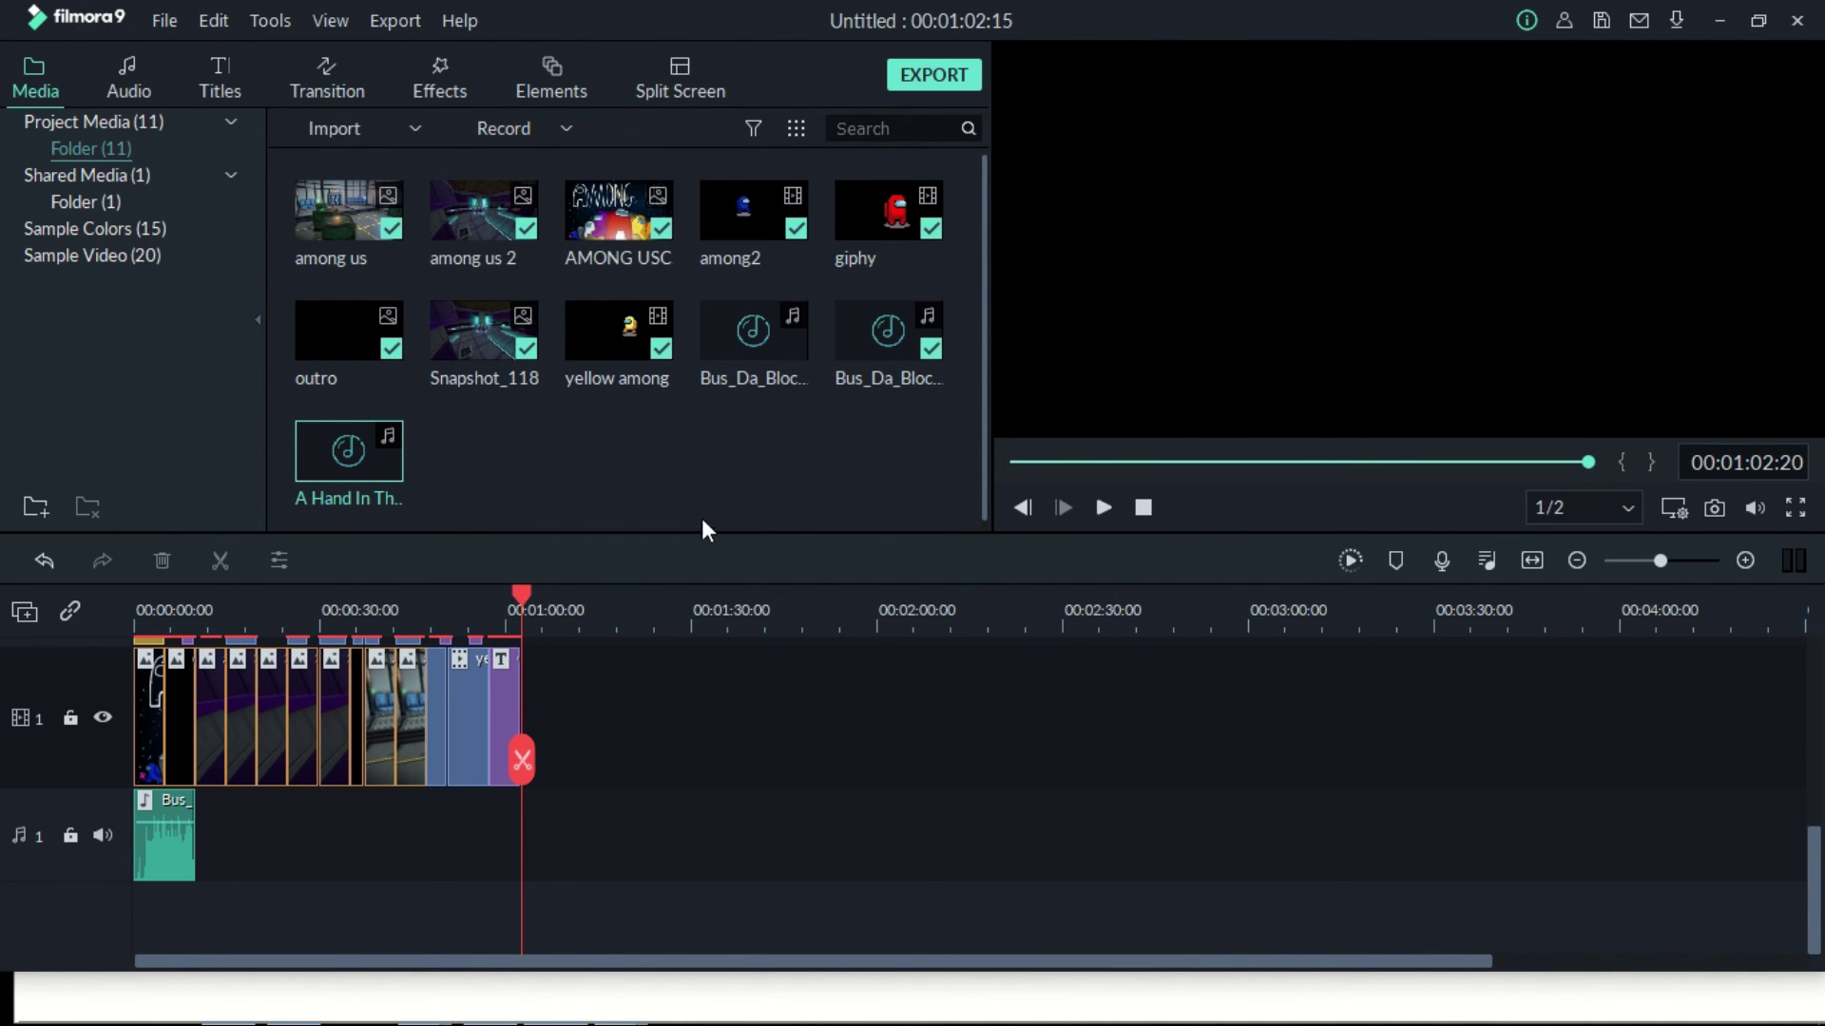
{"action": "scroll", "coordinate": [758, 363], "scroll_direction": "down", "scroll_amount": 1}
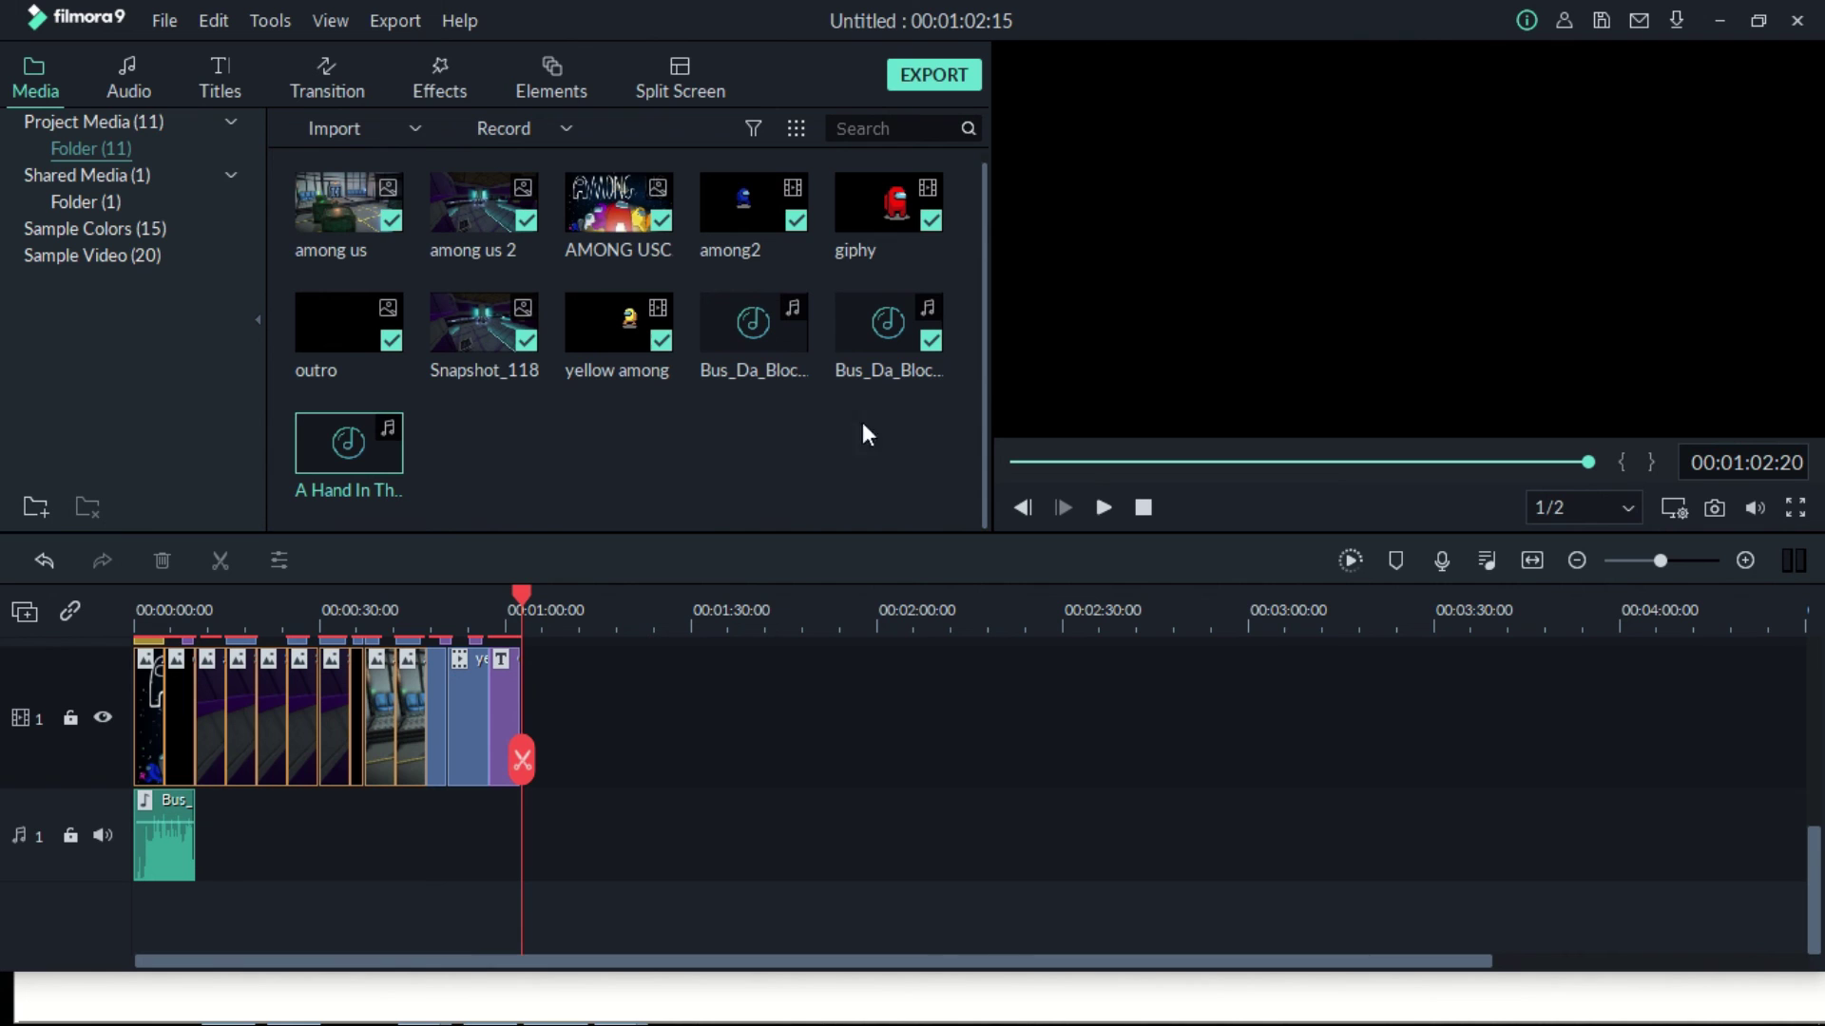
{"action": "left_click", "coordinate": [349, 443]}
{"action": "left_click_drag", "start_coordinate": [603, 827], "coordinate": [307, 814]}
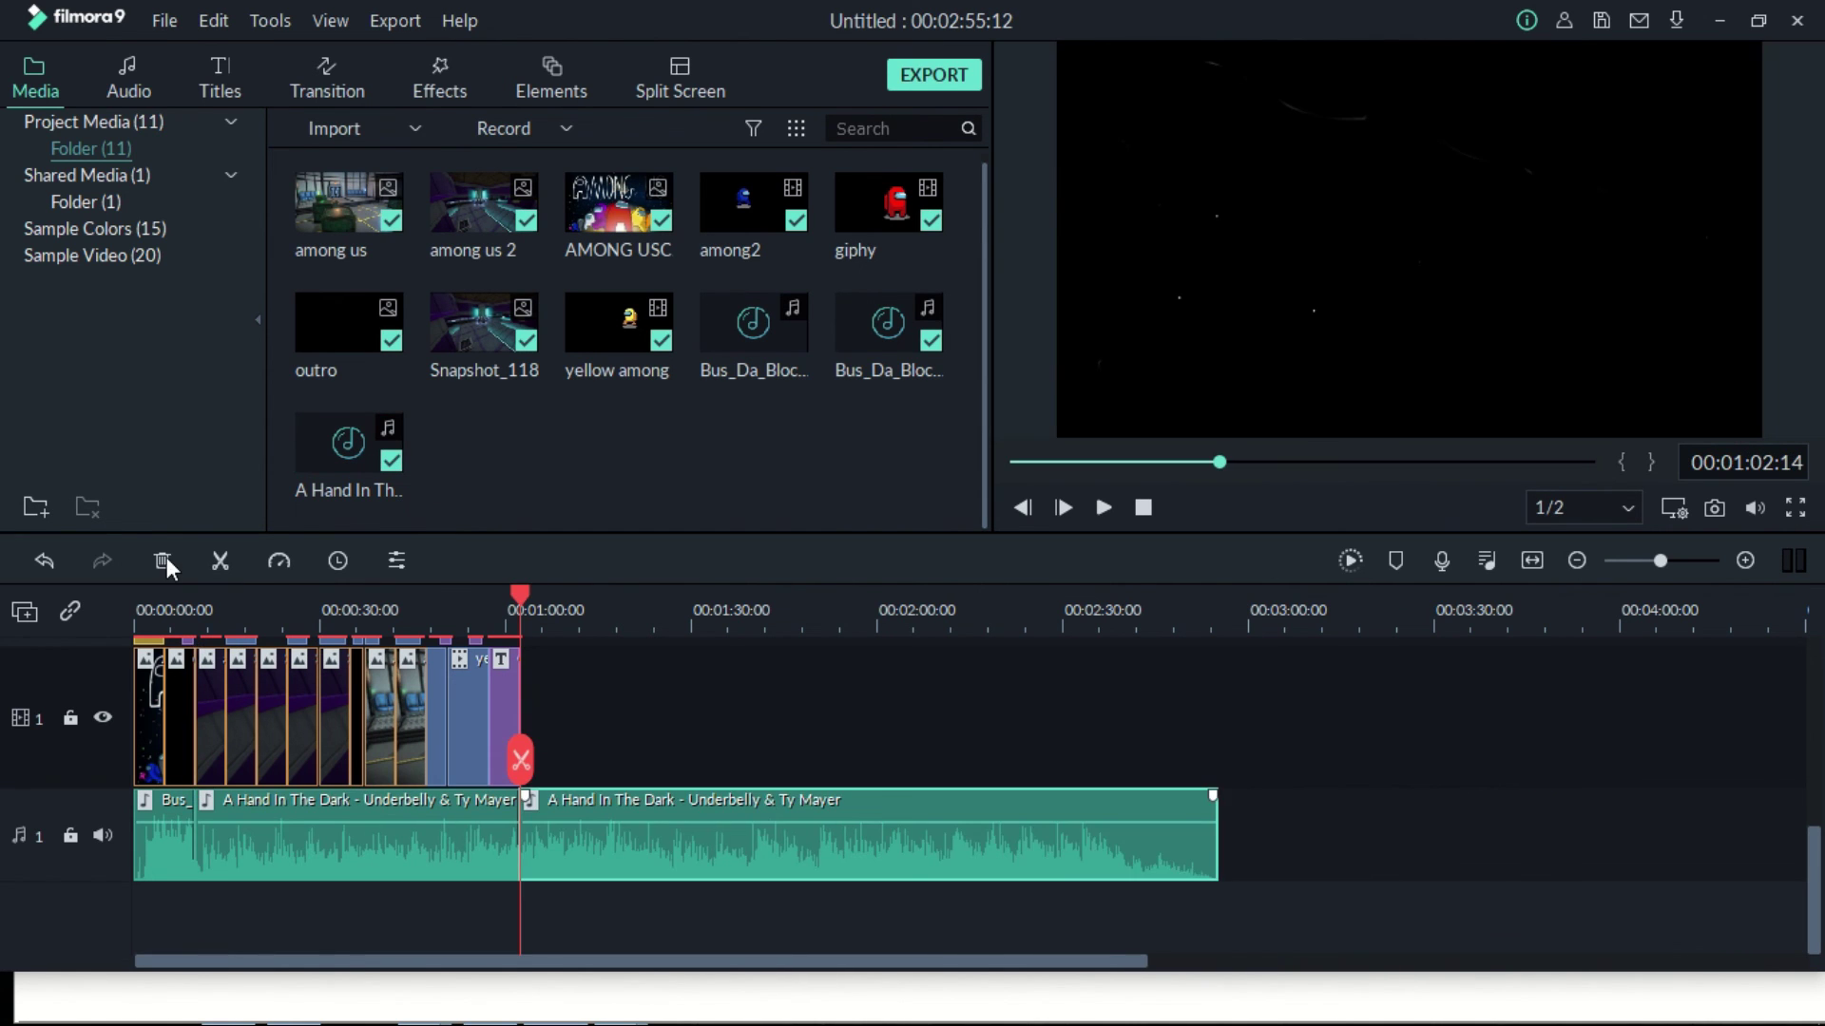
{"action": "left_click", "coordinate": [168, 559]}
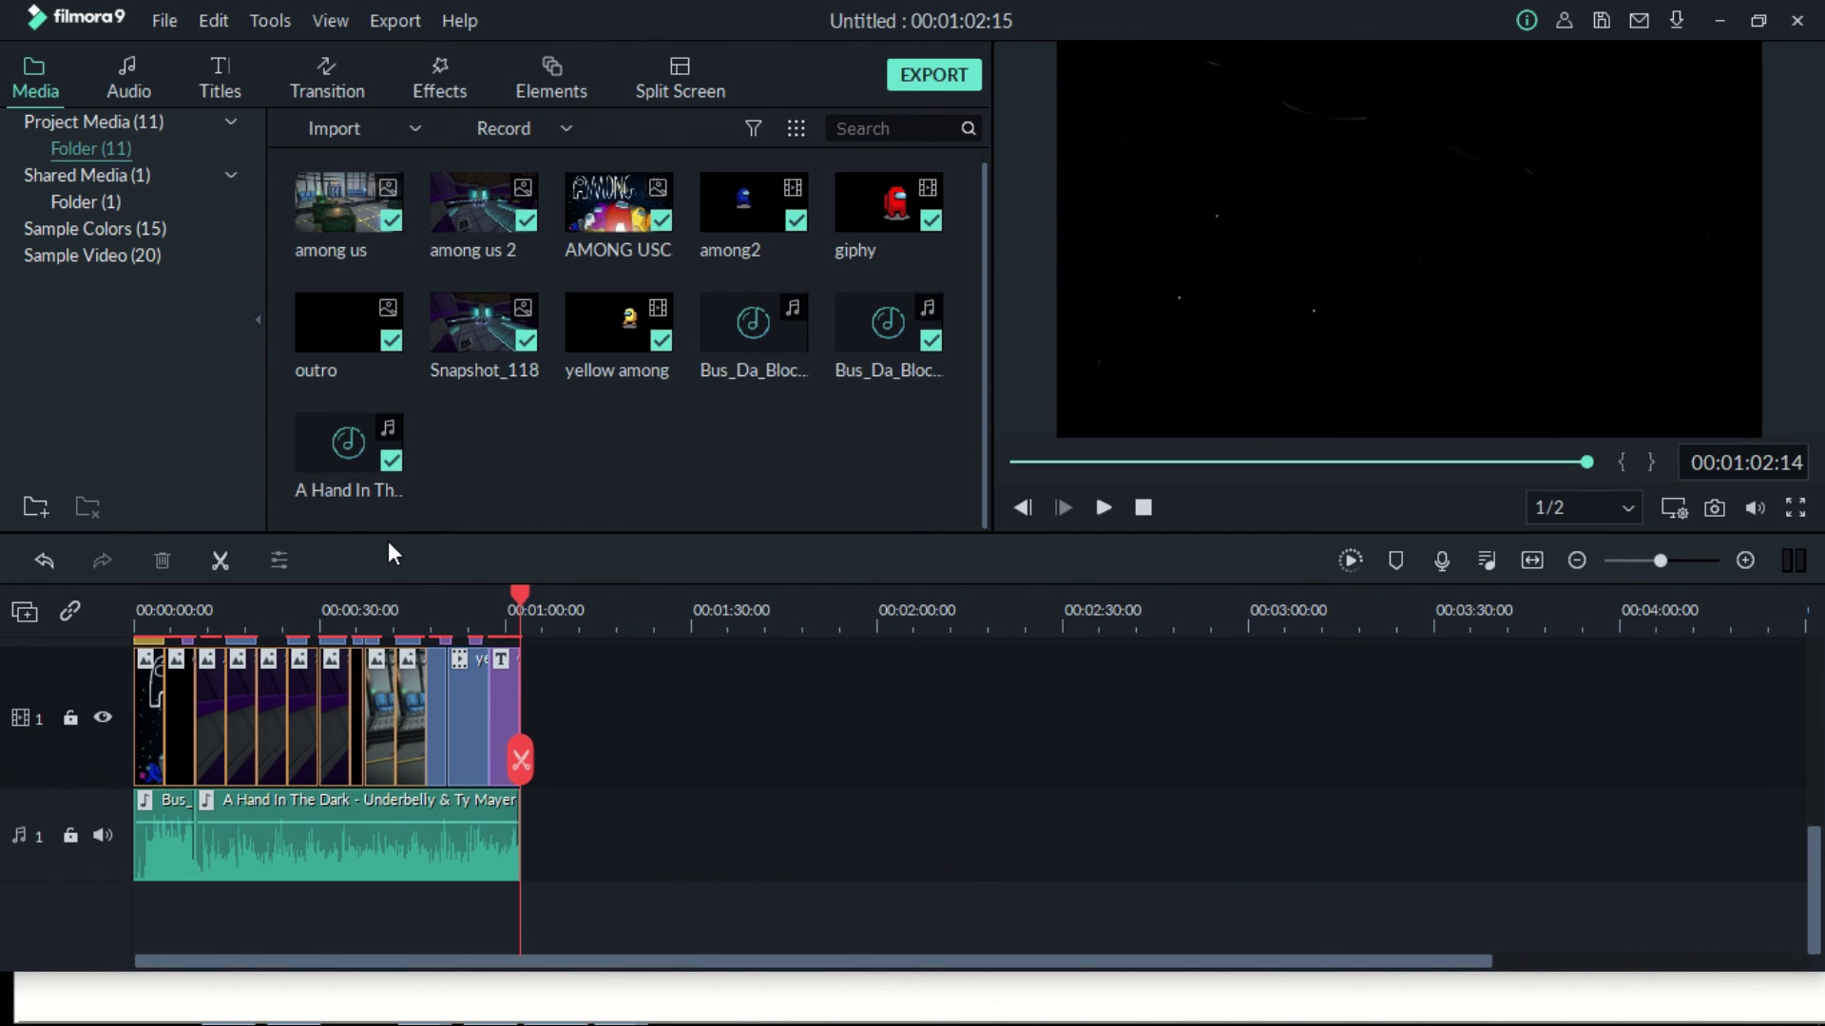
Start a local MP4 export and name the output file "Amongusmyownstory"
{"action": "left_click", "coordinate": [926, 83]}
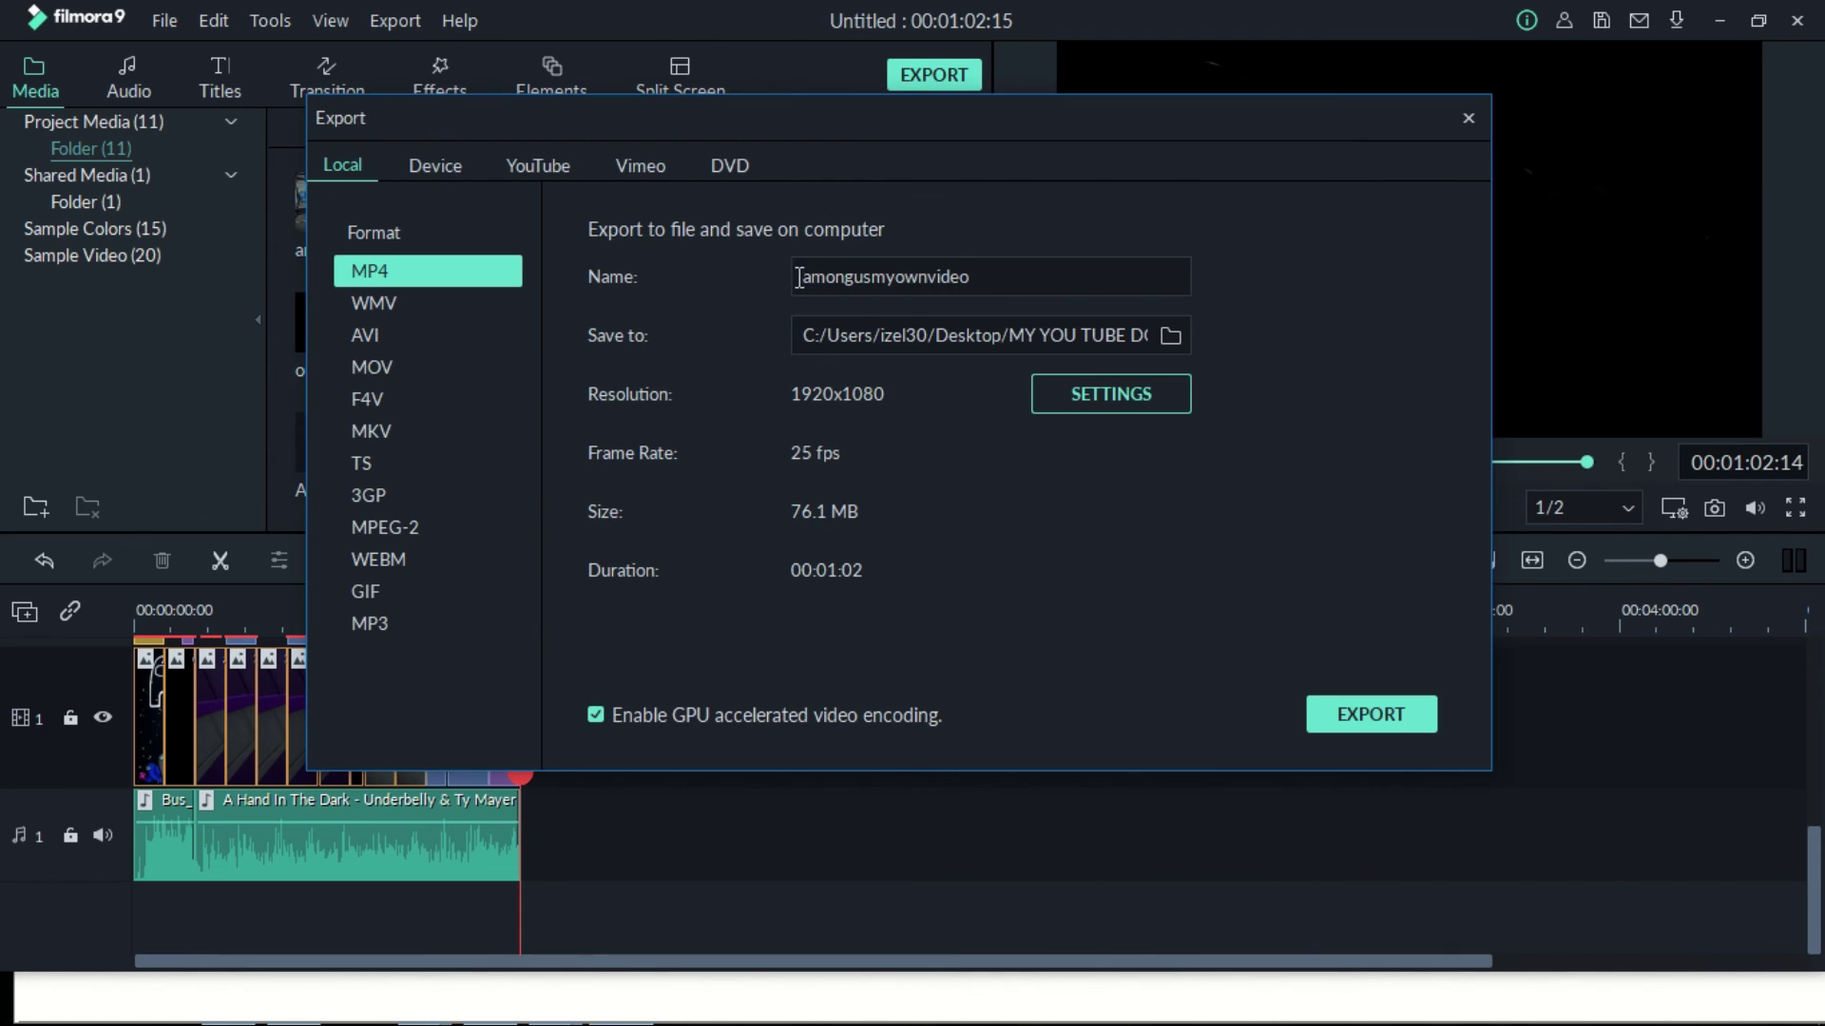
{"action": "left_click", "coordinate": [816, 277]}
{"action": "key", "text": "BackSpace"}
{"action": "type", "text": "Amongusmyownstory"}
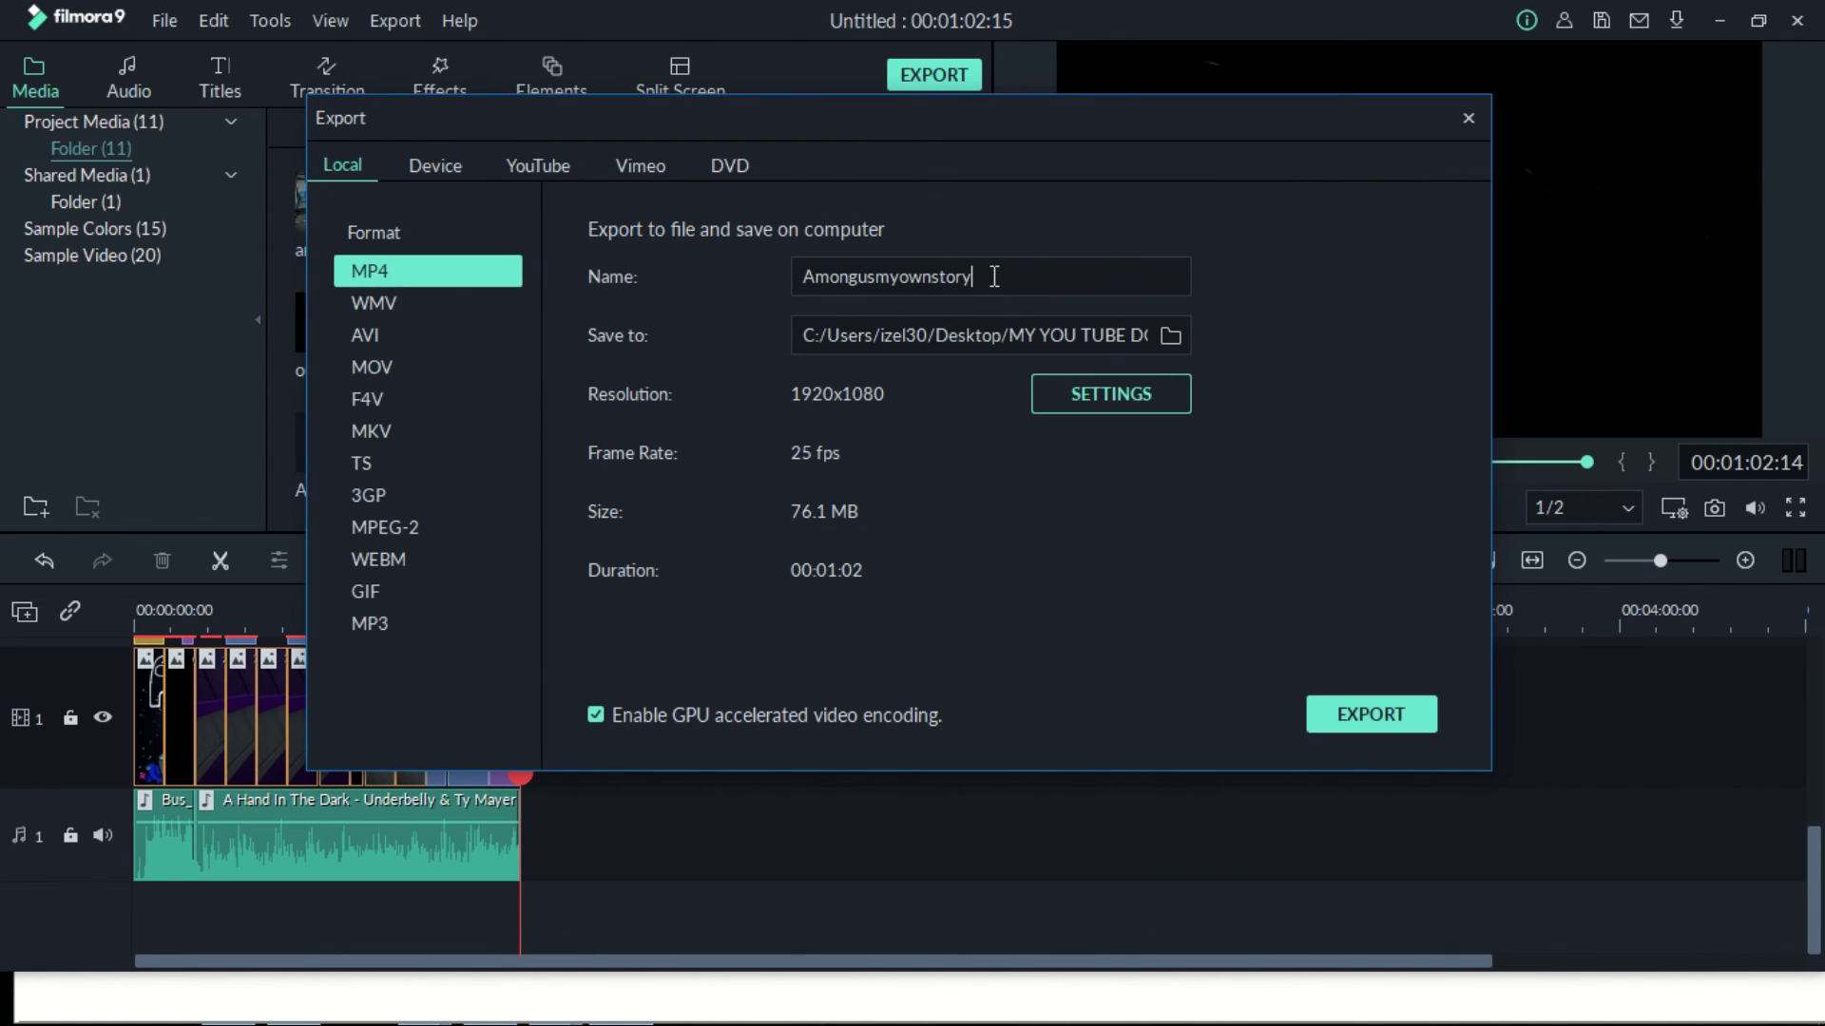
Accept the Best quality export settings with H.264, 1920x1080 and 25 fps, and export the video
{"action": "left_click", "coordinate": [1127, 392]}
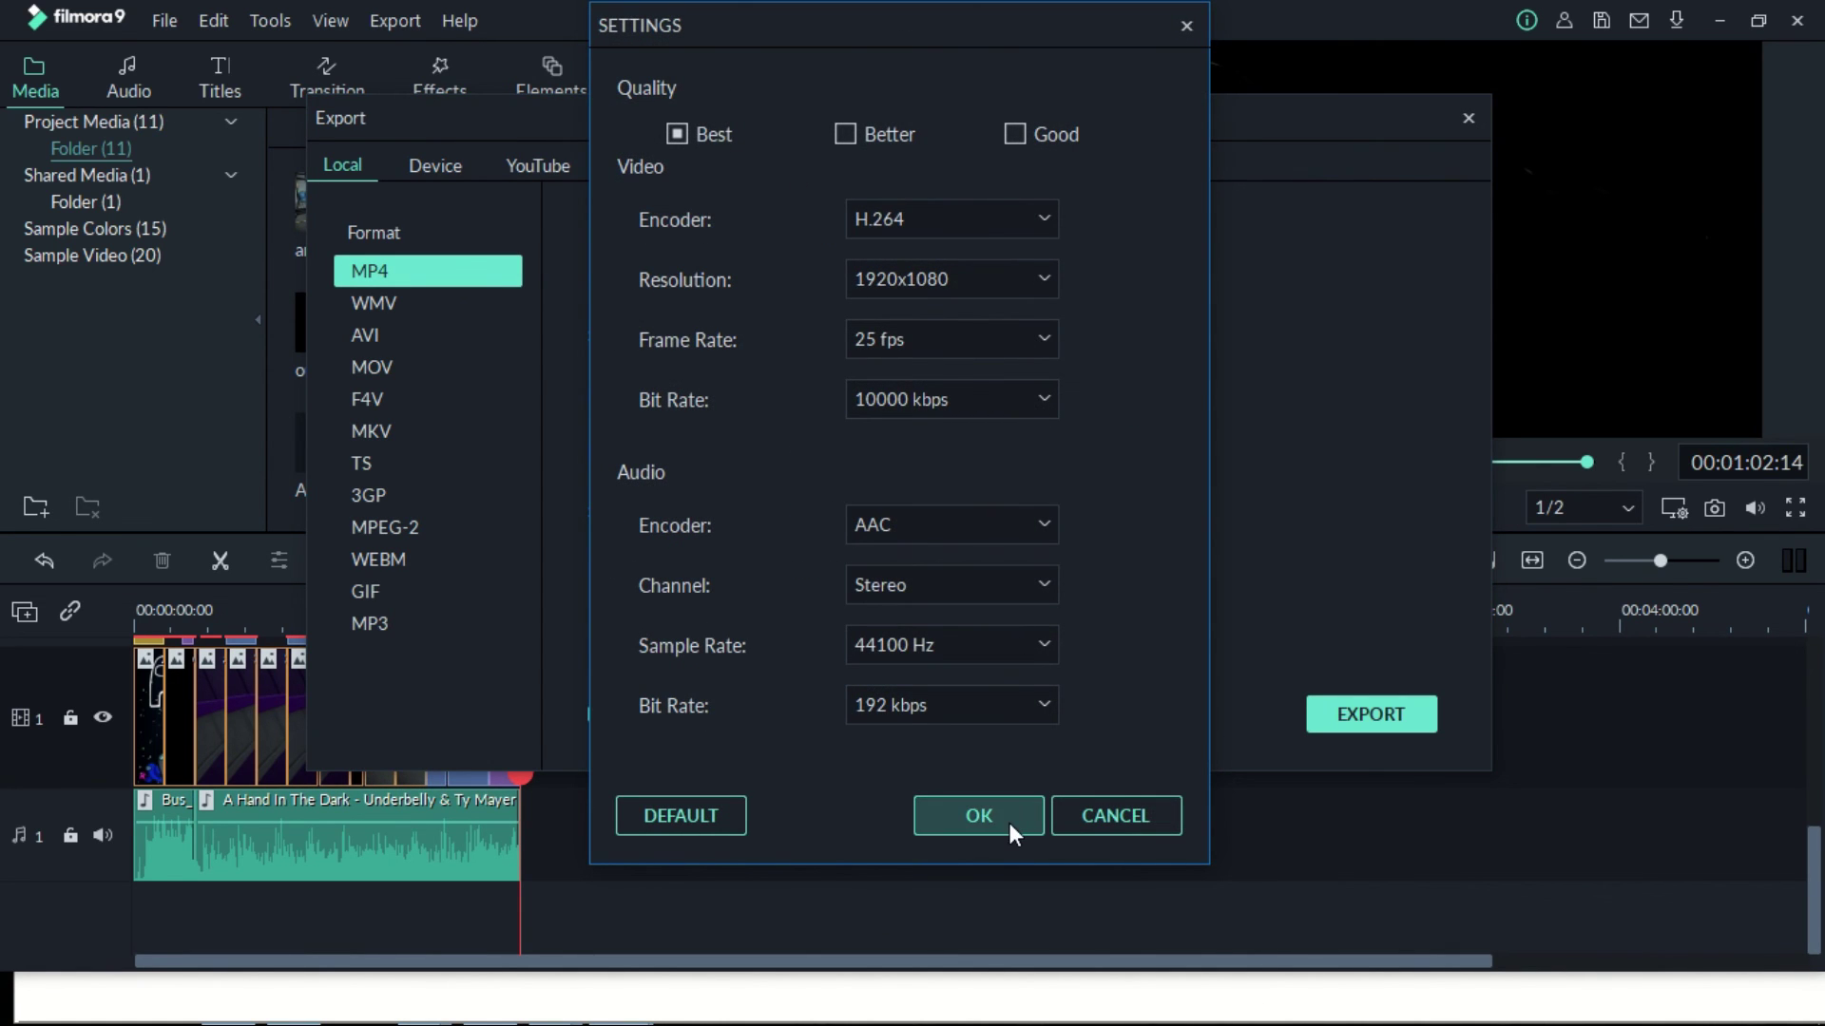
{"action": "left_click", "coordinate": [1007, 823]}
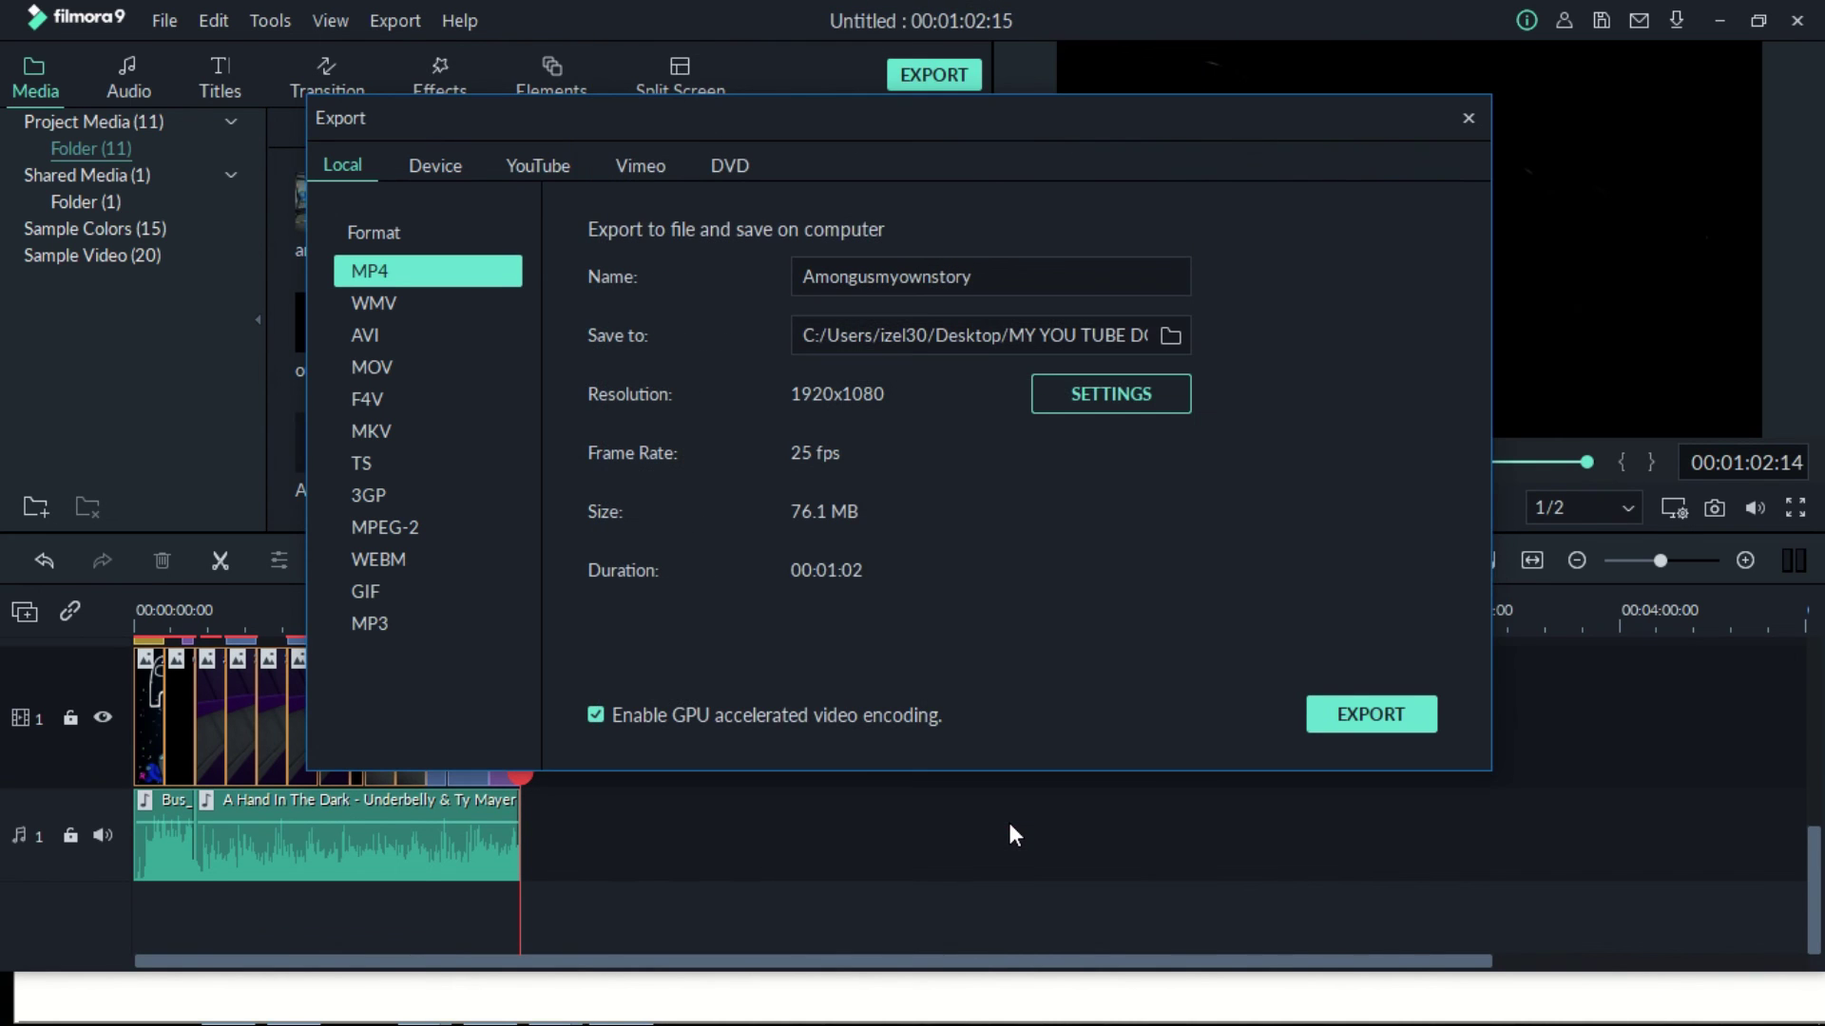
{"action": "left_click", "coordinate": [1095, 396]}
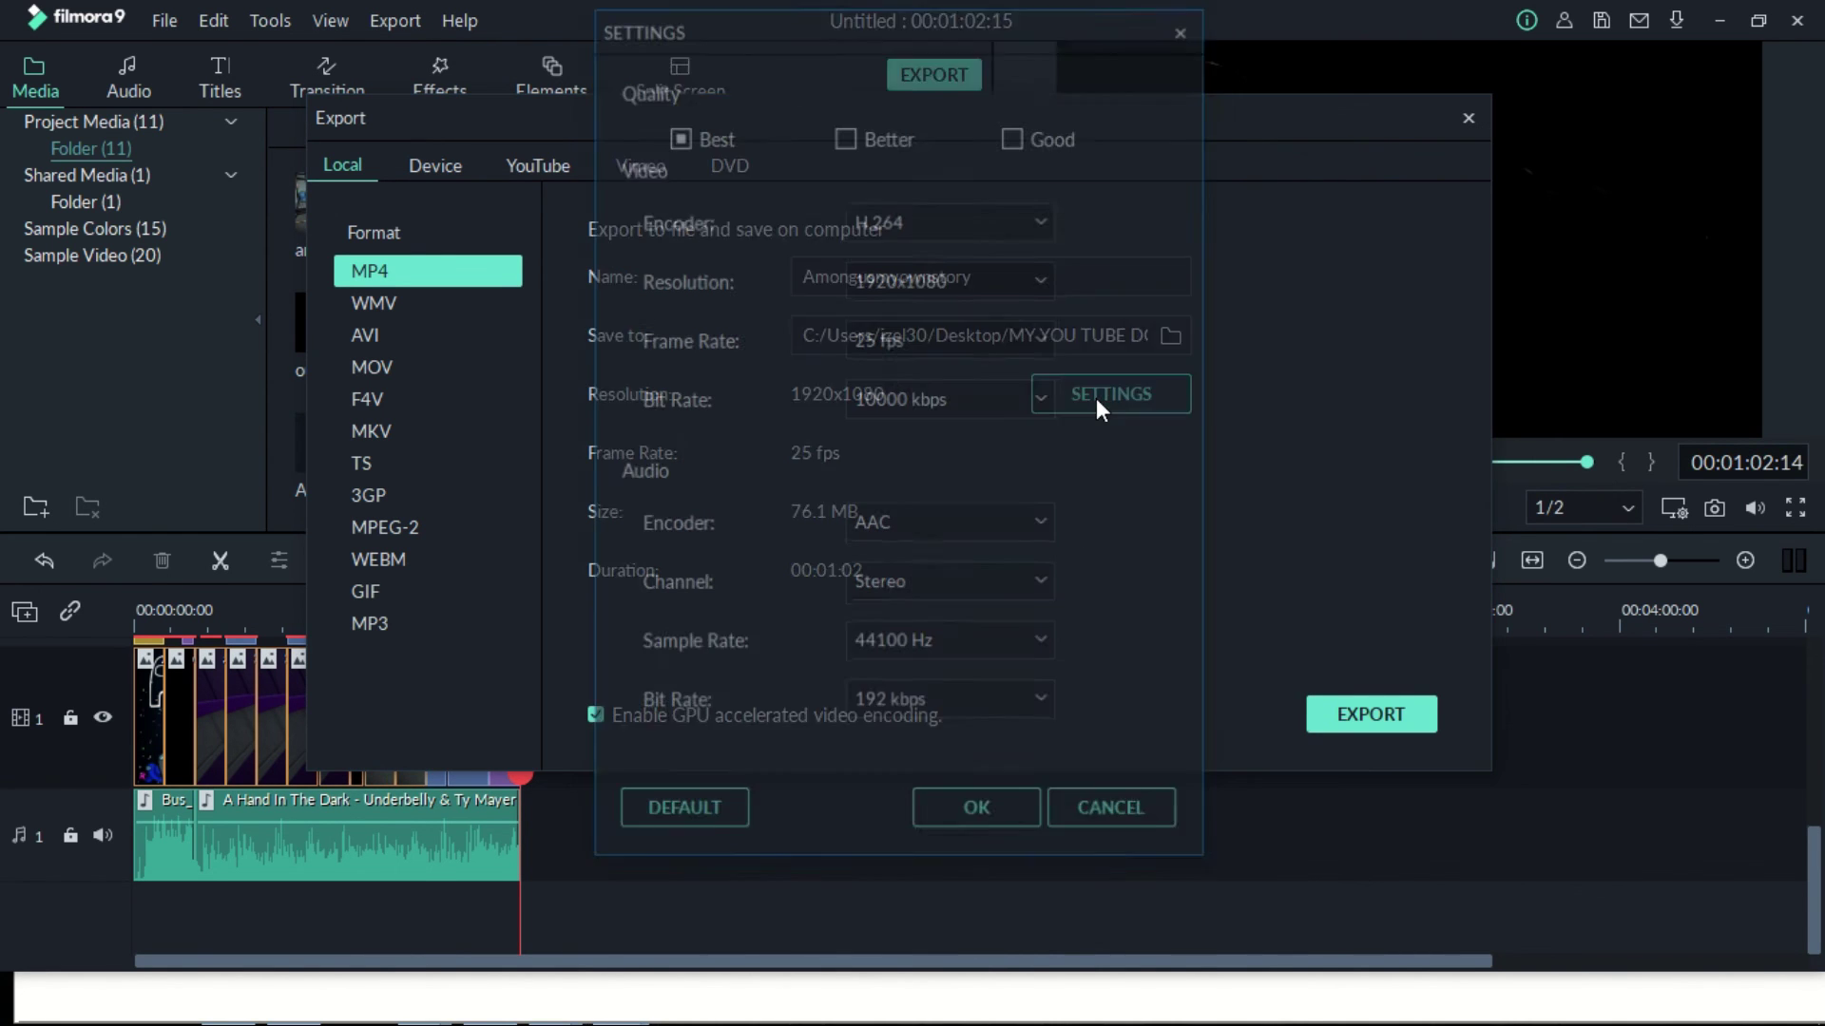
{"action": "left_click", "coordinate": [986, 817]}
{"action": "left_click", "coordinate": [1366, 720]}
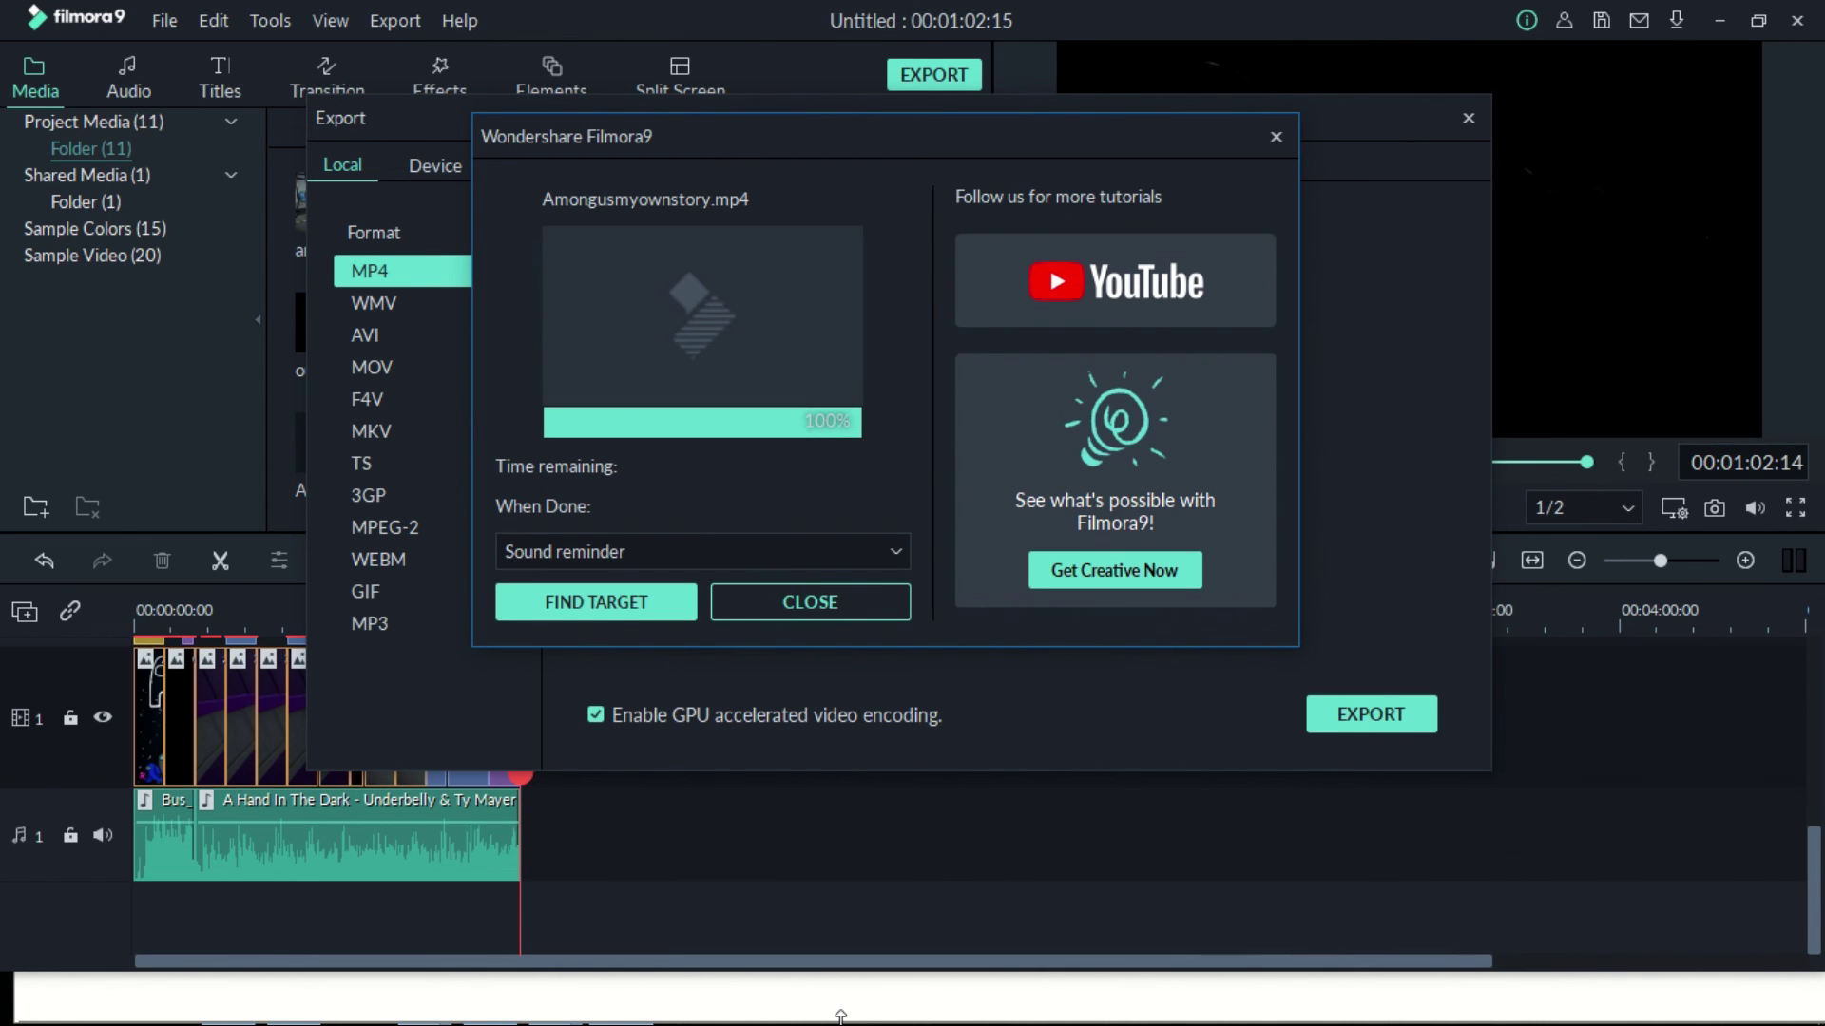
Locate the exported "Amongusmyownstory.mp4" in its folder and open it for playback
{"action": "left_click", "coordinate": [608, 599]}
{"action": "double_click", "coordinate": [1509, 756]}
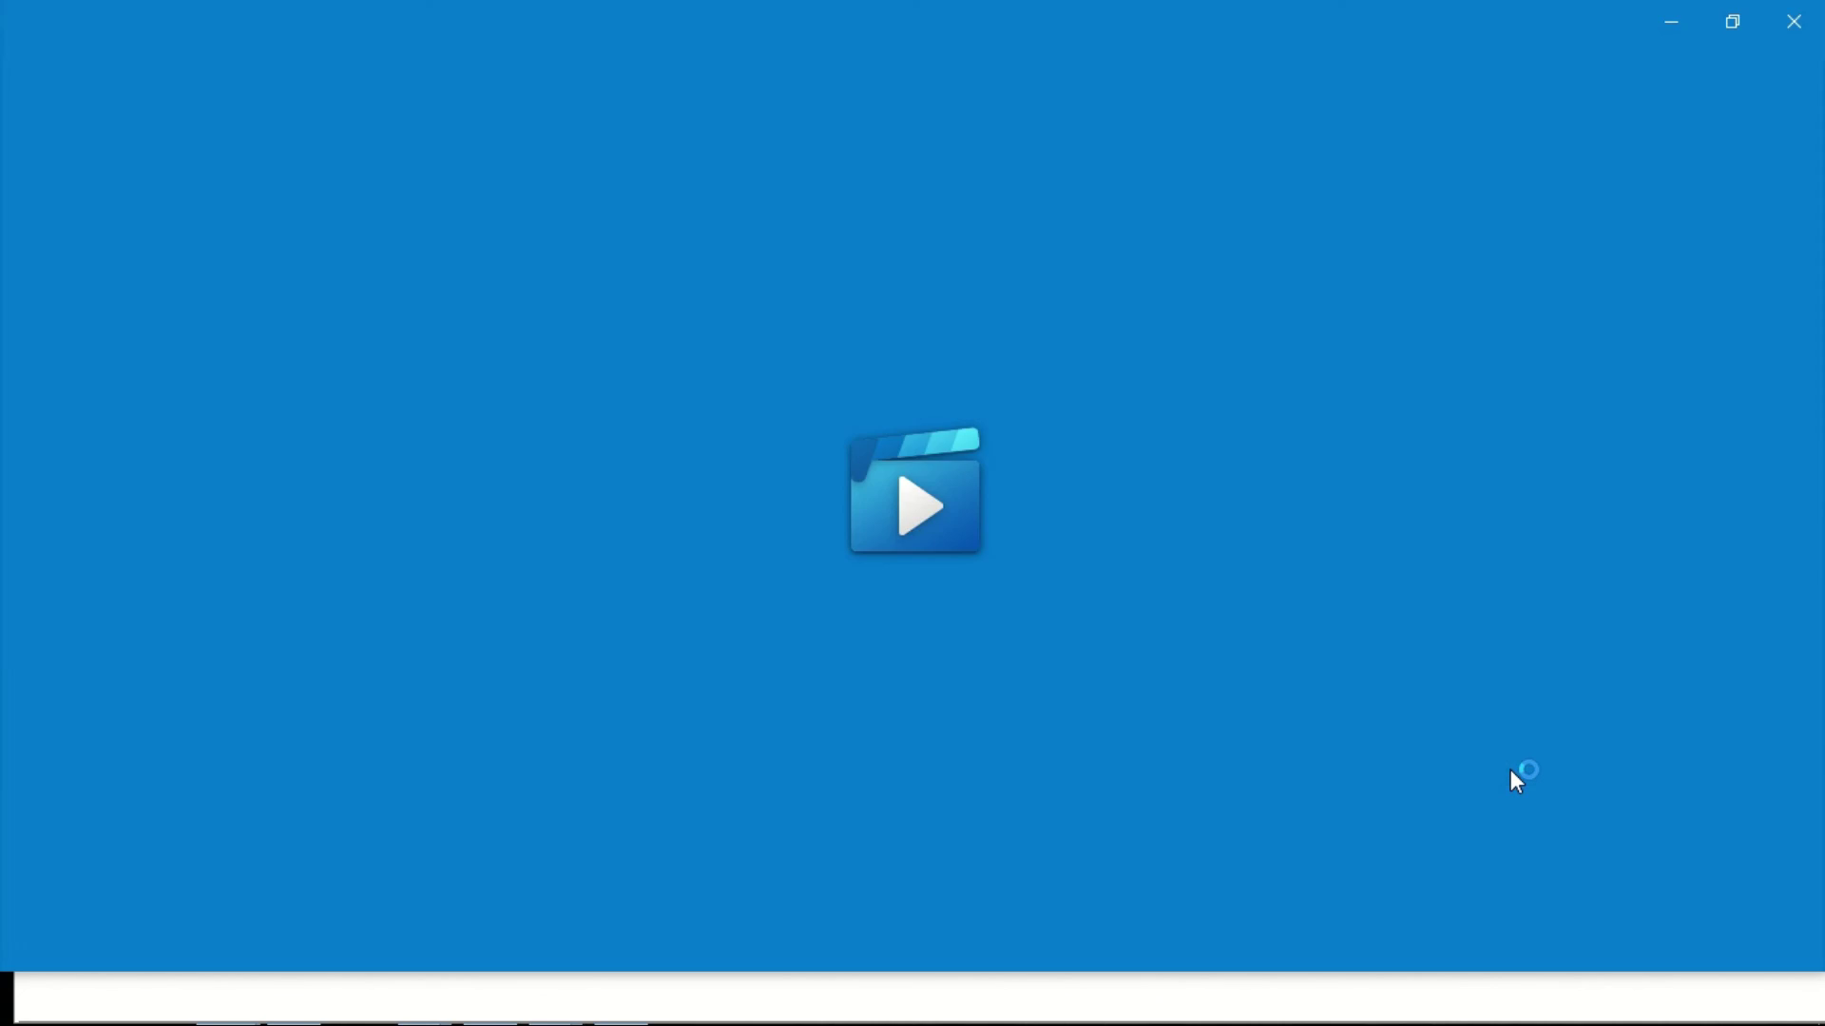